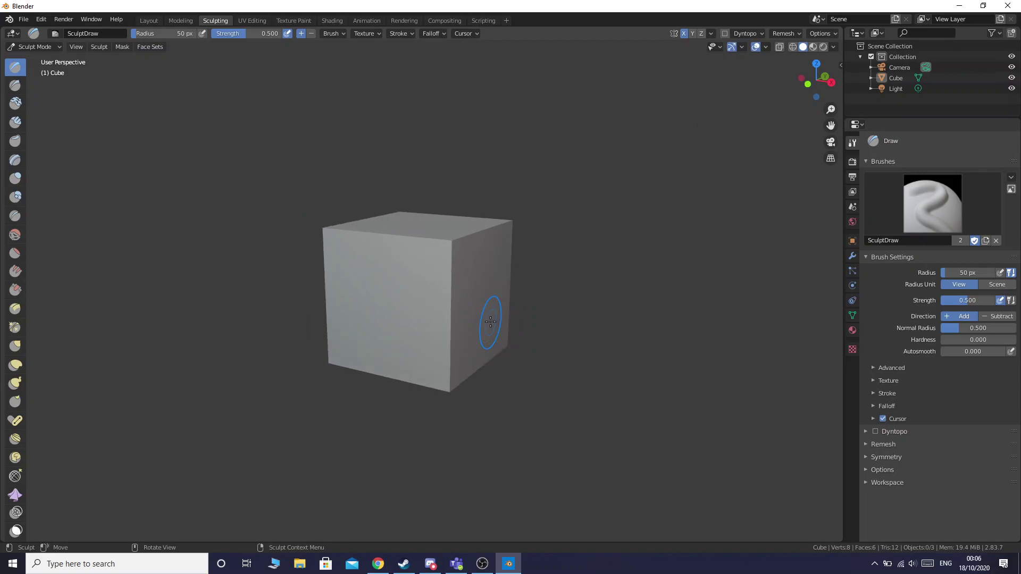
- Examine the cube along with its transform values, active brush settings, view settings and sculpting options
scroll(489, 320, up, 3)
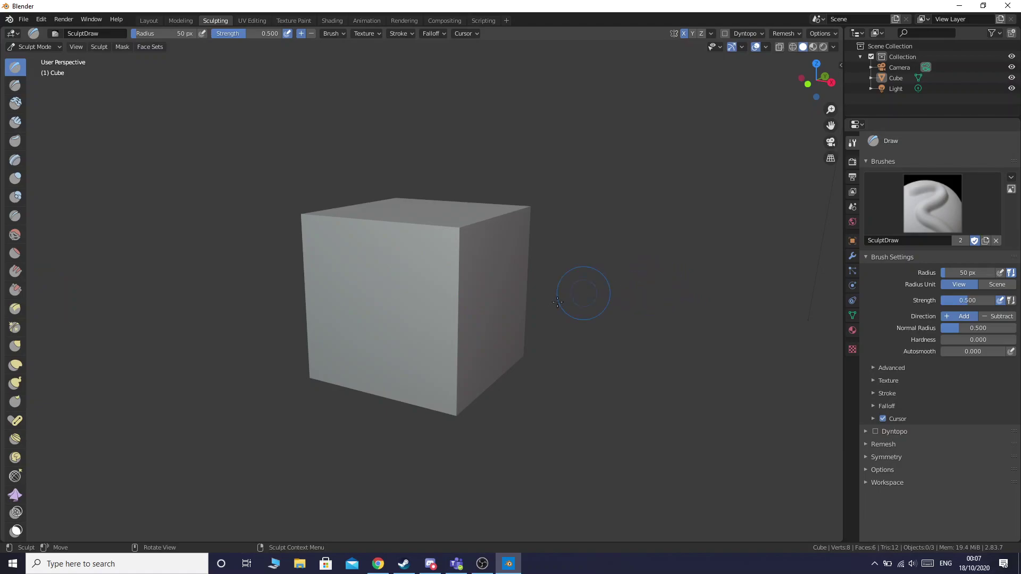
scroll(564, 298, down, 1)
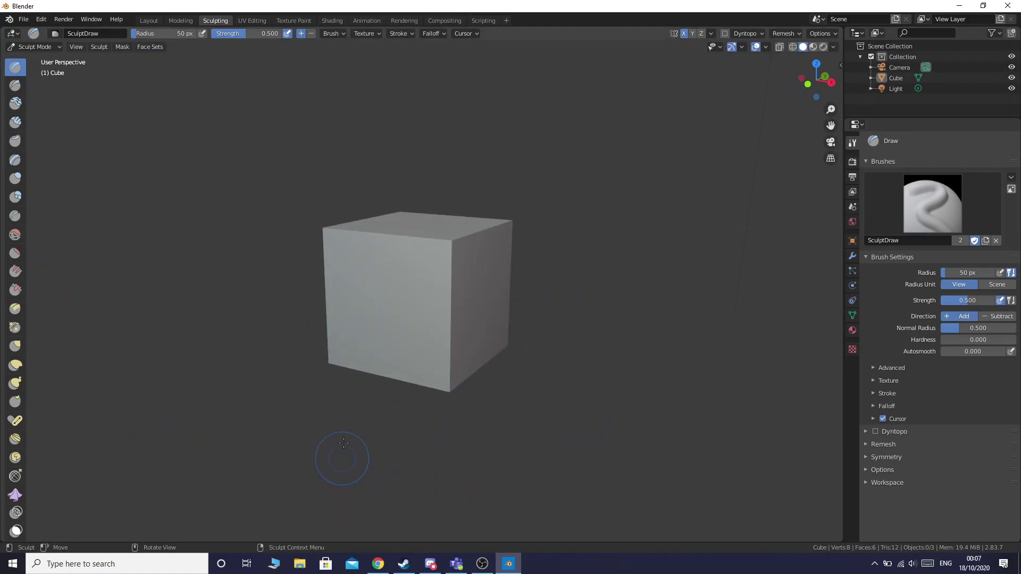
drag(819, 80, 784, 82)
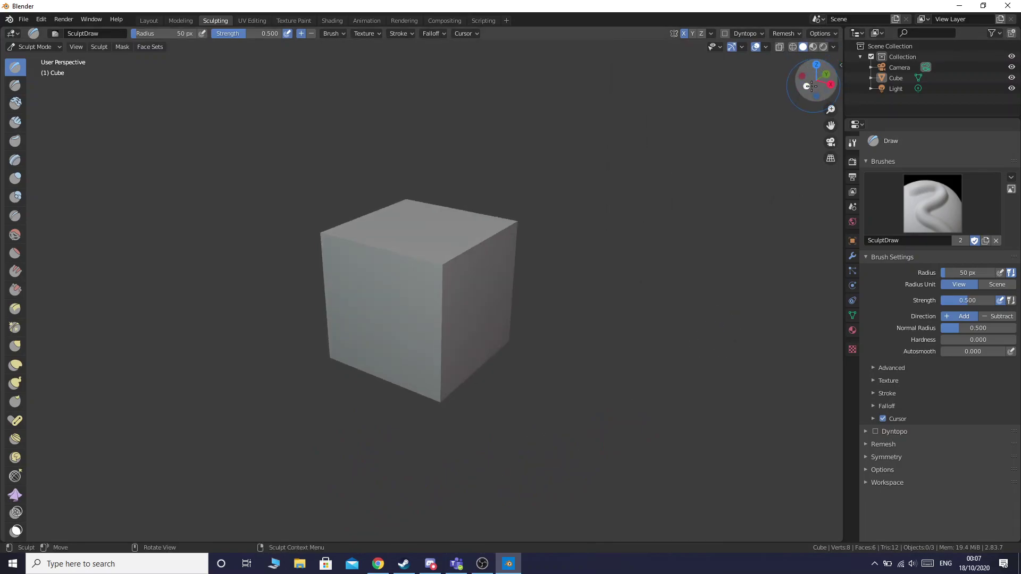
click(841, 65)
click(837, 86)
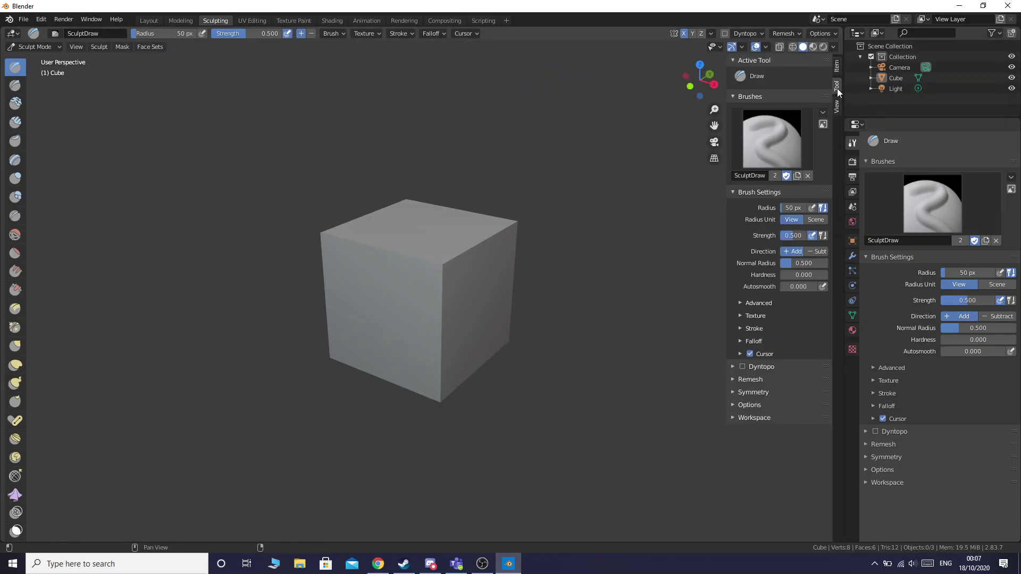
click(840, 108)
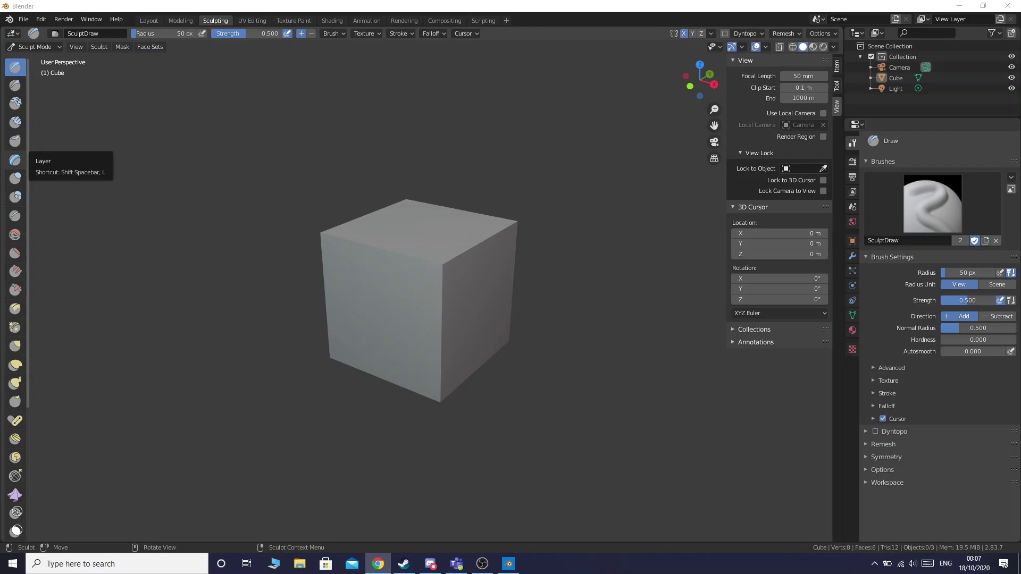
click(835, 109)
click(832, 34)
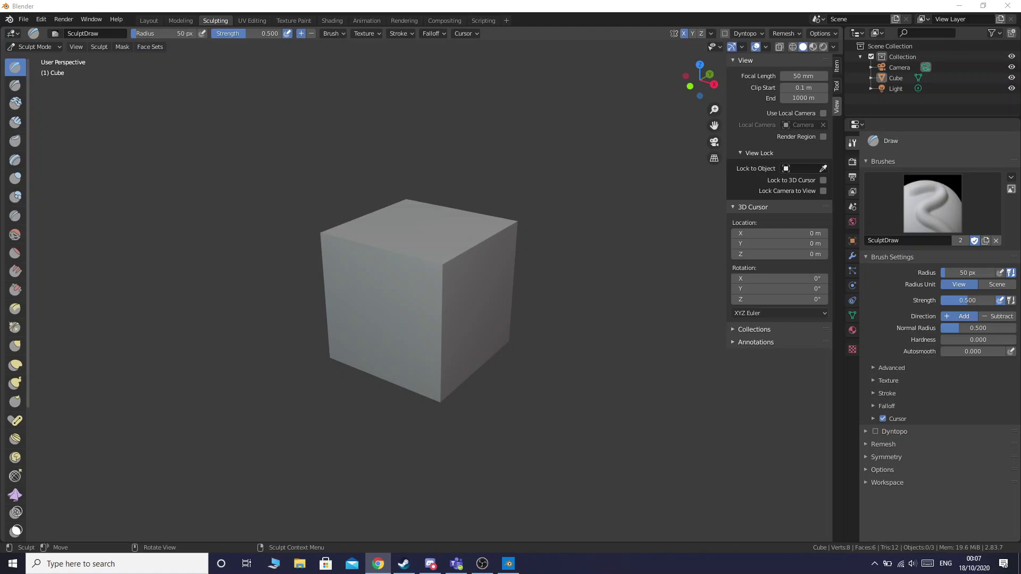
click(834, 36)
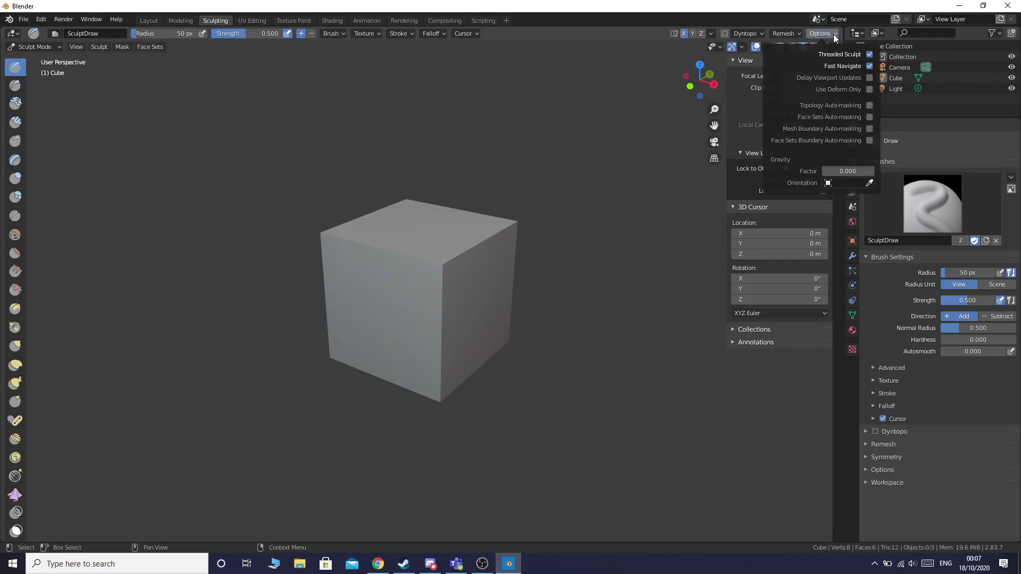
mouse_move(791, 33)
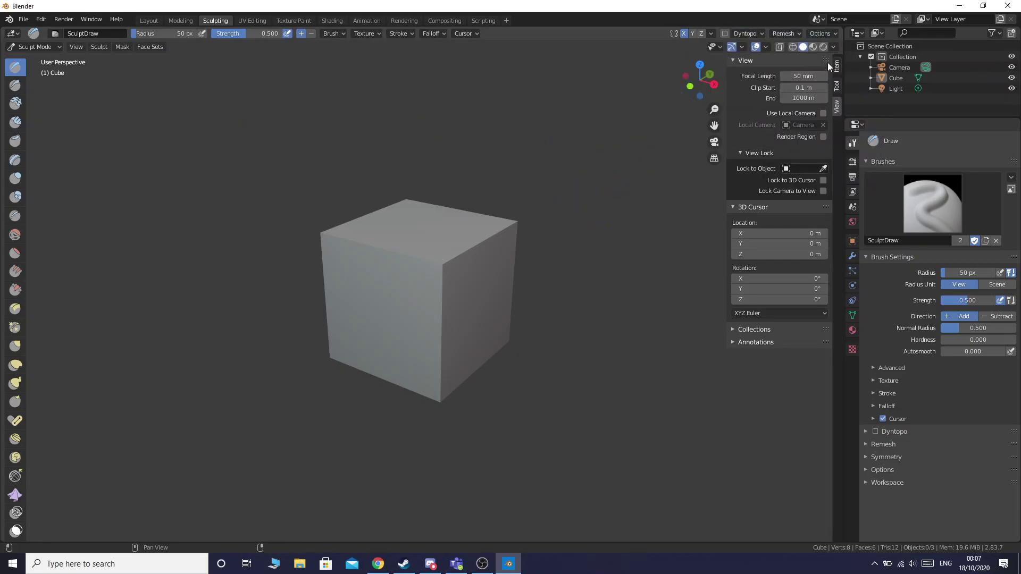
mouse_move(825, 59)
mouse_down()
mouse_move(783, 126)
mouse_move(831, 59)
mouse_up()
click(837, 68)
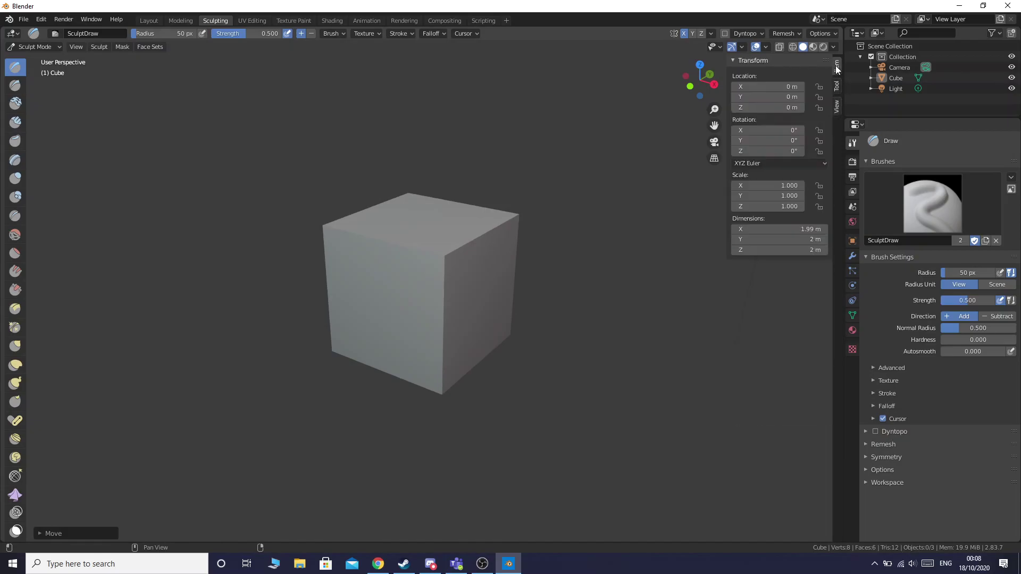
click(837, 87)
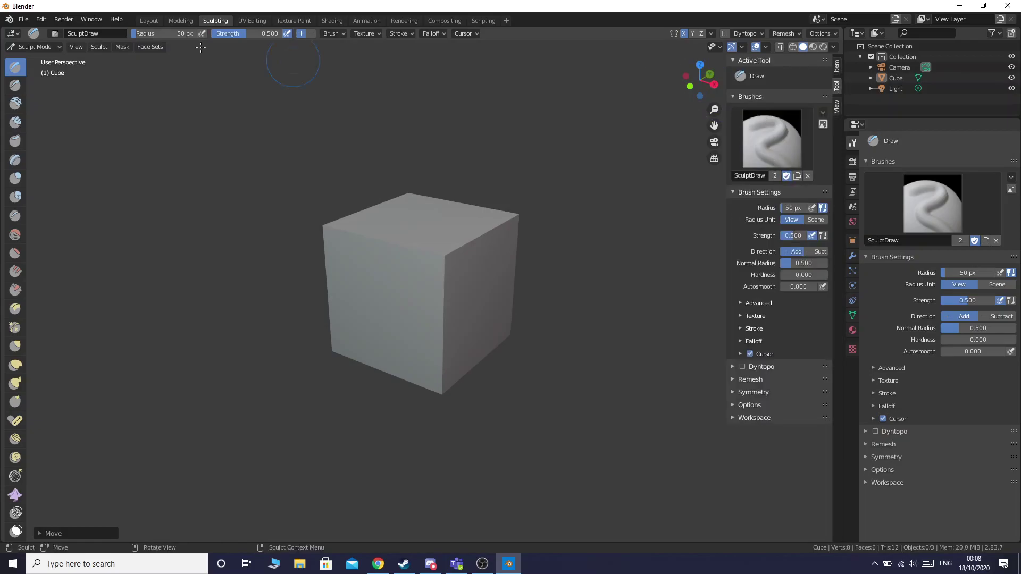
- Switch to the Layout workspace and look through the viewport shading, transform, tool and view settings
click(149, 20)
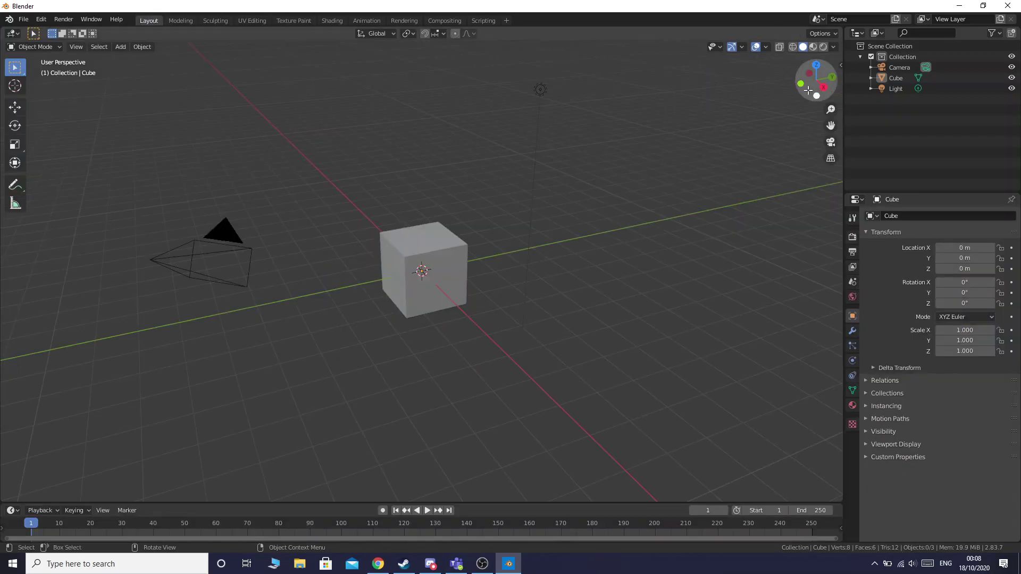
click(842, 69)
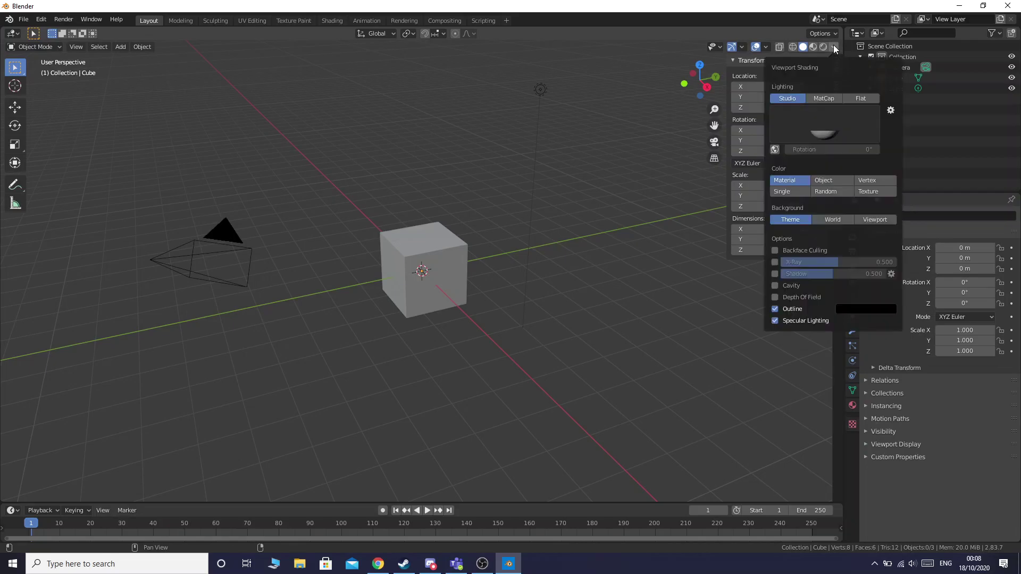
click(834, 47)
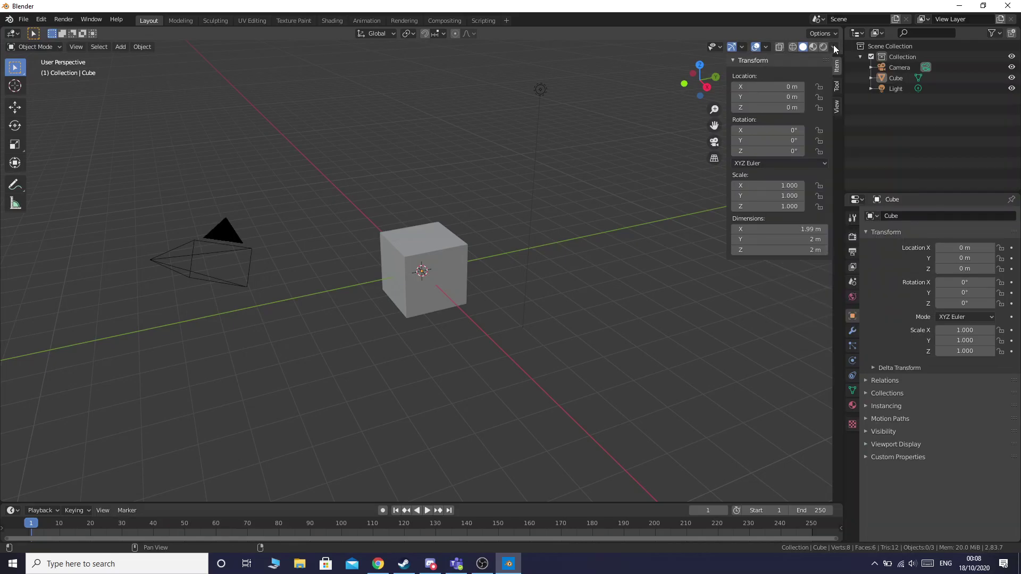
click(831, 34)
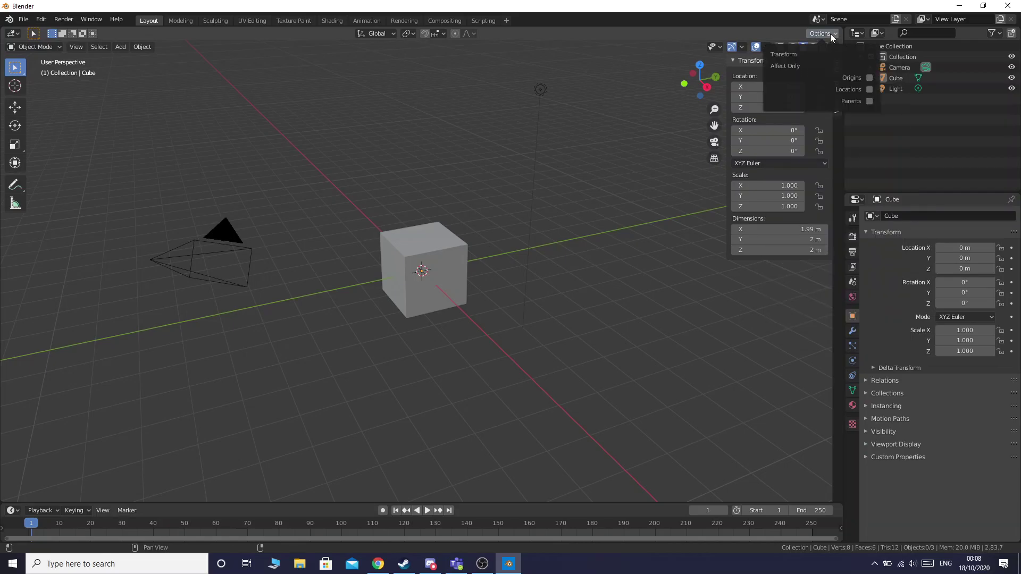
click(836, 84)
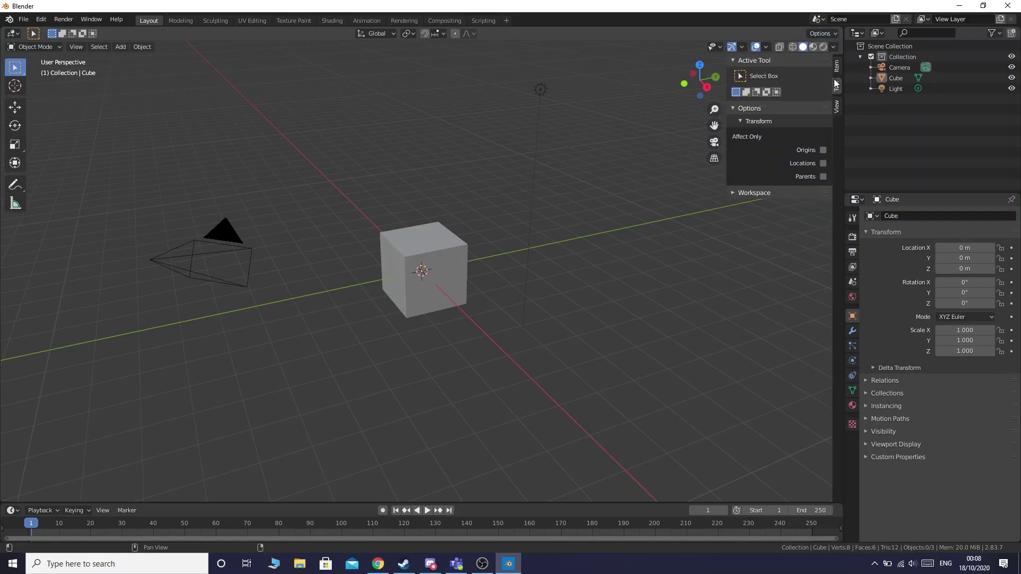
click(837, 108)
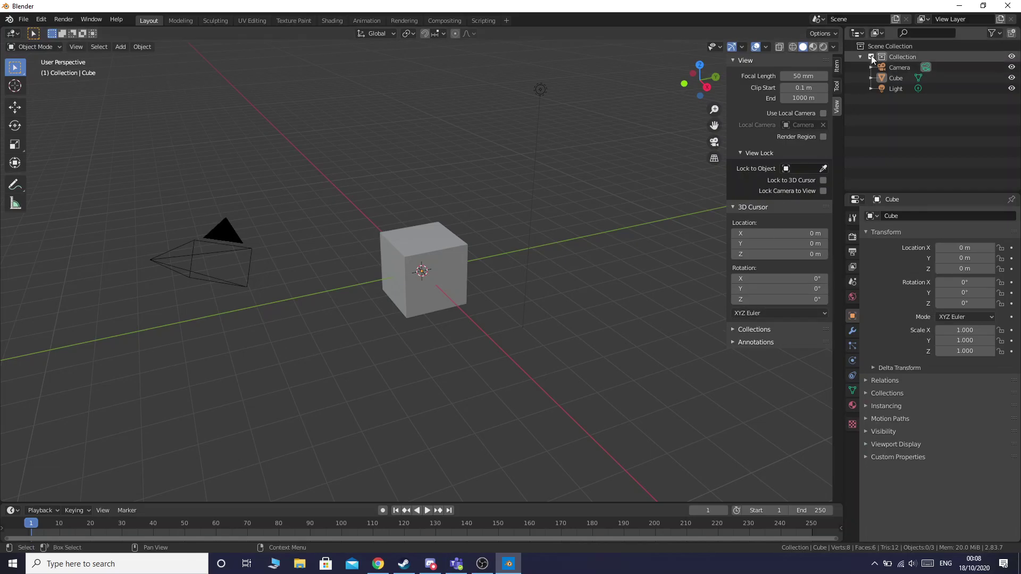
- Collapse the View and 3D Cursor settings, and bring the cube's transform values back into view
key(alt+Tab)
scroll(428, 384, down, 3)
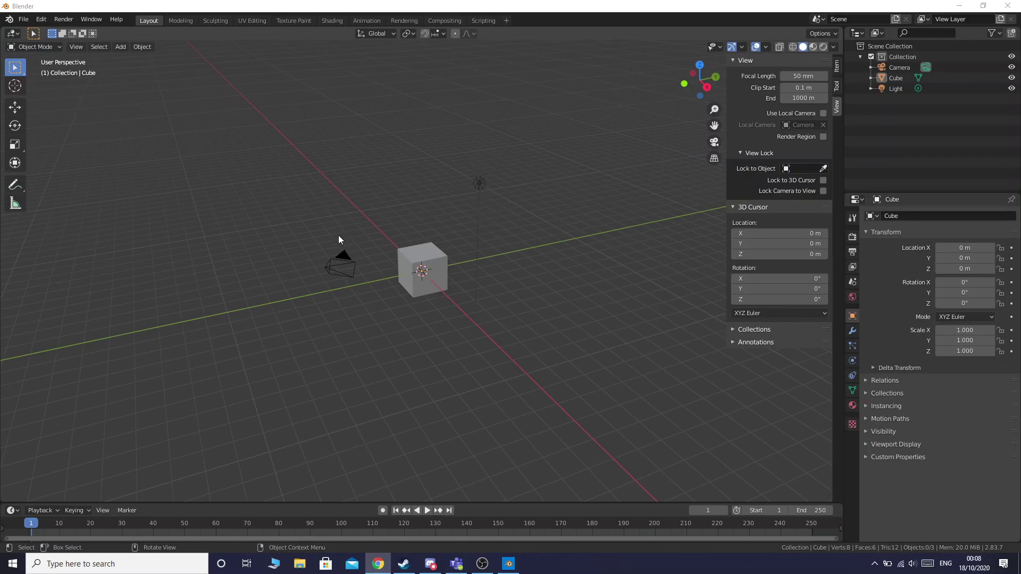
drag(262, 155, 585, 332)
click(547, 207)
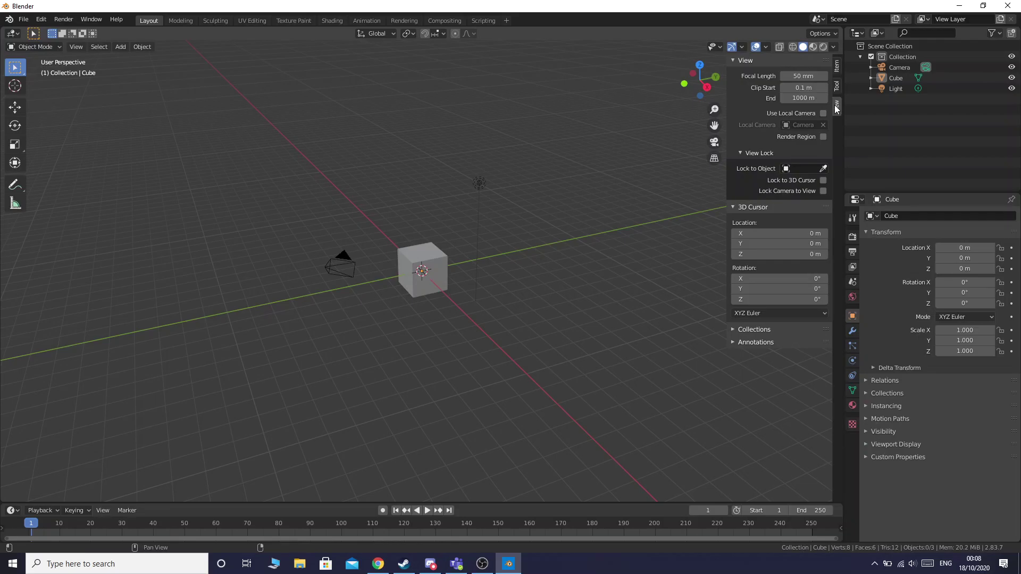
click(735, 60)
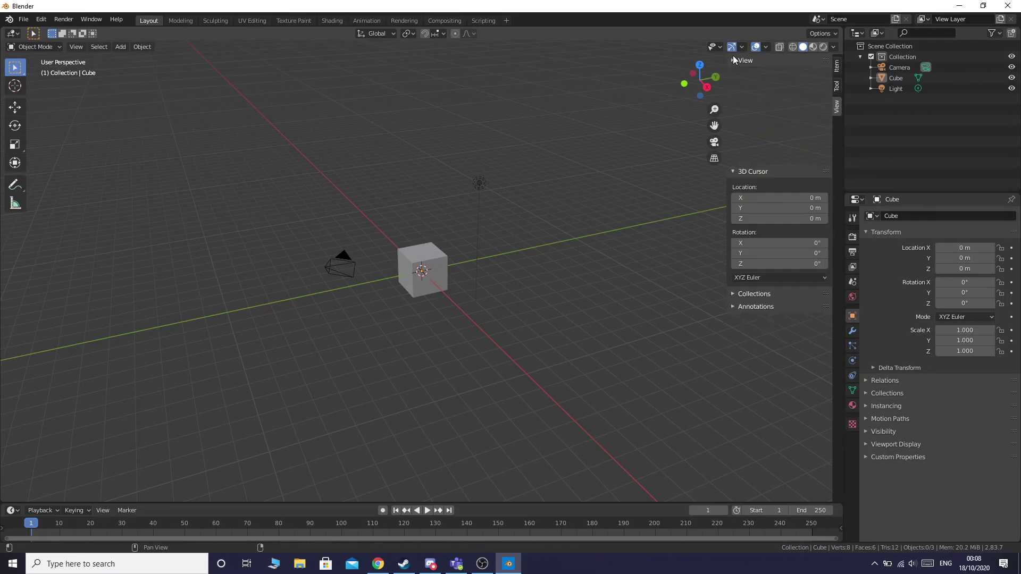
click(732, 69)
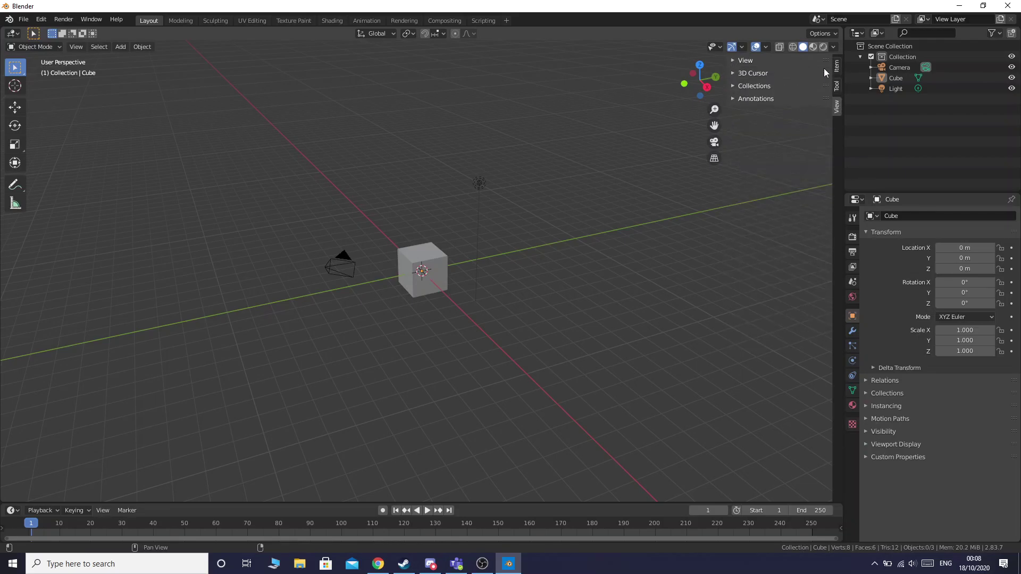
click(837, 63)
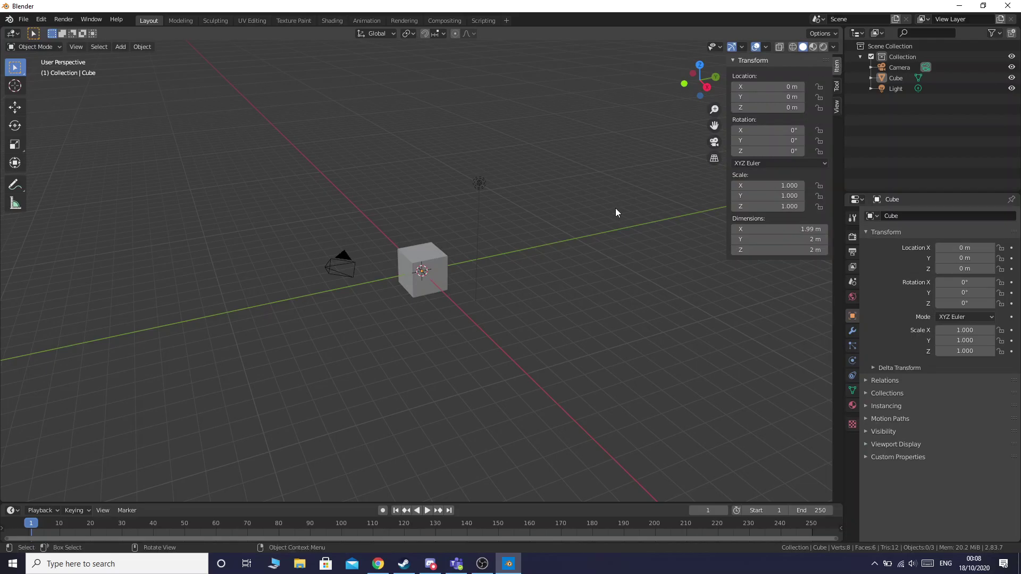
- Delete the light and the camera from the scene
click(481, 183)
key(Delete)
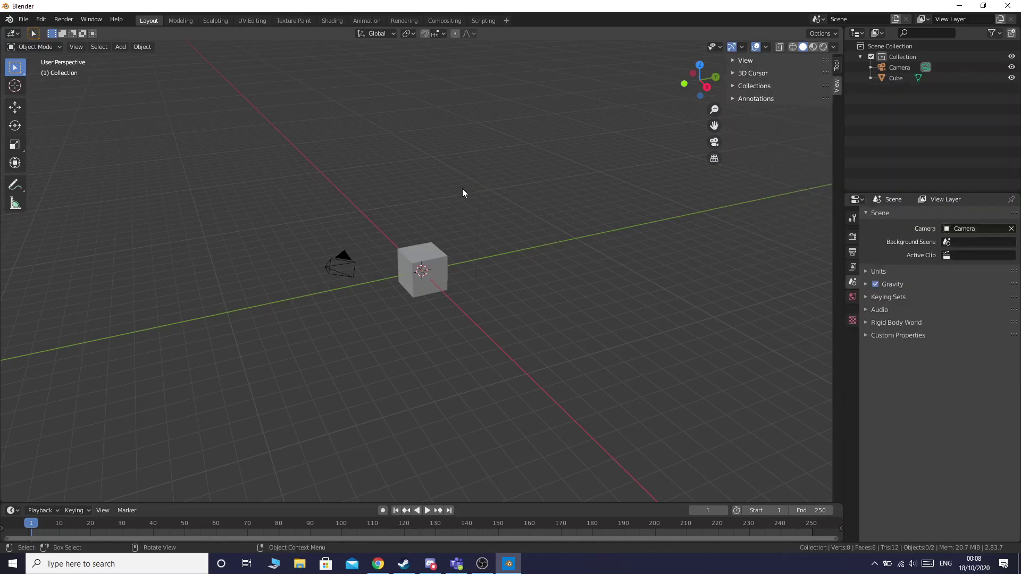
click(322, 275)
key(Delete)
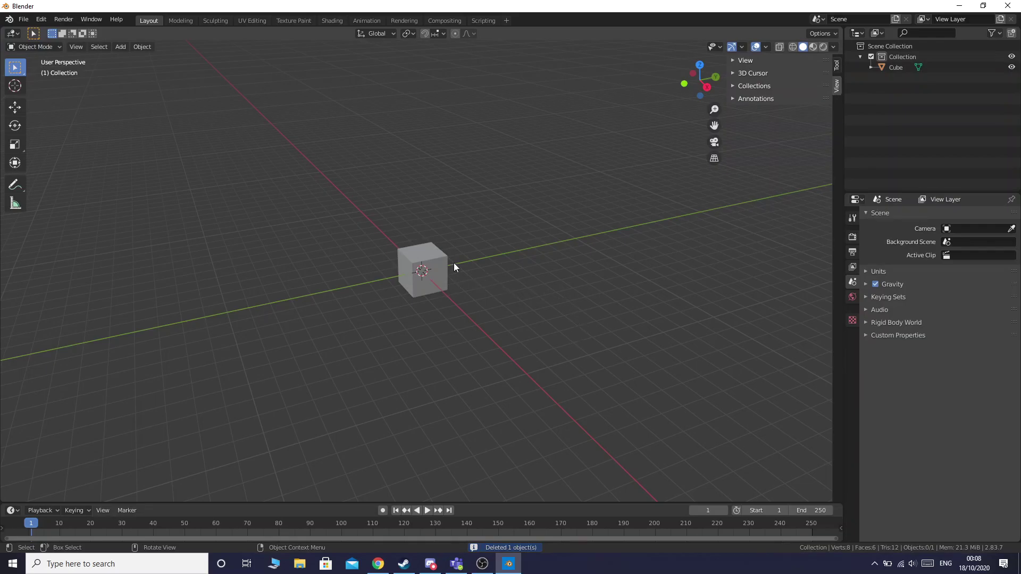
- Select the cube and add a Subdivision Surface modifier to it
mouse_move(697, 80)
mouse_down()
mouse_move(660, 83)
mouse_move(692, 86)
mouse_up()
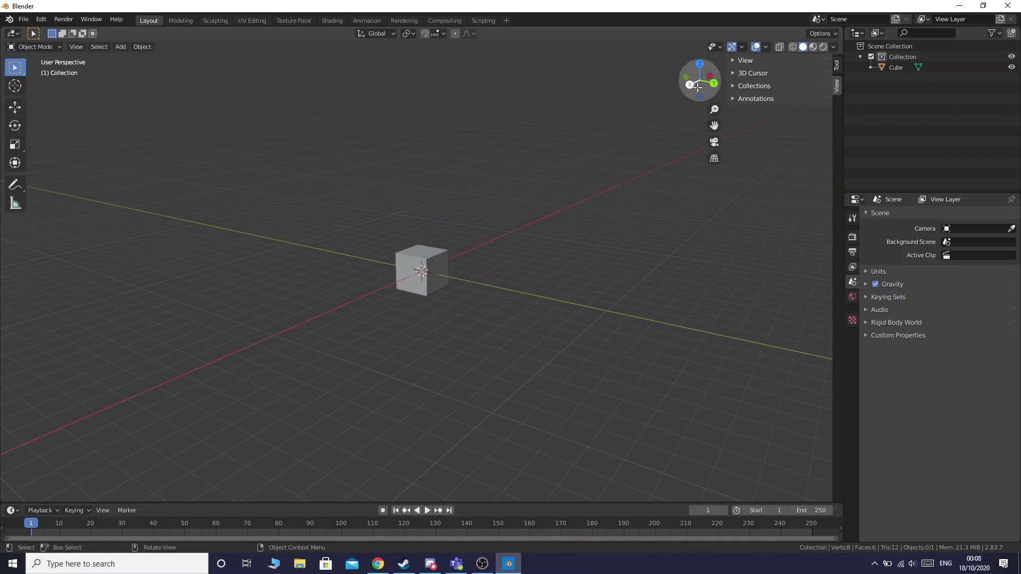
click(427, 281)
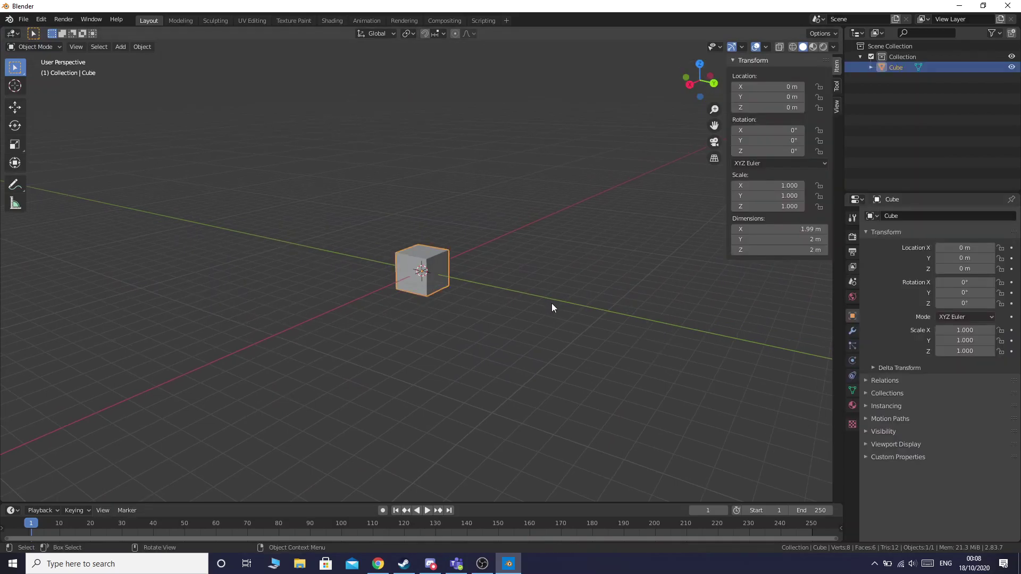
click(848, 330)
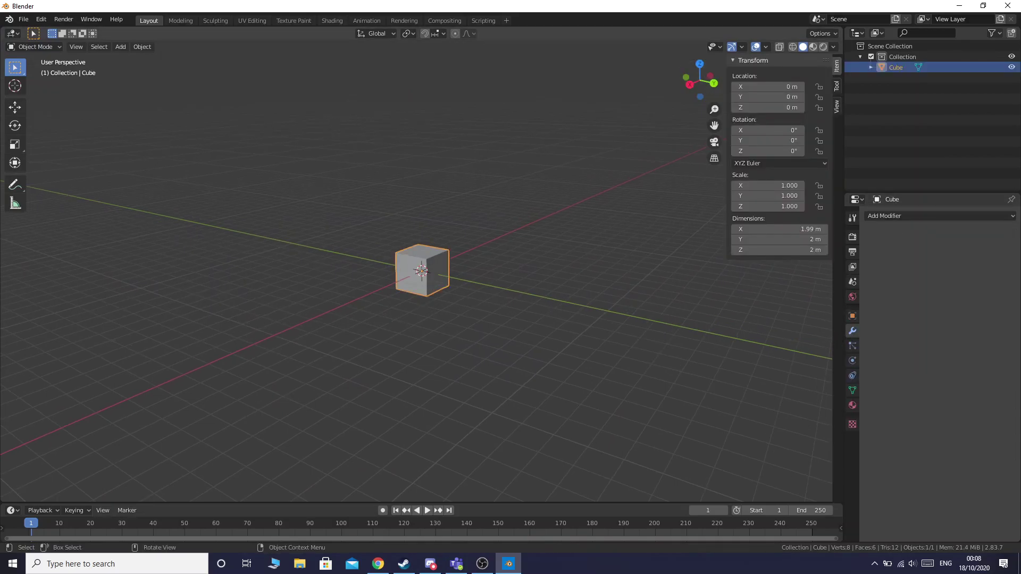
click(923, 216)
key(alt+Tab)
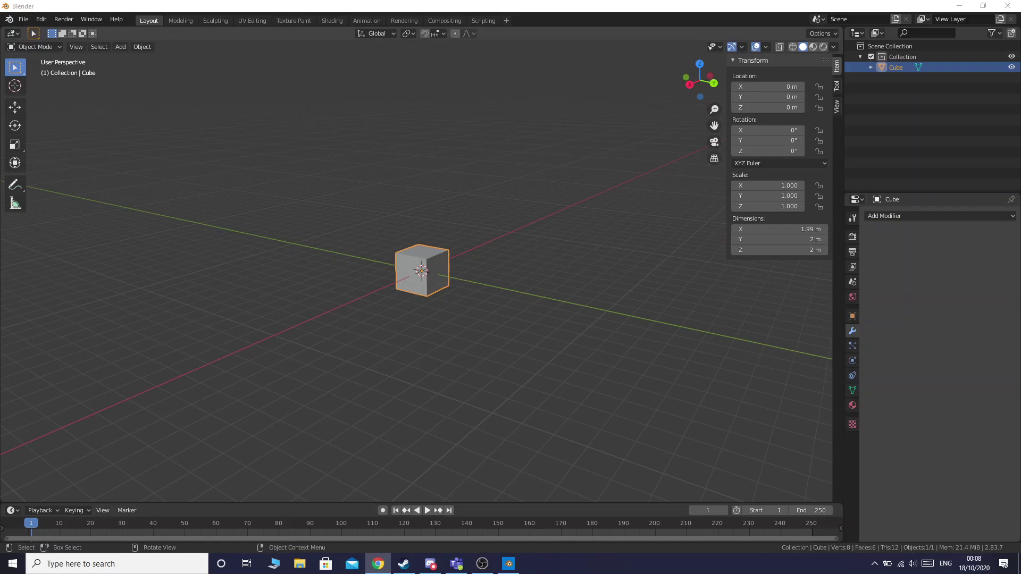
click(917, 217)
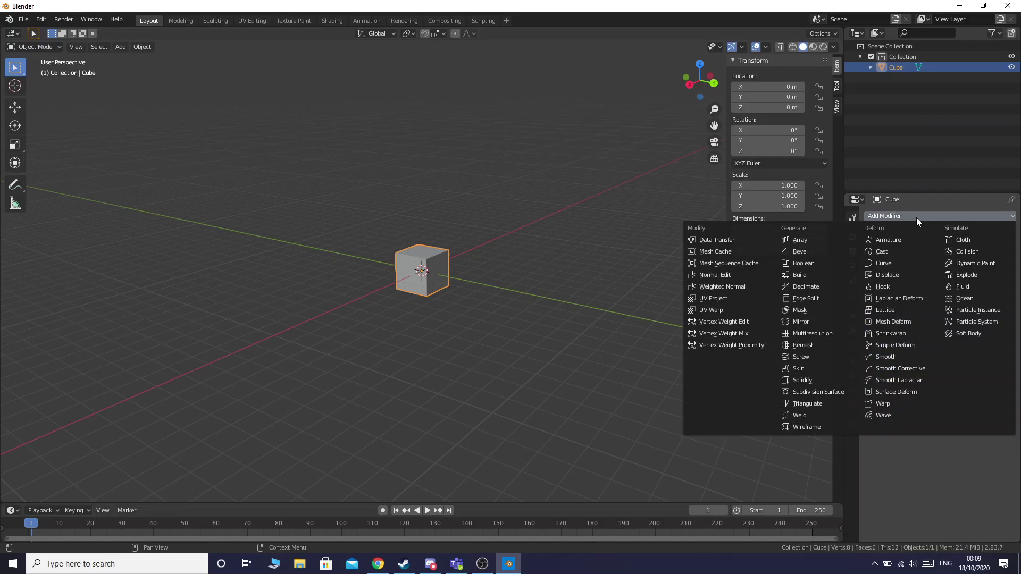
click(821, 391)
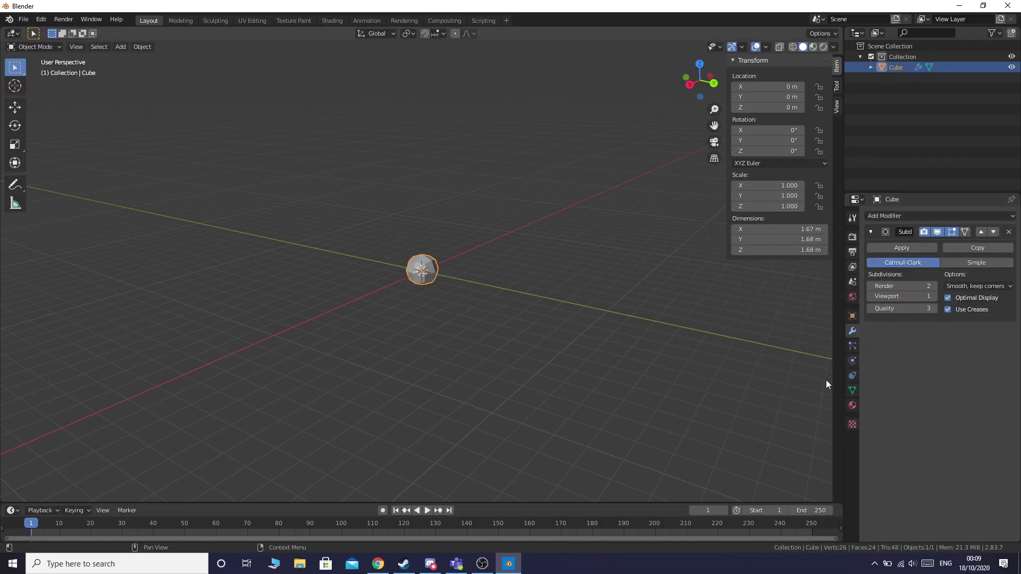
- Set the Subdivision Surface modifier's viewport level to 3 and apply it to the cube
click(934, 296)
click(934, 296)
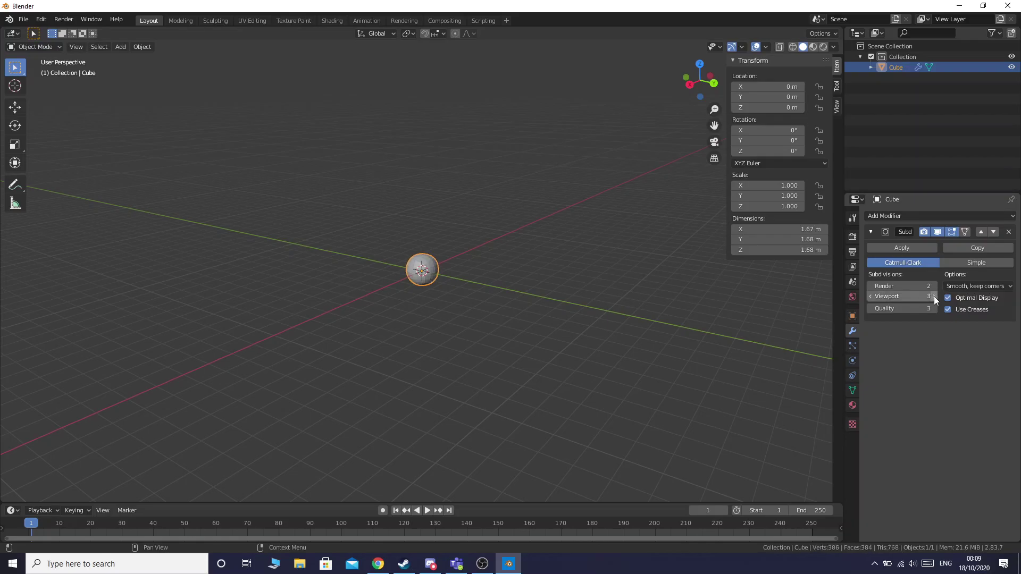
click(899, 247)
scroll(389, 271, up, 5)
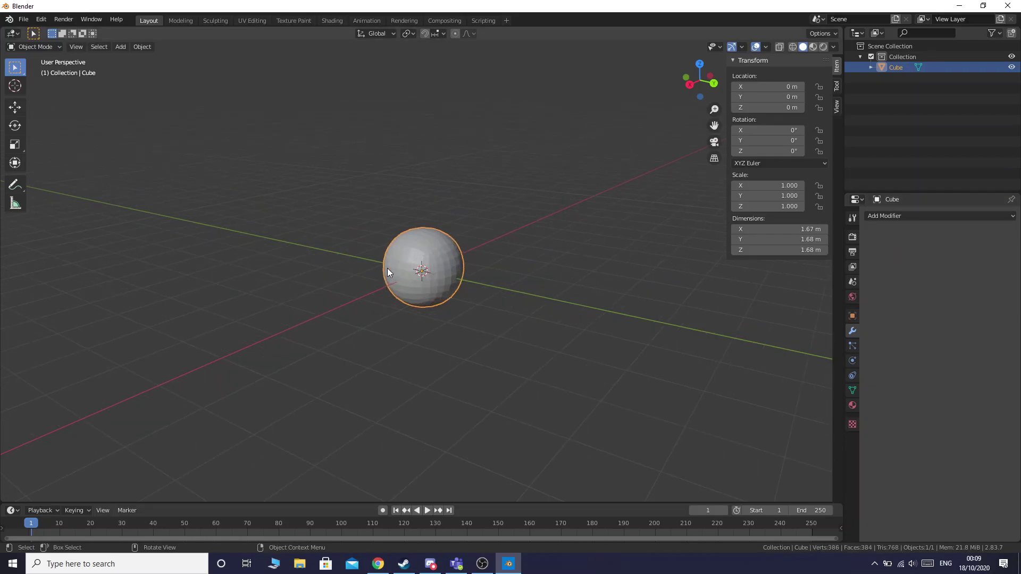
scroll(386, 268, up, 2)
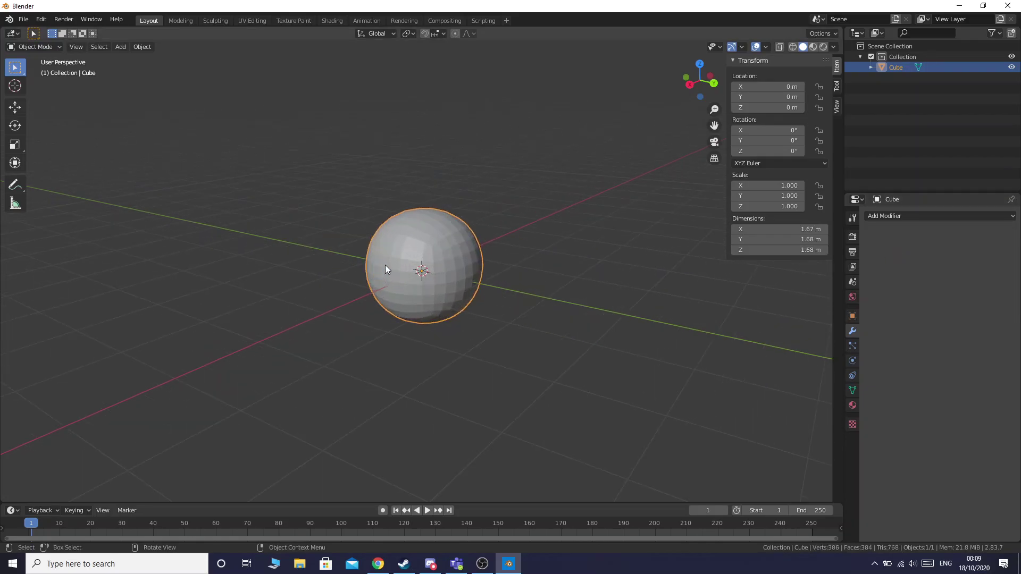
- Switch to the Sculpting workspace and hide the sidebar to get a clear close view of the sphere
click(215, 21)
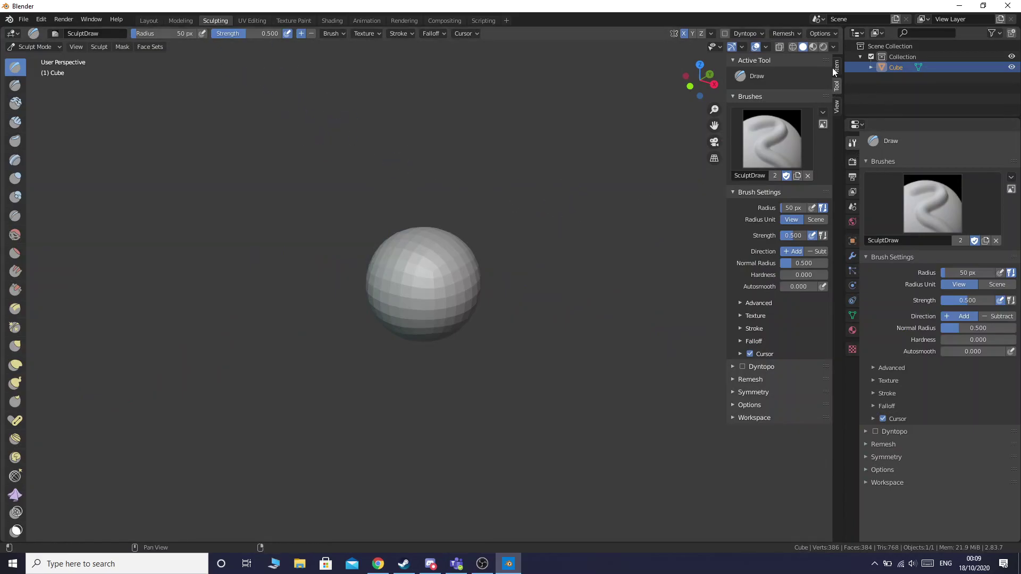
key(n)
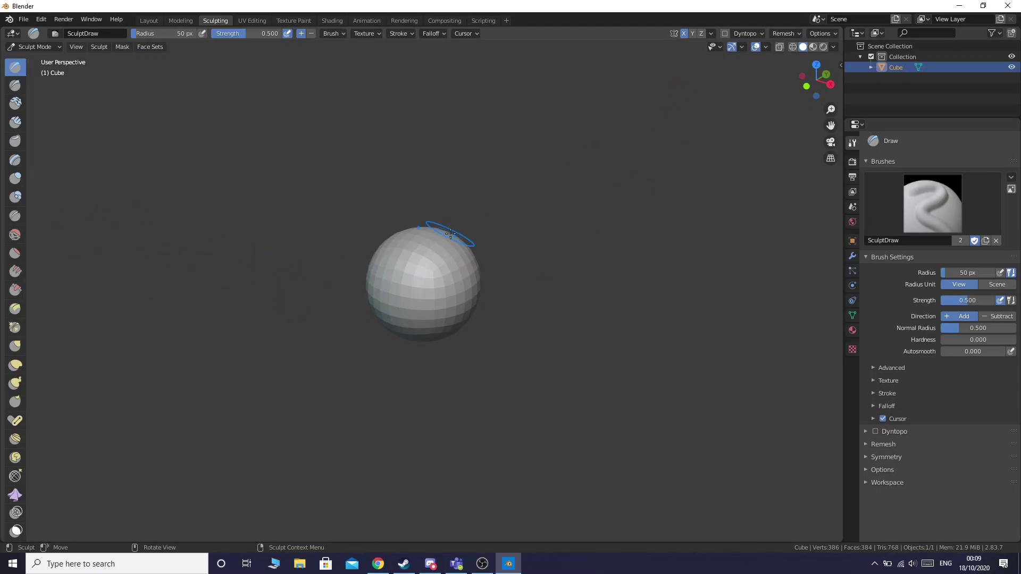
scroll(7, 277, down, 4)
scroll(6, 286, up, 4)
scroll(442, 246, up, 4)
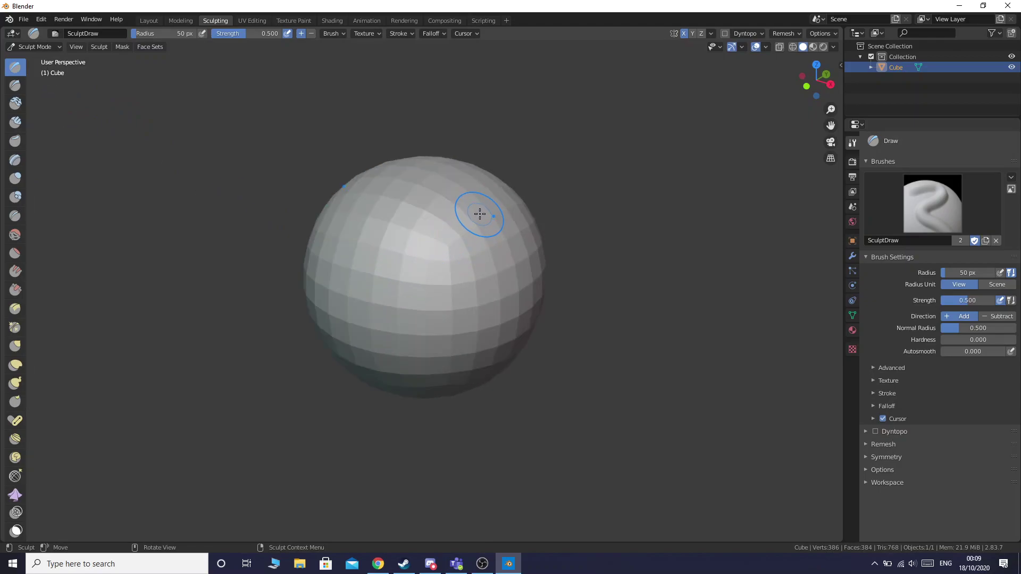
- Try a Draw brush stroke down the front of the sphere without dynamic topology and undo it
mouse_move(427, 230)
mouse_down()
mouse_move(523, 273)
mouse_move(396, 299)
mouse_move(460, 370)
mouse_move(511, 319)
mouse_move(481, 351)
mouse_up()
key(ctrl+z)
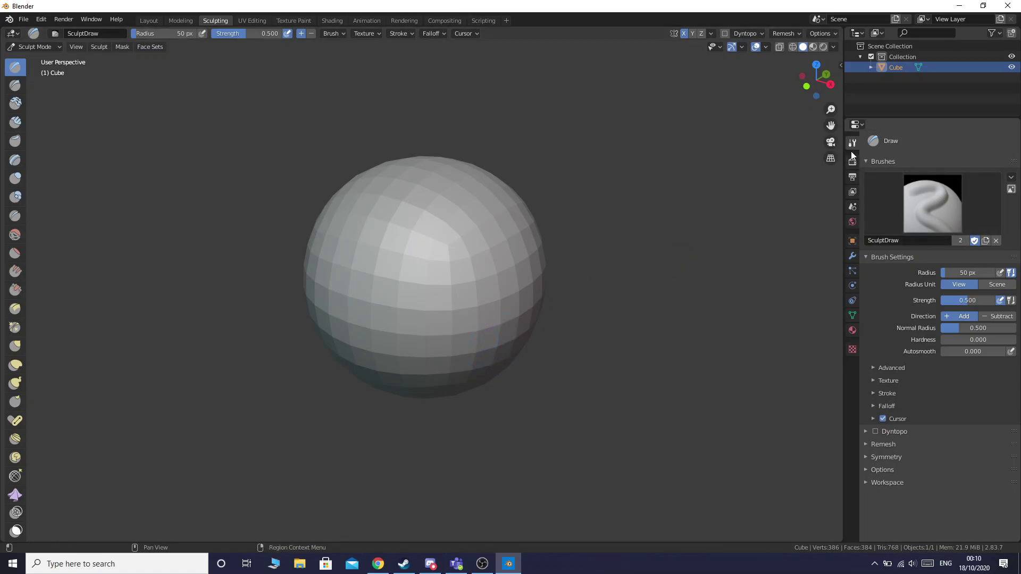
- Enable Dyntopo for the sphere, accepting the vertex data warning, and expand its settings
click(875, 431)
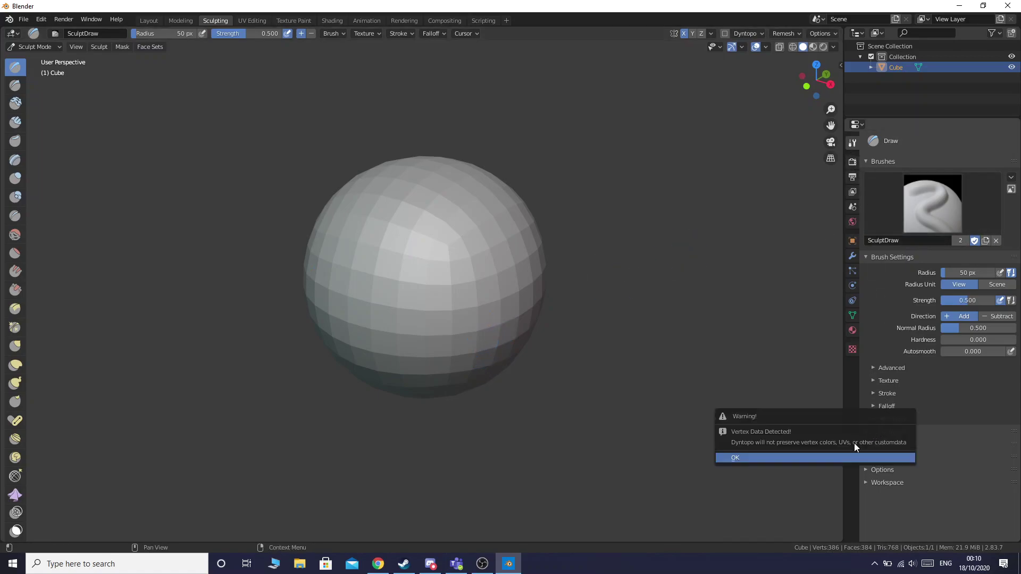
click(809, 457)
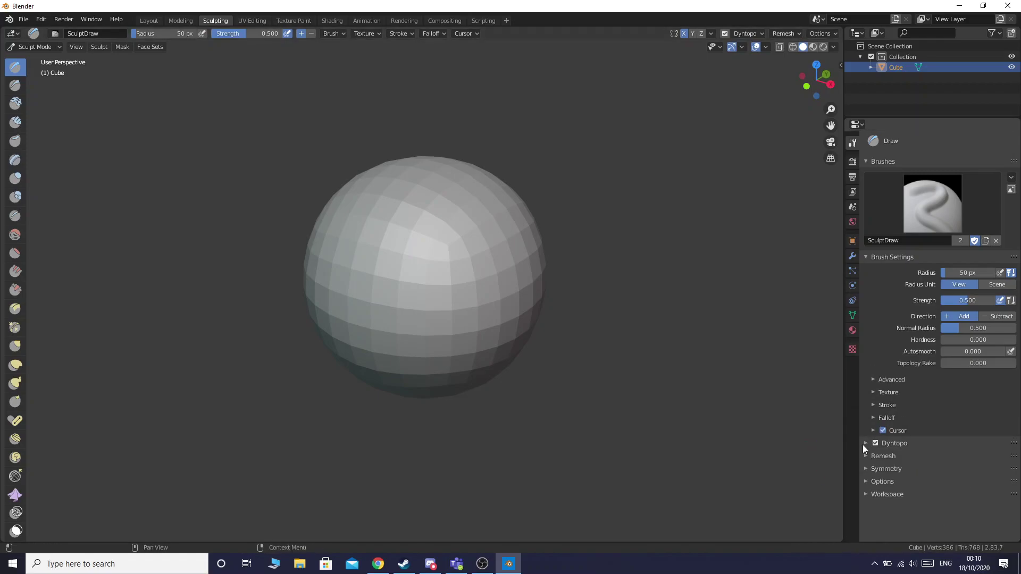
click(863, 445)
scroll(995, 458, down, 1)
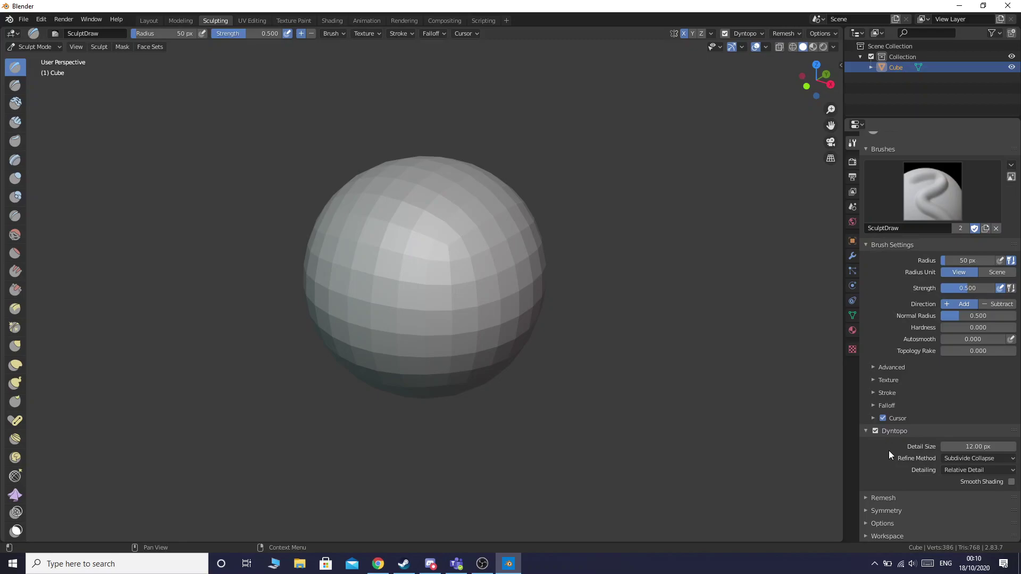
- Try three downward Draw strokes across the sphere using the default Relative Detail setting and undo them
mouse_move(505, 216)
mouse_down()
mouse_move(526, 246)
mouse_move(524, 343)
mouse_up()
mouse_move(433, 242)
mouse_down()
mouse_move(495, 316)
mouse_move(503, 360)
mouse_up()
mouse_move(395, 234)
mouse_down()
mouse_move(360, 267)
mouse_move(394, 401)
mouse_move(434, 390)
mouse_up()
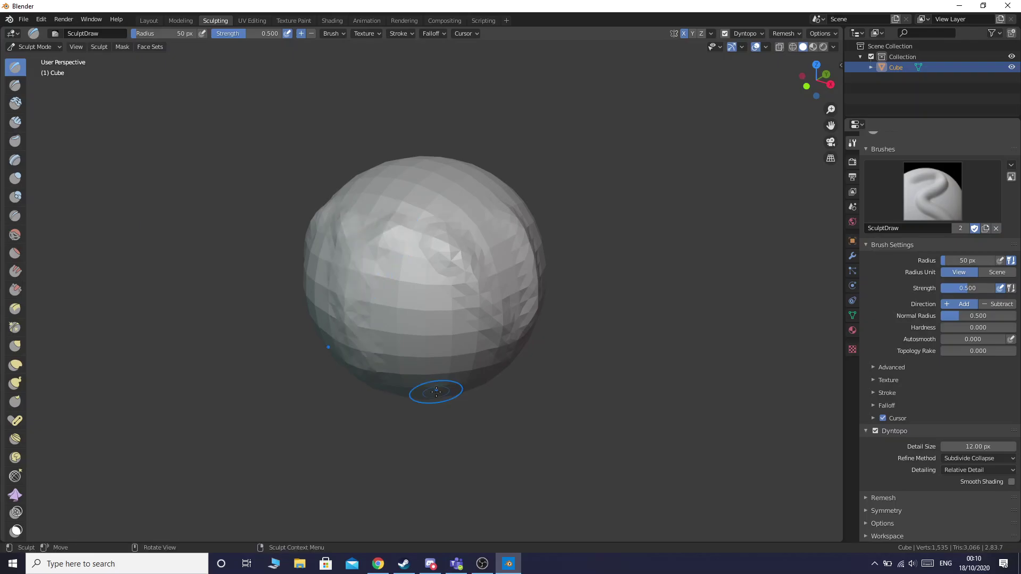
key(ctrl+z)
key(ctrl+z)
key(ctrl+z)
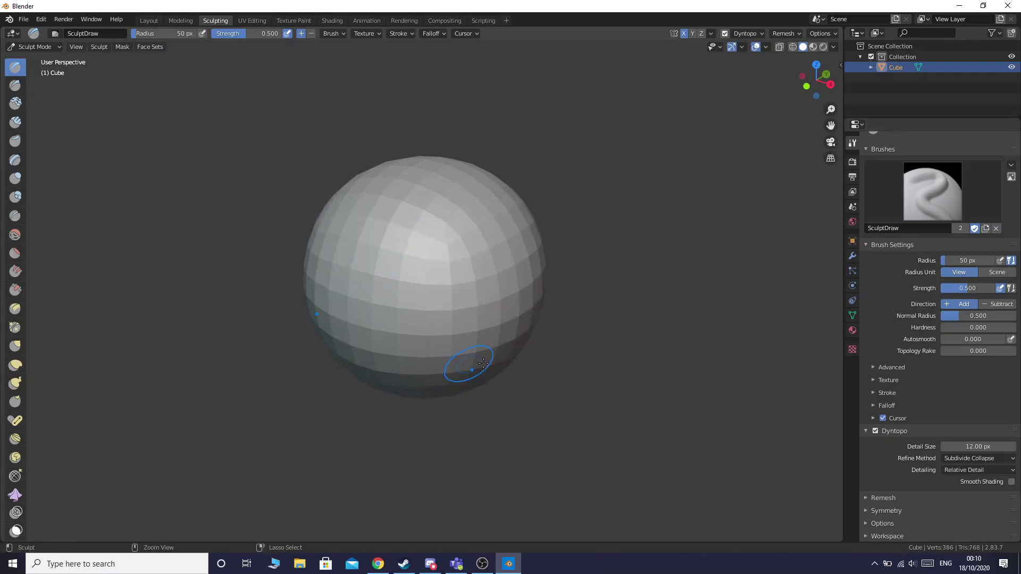
- Set Dyntopo detailing to Constant Detail with a resolution of 20, try a Draw stroke on the sphere and undo it
click(988, 470)
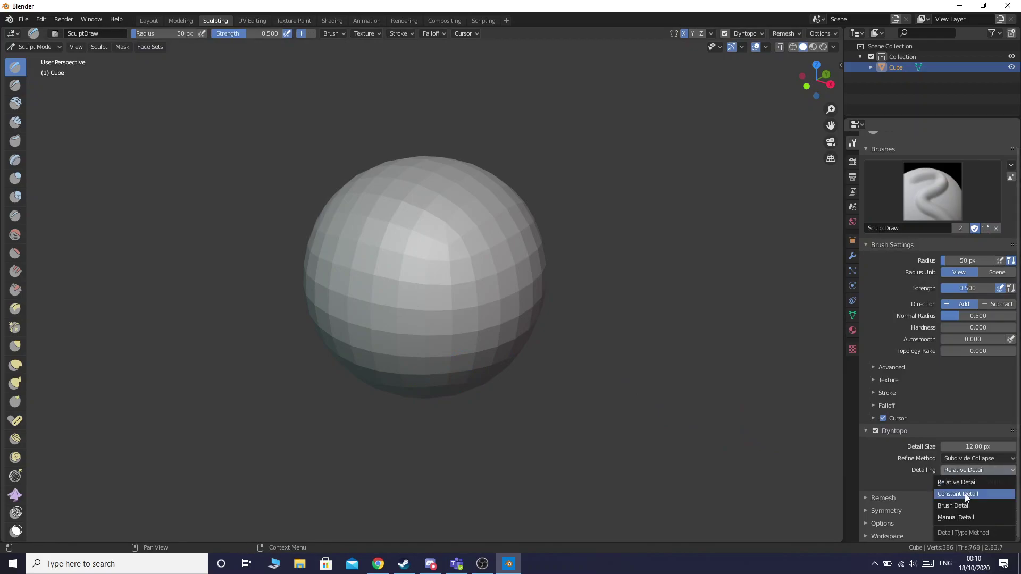
click(964, 494)
double_click(980, 446)
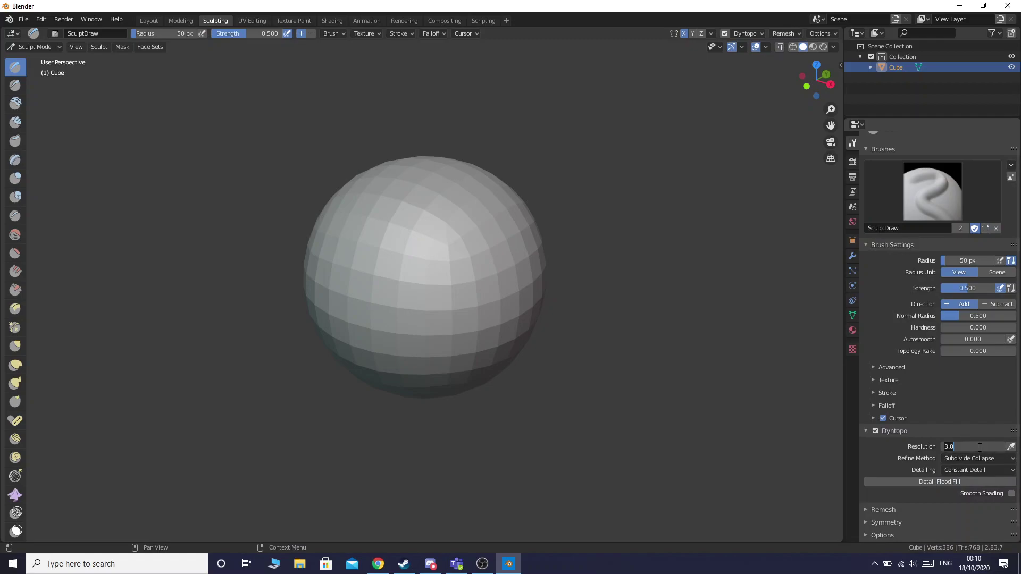
text(20)
key(Return)
drag(493, 230, 530, 322)
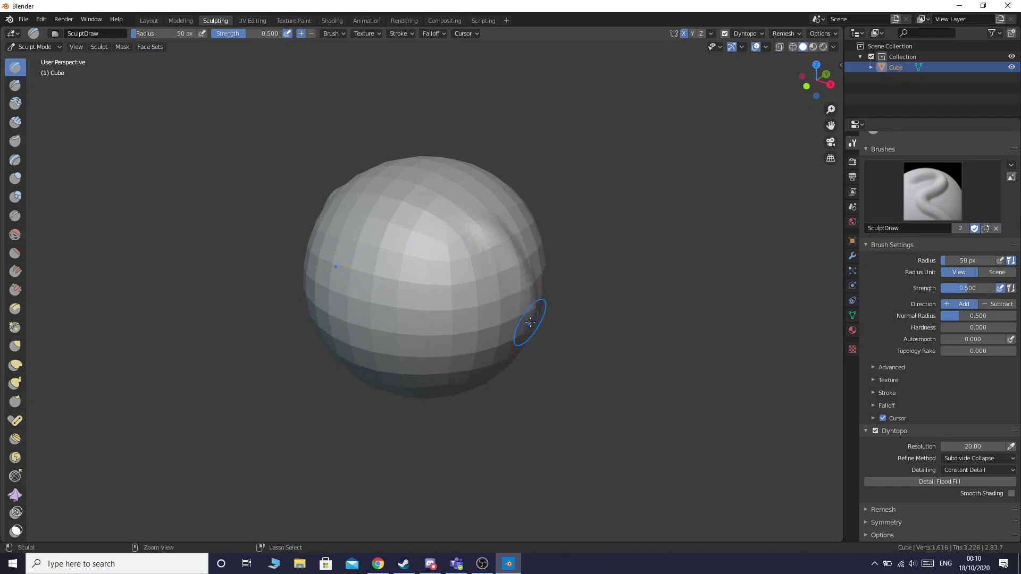
key(ctrl+z)
- Lower the Dyntopo resolution to 1, try Draw strokes on the sphere and undo them
click(972, 459)
click(972, 459)
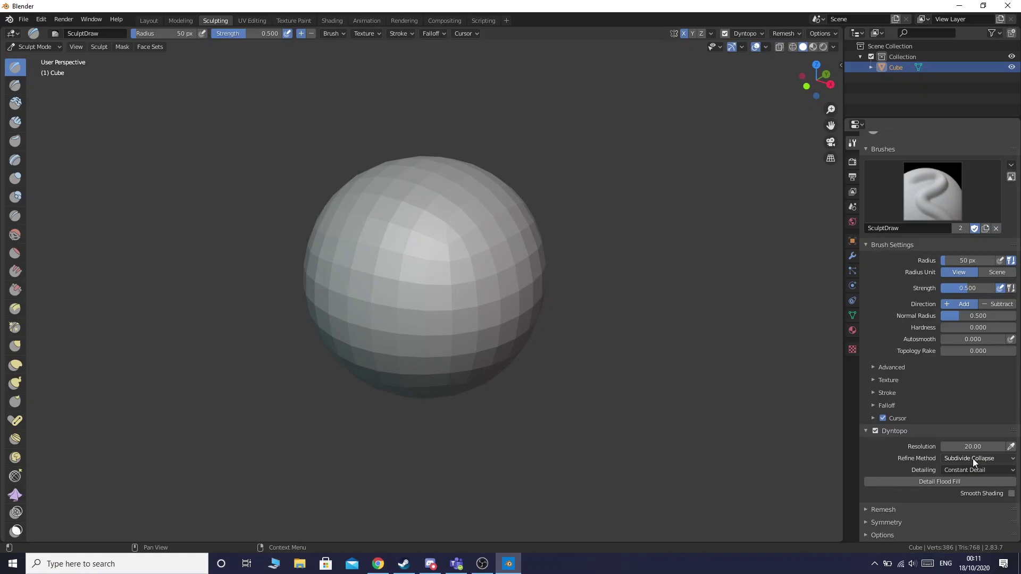
click(972, 447)
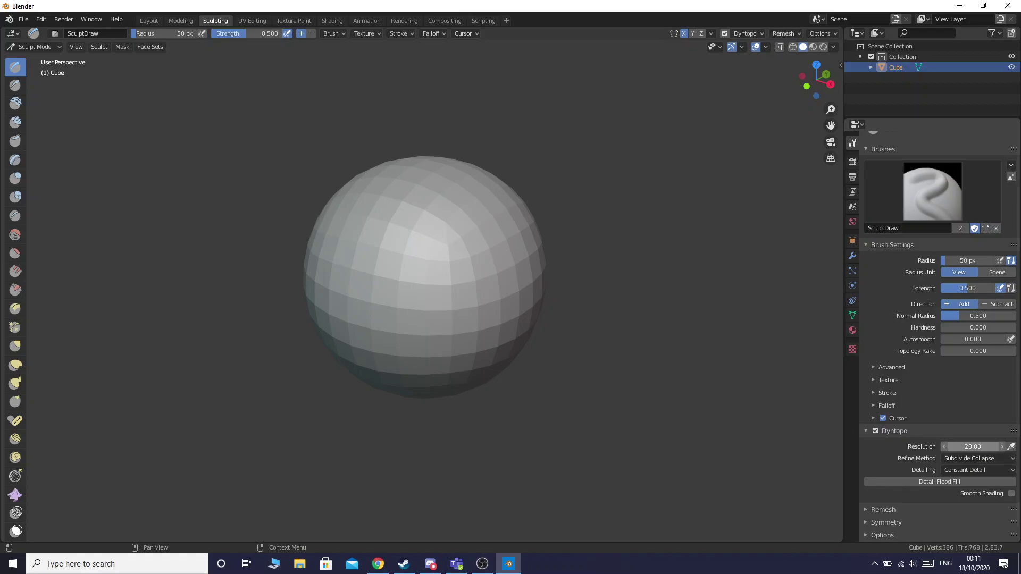
text(1)
key(Return)
mouse_move(499, 239)
mouse_down()
mouse_move(517, 293)
mouse_move(479, 351)
mouse_move(412, 337)
mouse_move(376, 228)
mouse_move(476, 281)
mouse_up()
drag(475, 318, 441, 356)
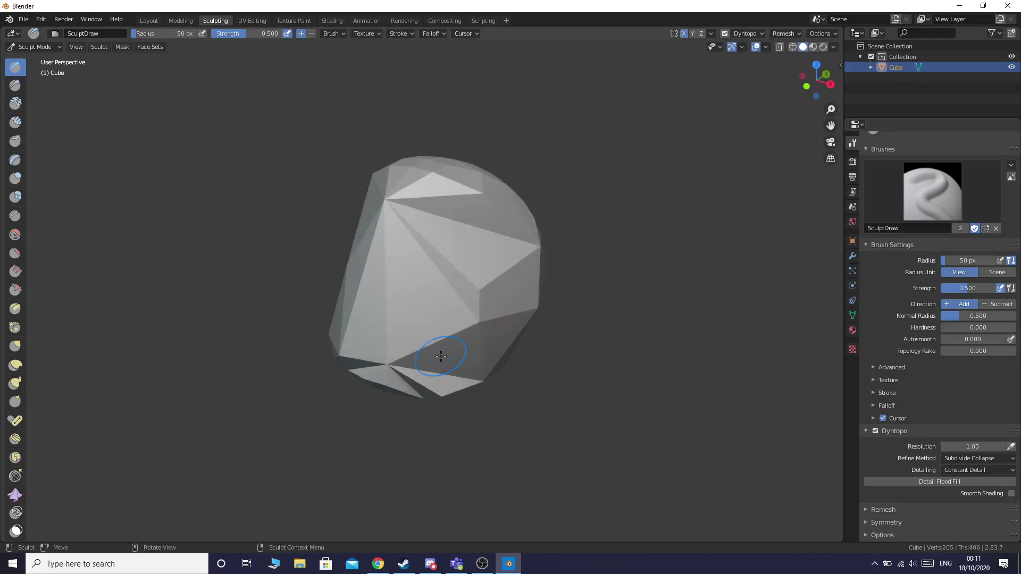
key(ctrl+z)
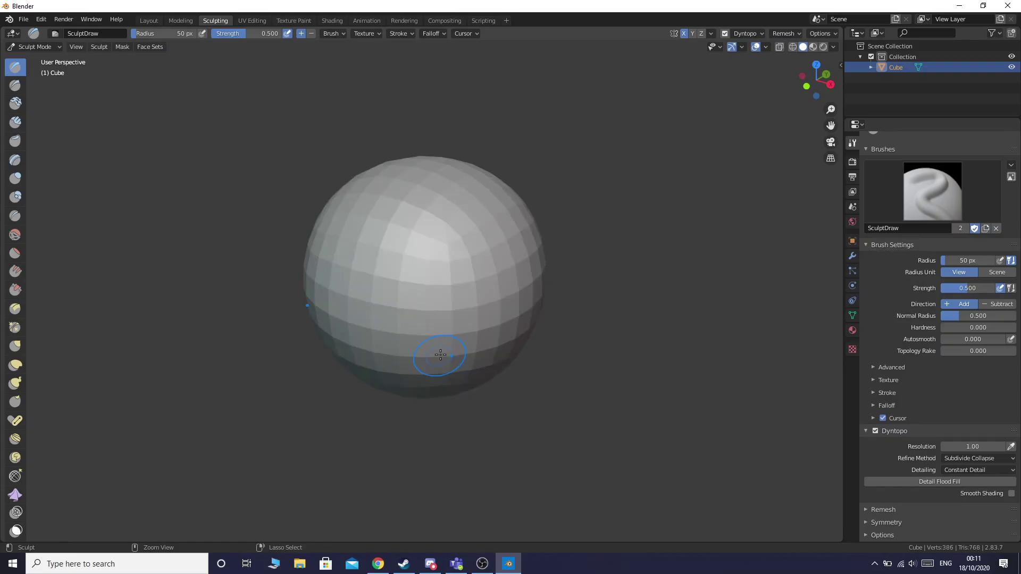
- Set the Dyntopo resolution to 15, try a Draw stroke on the sphere and undo it
click(992, 447)
text(15)
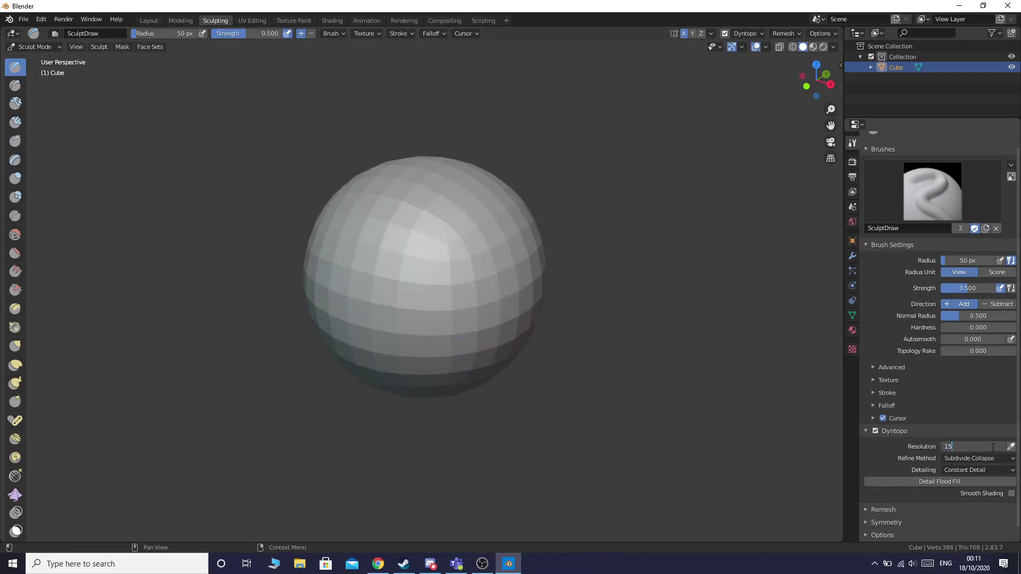
key(Return)
mouse_move(440, 228)
mouse_down()
mouse_move(512, 319)
mouse_move(468, 270)
mouse_up()
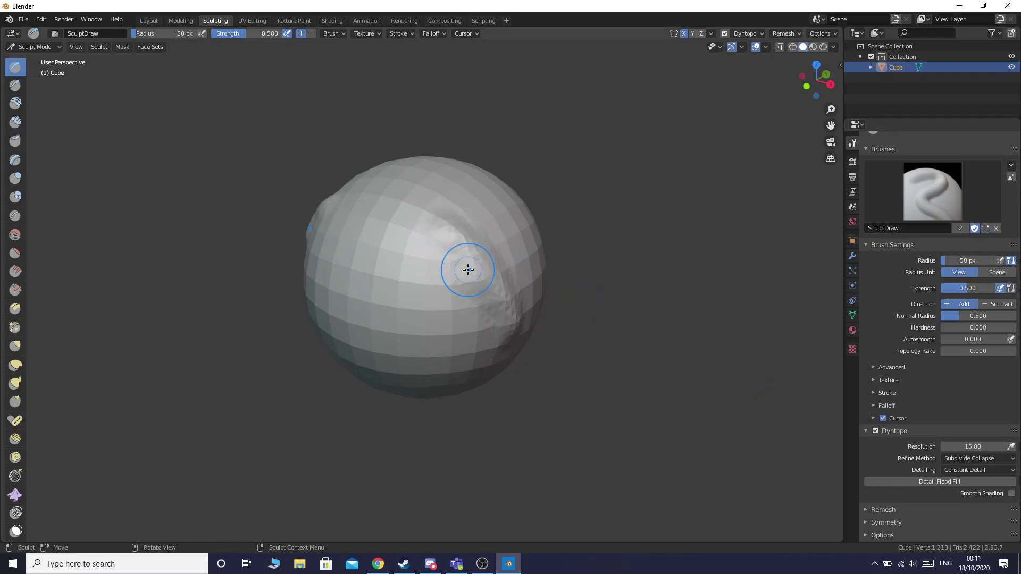
key(shift+z)
key(shift+z)
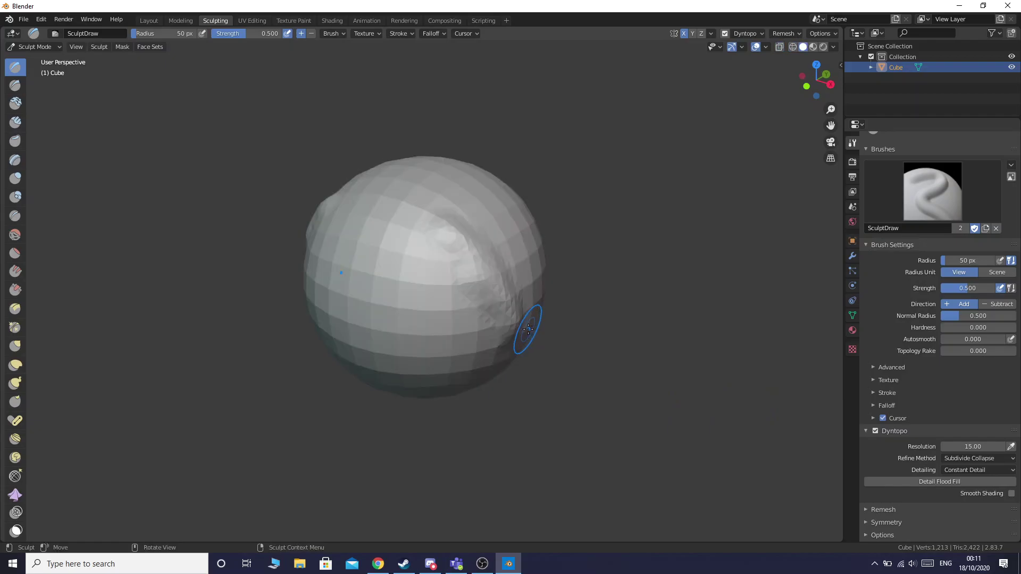
key(ctrl+z)
- Set Dyntopo detailing to Relative Detail with a detail size of 1 px, try a Draw stroke and undo it
click(982, 471)
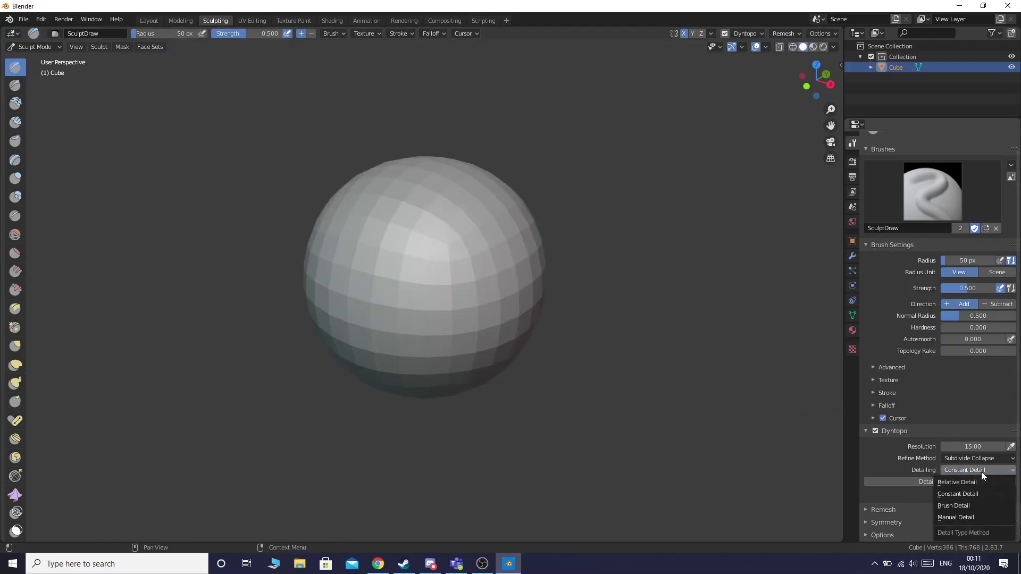
click(973, 480)
click(985, 446)
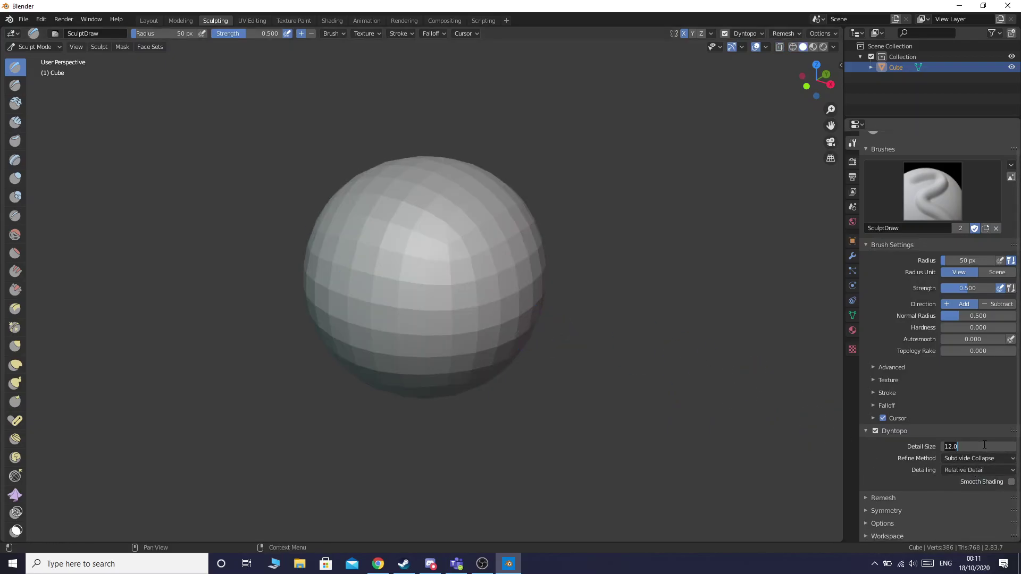
text(1)
key(Return)
mouse_move(496, 229)
mouse_down()
mouse_move(523, 266)
mouse_move(522, 323)
mouse_move(477, 265)
mouse_move(468, 303)
mouse_move(489, 332)
mouse_move(504, 320)
mouse_up()
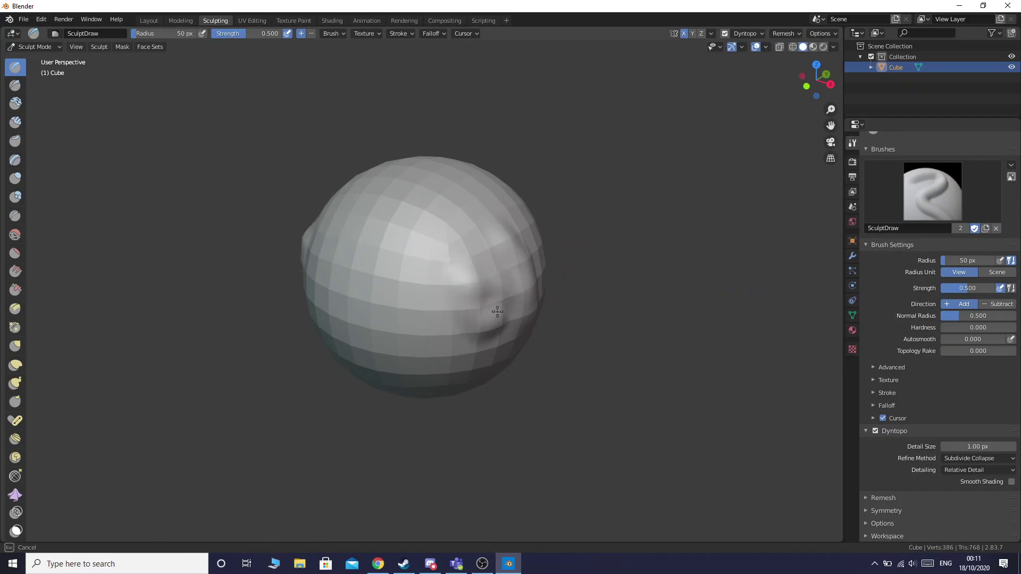
key(ctrl+z)
- Set Dyntopo detailing back to Constant Detail with a resolution of 20
click(969, 471)
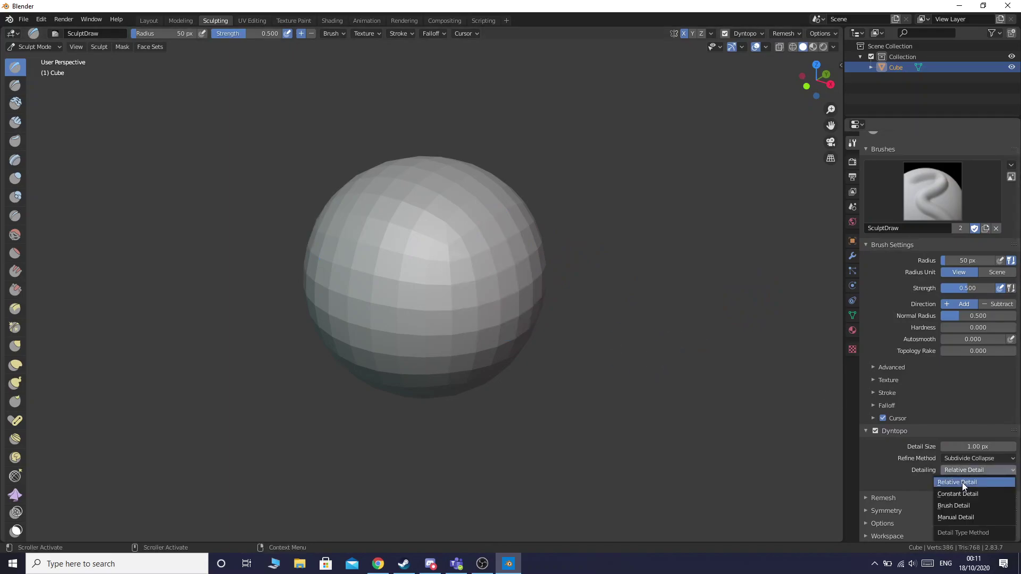
click(955, 494)
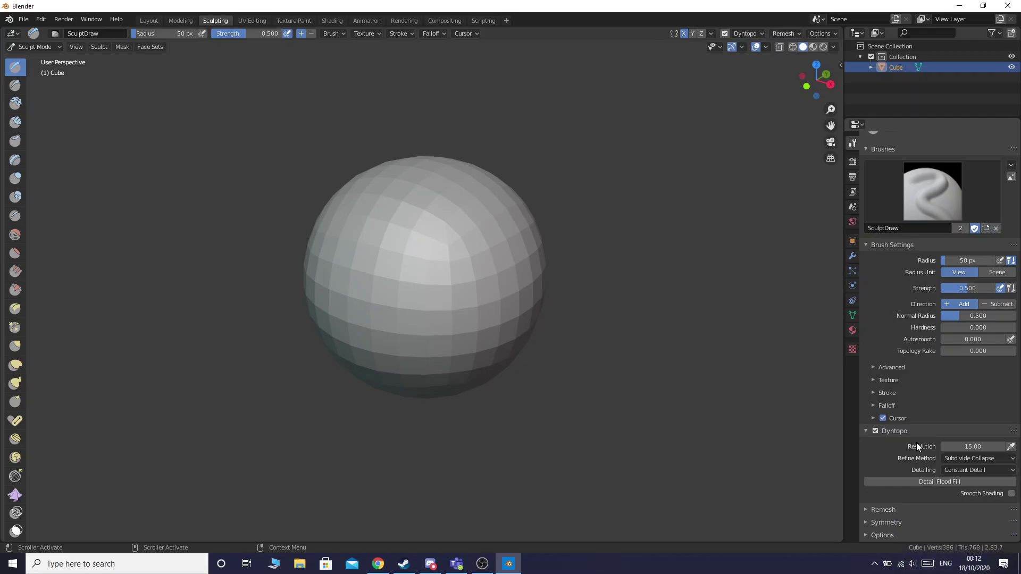
click(958, 447)
text(2)
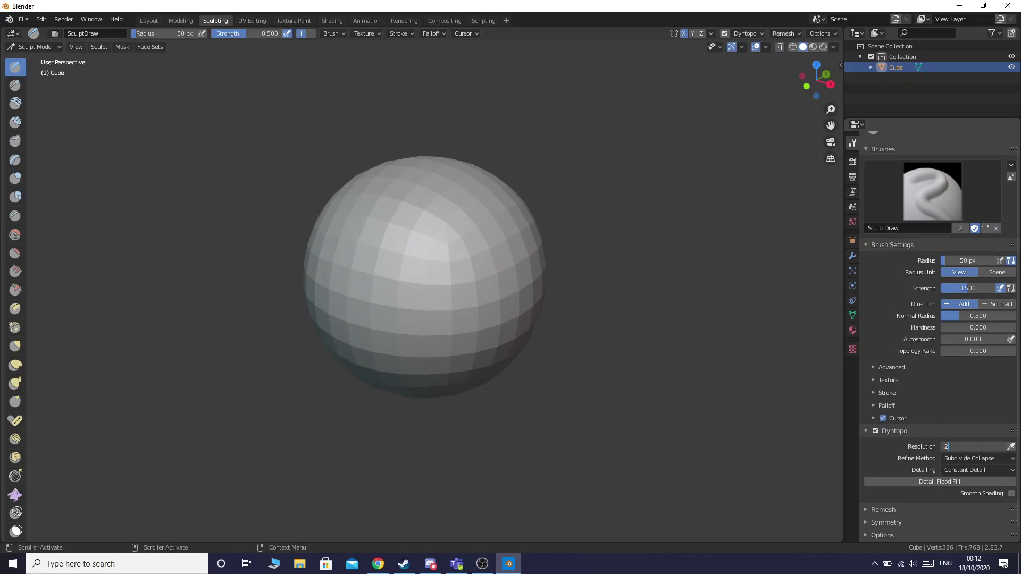
text(0)
key(Return)
- Try four crossing Draw strokes over the sphere at Constant Detail resolution 20 and undo them all
drag(486, 239, 509, 327)
mouse_move(410, 247)
mouse_down()
mouse_move(447, 315)
mouse_move(446, 346)
mouse_move(492, 266)
mouse_move(521, 265)
mouse_up()
mouse_move(451, 212)
mouse_down()
mouse_move(481, 291)
mouse_move(443, 346)
mouse_up()
mouse_move(401, 240)
mouse_down()
mouse_move(469, 292)
mouse_move(454, 254)
mouse_move(500, 298)
mouse_move(436, 250)
mouse_move(503, 275)
mouse_move(486, 237)
mouse_move(550, 278)
mouse_move(485, 273)
mouse_move(639, 245)
mouse_up()
key(ctrl+z)
key(ctrl+z)
key(ctrl+z)
key(ctrl+z)
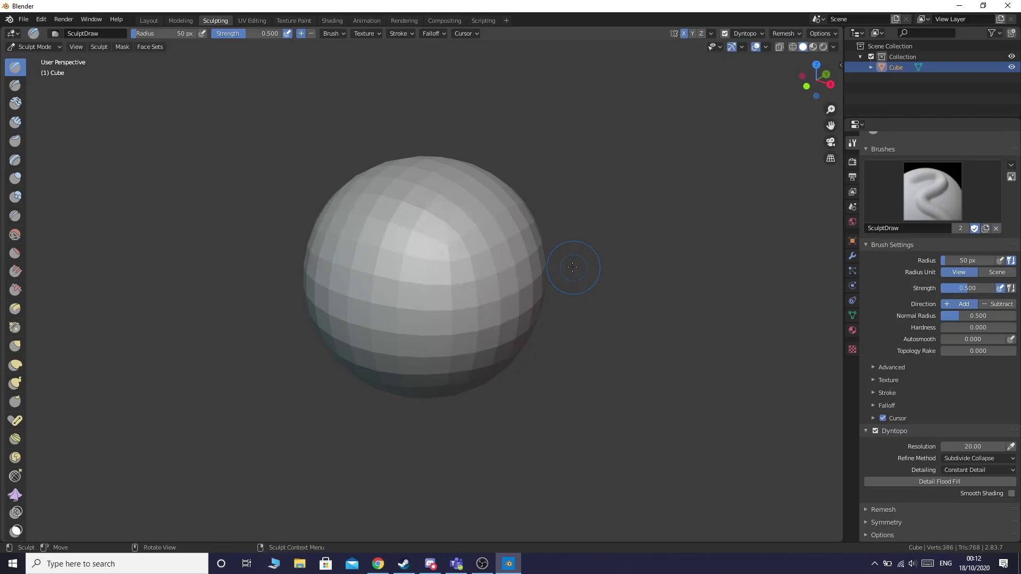
- Try a short Draw stroke on a close-up of the sphere's front and undo it
scroll(427, 248, down, 2)
drag(816, 80, 807, 85)
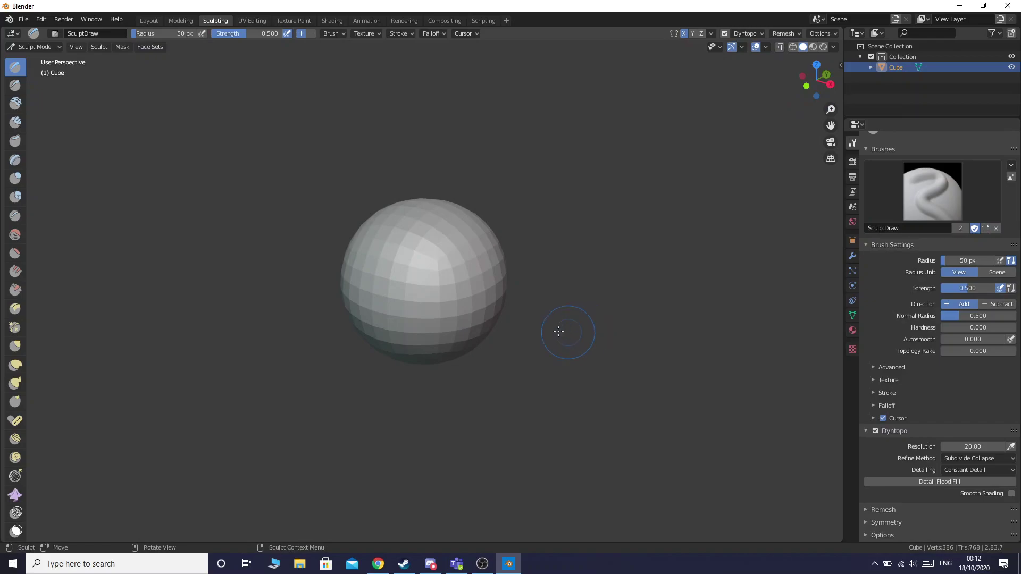
scroll(457, 260, up, 1)
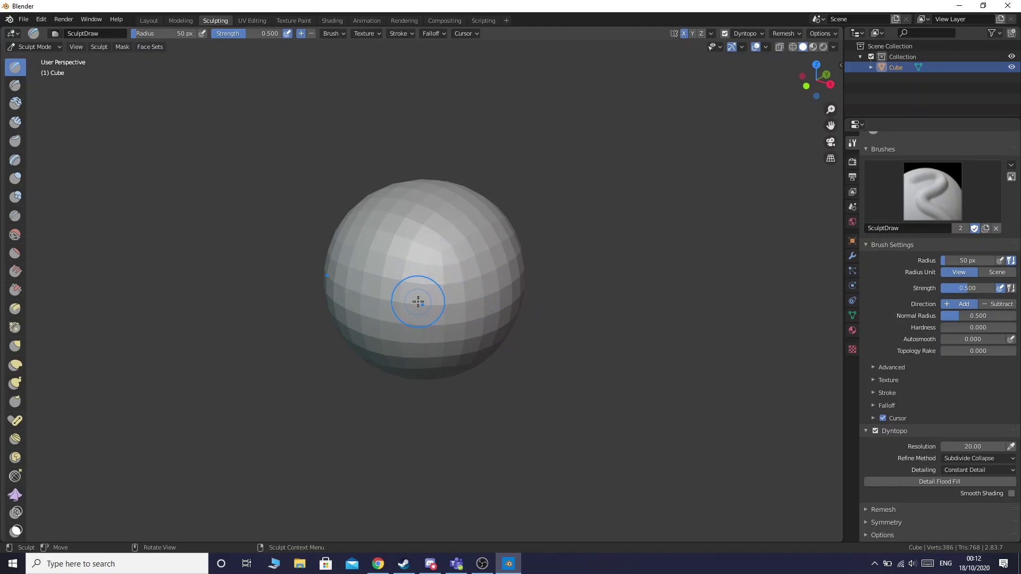
scroll(441, 311, up, 5)
mouse_move(445, 317)
mouse_down()
mouse_move(424, 333)
mouse_move(431, 278)
mouse_move(474, 289)
mouse_move(453, 319)
mouse_move(468, 318)
mouse_move(452, 283)
mouse_move(484, 327)
mouse_move(513, 314)
mouse_move(409, 303)
mouse_move(456, 279)
mouse_move(482, 301)
mouse_move(465, 306)
mouse_up()
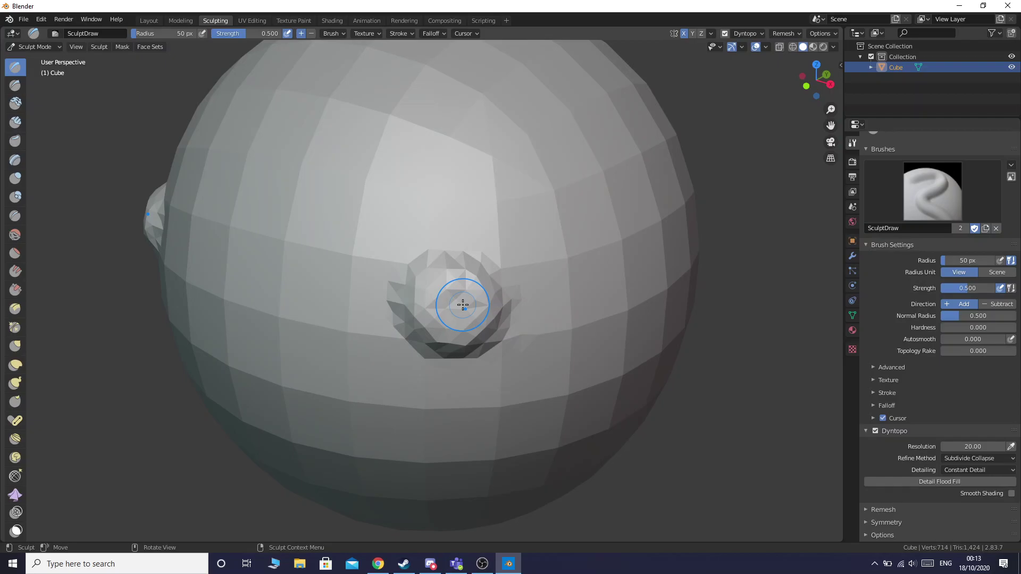
key(ctrl+z)
scroll(463, 301, down, 8)
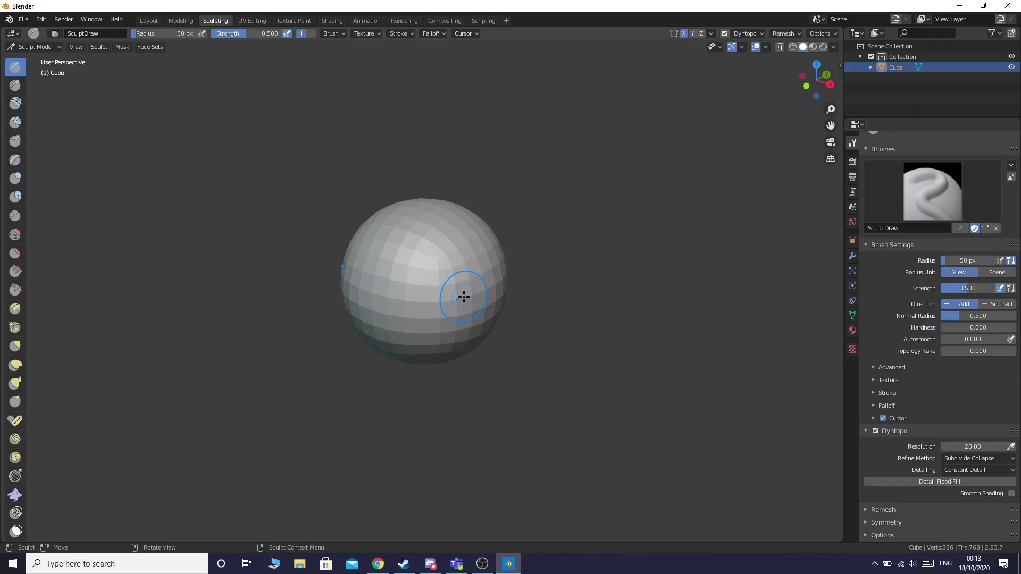
scroll(464, 297, up, 1)
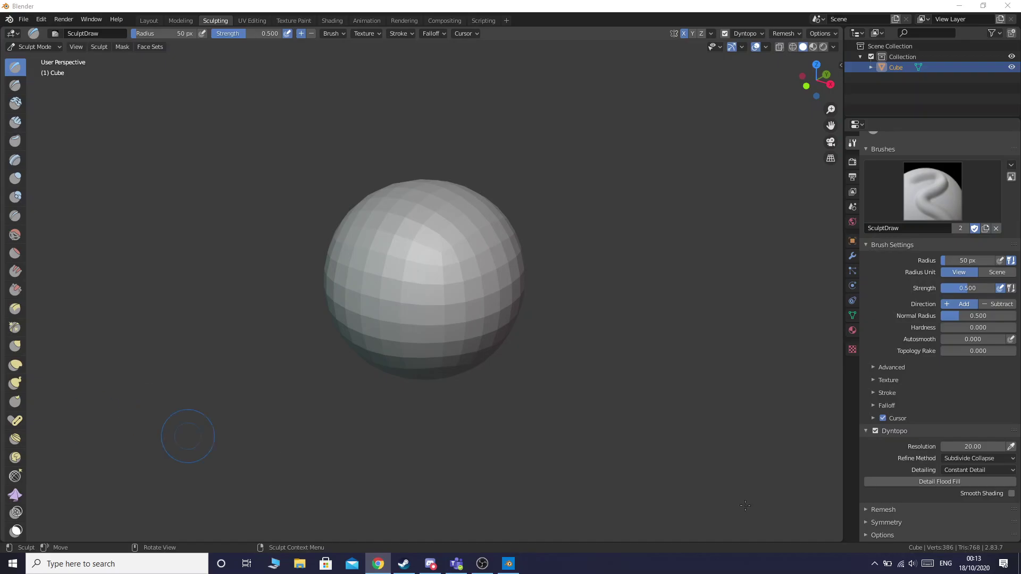
- Set the Dyntopo resolution to 12 and enable Smooth Shading, then collapse the Dyntopo settings
click(975, 445)
text(12)
key(Return)
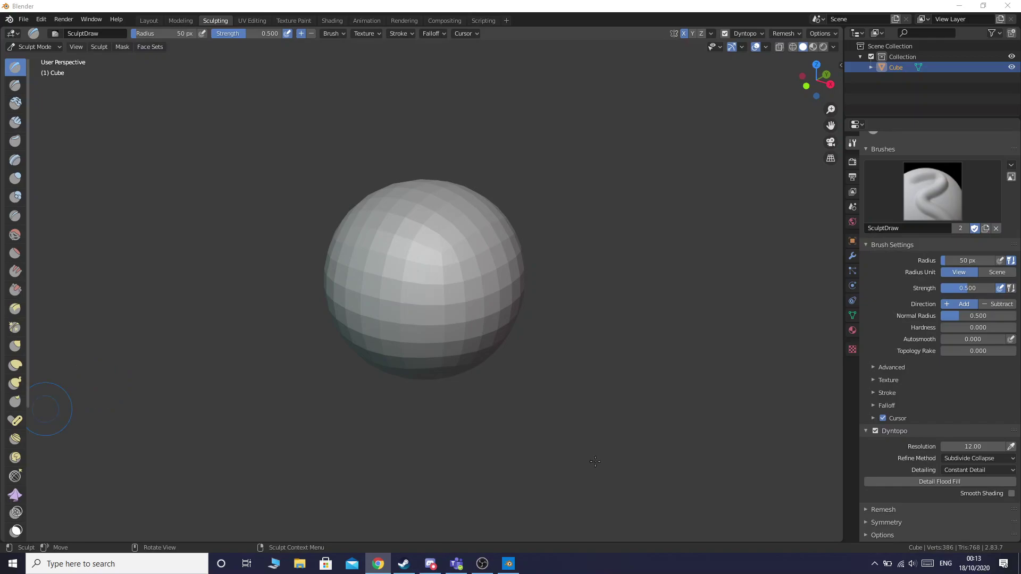
click(1012, 494)
scroll(300, 248, up, 1)
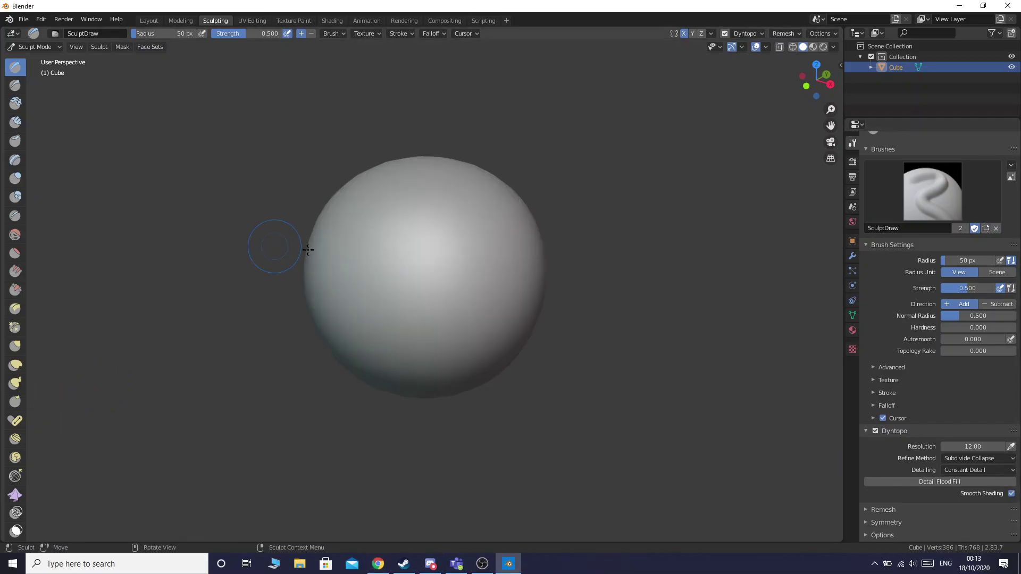
scroll(356, 255, up, 1)
click(864, 430)
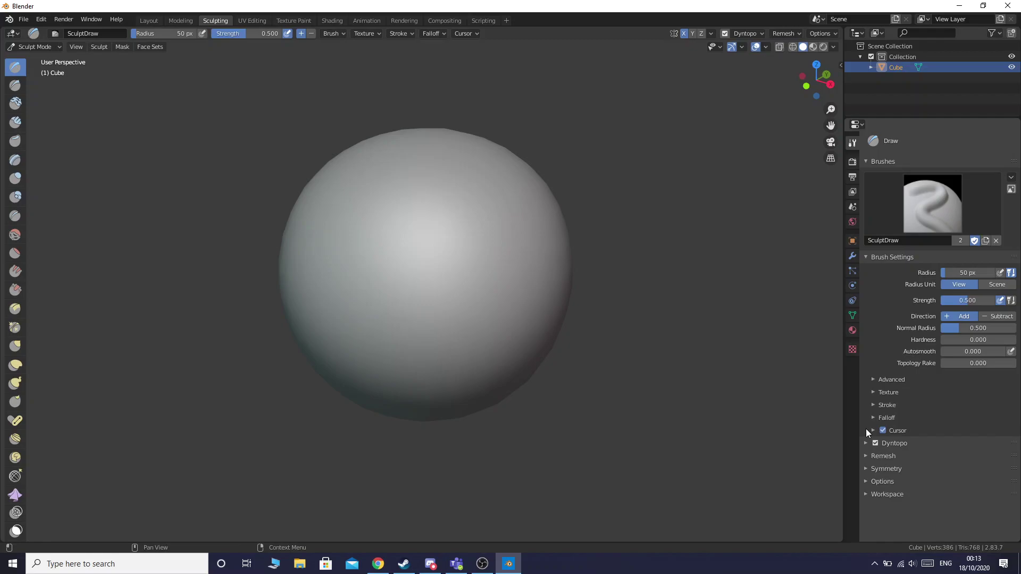
- Expand the Symmetry settings and examine the mirror, lock, tiling and radial options
mouse_move(458, 224)
mouse_down()
mouse_move(504, 311)
mouse_move(477, 260)
mouse_move(489, 265)
mouse_move(511, 341)
mouse_move(298, 330)
mouse_move(500, 330)
mouse_move(356, 361)
mouse_move(392, 212)
mouse_move(330, 239)
mouse_move(324, 320)
mouse_move(413, 177)
mouse_move(392, 205)
mouse_up()
key(Escape)
click(868, 469)
scroll(989, 485, down, 5)
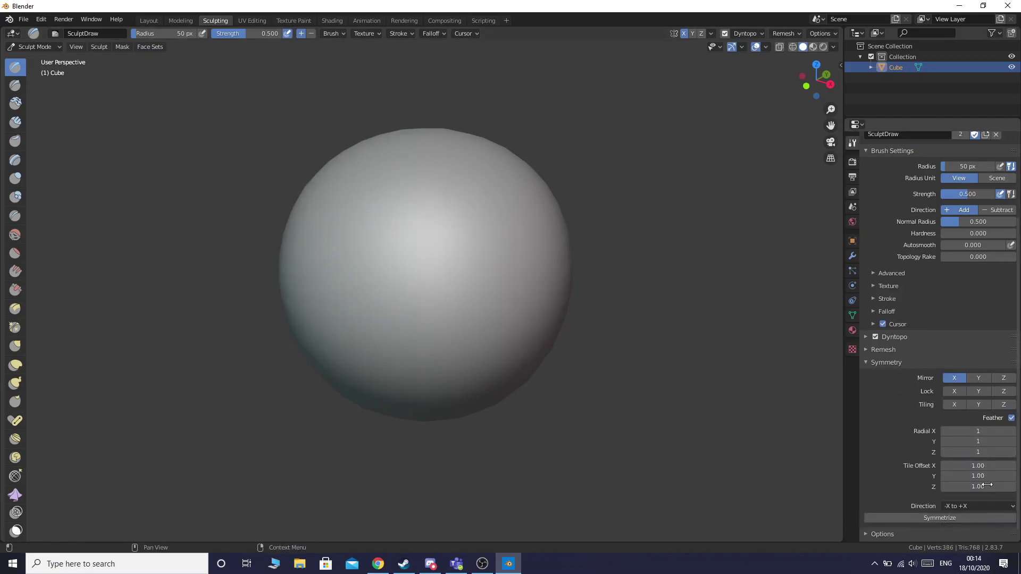
scroll(957, 483, down, 1)
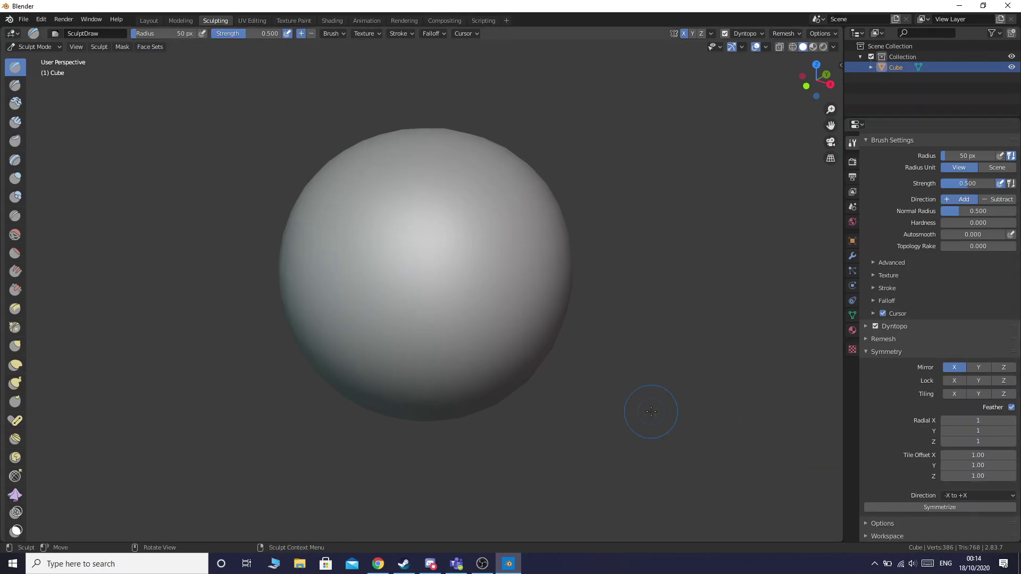
- In the back orthographic view, draw a mirrored vertical stroke and a horizontal stroke across the middle of the sphere
click(826, 73)
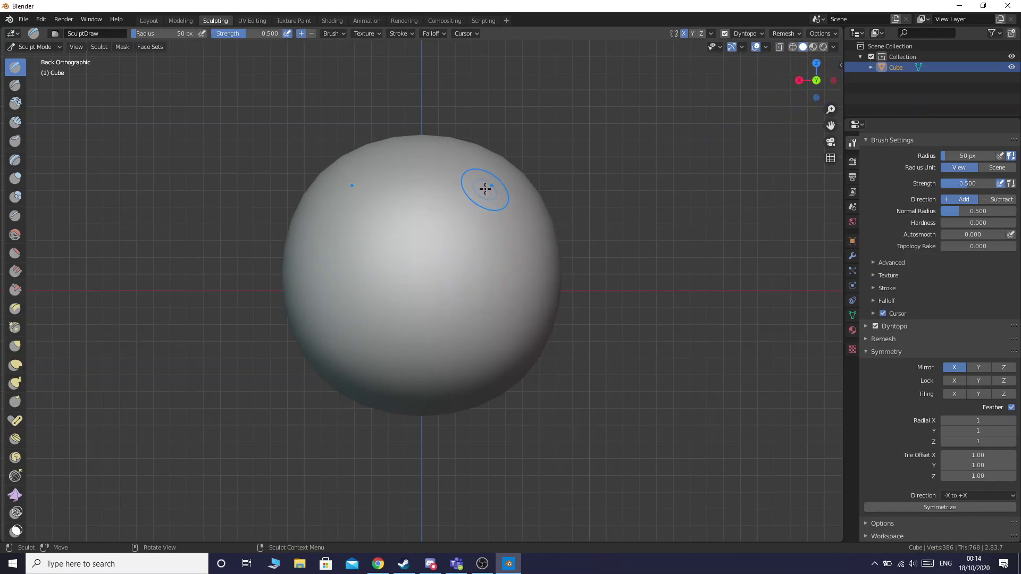
mouse_move(483, 188)
mouse_down()
mouse_move(519, 341)
mouse_move(492, 377)
mouse_up()
drag(284, 278, 631, 280)
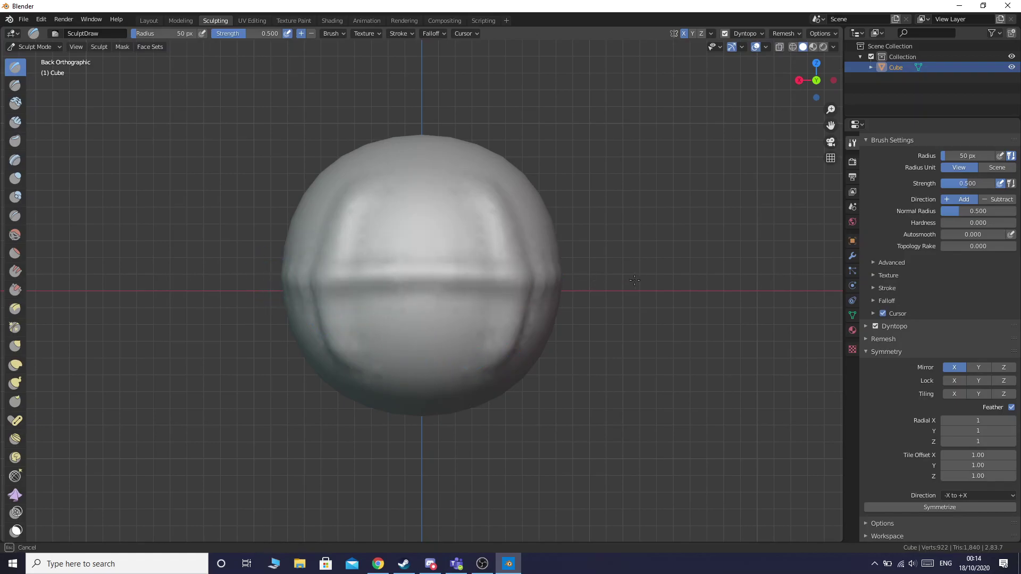
- Draw a vertical stroke down the middle of the sphere and undo it together with the earlier test strokes
drag(425, 176, 425, 453)
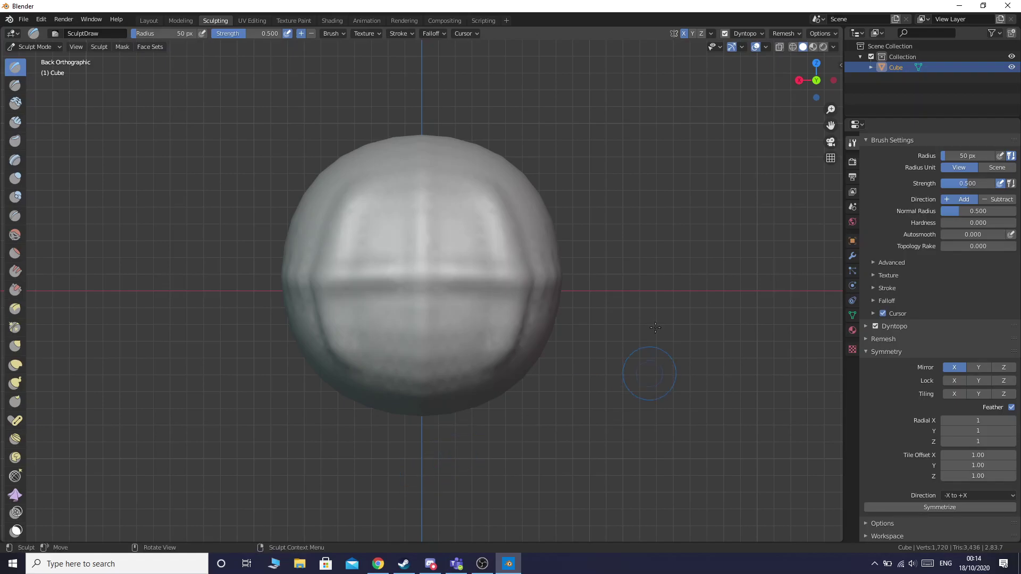
mouse_move(816, 80)
mouse_down()
mouse_move(776, 96)
mouse_move(812, 87)
mouse_up()
click(810, 84)
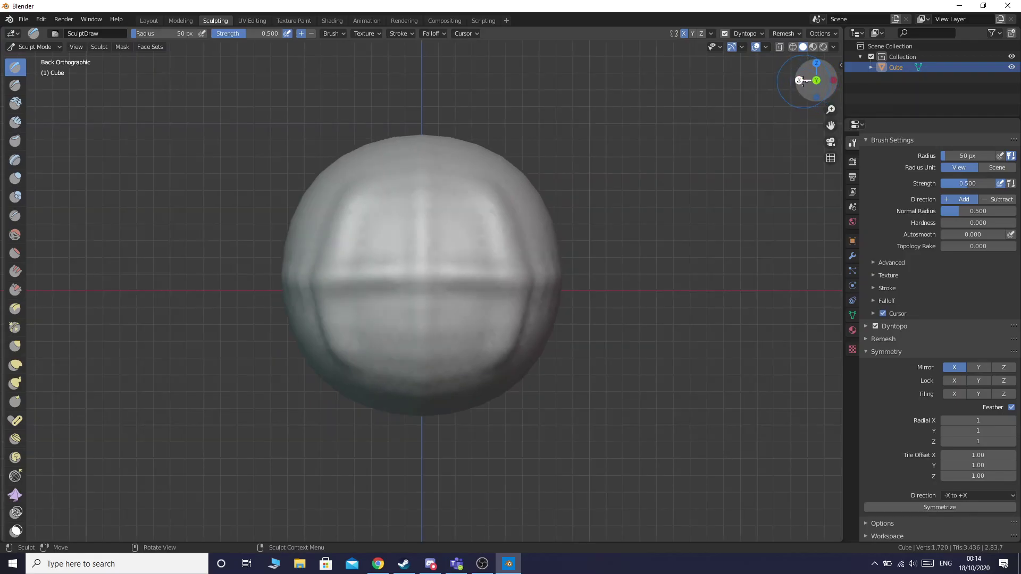
key(ctrl+z)
key(ctrl+z)
key(ctrl+z)
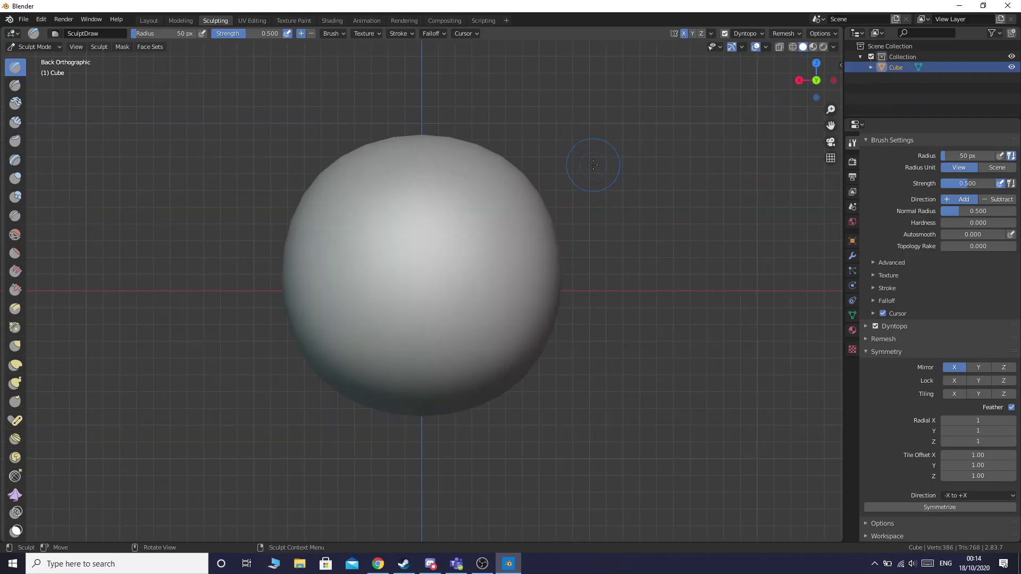
- Collapse the Symmetry settings, then try mirrored Draw strokes across the sphere and undo them
click(867, 352)
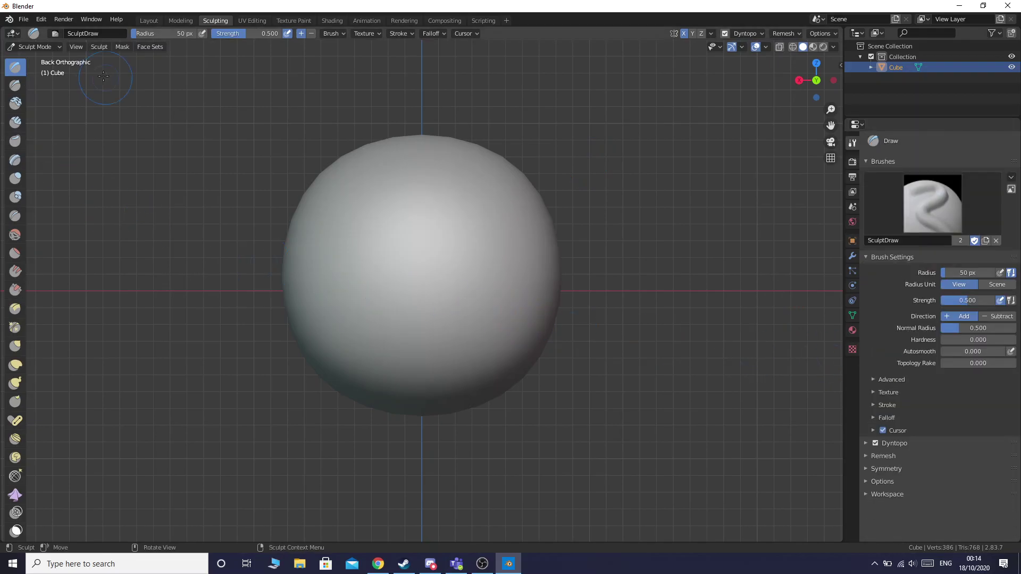
mouse_move(341, 302)
mouse_down()
mouse_move(333, 276)
mouse_move(444, 225)
mouse_move(393, 346)
mouse_up()
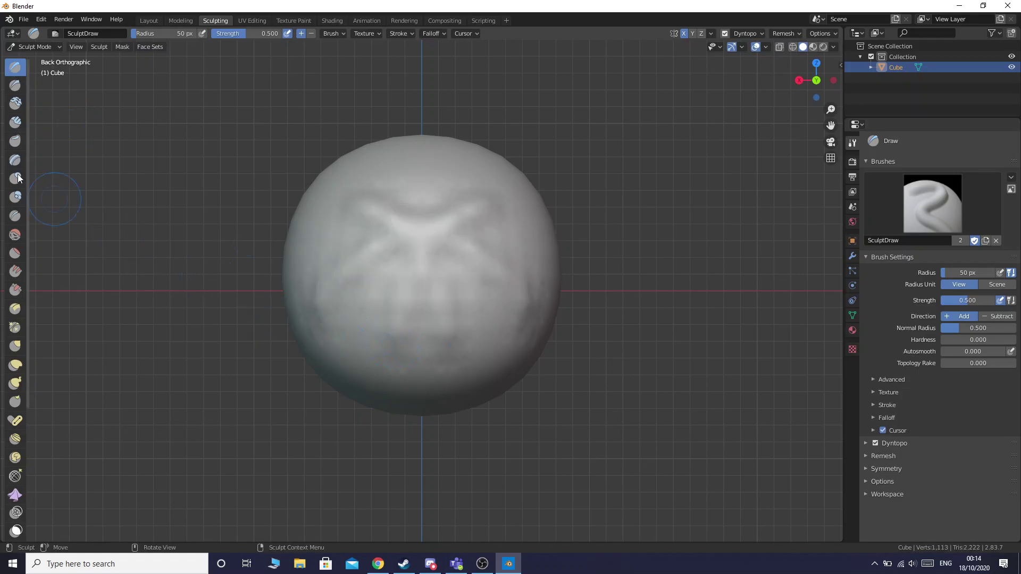
key(ctrl+z)
- Try the Draw Sharp brush with mirrored diagonal strokes crossing the middle of the sphere and undo the latest strokes
click(15, 85)
mouse_move(319, 345)
mouse_down()
mouse_move(490, 239)
mouse_move(387, 320)
mouse_up()
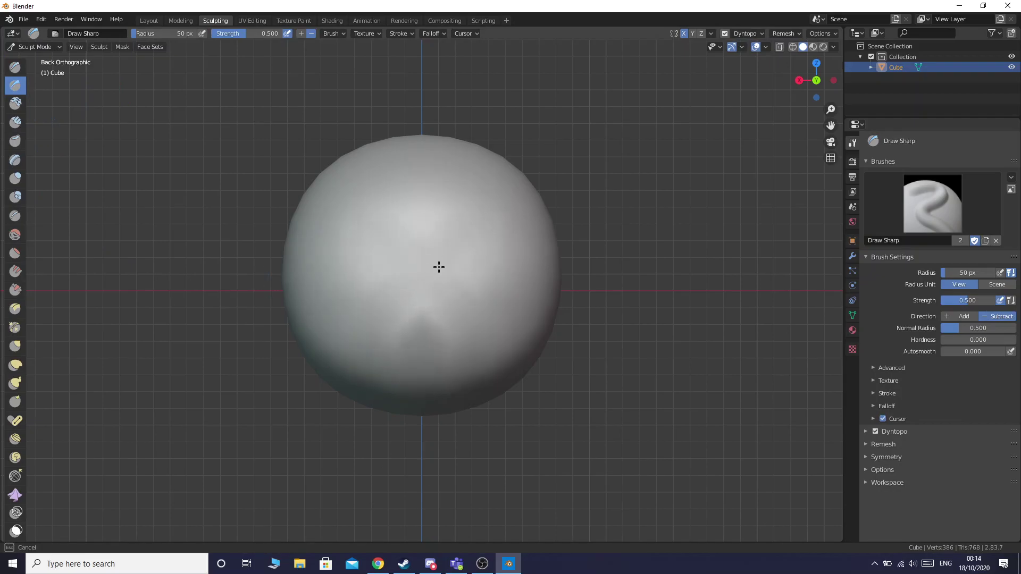
mouse_move(390, 267)
mouse_down()
mouse_move(492, 203)
mouse_move(481, 213)
mouse_up()
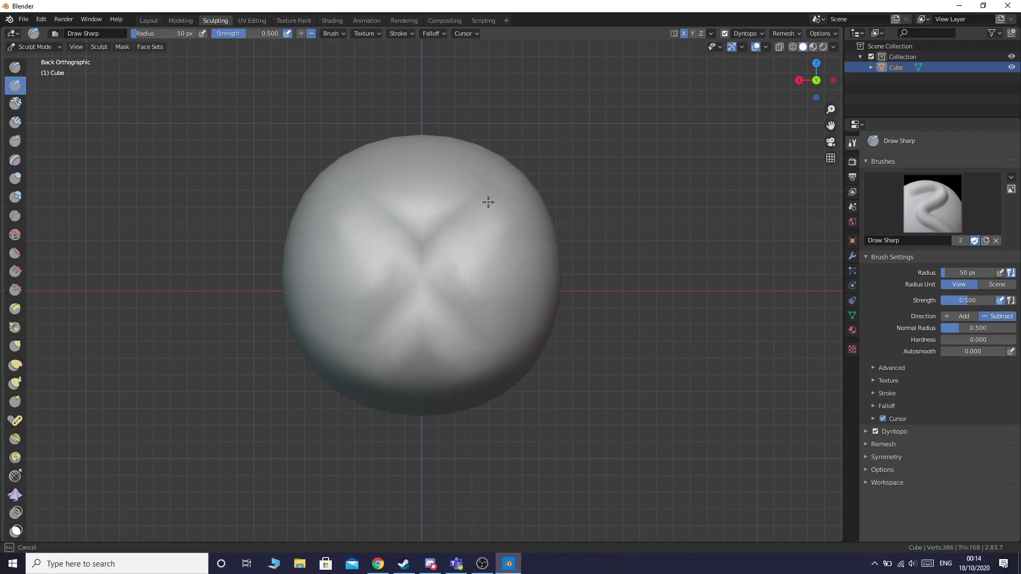
drag(515, 223, 512, 221)
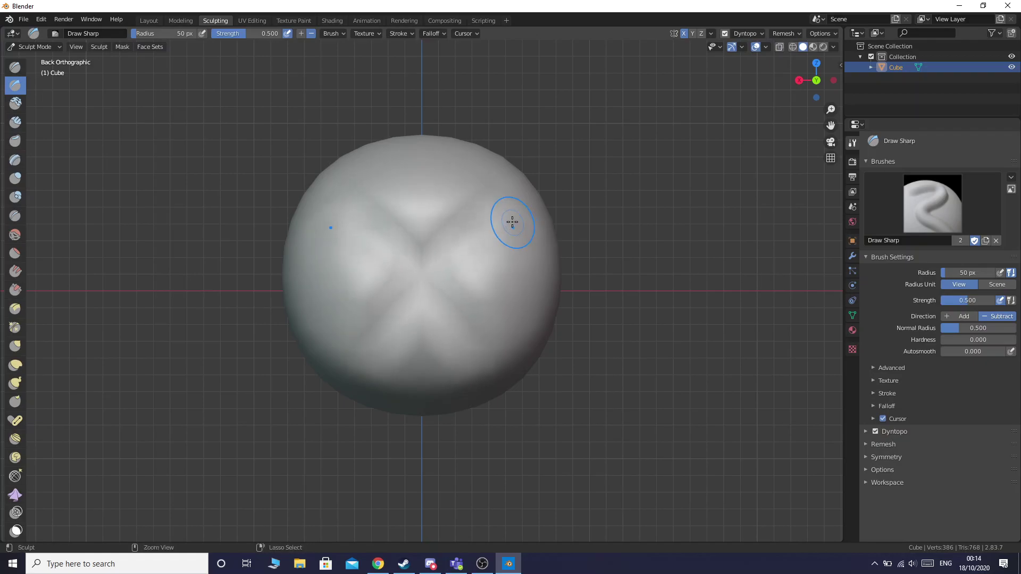
key(ctrl+z)
- Return to the Draw brush and raise its strength to 1.000
click(15, 67)
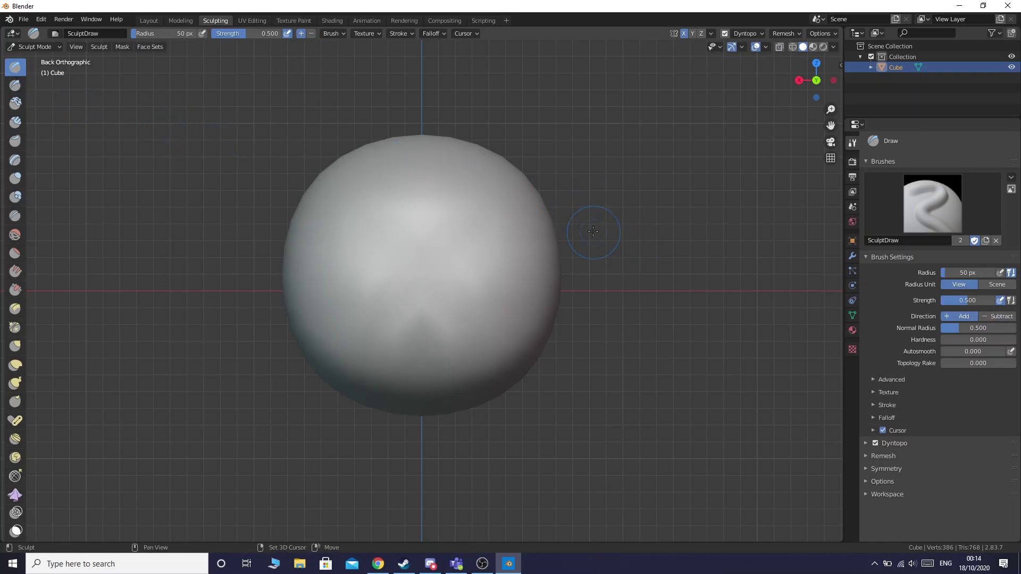
key(shift+f)
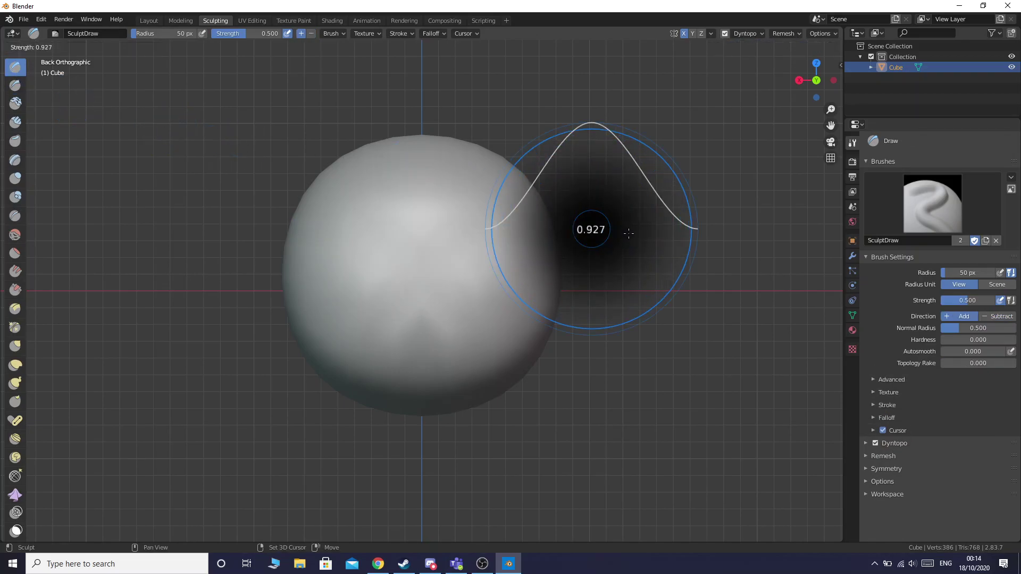
click(645, 238)
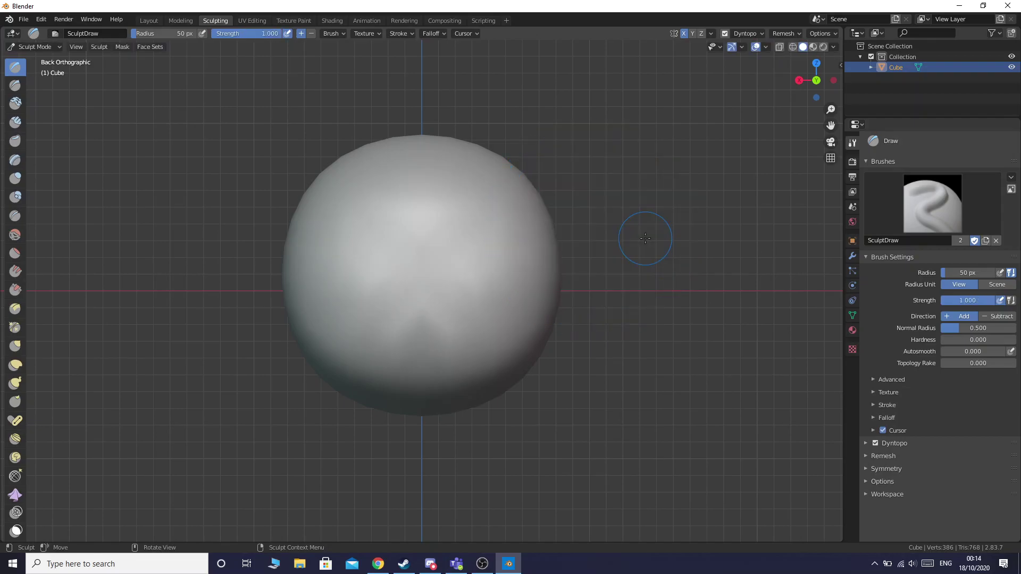
- Draw a mirrored raised shape in the middle of the sphere, with strokes running outward to the sides, upper edge and lower edge
mouse_move(359, 242)
mouse_down()
mouse_move(396, 340)
mouse_move(462, 299)
mouse_move(426, 203)
mouse_move(407, 205)
mouse_move(434, 311)
mouse_up()
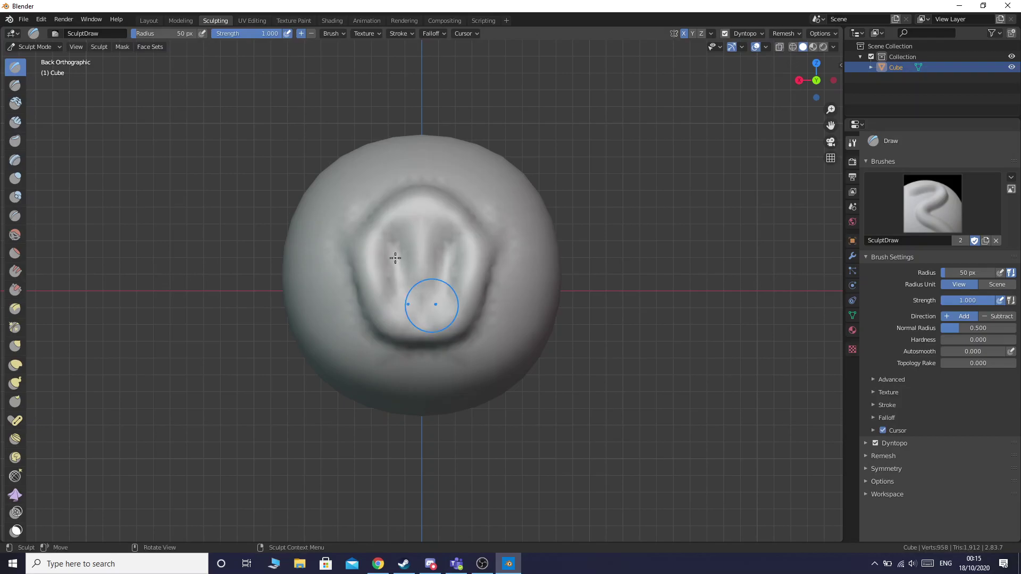
mouse_move(359, 258)
mouse_down()
mouse_move(283, 273)
mouse_move(293, 269)
mouse_up()
drag(362, 228, 320, 158)
drag(468, 320, 560, 360)
drag(413, 334, 458, 366)
drag(433, 194, 468, 171)
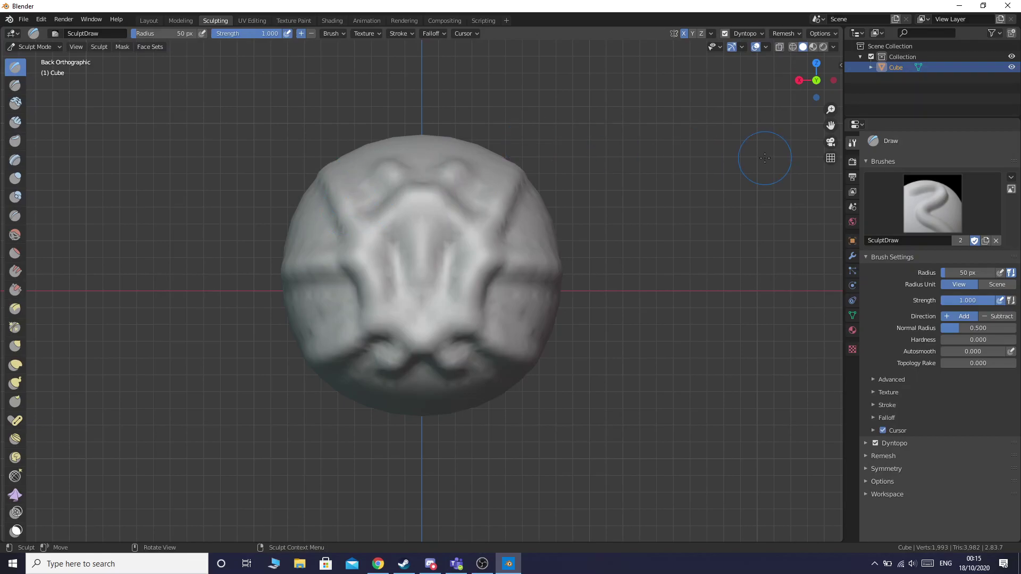
- Undo the full-strength Draw strokes on the sphere
key(alt+Tab)
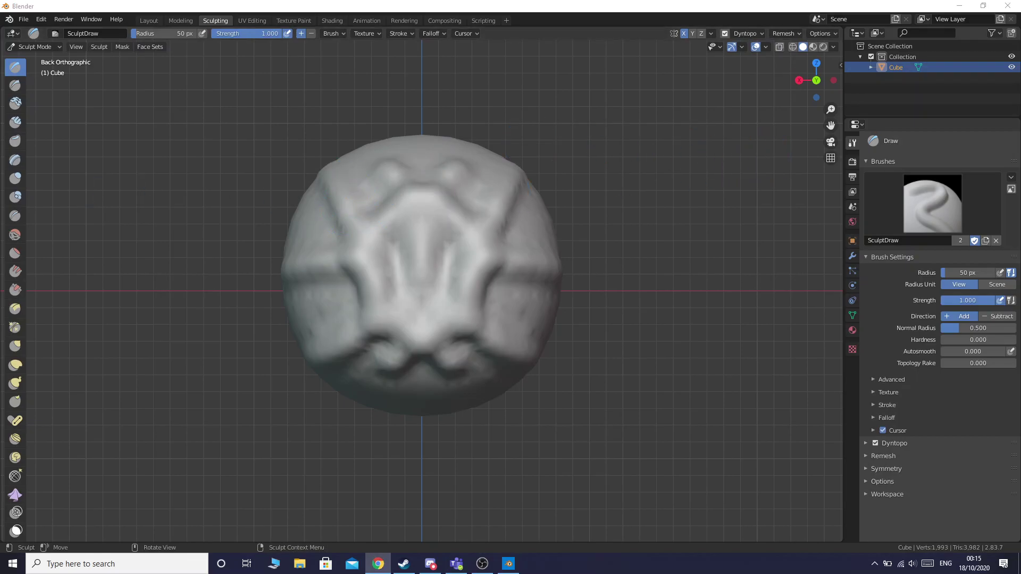
mouse_move(529, 208)
mouse_down()
mouse_move(435, 338)
mouse_move(456, 264)
mouse_move(433, 282)
mouse_move(460, 232)
mouse_move(417, 230)
mouse_move(384, 314)
mouse_move(340, 234)
mouse_move(326, 266)
mouse_move(308, 258)
mouse_up()
key(ctrl+z)
key(ctrl+z)
key(ctrl+z)
key(ctrl+z)
key(ctrl+z)
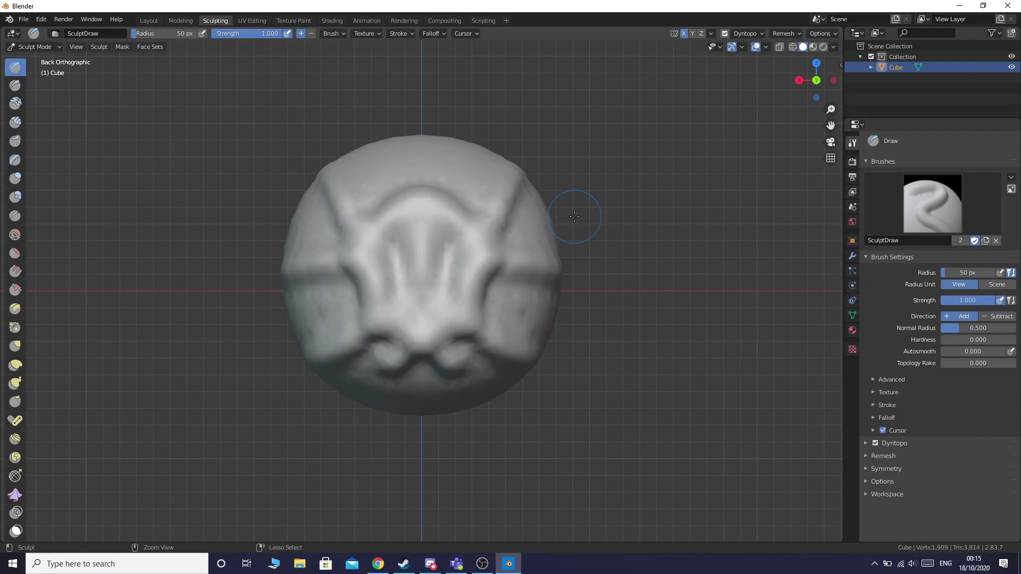
key(ctrl+z)
key(ctrl+z)
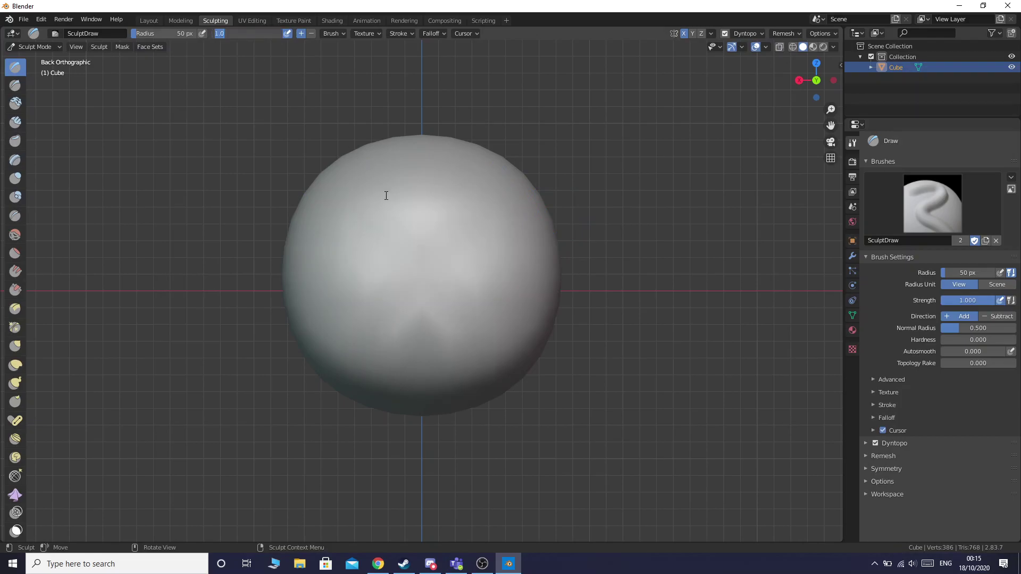
- Enter a Draw brush strength of 1.0, then lower the strength to 0.612
click(245, 33)
text(1.0)
key(Return)
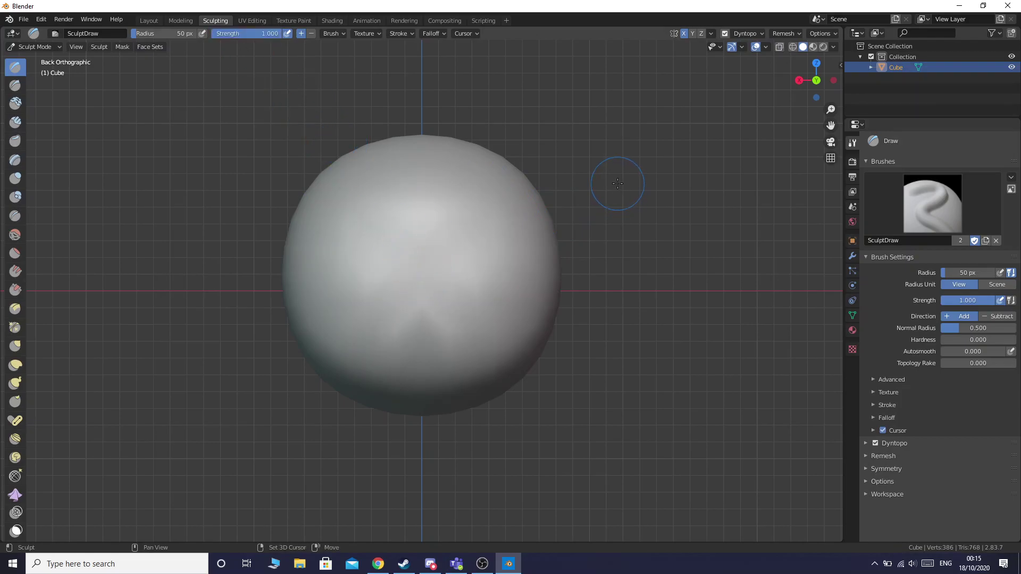
key(shift+f)
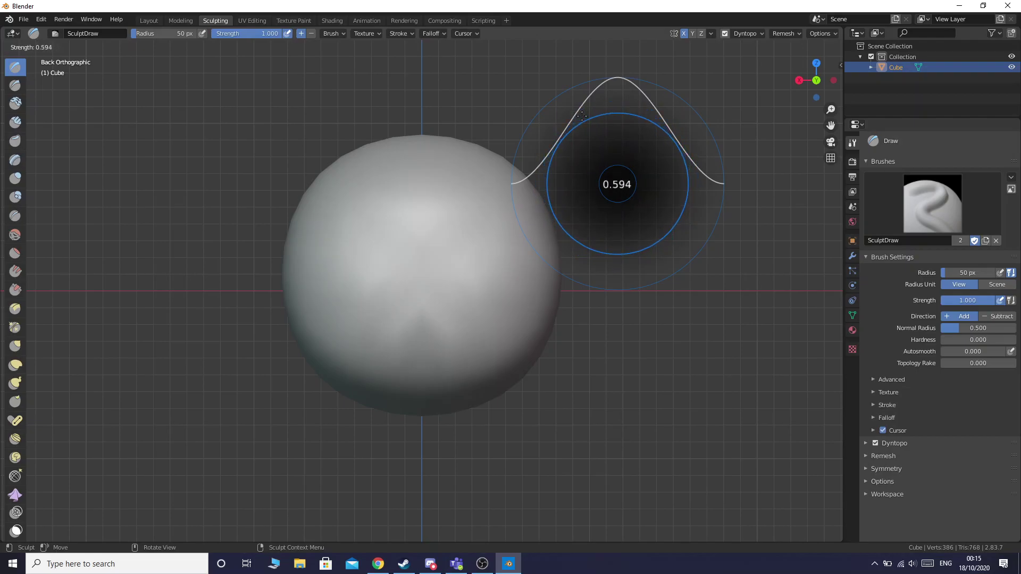
click(582, 118)
- Try Draw strokes from the middle of the sphere out to its side at the reduced strength and undo them
mouse_move(404, 279)
mouse_down()
mouse_move(370, 325)
mouse_move(394, 295)
mouse_move(391, 275)
mouse_move(367, 312)
mouse_move(390, 267)
mouse_move(398, 317)
mouse_move(361, 292)
mouse_move(513, 198)
mouse_move(538, 224)
mouse_move(472, 232)
mouse_move(362, 375)
mouse_move(284, 273)
mouse_up()
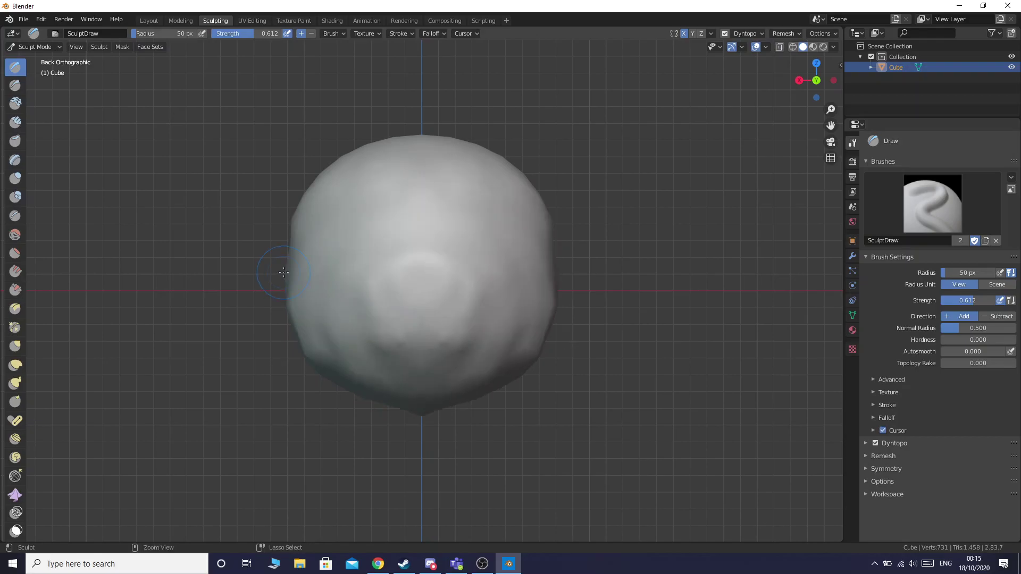
key(ctrl+z)
key(ctrl+z)
key(ctrl+z)
- Draw repeated mirrored strokes over the middle and sides of the sphere to build up a face-like relief
mouse_move(415, 240)
mouse_down()
mouse_move(388, 332)
mouse_move(408, 341)
mouse_move(405, 267)
mouse_move(402, 293)
mouse_move(424, 199)
mouse_move(520, 234)
mouse_move(546, 339)
mouse_move(524, 349)
mouse_up()
mouse_move(362, 283)
mouse_down()
mouse_move(465, 283)
mouse_move(465, 270)
mouse_move(421, 250)
mouse_move(353, 285)
mouse_move(353, 253)
mouse_move(560, 233)
mouse_up()
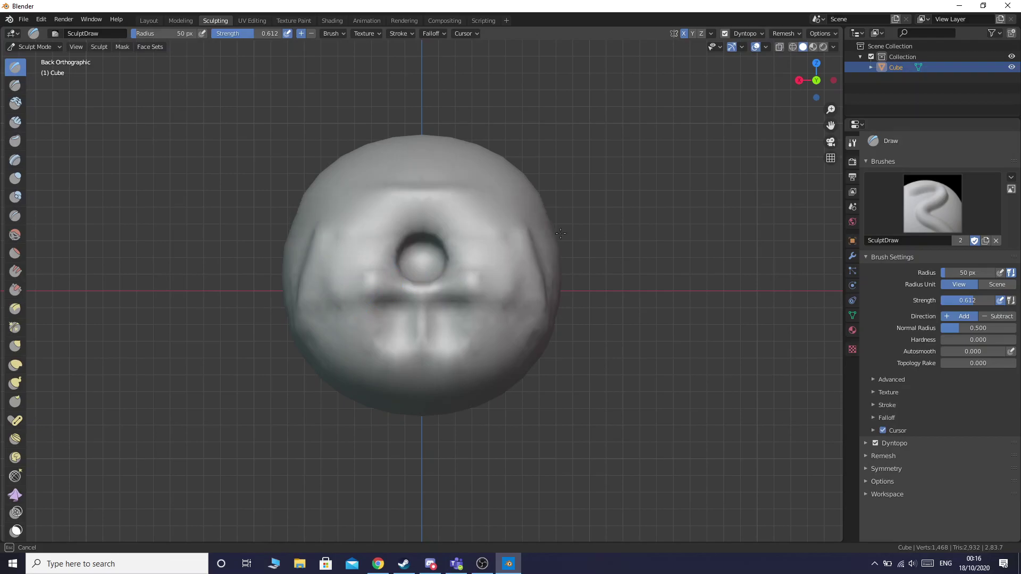
mouse_move(536, 343)
mouse_down()
mouse_move(410, 285)
mouse_move(447, 230)
mouse_move(510, 231)
mouse_move(464, 198)
mouse_move(353, 237)
mouse_move(404, 345)
mouse_move(622, 349)
mouse_move(425, 351)
mouse_move(430, 207)
mouse_move(367, 253)
mouse_move(398, 292)
mouse_up()
drag(436, 256, 429, 255)
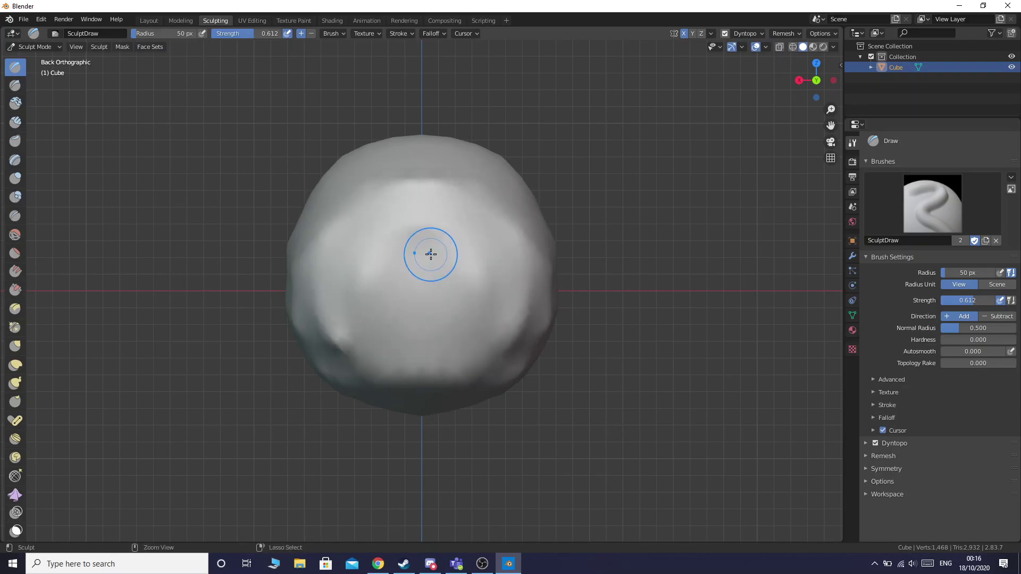
- Undo the face-like relief strokes back to the unsculpted, faceted sphere
key(ctrl+z)
key(ctrl+z)
key(ctrl+z)
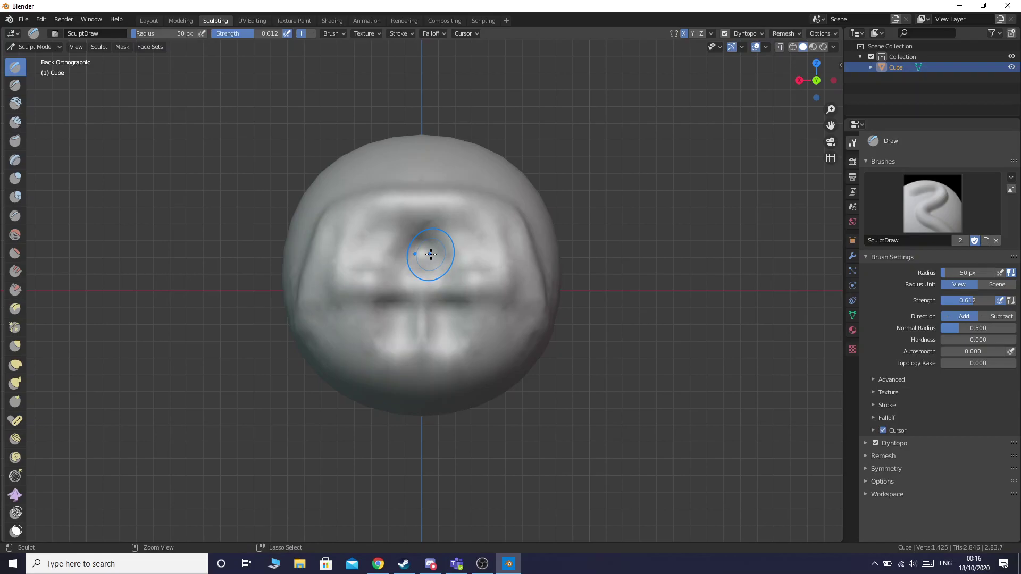
key(ctrl+z)
key(ctrl+z)
key(ctrl+z)
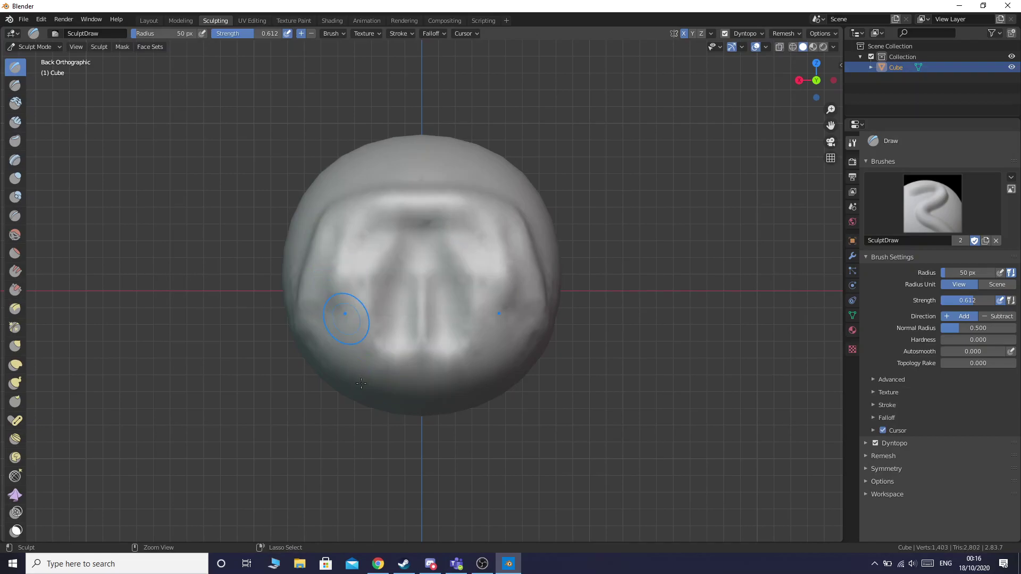
key(ctrl+z)
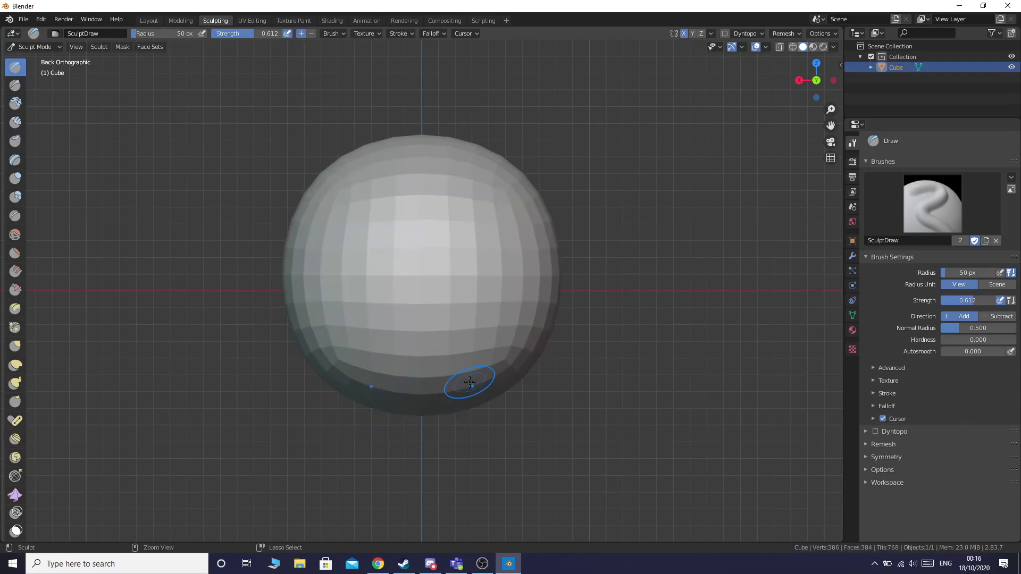
- Re-enable Dyntopo, accepting the vertex data warning, and apply Smooth Shading to the sphere
click(888, 432)
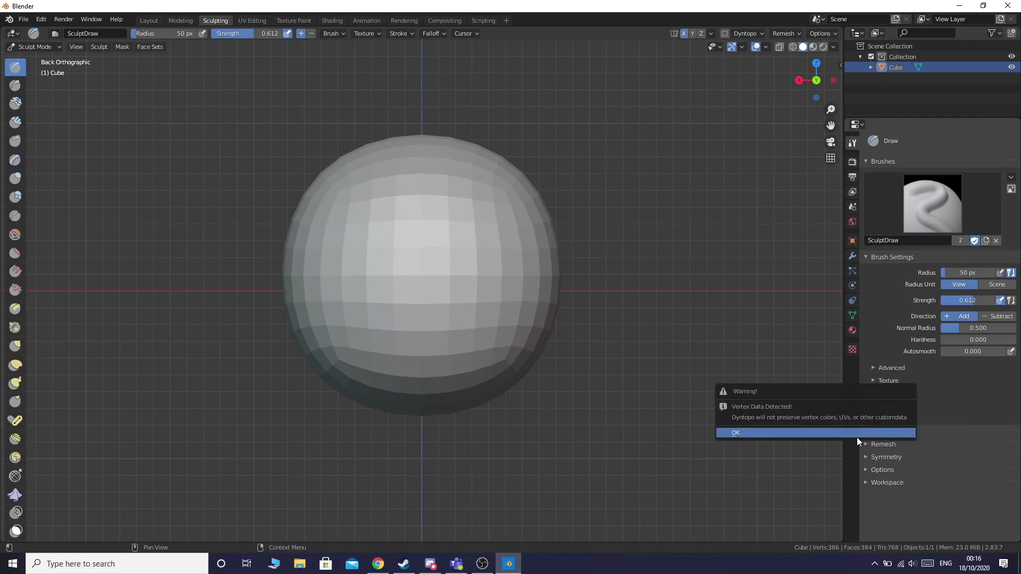
click(857, 436)
click(865, 444)
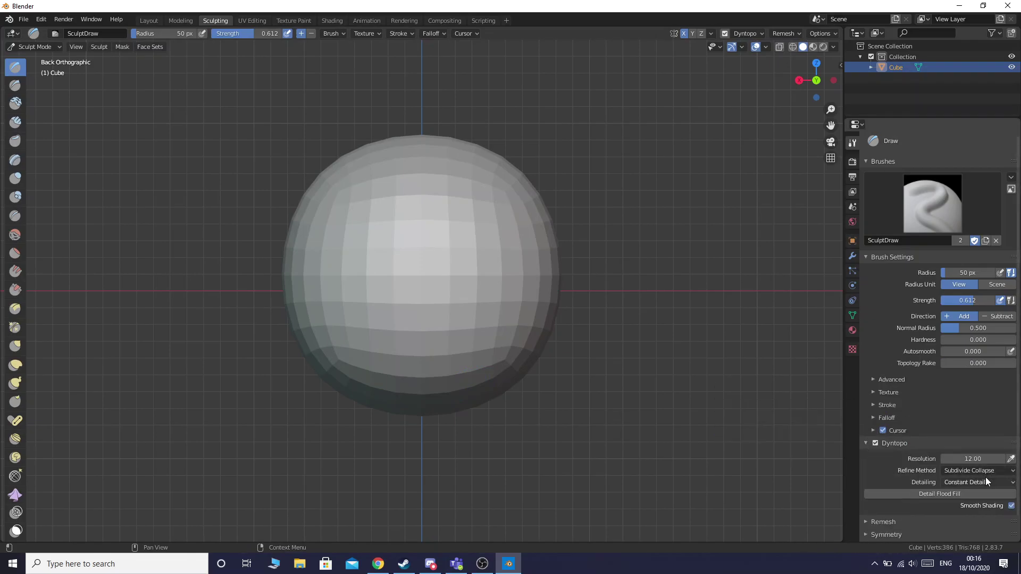
click(1012, 506)
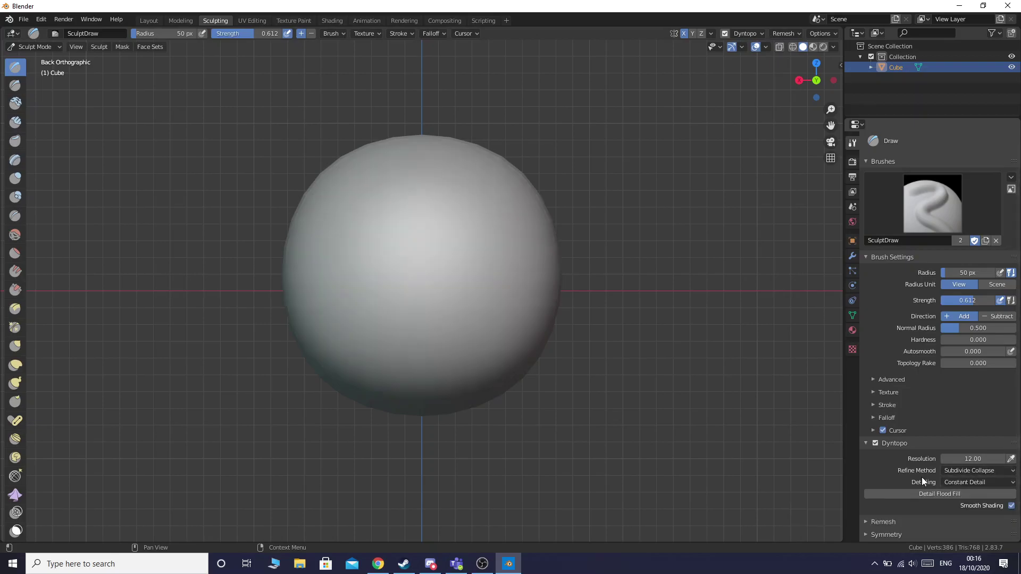
- Examine the Dyntopo detailing methods, keep Constant Detail, and collapse the Dyntopo settings
click(978, 482)
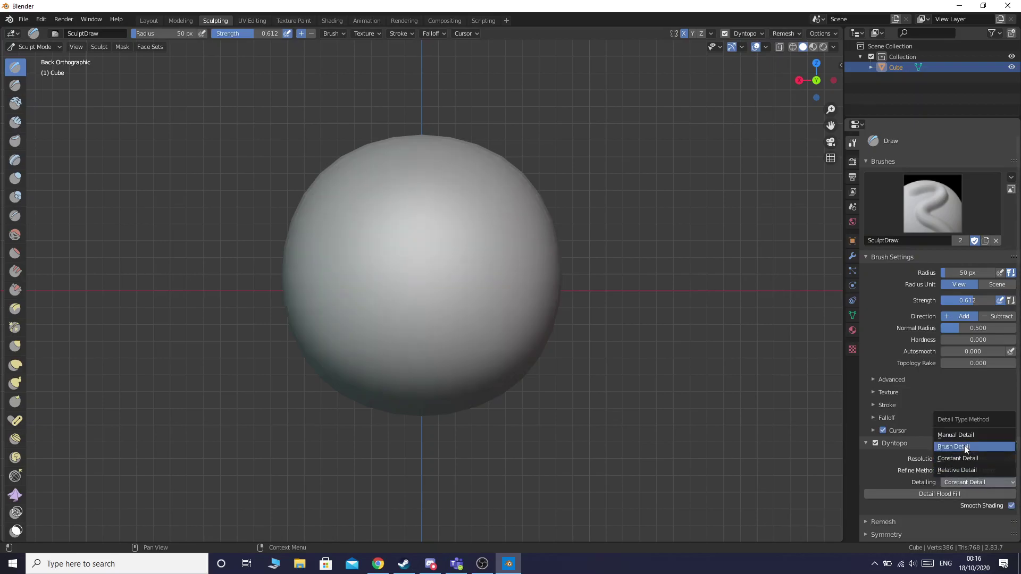
click(984, 484)
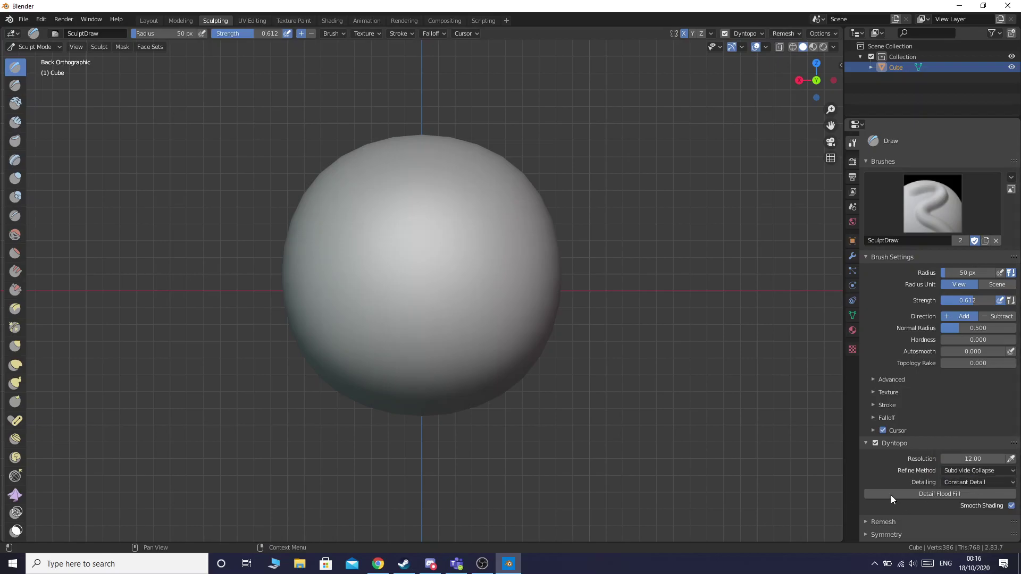
click(864, 443)
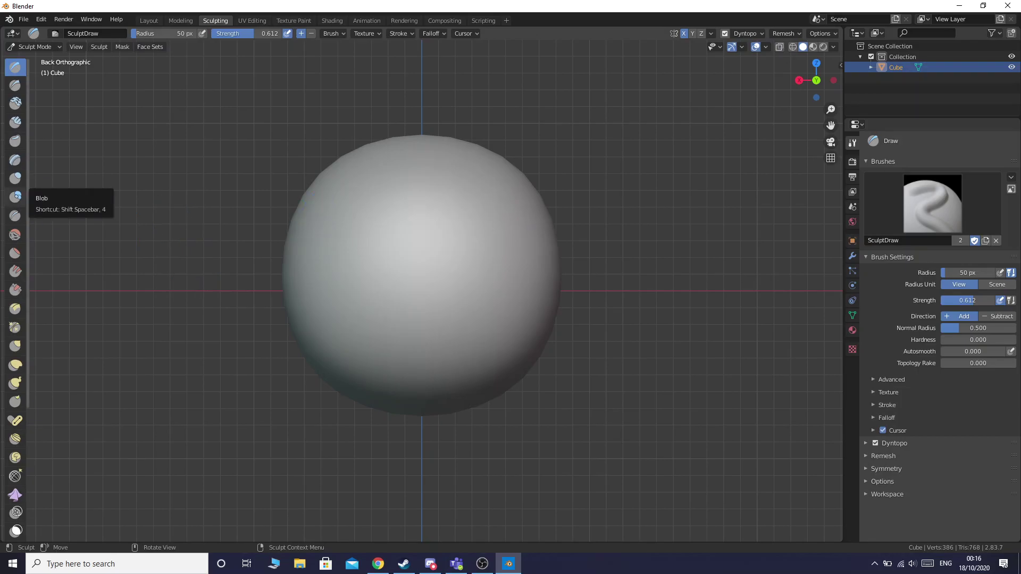
- Pull mirrored spikes of different lengths outward from the upper sides of the sphere with the Snake Hook brush
click(15, 383)
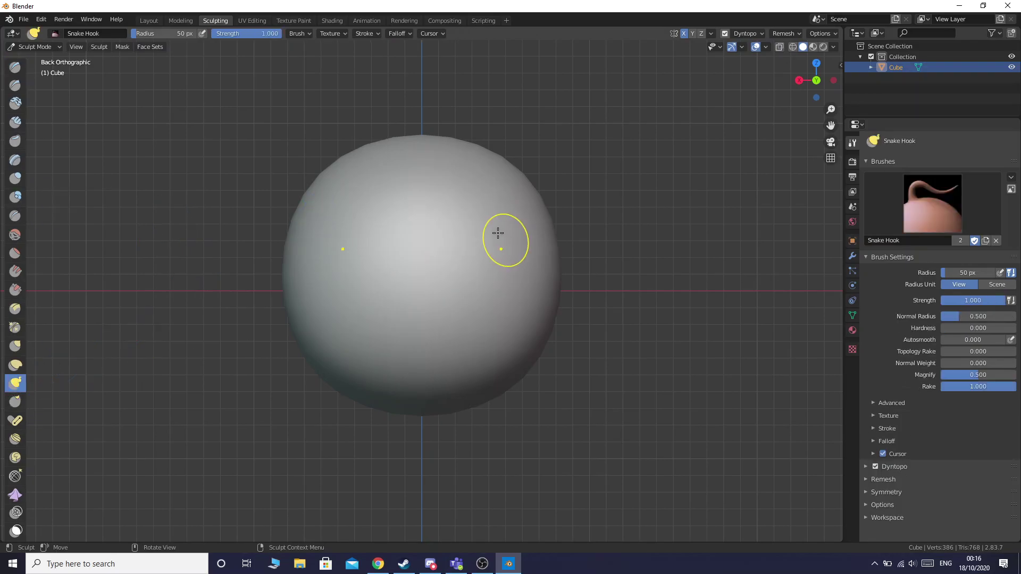
drag(495, 183, 563, 293)
drag(660, 376, 606, 290)
mouse_move(547, 234)
mouse_down()
mouse_move(581, 274)
mouse_move(659, 325)
mouse_up()
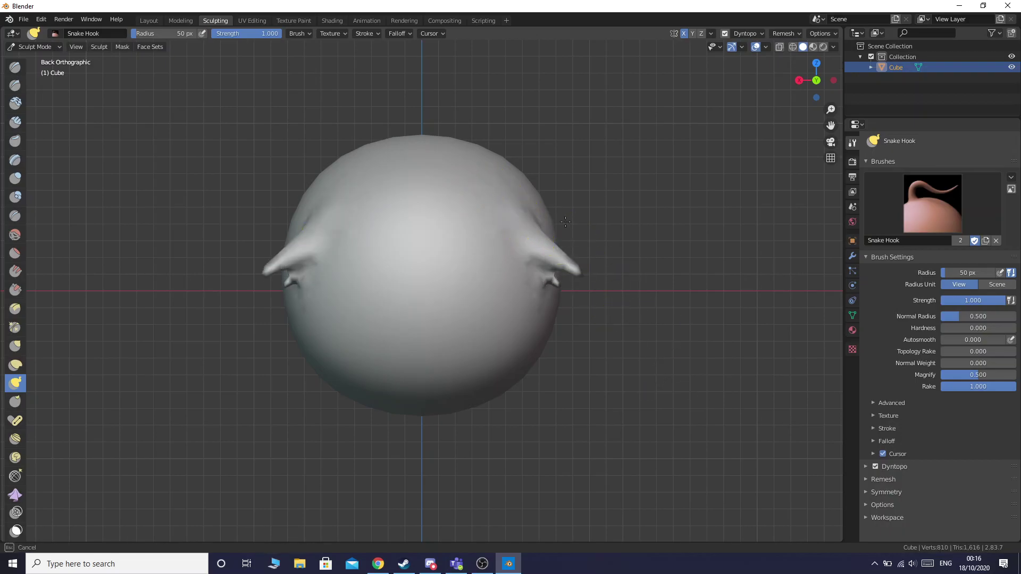
drag(527, 218, 673, 251)
drag(494, 177, 691, 201)
- Pull more Snake Hook spikes from the sphere's middle and lower face, plus one straight up from its top
drag(413, 196, 384, 421)
drag(489, 572, 489, 572)
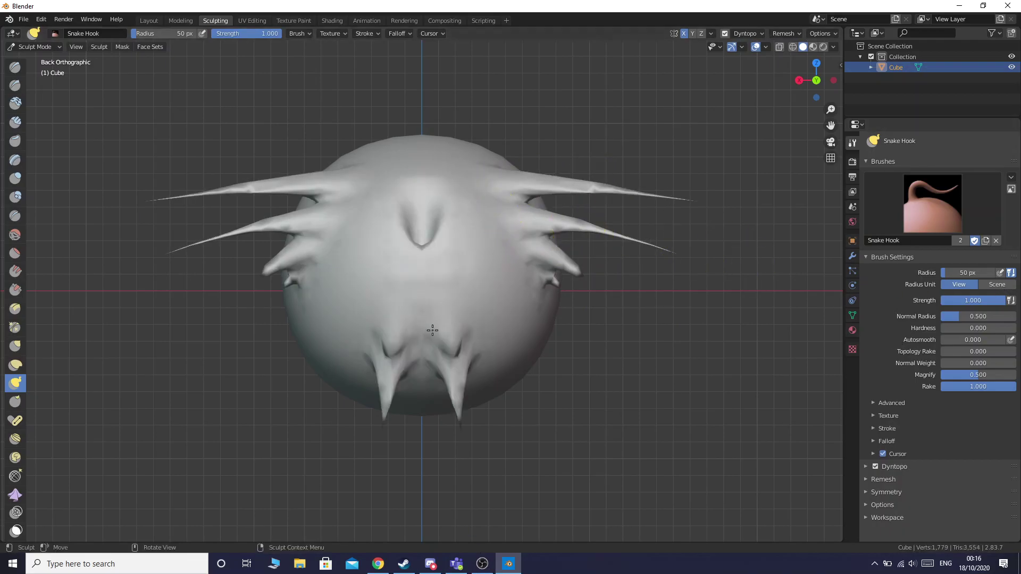
drag(426, 298, 461, 415)
drag(508, 347, 671, 424)
drag(991, 303, 984, 302)
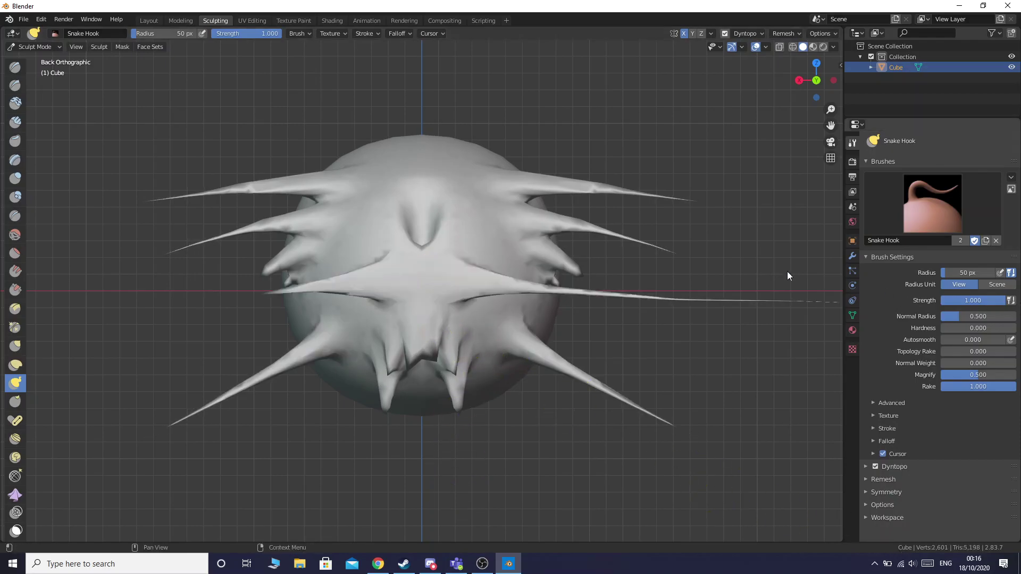
drag(422, 143, 422, 49)
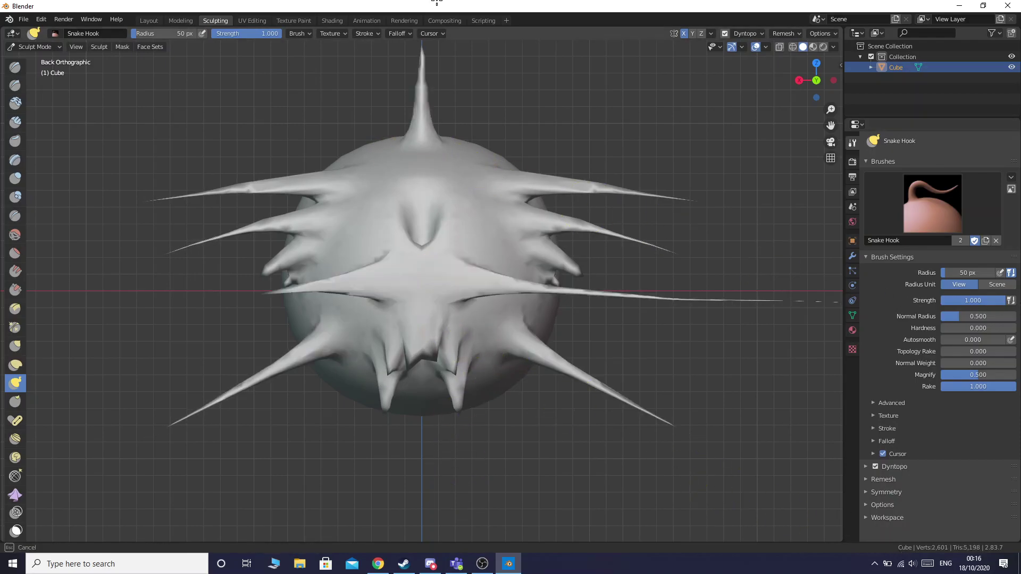
- Pull more mirrored Snake Hook spikes from the upper part and face of the spiked sphere
drag(470, 149, 638, 125)
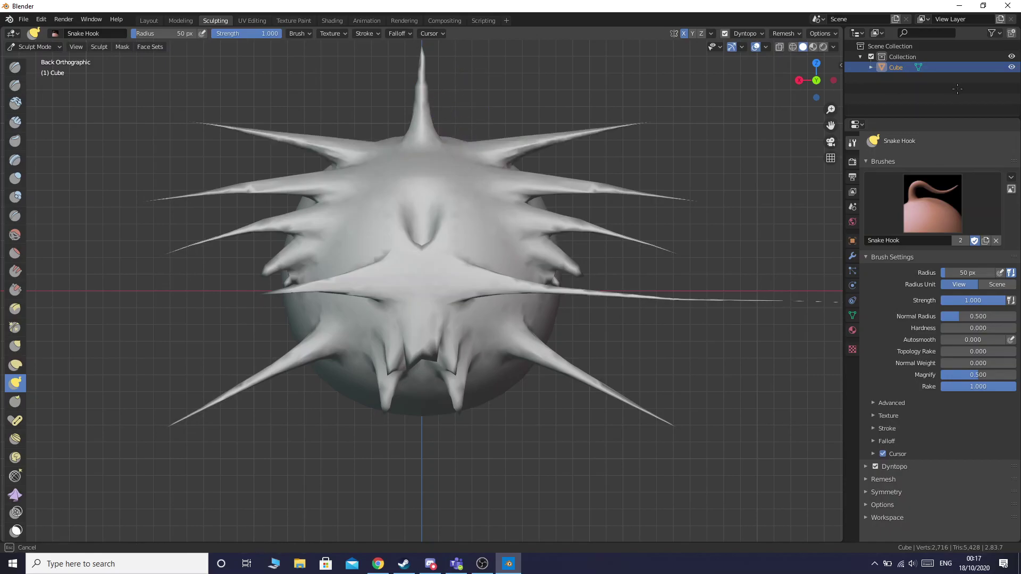
drag(477, 201, 612, 301)
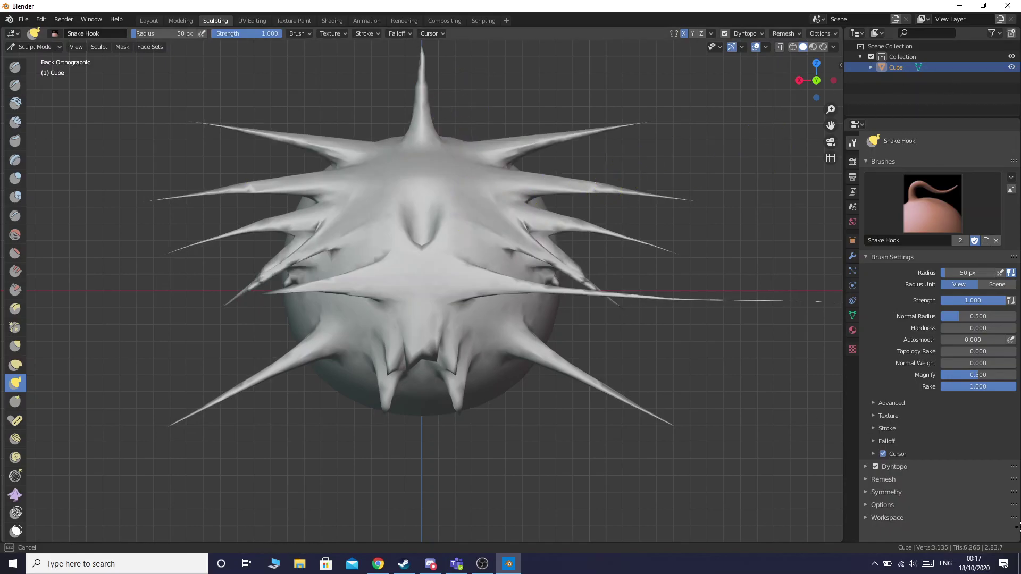
drag(419, 163, 681, 168)
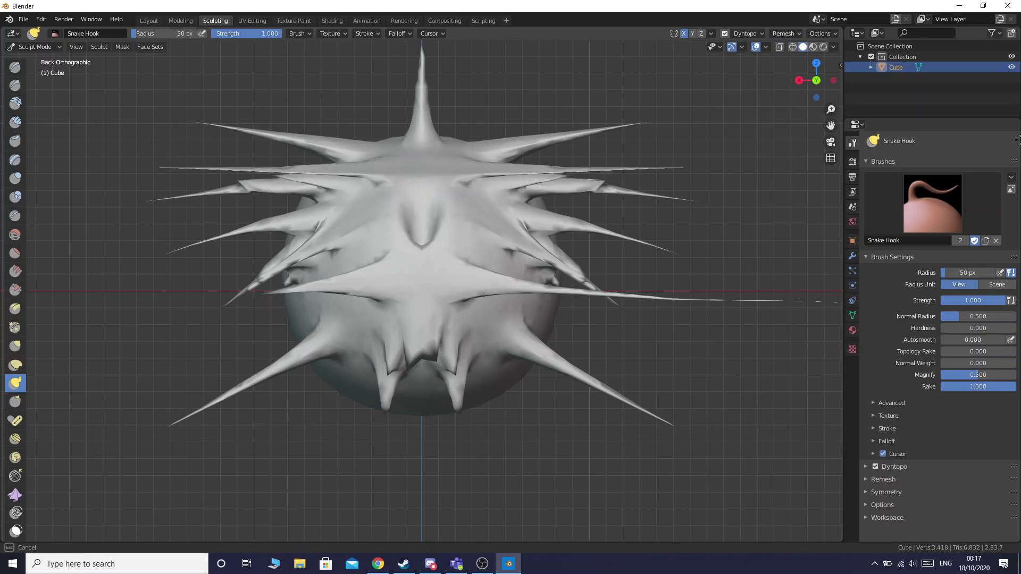
drag(436, 164, 467, 62)
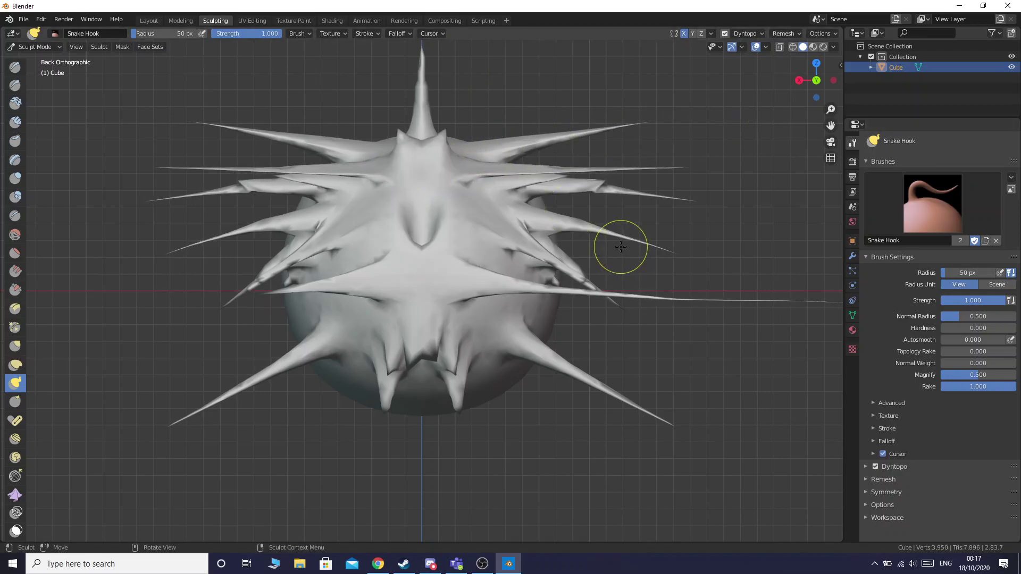
- Undo all the Snake Hook spikes back to the plain sphere
key(ctrl+z)
key(ctrl+z)
key(ctrl+z)
key(ctrl+z)
key(ctrl+z)
key(ctrl+z)
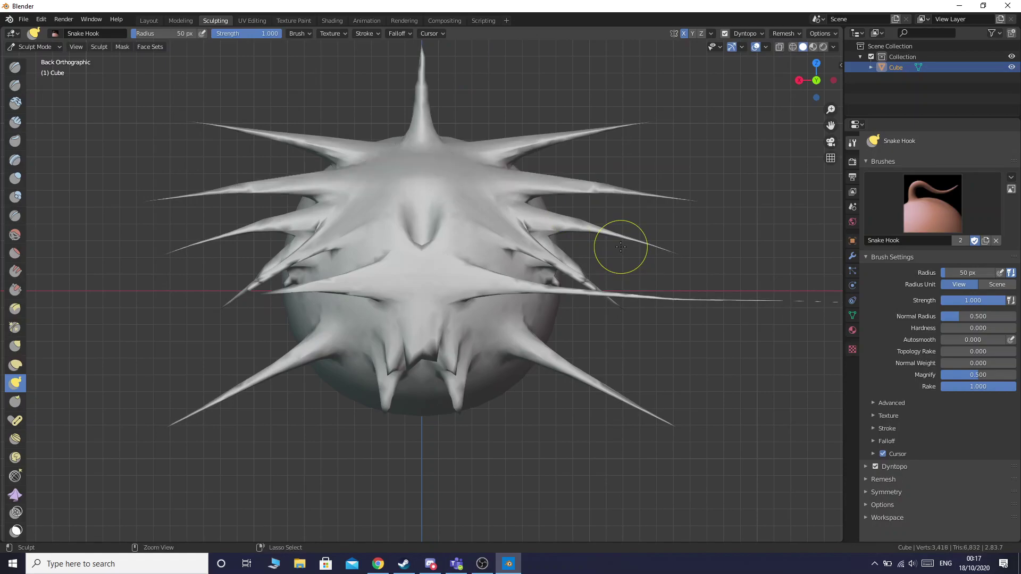
key(ctrl+z)
key(ctrl+z)
key(ctrl+z)
key(ctrl+z)
key(ctrl+z)
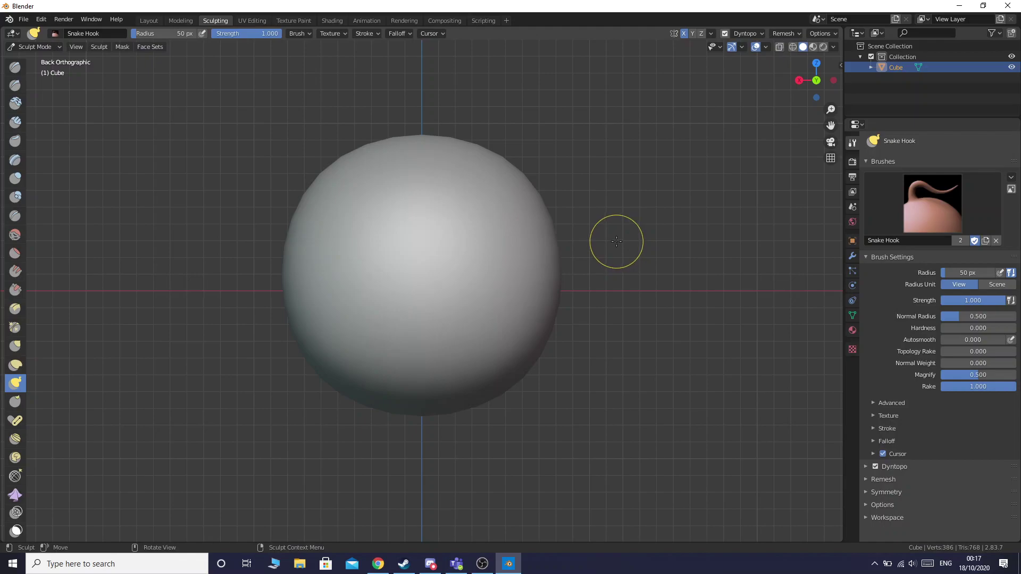
- Pull mirrored lumps from the sphere's sides and a small pair near its lower middle with the Snake Hook brush
drag(493, 171, 557, 245)
mouse_move(516, 219)
mouse_down()
mouse_move(570, 265)
mouse_move(604, 325)
mouse_up()
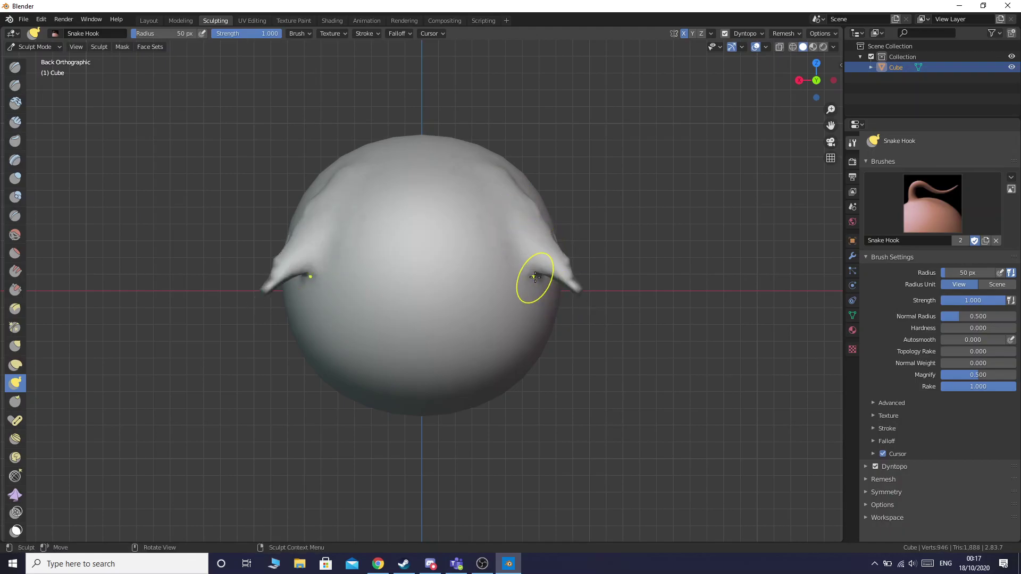
drag(534, 280, 608, 348)
drag(440, 355, 421, 397)
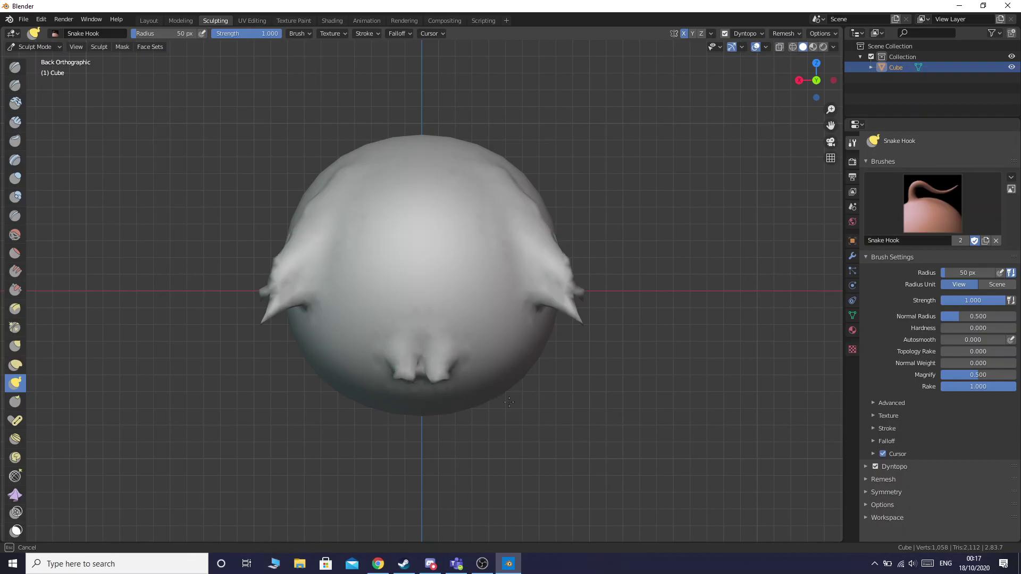
drag(419, 397, 416, 392)
drag(425, 375, 444, 386)
- Undo the side and lower lumps to restore the smooth sphere
key(ctrl+z)
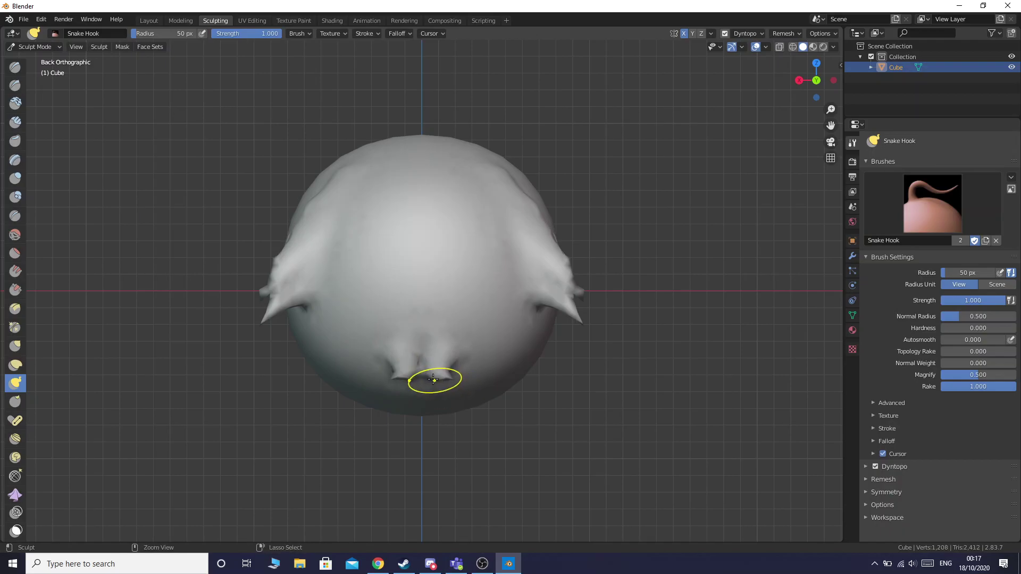
key(ctrl+z)
key(ctrl+z)
key(ctrl+z)
key(ctrl+z)
key(ctrl+z)
key(ctrl+z)
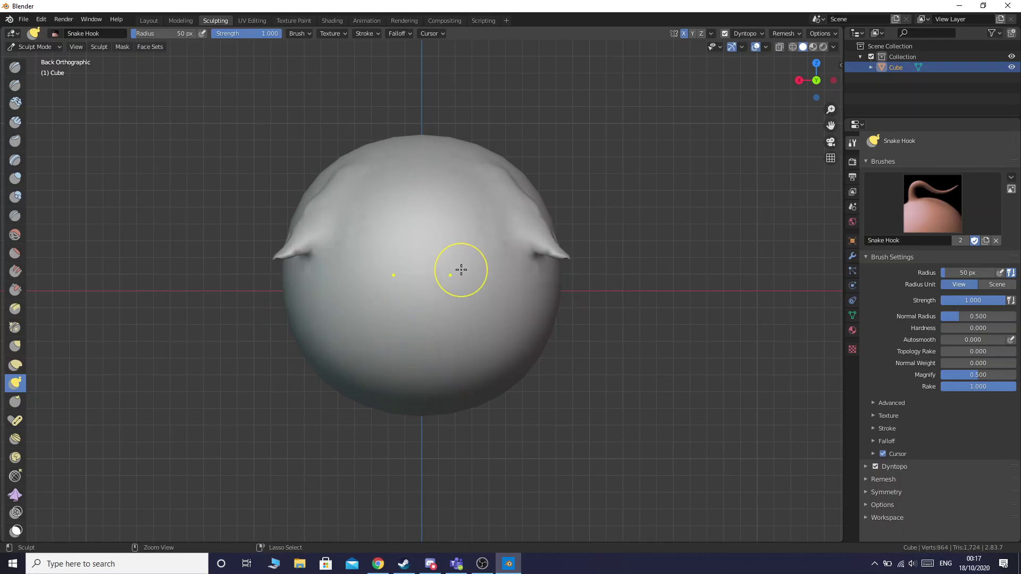
key(ctrl+z)
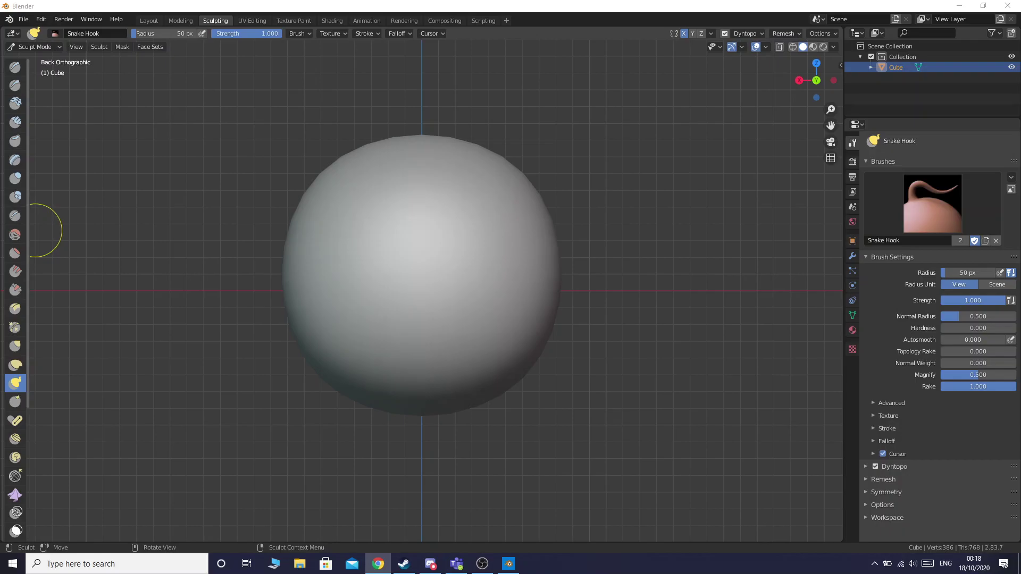
- Show the sphere from the right side in wireframe shading and check the Dyntopo settings
click(720, 142)
key(KP_3)
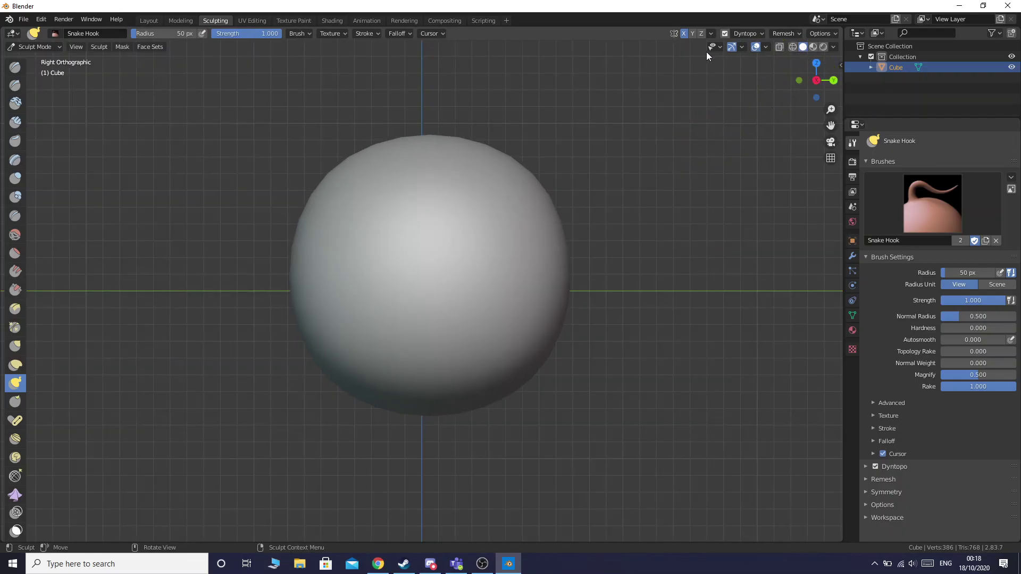
click(792, 47)
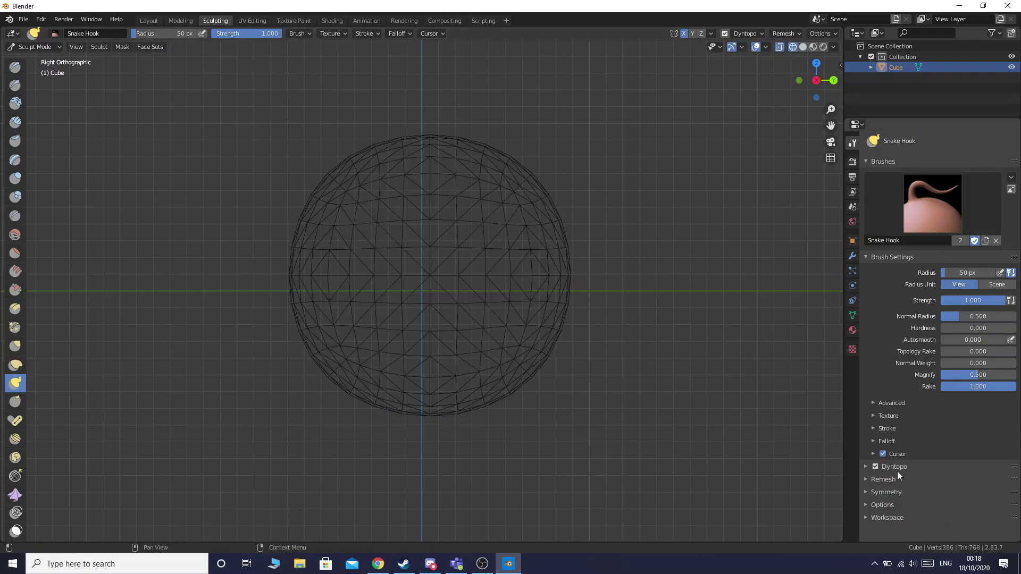
click(864, 465)
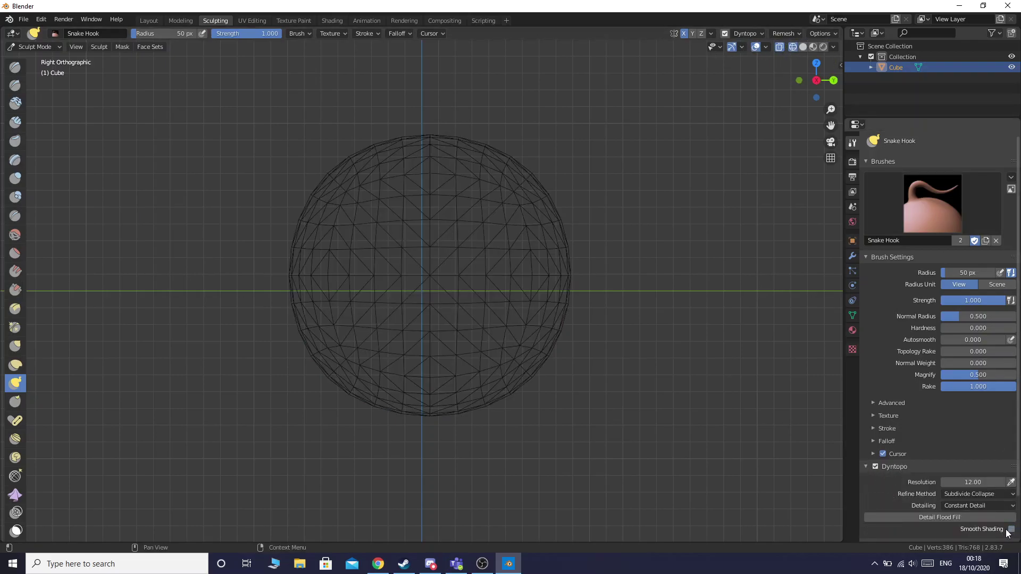
click(803, 46)
click(792, 46)
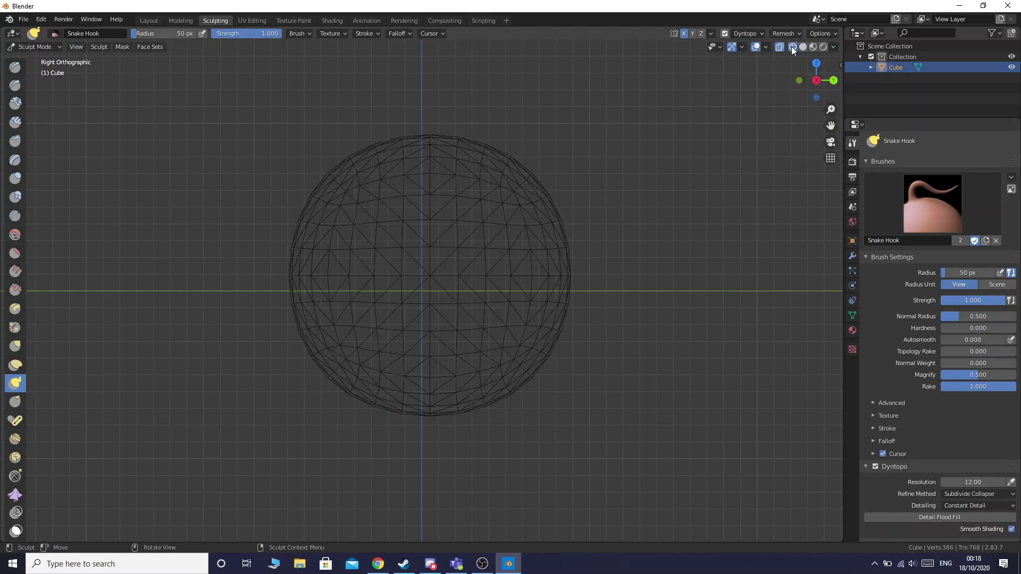
click(865, 465)
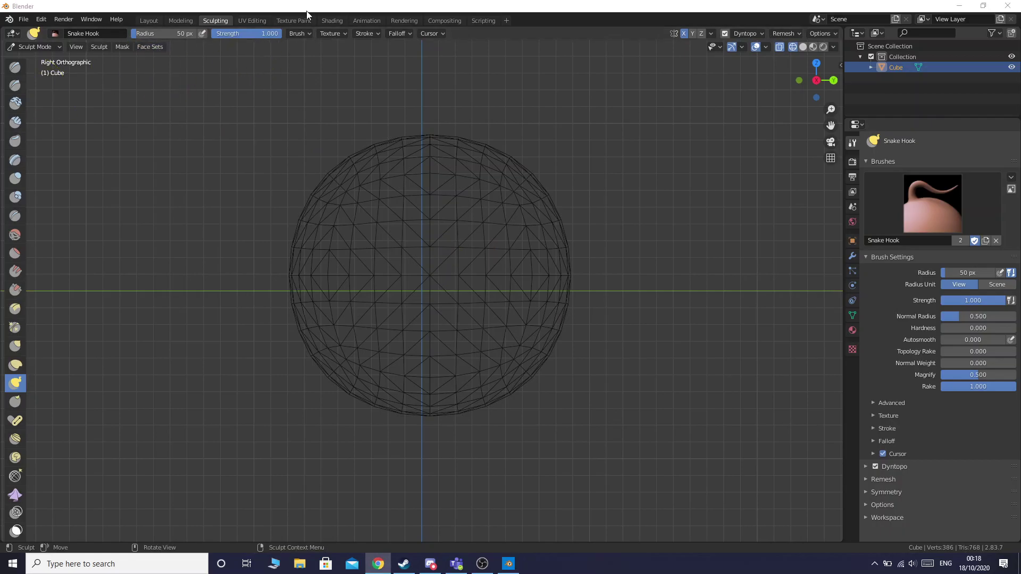
- Set the Snake Hook strength to 0.400 and radius to 209 px, and pull the sphere's top up into a tall tapering peak
click(254, 33)
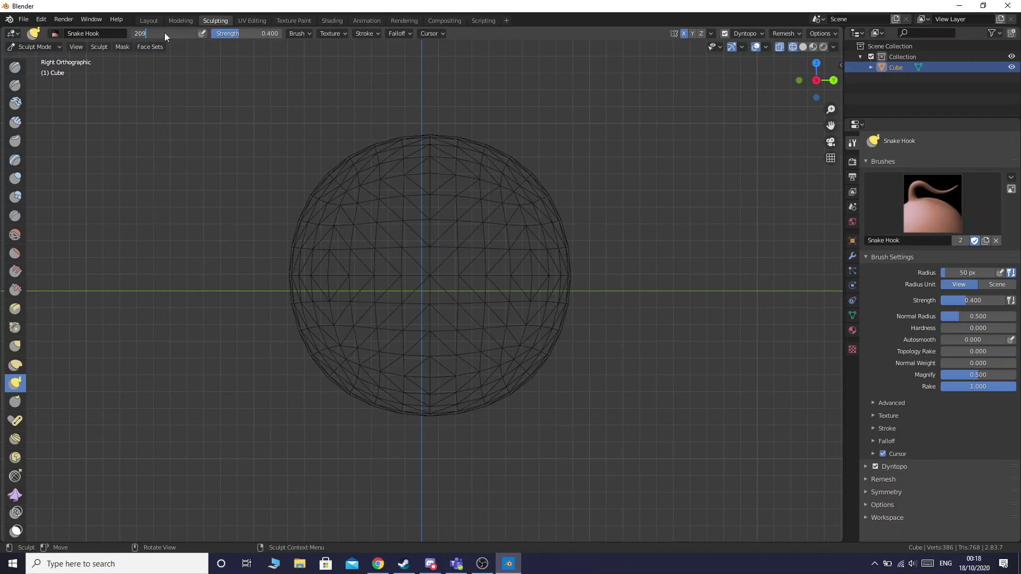
key(Return)
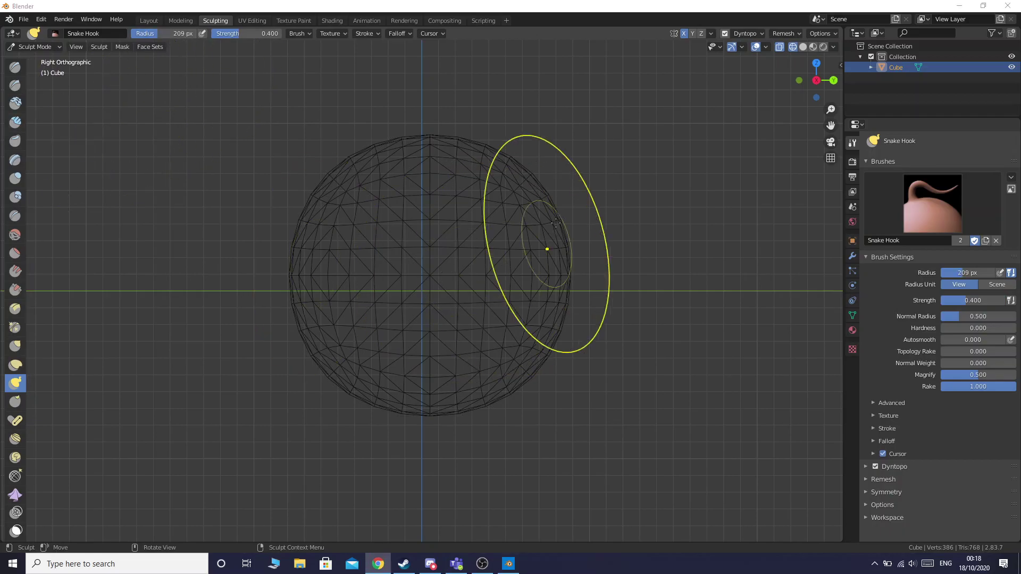
scroll(529, 171, down, 4)
scroll(508, 203, up, 1)
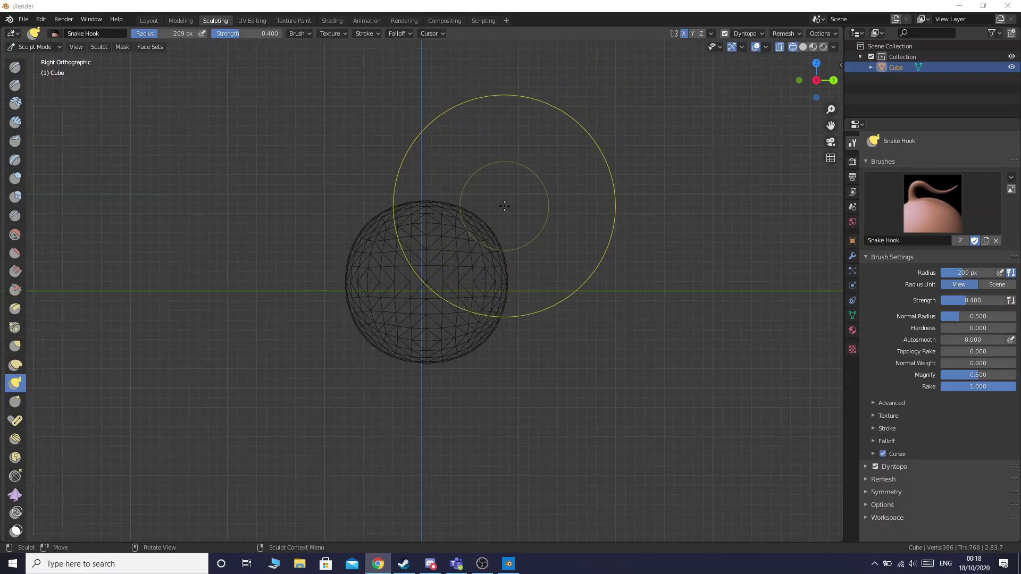
scroll(505, 206, up, 1)
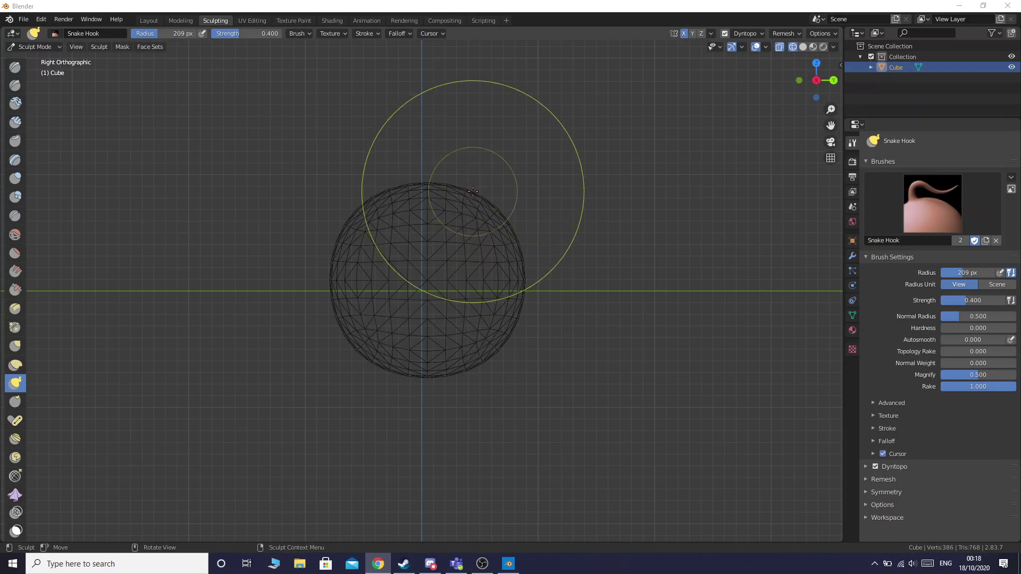
drag(467, 190, 516, 96)
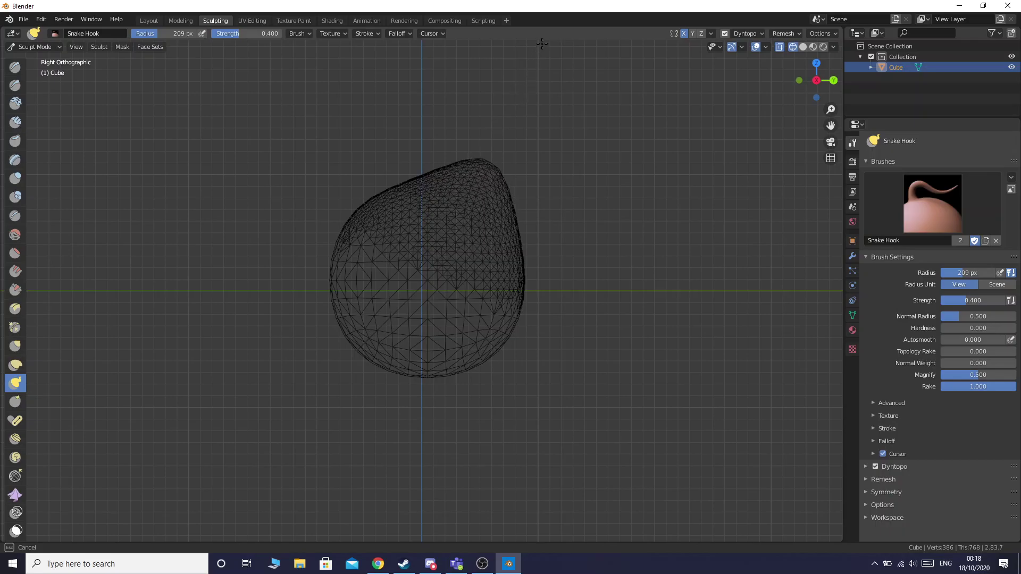
drag(481, 134, 481, 62)
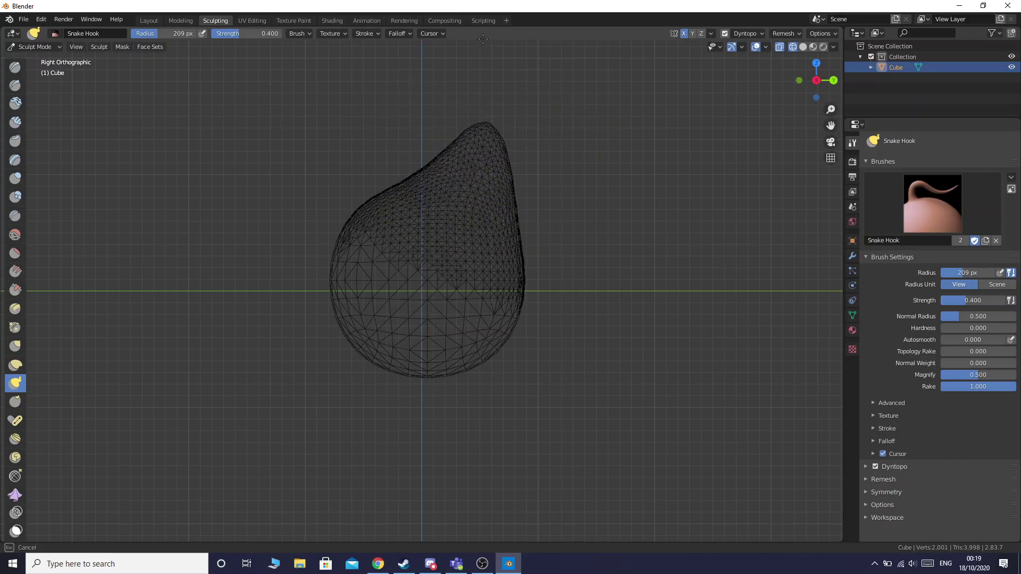
drag(485, 129, 458, 27)
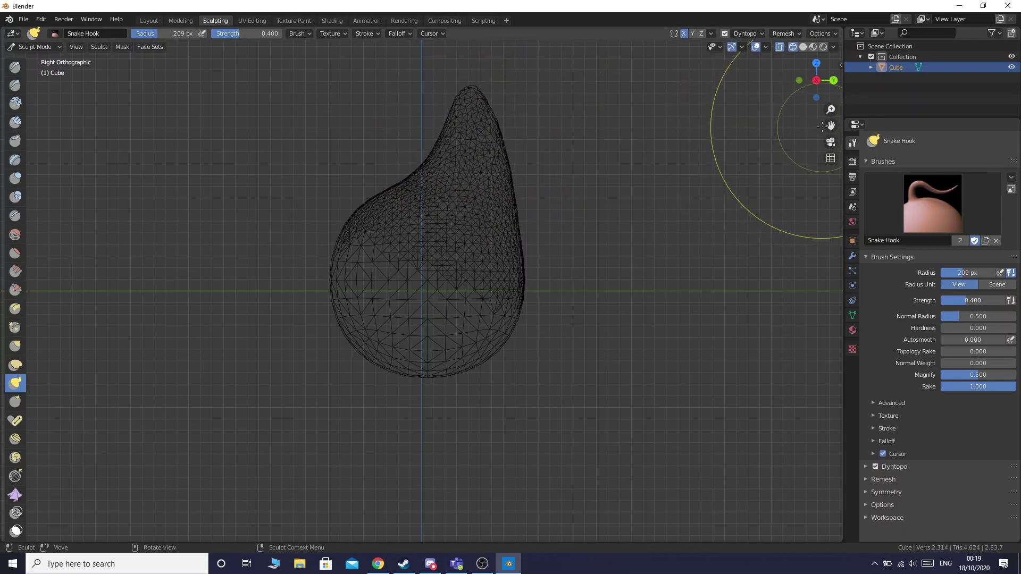
mouse_move(831, 125)
mouse_down()
mouse_move(836, 252)
mouse_move(824, 280)
mouse_up()
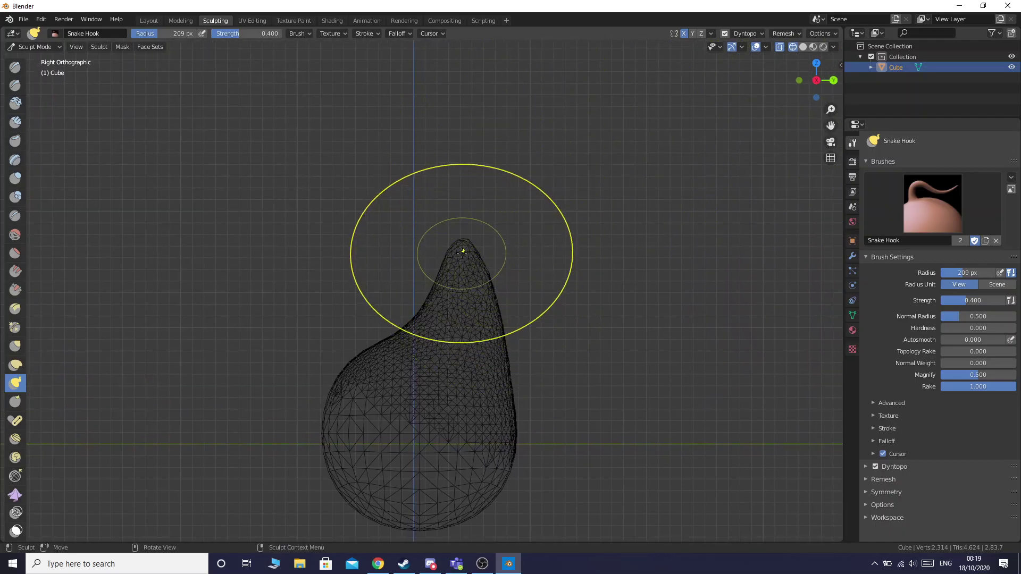
mouse_move(463, 244)
mouse_down()
mouse_move(459, 184)
mouse_move(432, 124)
mouse_up()
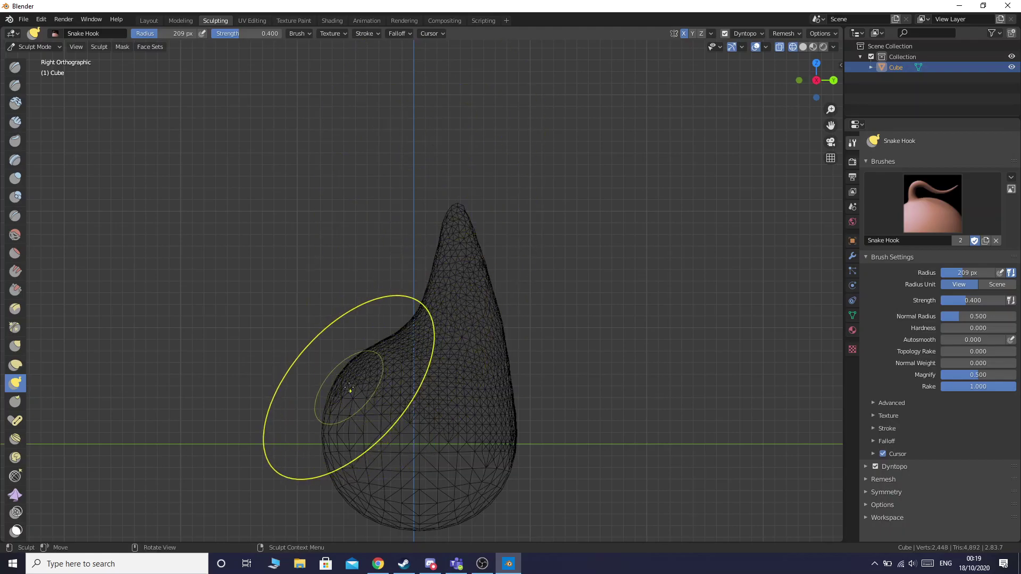
- Reshape the lower body with Snake Hook, flattening the slope below the peak and hollowing the underside on the +Y side
drag(351, 388, 413, 419)
drag(468, 497, 404, 403)
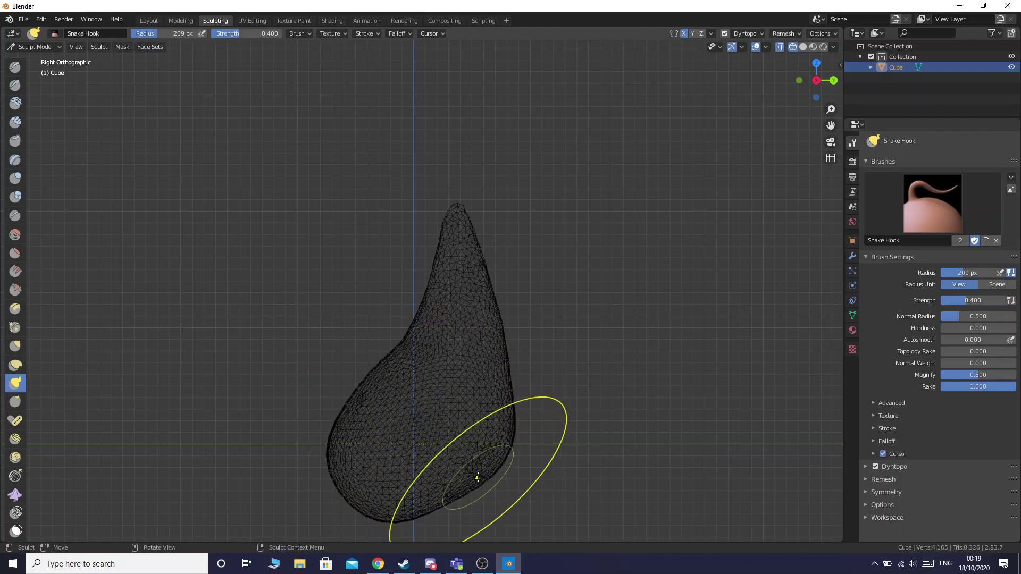
mouse_move(483, 475)
mouse_down()
mouse_move(424, 421)
mouse_move(408, 372)
mouse_up()
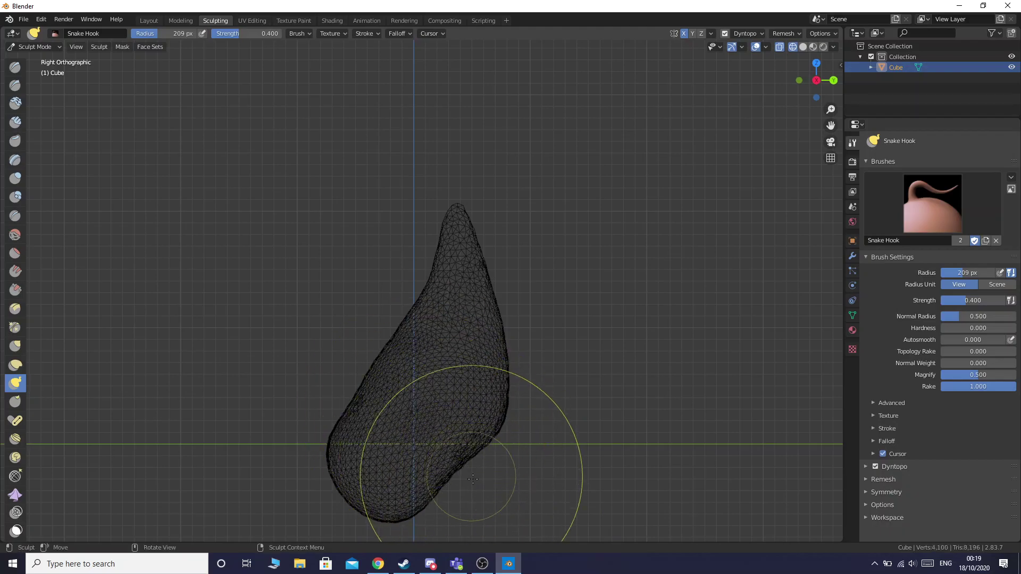
mouse_move(458, 470)
mouse_down()
mouse_move(439, 454)
mouse_move(492, 412)
mouse_up()
mouse_move(454, 484)
mouse_down()
mouse_move(414, 457)
mouse_move(410, 433)
mouse_up()
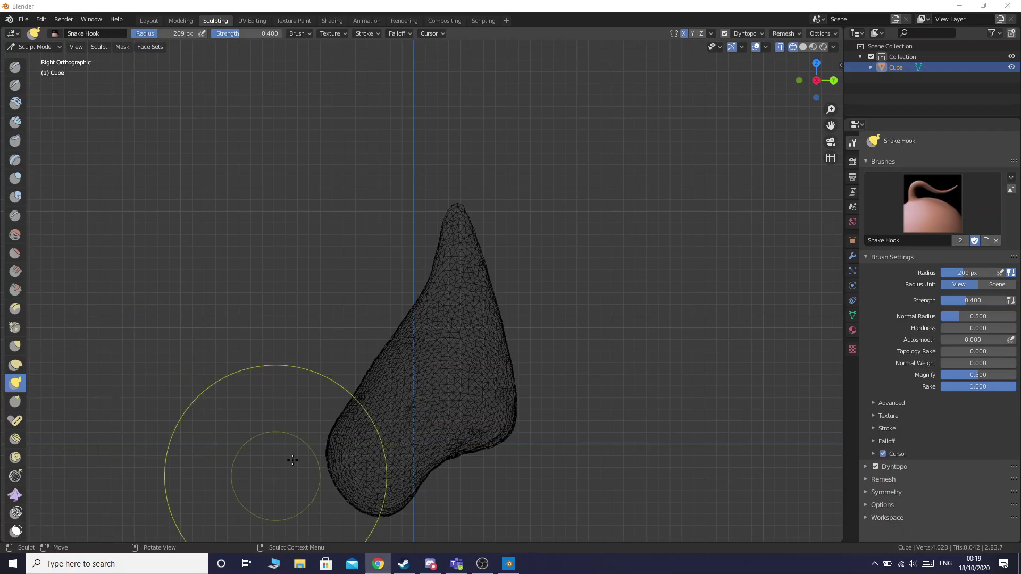
mouse_move(372, 432)
mouse_down()
mouse_move(385, 401)
mouse_move(345, 421)
mouse_up()
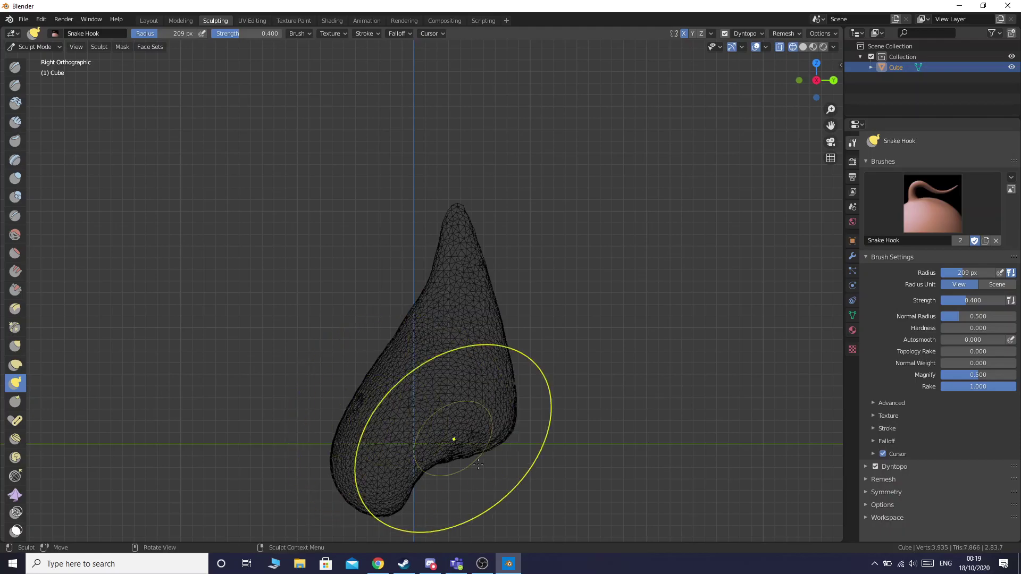
mouse_move(407, 495)
mouse_down()
mouse_move(384, 485)
mouse_move(452, 494)
mouse_move(415, 524)
mouse_up()
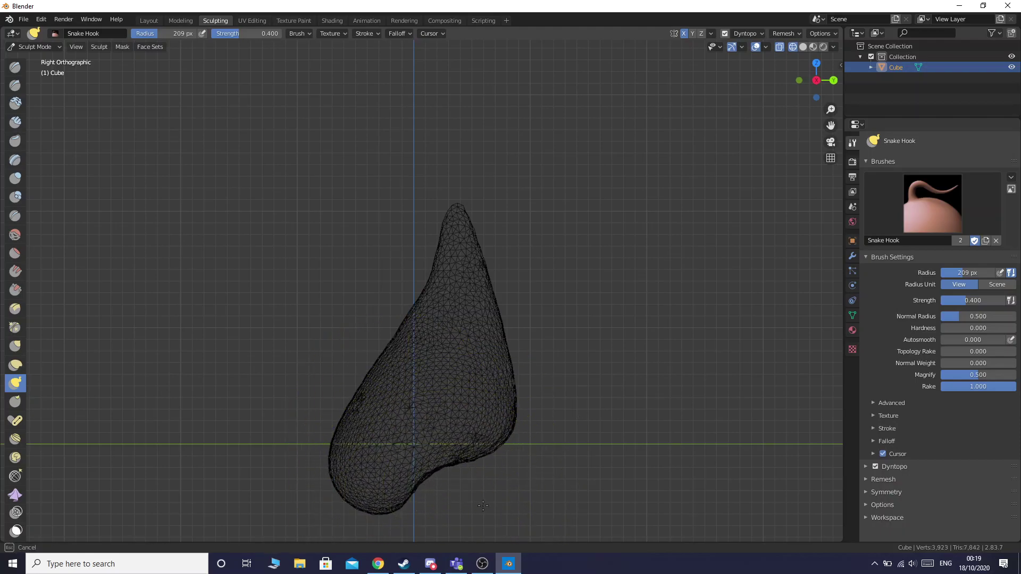
- Check the form in solid shading, stretch the peak's tip further upward in wireframe, and return to solid shading
click(801, 47)
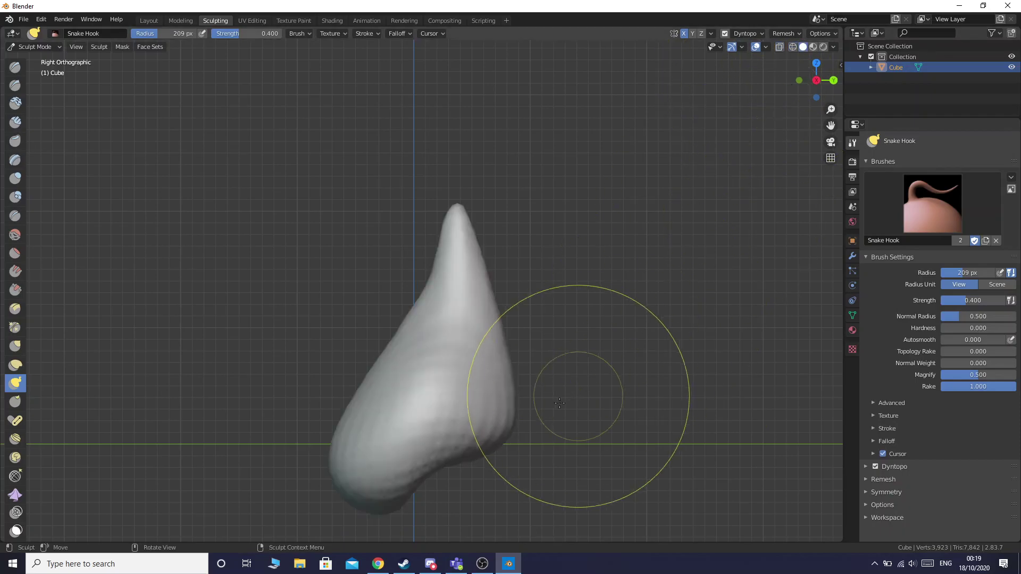
click(792, 47)
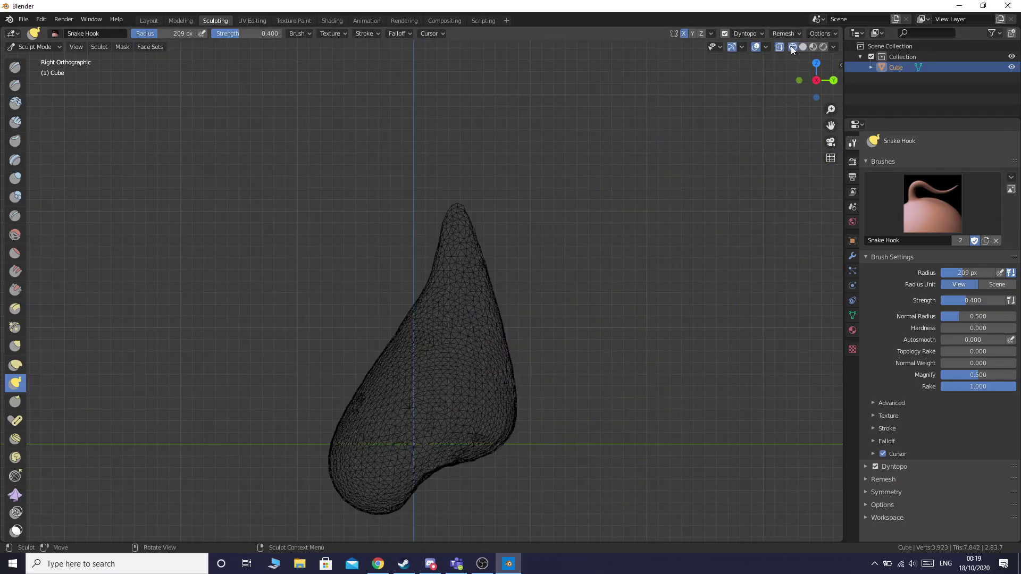
drag(454, 241, 437, 160)
scroll(415, 492, down, 2)
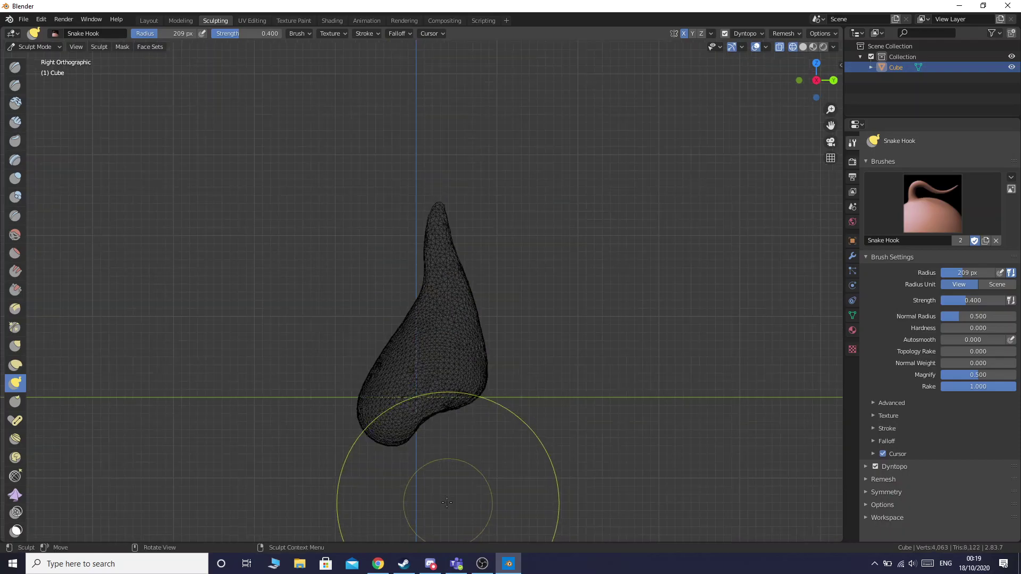
scroll(434, 492, up, 1)
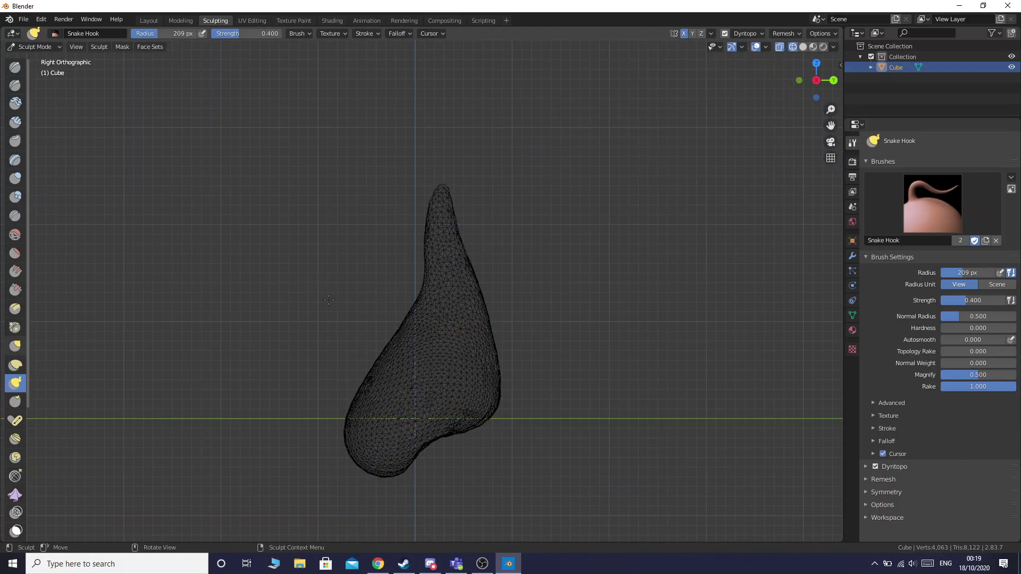
click(804, 47)
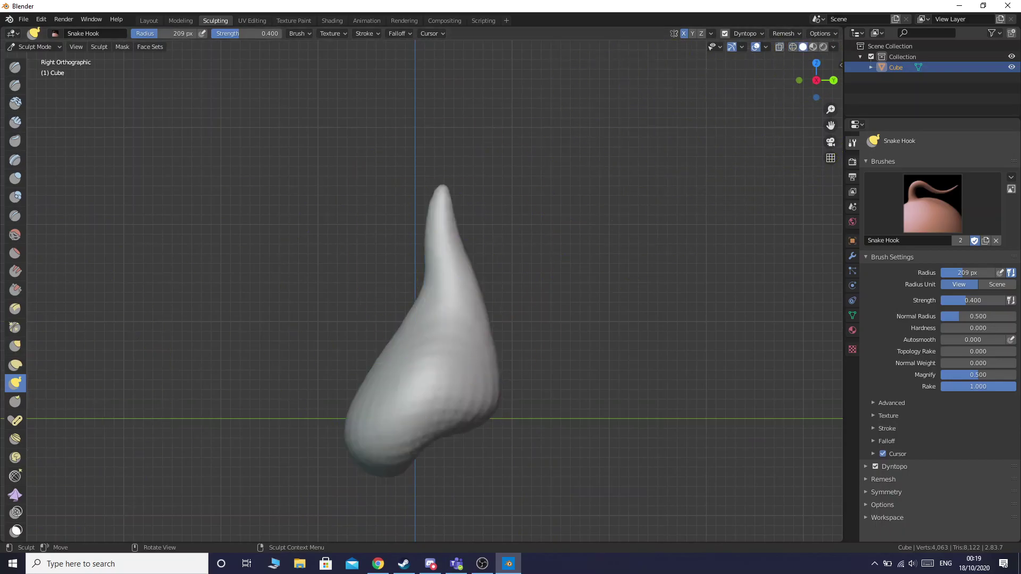
- Pull the lower body's sides outward symmetrically with Snake Hook in front view, and shift the resulting lobes toward +Y in right view
key(alt+Tab)
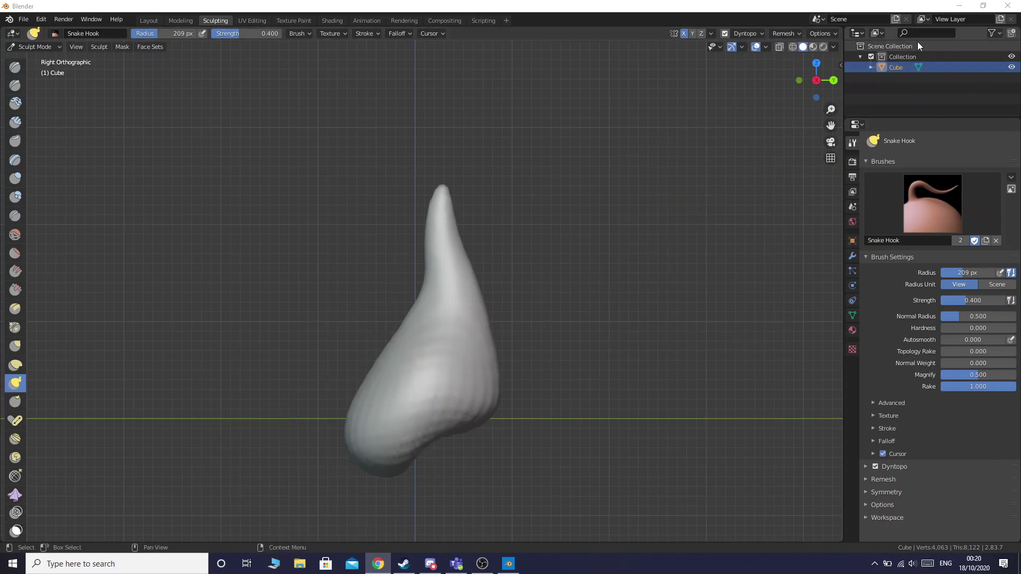
drag(833, 80, 816, 83)
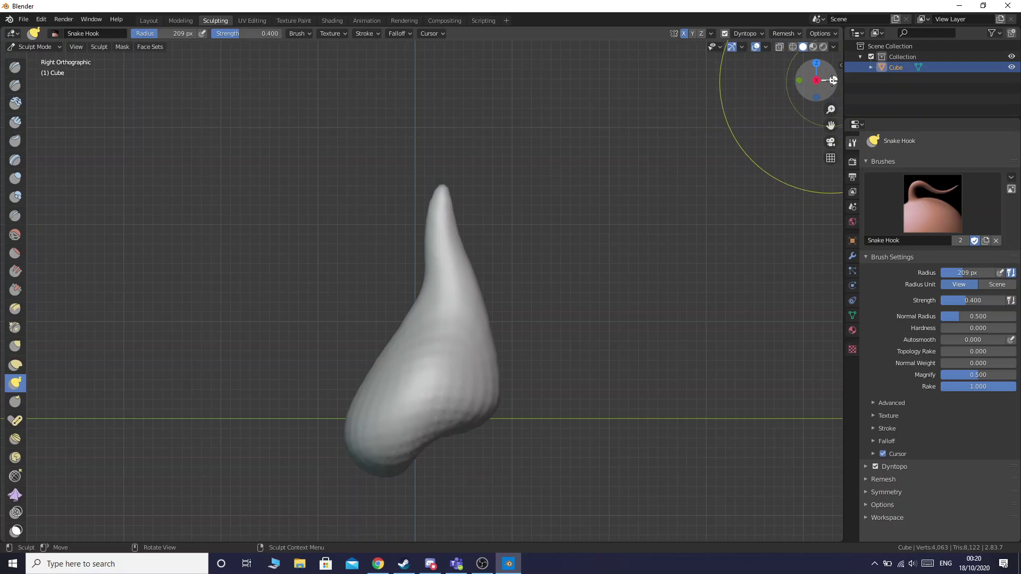
click(832, 81)
click(832, 80)
drag(833, 80, 818, 81)
click(817, 81)
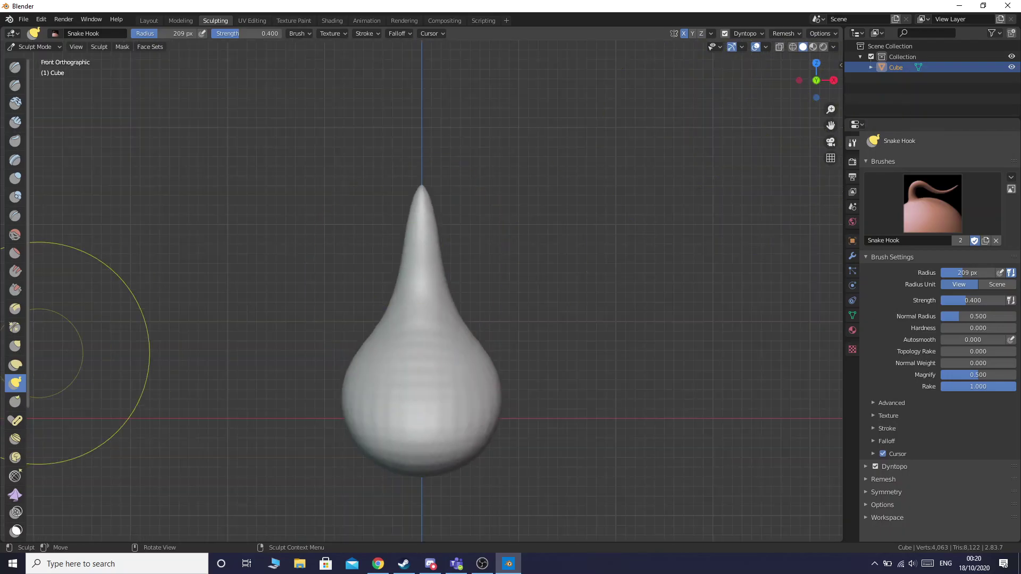
key(alt+Tab)
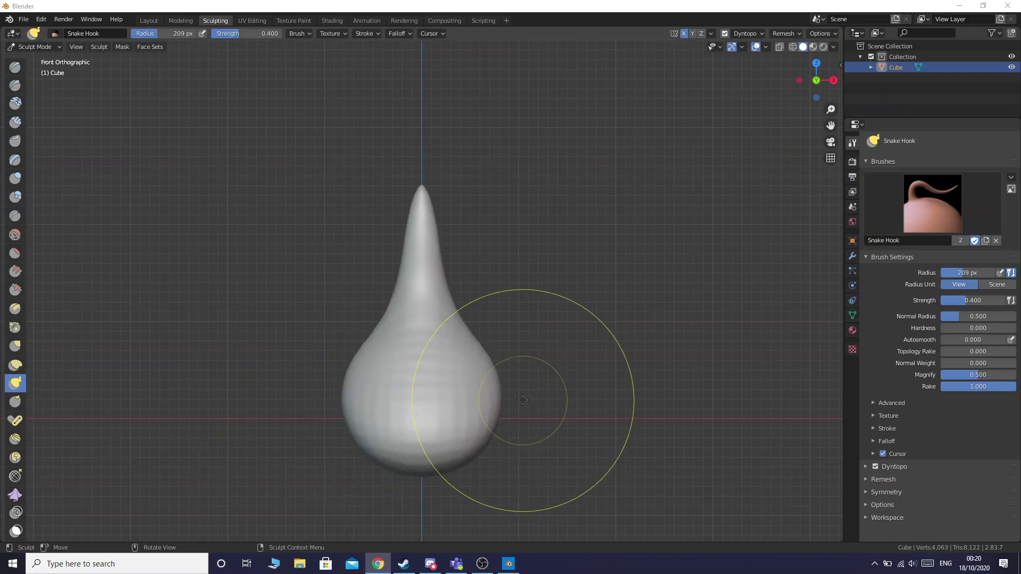
drag(515, 392, 636, 392)
click(833, 80)
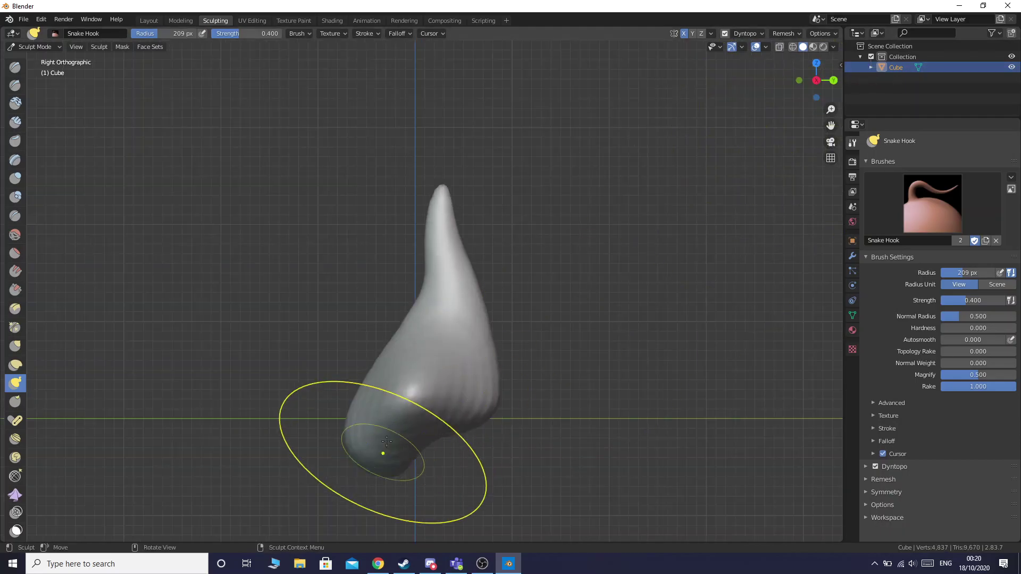
drag(413, 403, 503, 389)
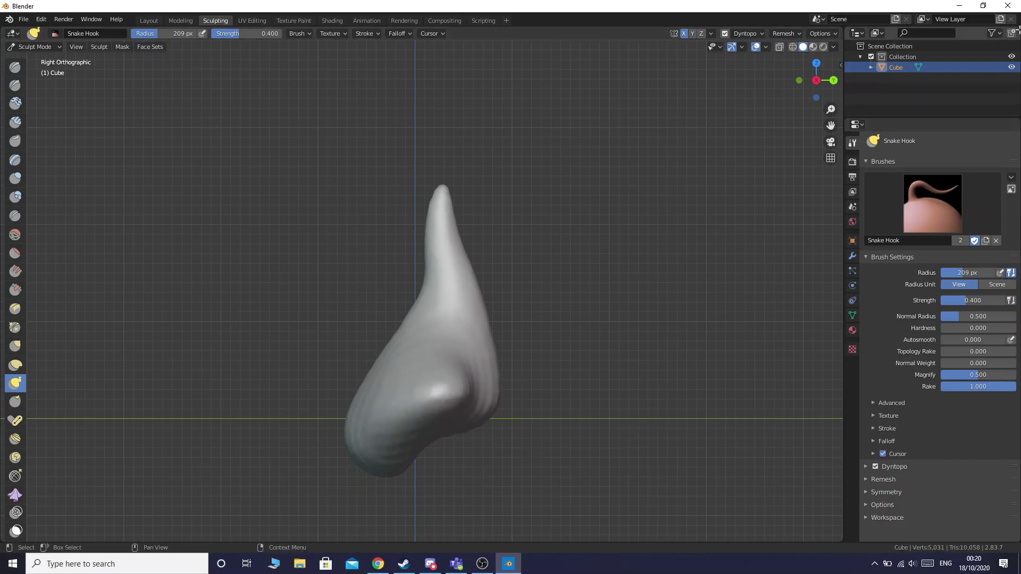
- Reshape the underside in front view with Snake Hook, hollowing it beneath both side lobes and drawing the lobe tips outward and down
click(834, 81)
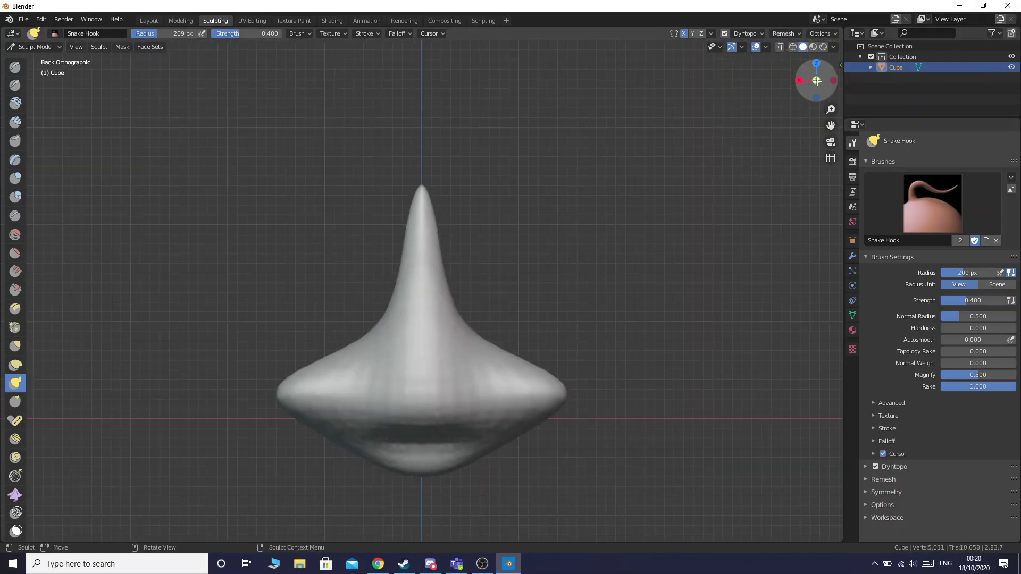
click(817, 80)
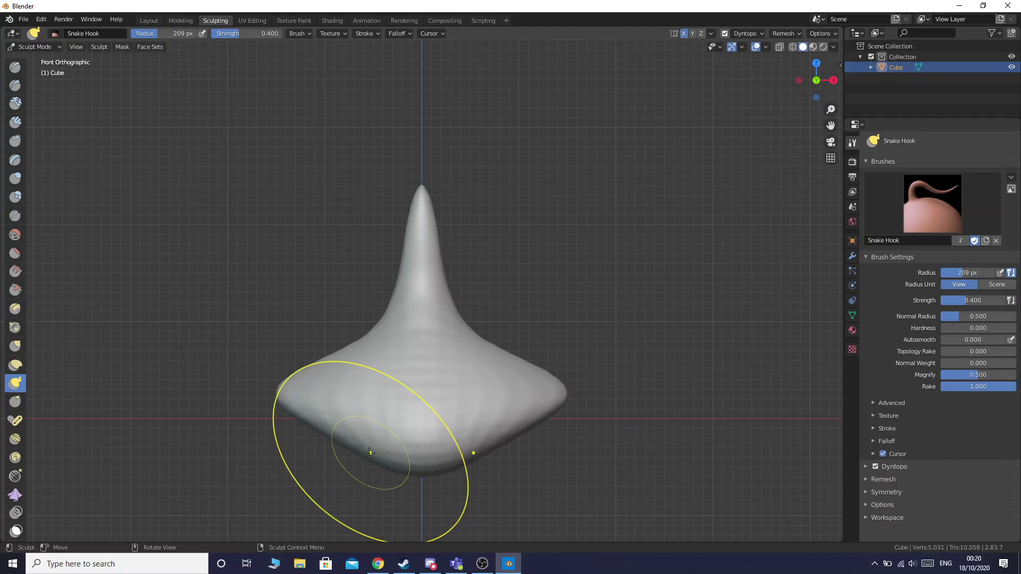
mouse_move(353, 444)
mouse_down()
mouse_move(364, 406)
mouse_move(353, 406)
mouse_move(370, 385)
mouse_up()
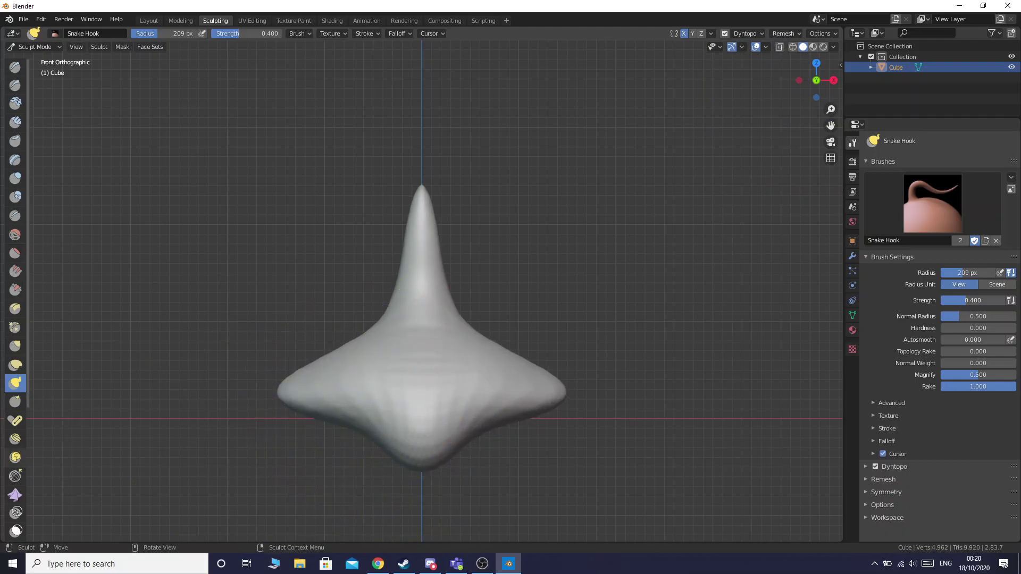
mouse_move(362, 454)
mouse_down()
mouse_move(381, 396)
mouse_move(353, 416)
mouse_move(287, 392)
mouse_move(287, 417)
mouse_up()
mouse_move(352, 424)
mouse_down()
mouse_move(363, 412)
mouse_move(382, 454)
mouse_move(342, 436)
mouse_up()
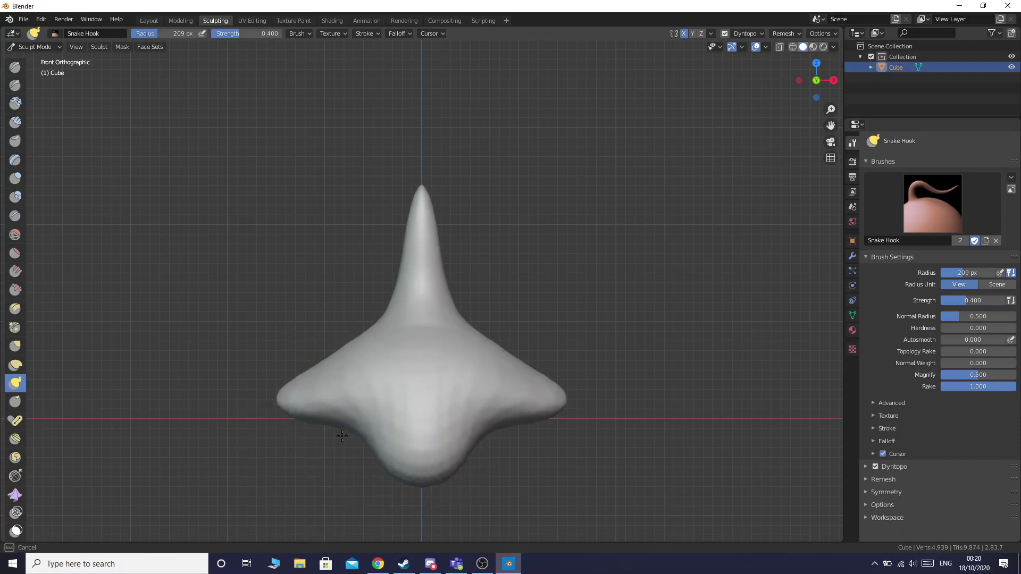
mouse_move(298, 402)
mouse_down()
mouse_move(290, 425)
mouse_move(265, 425)
mouse_up()
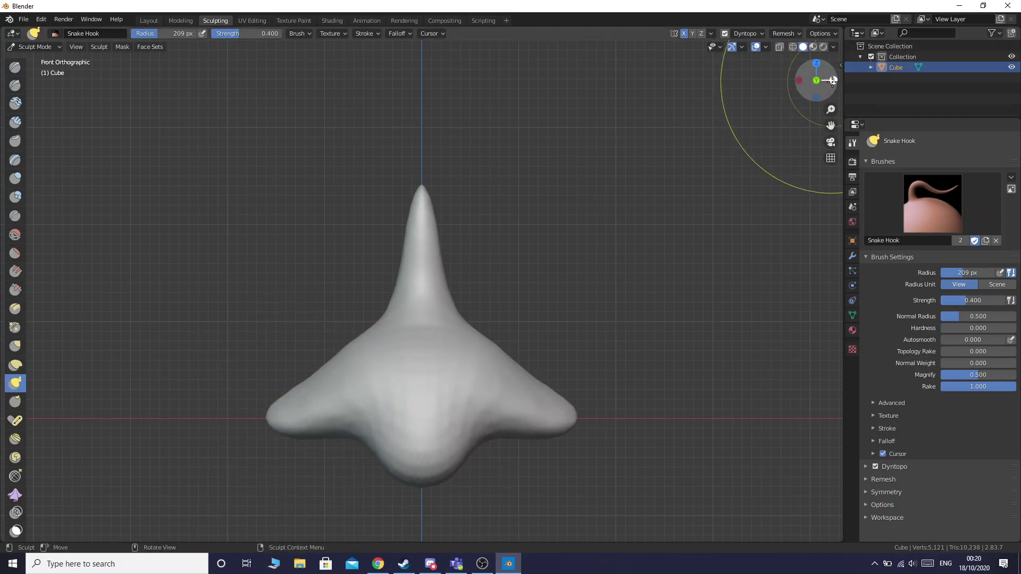
- Push the side lobes further toward +Y from the right side with Snake Hook
click(831, 158)
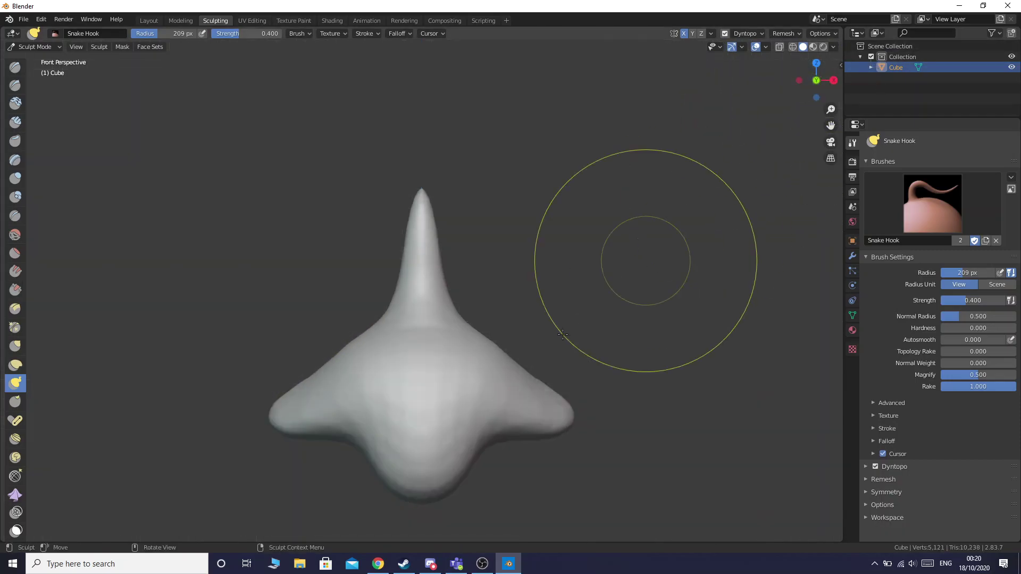
click(833, 80)
mouse_move(449, 405)
mouse_down()
mouse_move(439, 411)
mouse_move(467, 406)
mouse_up()
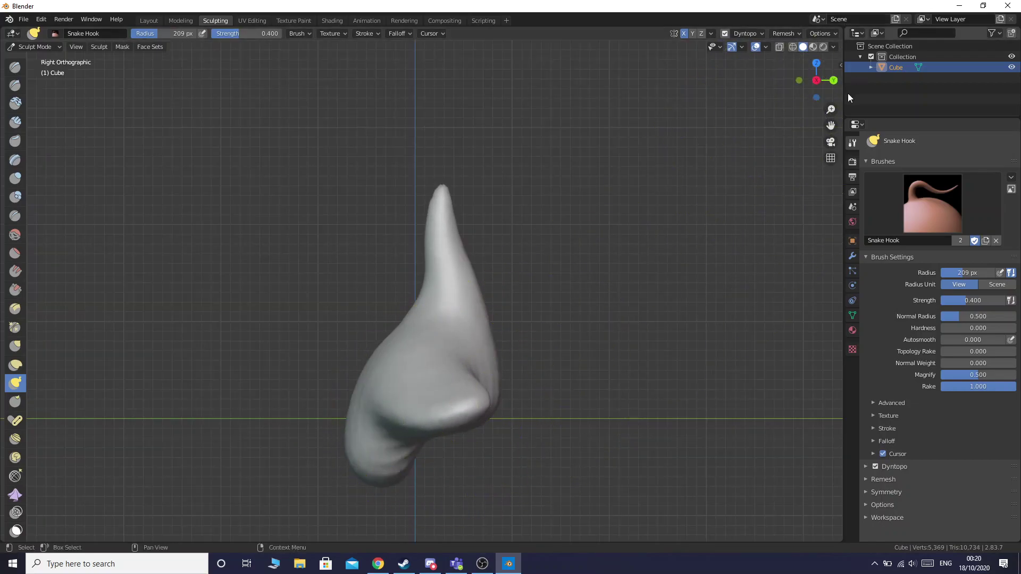
- Widen the bottom bulge and pull it downward and outward on both sides in front view with Snake Hook
click(833, 81)
click(821, 80)
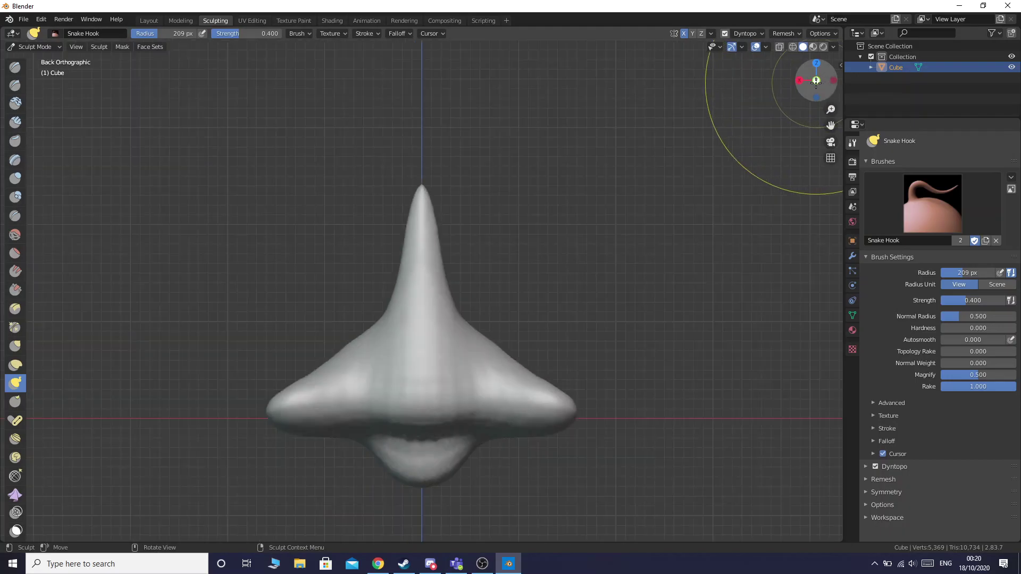
click(817, 81)
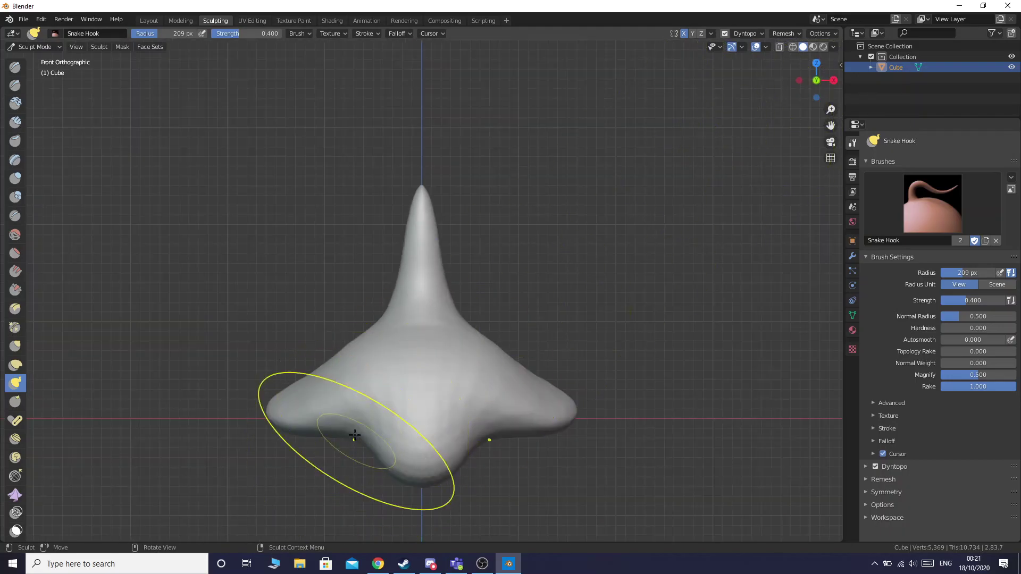
drag(364, 441, 373, 401)
drag(390, 456, 341, 515)
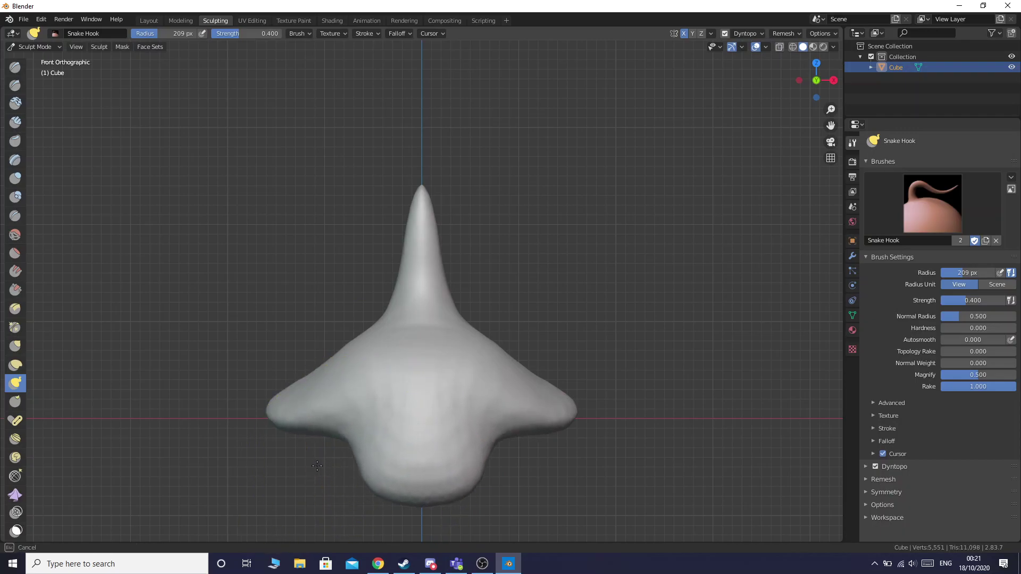
drag(305, 462, 212, 474)
- Try bending the peak's tip toward -Y into a long curved arm in right view with Snake Hook
scroll(415, 107, up, 2)
click(831, 79)
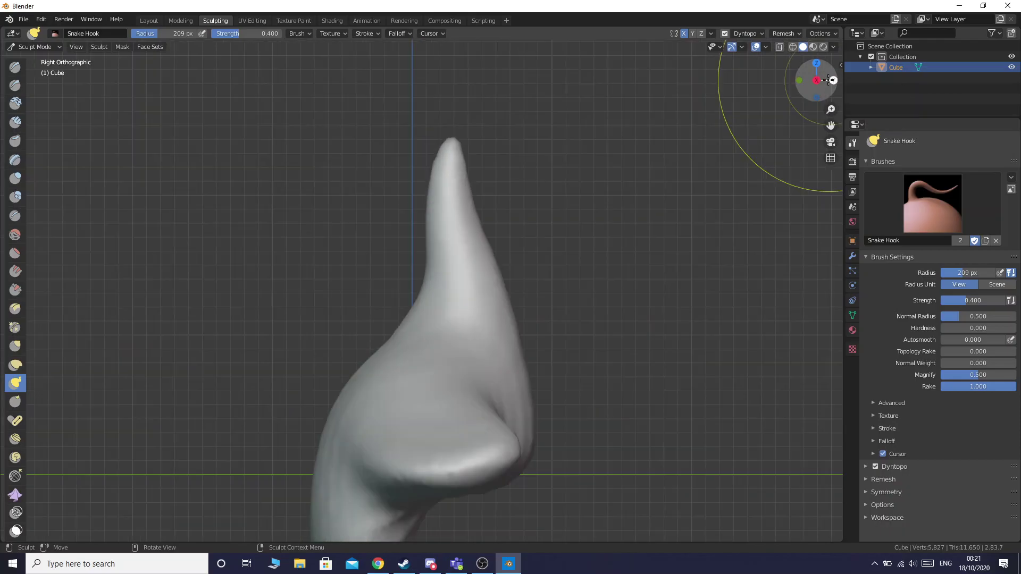
scroll(447, 112, up, 1)
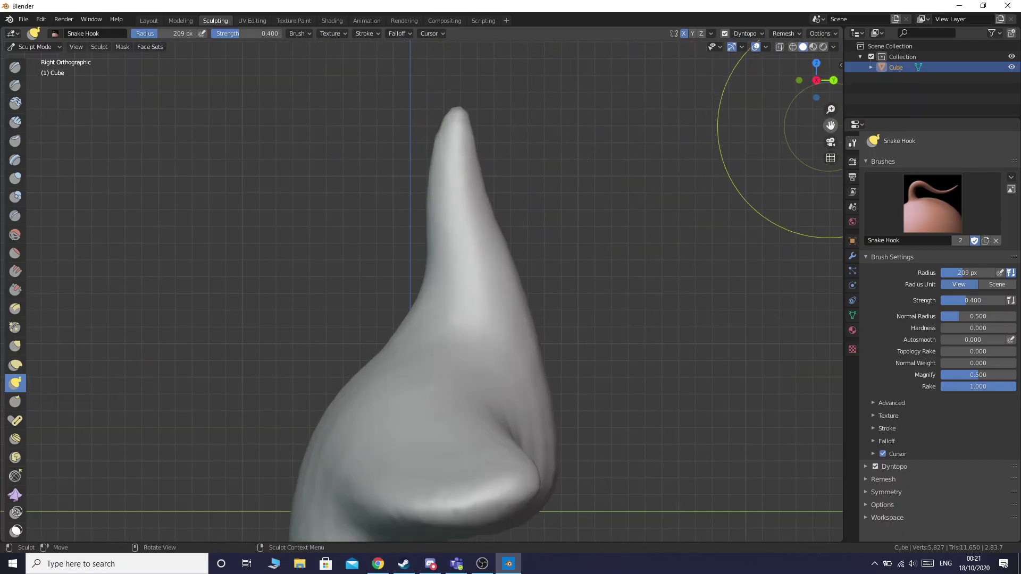
drag(830, 126, 831, 218)
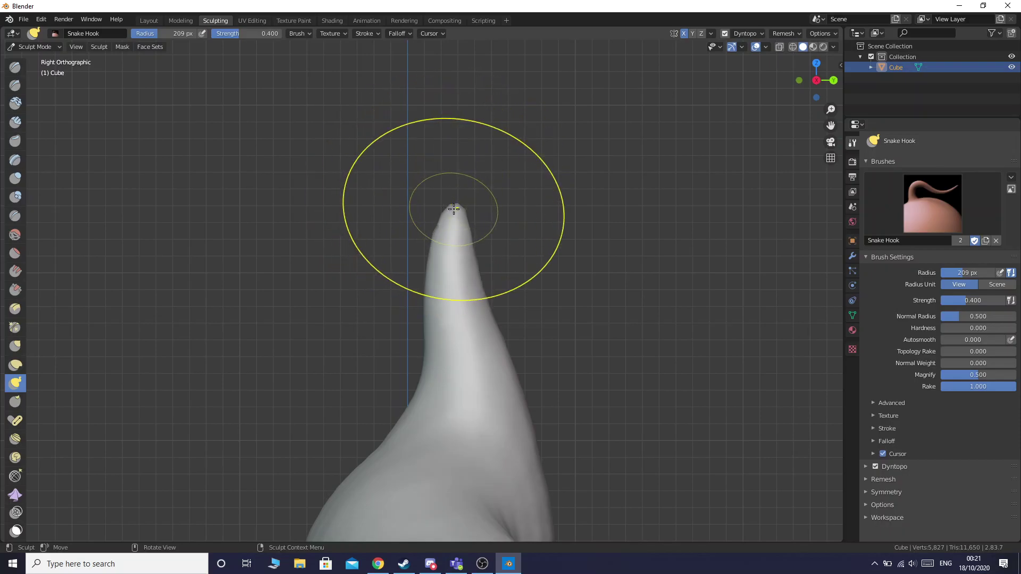
drag(451, 208, 368, 186)
drag(213, 250, 209, 246)
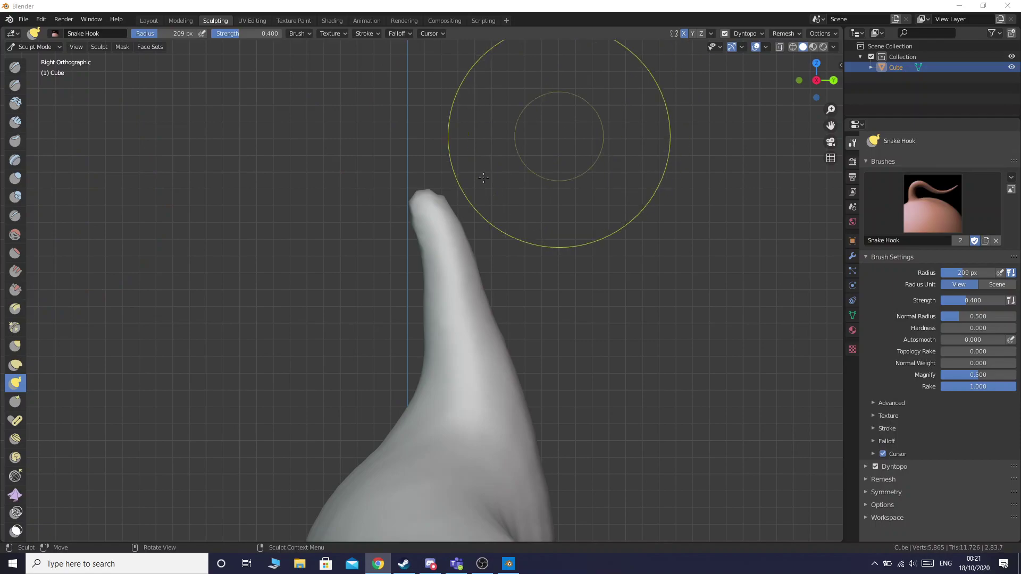
drag(422, 203, 294, 212)
drag(184, 260, 184, 260)
mouse_move(429, 235)
mouse_down()
mouse_move(423, 212)
mouse_move(265, 224)
mouse_up()
drag(201, 261, 201, 262)
mouse_move(417, 228)
mouse_down()
mouse_move(336, 201)
mouse_move(234, 201)
mouse_up()
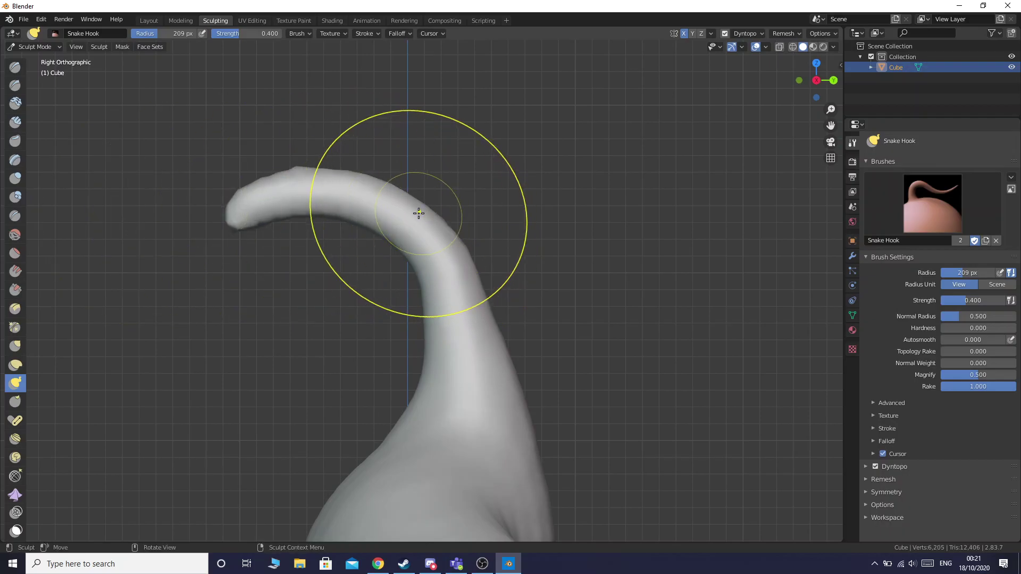
- Try raising a rounded lump upward from the bend above the neck with Snake Hook
mouse_move(381, 198)
mouse_down()
mouse_move(446, 162)
mouse_move(453, 169)
mouse_move(458, 125)
mouse_up()
drag(433, 171, 478, 93)
drag(424, 143, 423, 104)
drag(480, 155, 507, 106)
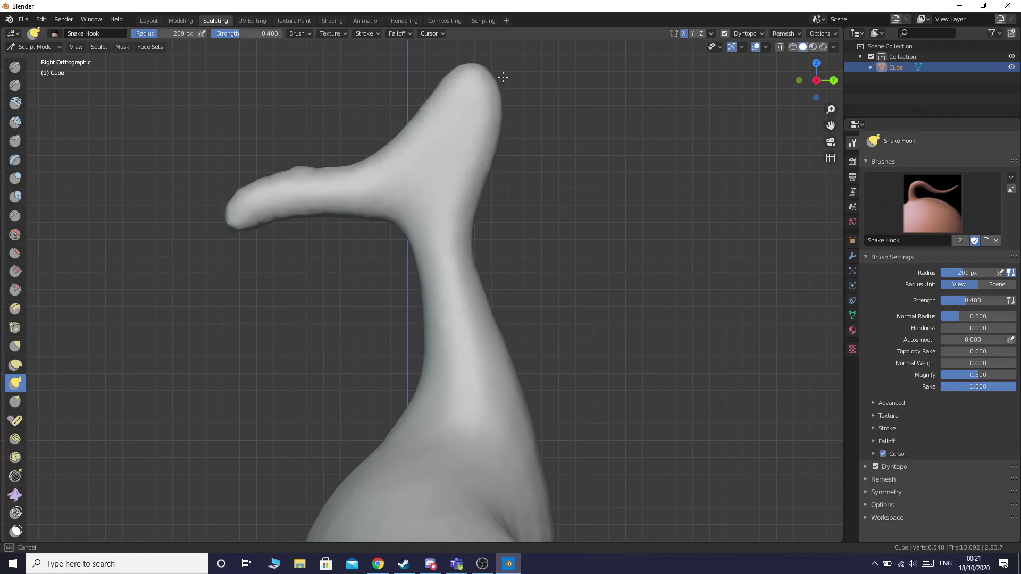
- Set the Snake Hook strength to 1.000 and try stretching the lump upward and the arm toward -Y
click(258, 33)
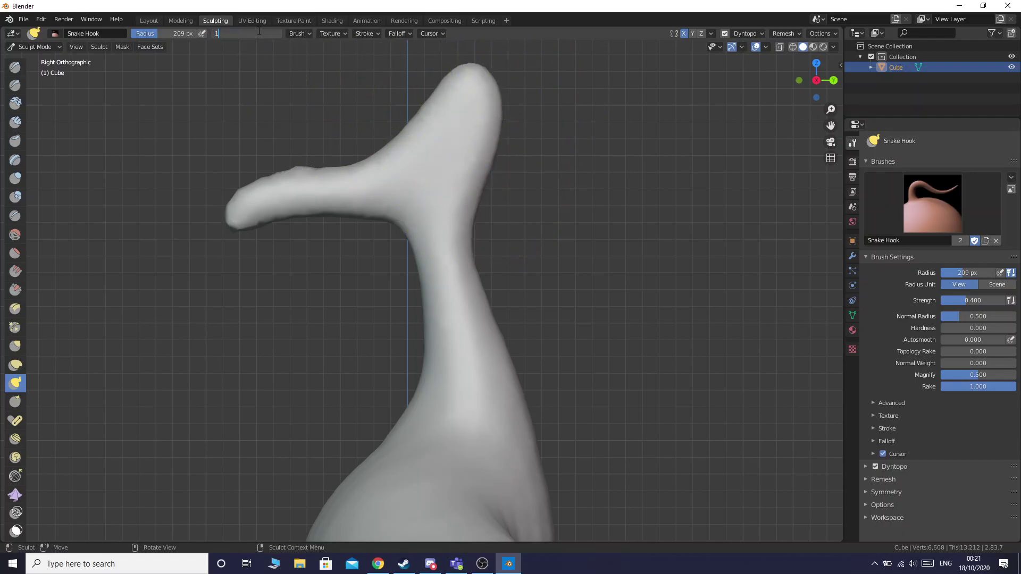
mouse_move(471, 130)
mouse_down()
mouse_move(476, 78)
mouse_move(458, 87)
mouse_up()
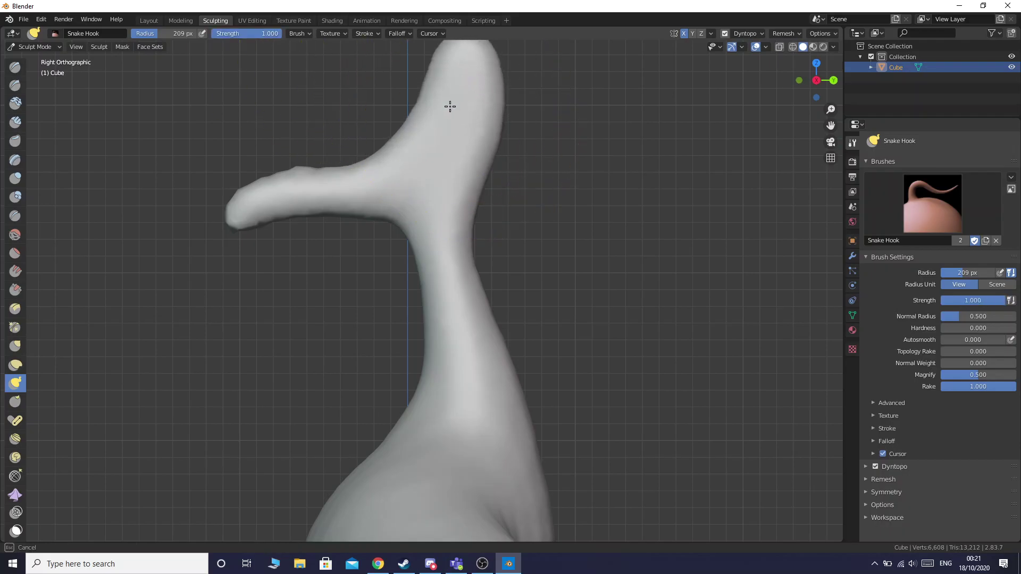
mouse_move(360, 175)
mouse_down()
mouse_move(250, 174)
mouse_move(247, 159)
mouse_up()
- Undo the Snake Hook strokes on the bent tip and raised lump, back to the plain tapering peak
key(ctrl+z)
key(ctrl+z)
key(ctrl+z)
key(ctrl+z)
key(ctrl+z)
key(ctrl+z)
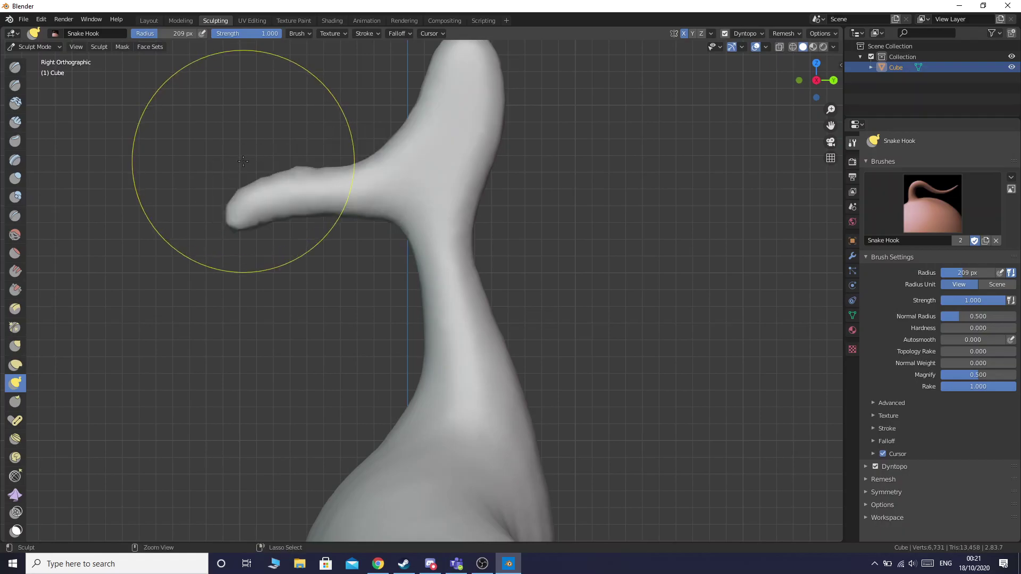
key(ctrl+z)
key(ctrl+z)
key(ctrl+z)
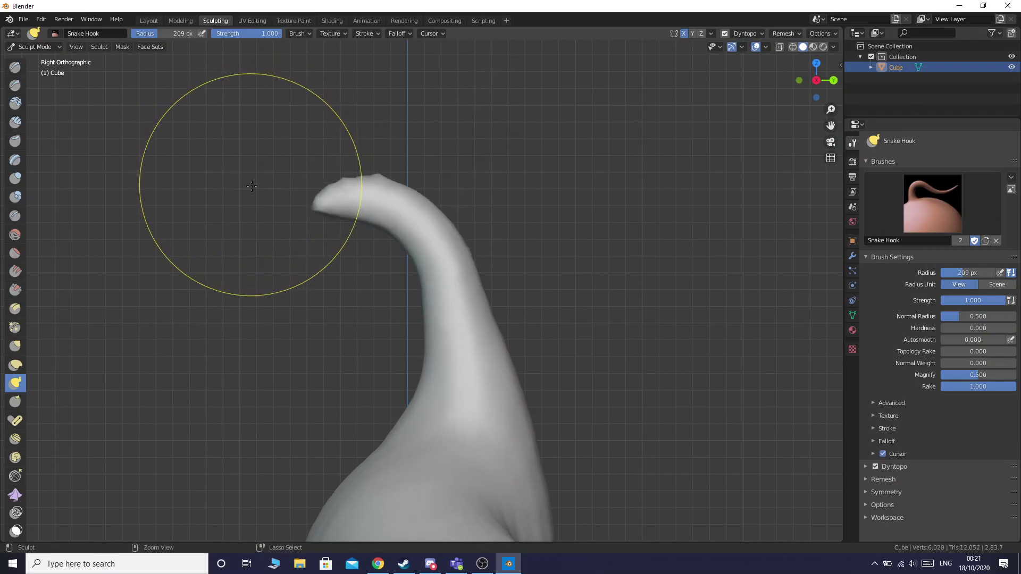
mouse_move(449, 228)
mouse_down()
mouse_move(406, 186)
mouse_move(333, 187)
mouse_move(285, 213)
mouse_move(306, 214)
mouse_up()
key(Escape)
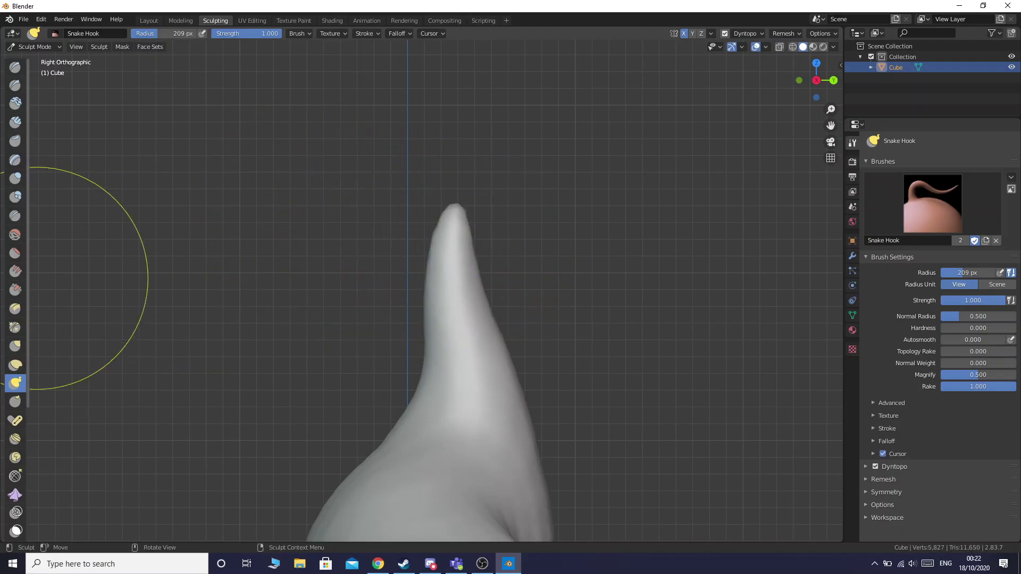
- Pull the peak's tip toward -Y into a thin, nearly horizontal arm with Snake Hook, undoing the unwanted attempts
drag(441, 232, 338, 247)
key(ctrl+z)
mouse_move(447, 216)
mouse_down()
mouse_move(310, 254)
mouse_move(322, 247)
mouse_up()
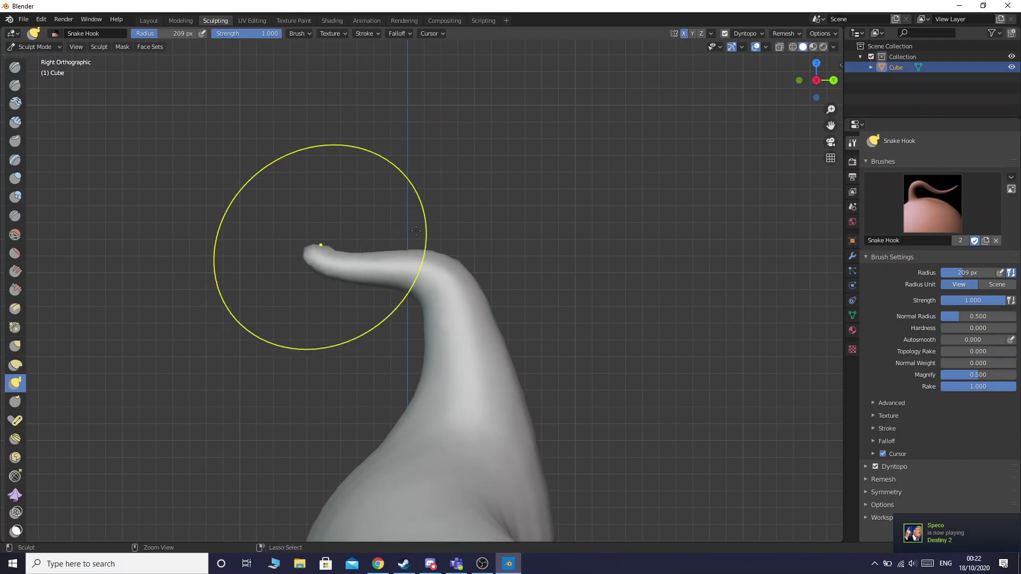
key(ctrl+z)
mouse_move(449, 216)
mouse_down()
mouse_move(410, 193)
mouse_move(319, 206)
mouse_move(278, 229)
mouse_up()
- Try pulling the bend straight up into a tall lump and reshaping the area under the arm, undoing each attempt
drag(441, 232, 452, 117)
key(ctrl+z)
drag(442, 225, 441, 113)
mouse_move(372, 227)
mouse_down()
mouse_move(384, 229)
mouse_move(396, 301)
mouse_move(356, 242)
mouse_move(412, 234)
mouse_move(375, 254)
mouse_move(391, 255)
mouse_move(398, 241)
mouse_move(410, 266)
mouse_up()
key(ctrl+z)
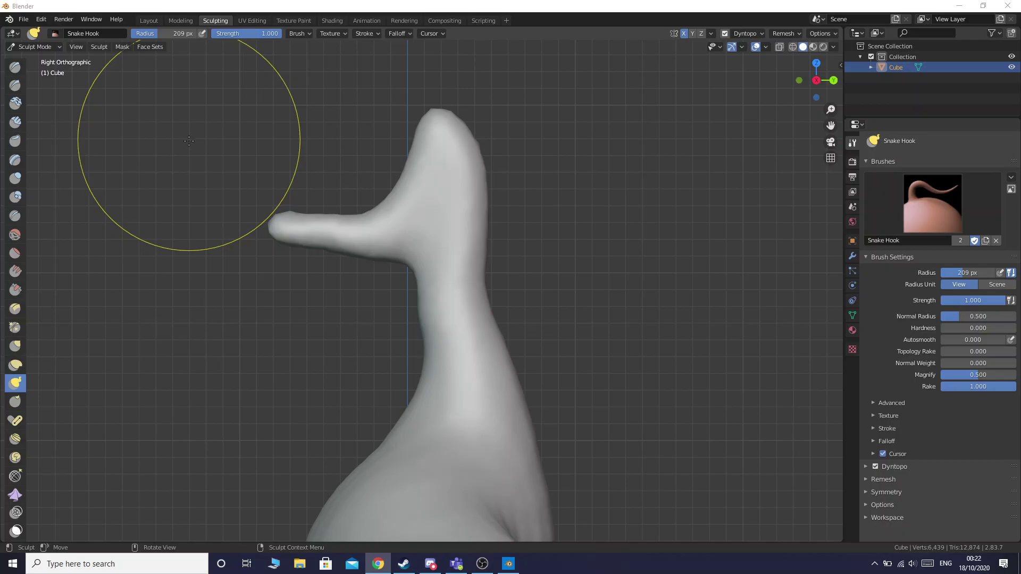
key(ctrl+z)
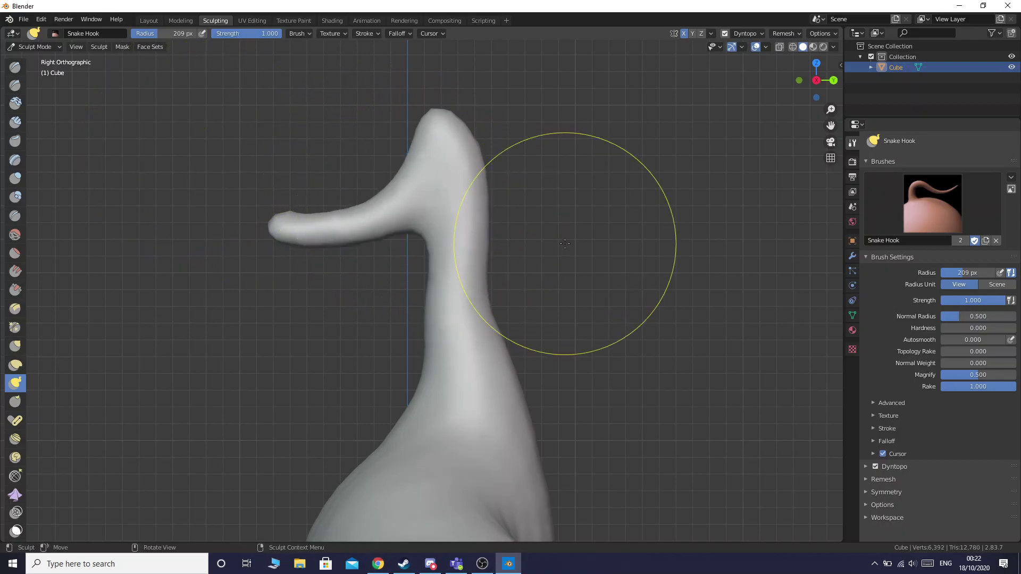
key(ctrl+z)
drag(410, 216, 414, 122)
key(Escape)
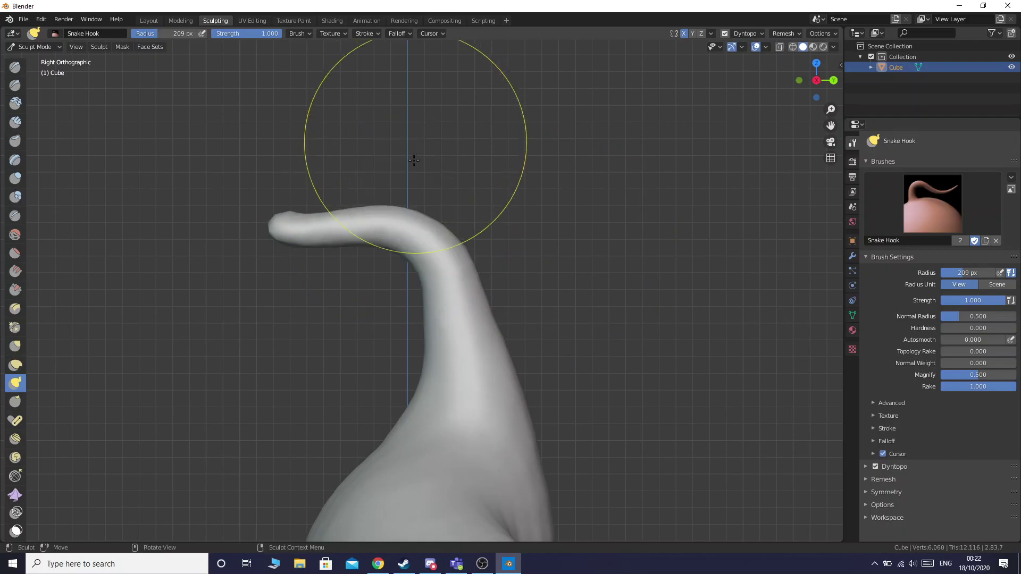
- Pull a rounded lump up and toward +Y from the bend, and reshape the underside of the horizontal arm
drag(404, 209, 461, 93)
drag(394, 218, 393, 240)
mouse_move(337, 256)
mouse_down()
mouse_move(346, 224)
mouse_move(405, 234)
mouse_up()
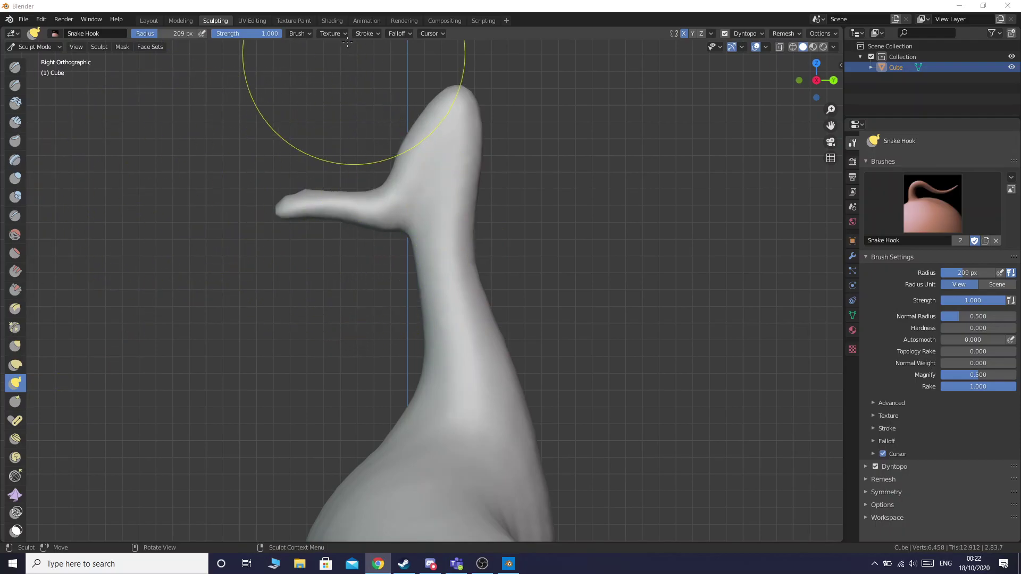
- Set the Snake Hook radius to 221 px, pull the arm's base outward and down, and stretch the lump's top further upward
click(172, 31)
text(221)
key(Return)
scroll(397, 231, up, 1)
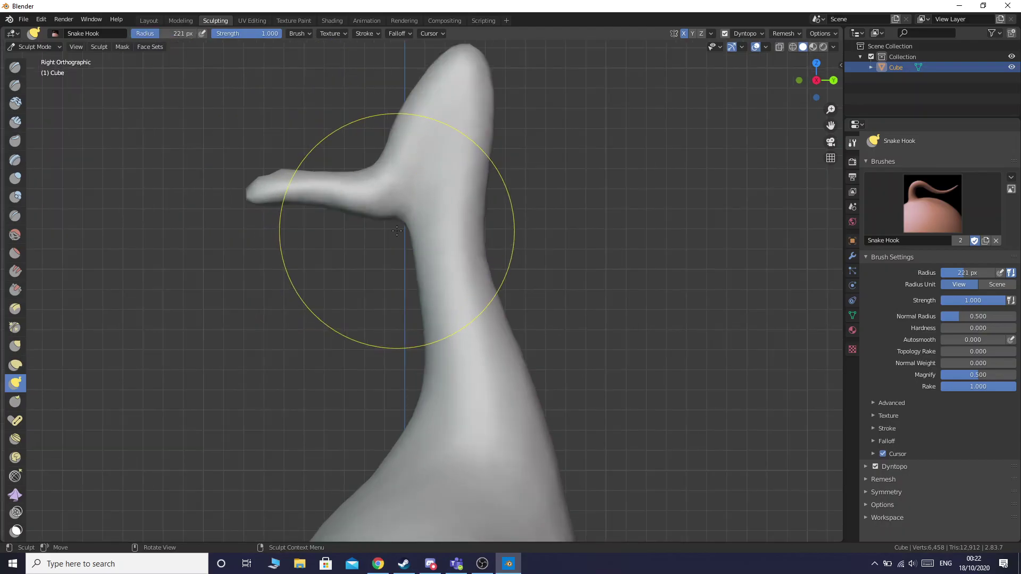
mouse_move(397, 230)
mouse_down()
mouse_move(392, 221)
mouse_move(375, 241)
mouse_up()
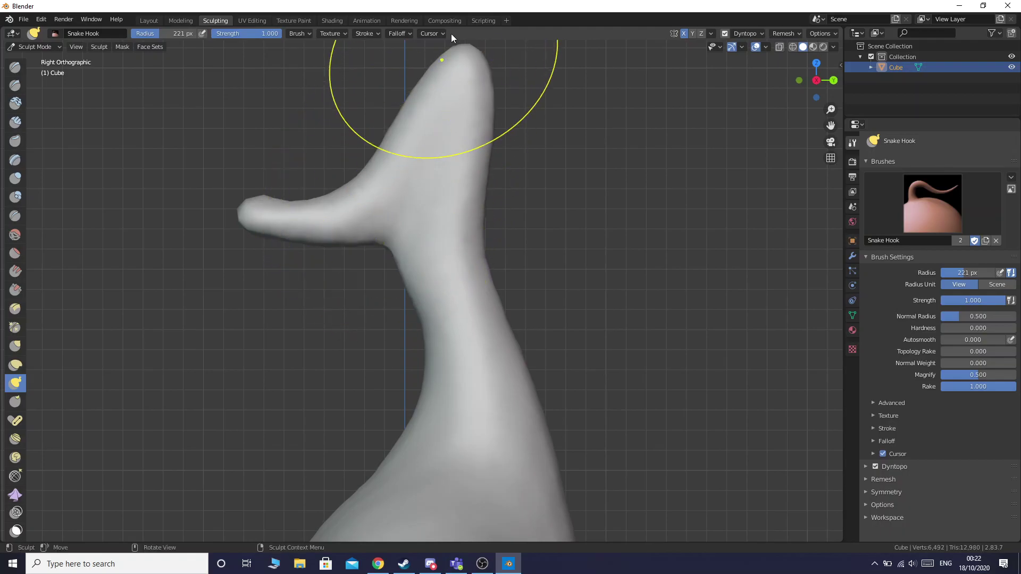
mouse_move(452, 66)
mouse_down()
mouse_move(466, 33)
mouse_move(482, 37)
mouse_up()
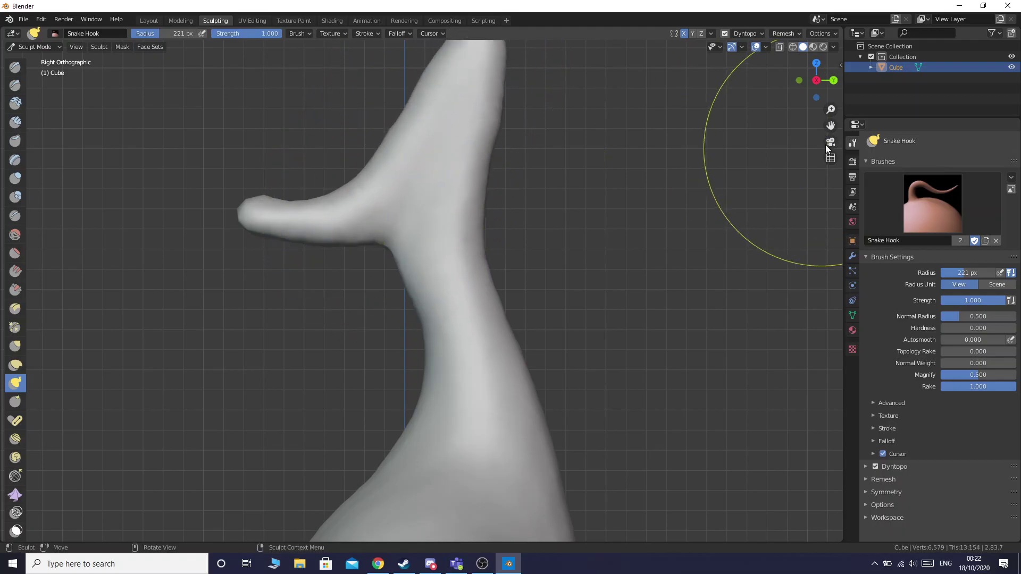
- Try pulling the lump's front side and the arm toward -Y with Snake Hook, undoing the last strokes
drag(831, 126, 805, 280)
mouse_move(435, 175)
mouse_down()
mouse_move(343, 166)
mouse_move(331, 198)
mouse_up()
mouse_move(374, 219)
mouse_down()
mouse_move(330, 207)
mouse_move(275, 215)
mouse_up()
mouse_move(330, 283)
mouse_down()
mouse_move(250, 269)
mouse_move(228, 238)
mouse_move(231, 270)
mouse_move(220, 217)
mouse_move(229, 271)
mouse_up()
drag(243, 325, 220, 306)
key(ctrl+z)
key(ctrl+z)
key(ctrl+z)
- Try shaping an upper and a lower jaw on the head's -Y side with Snake Hook, undoing the overextended pulls
mouse_move(295, 180)
mouse_down()
mouse_move(244, 224)
mouse_move(220, 306)
mouse_move(228, 338)
mouse_move(213, 277)
mouse_move(198, 278)
mouse_move(235, 258)
mouse_up()
key(ctrl+z)
drag(266, 203, 208, 302)
mouse_move(226, 367)
mouse_down()
mouse_move(198, 337)
mouse_move(192, 356)
mouse_move(176, 290)
mouse_up()
key(ctrl+z)
key(ctrl+z)
drag(345, 290, 224, 329)
mouse_move(206, 323)
mouse_down()
mouse_move(161, 341)
mouse_move(15, 331)
mouse_up()
key(ctrl+z)
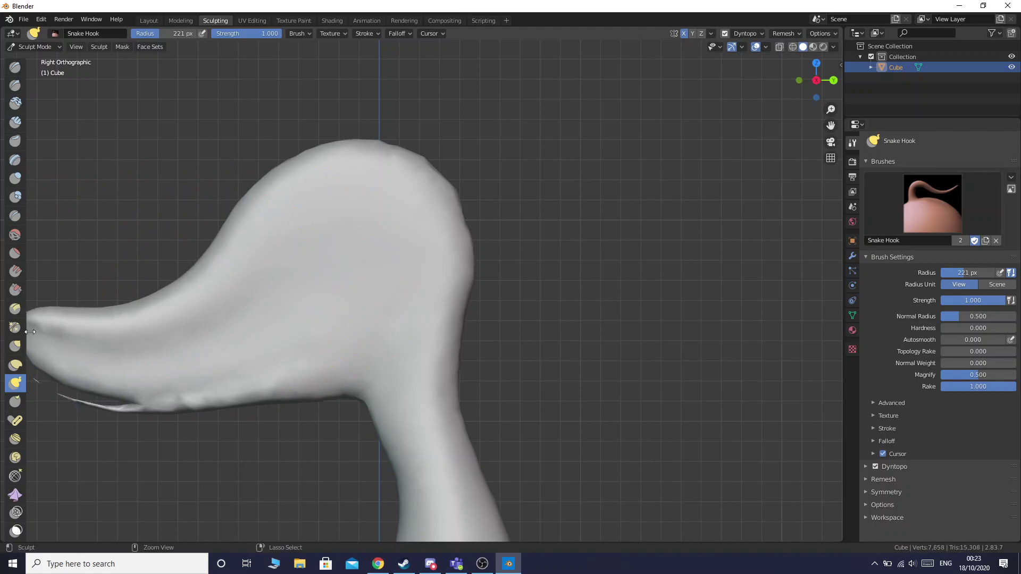
key(ctrl+z)
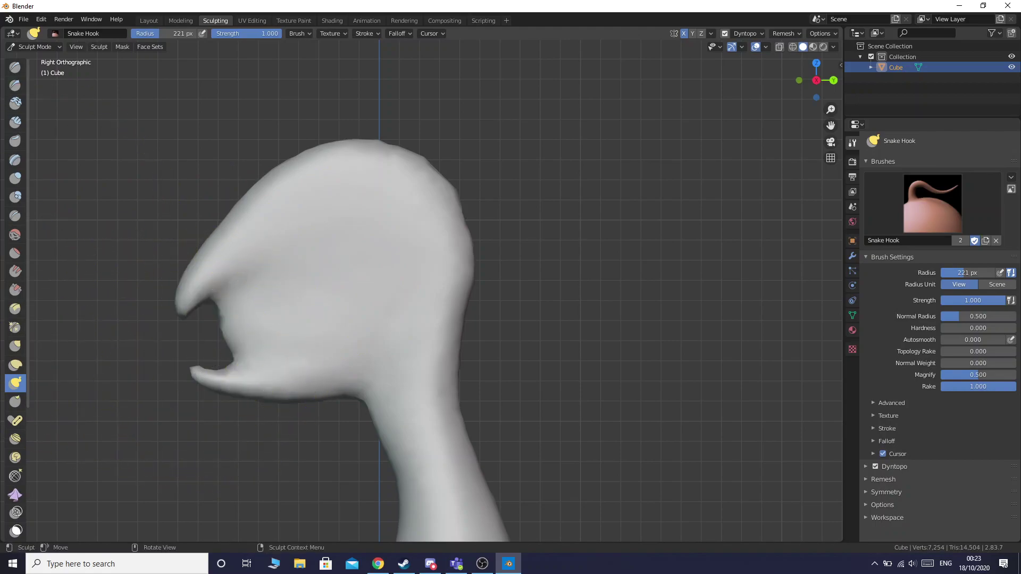
- Build up the area between the two jaws with the Draw brush and check the head from the back and front
click(15, 67)
drag(253, 378, 218, 355)
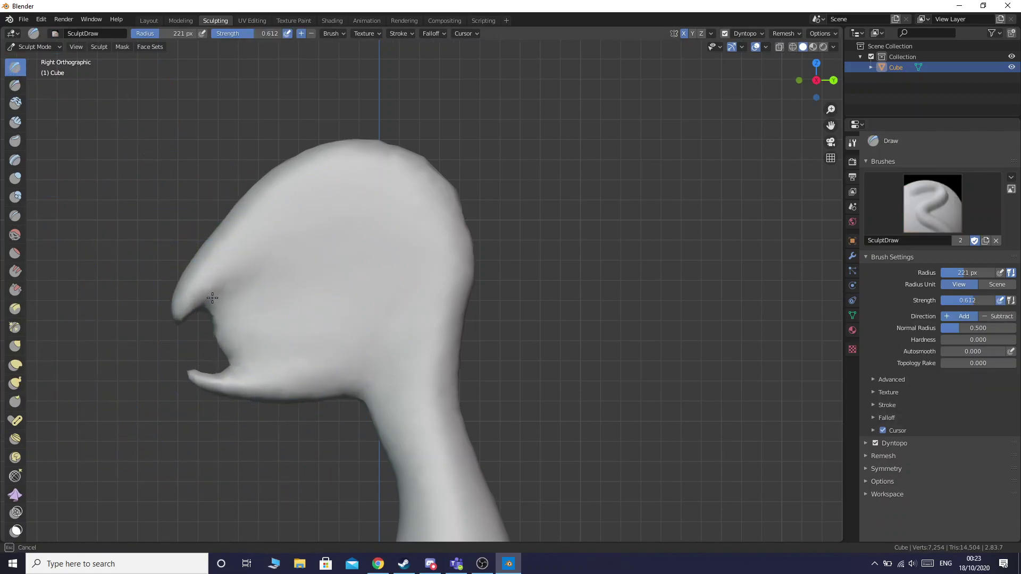
click(834, 80)
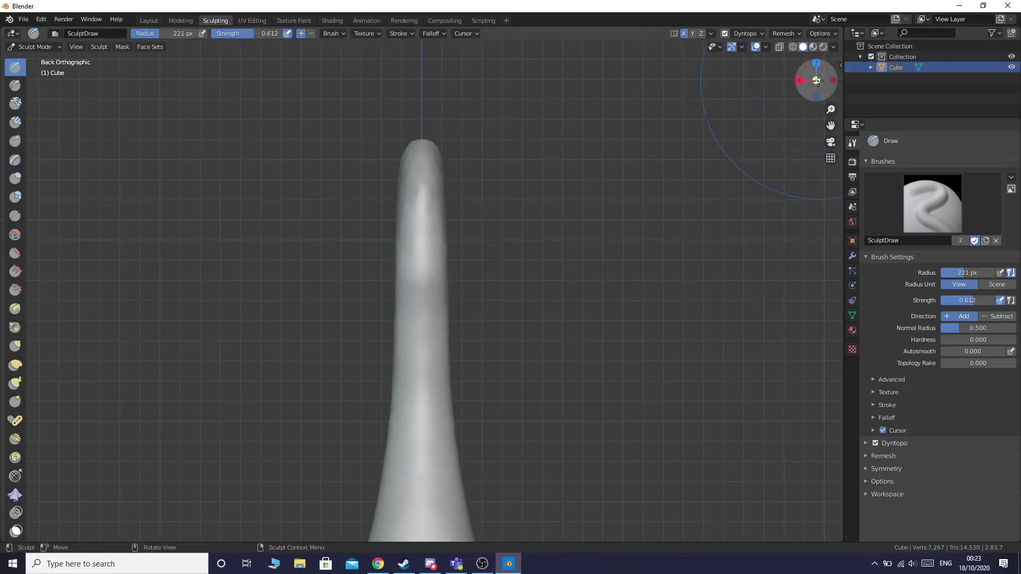
click(817, 81)
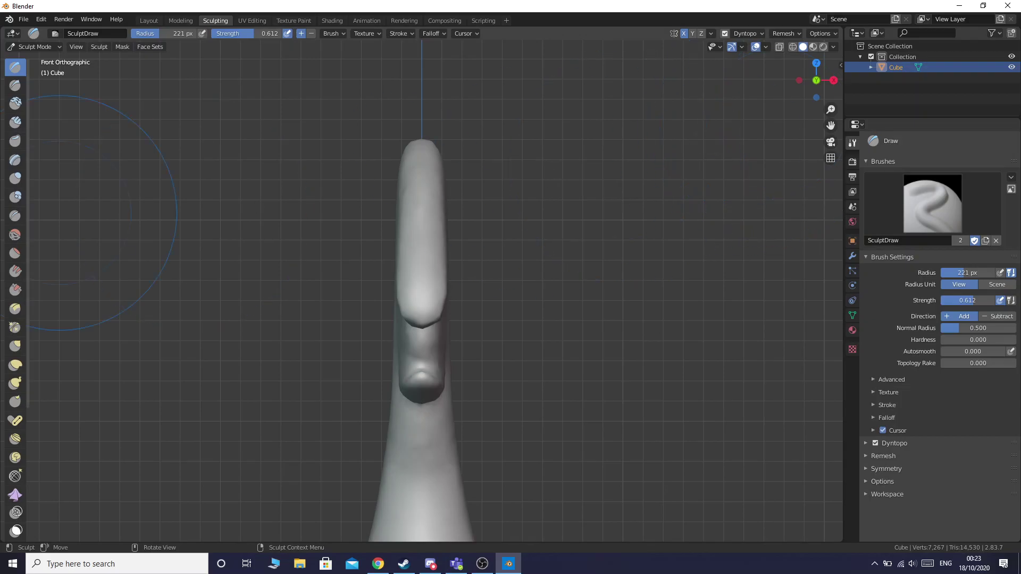
click(833, 80)
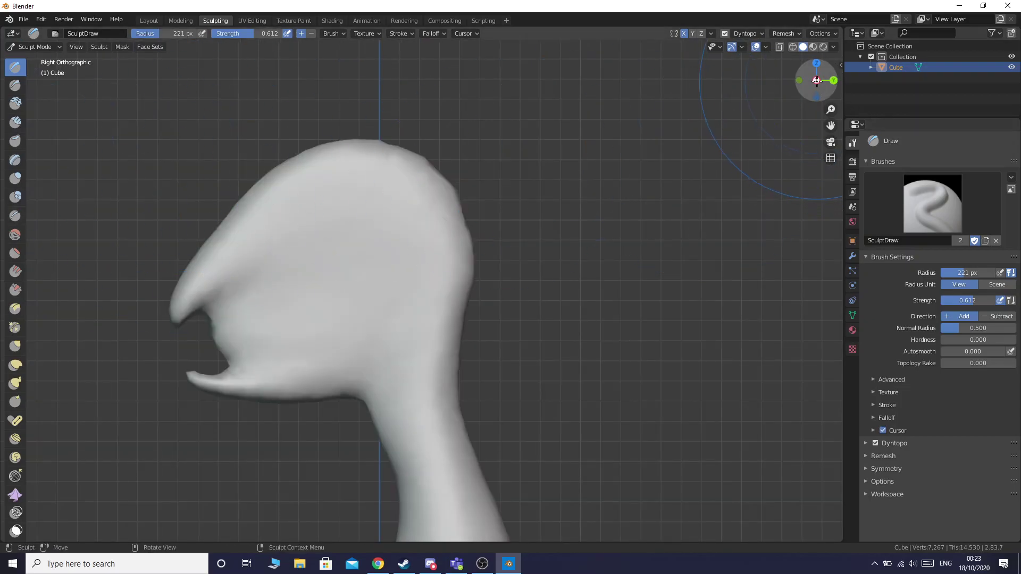
- Pull the narrow head's sides outward along X into wide, symmetric cheeks with Snake Hook in front view
click(830, 80)
click(802, 80)
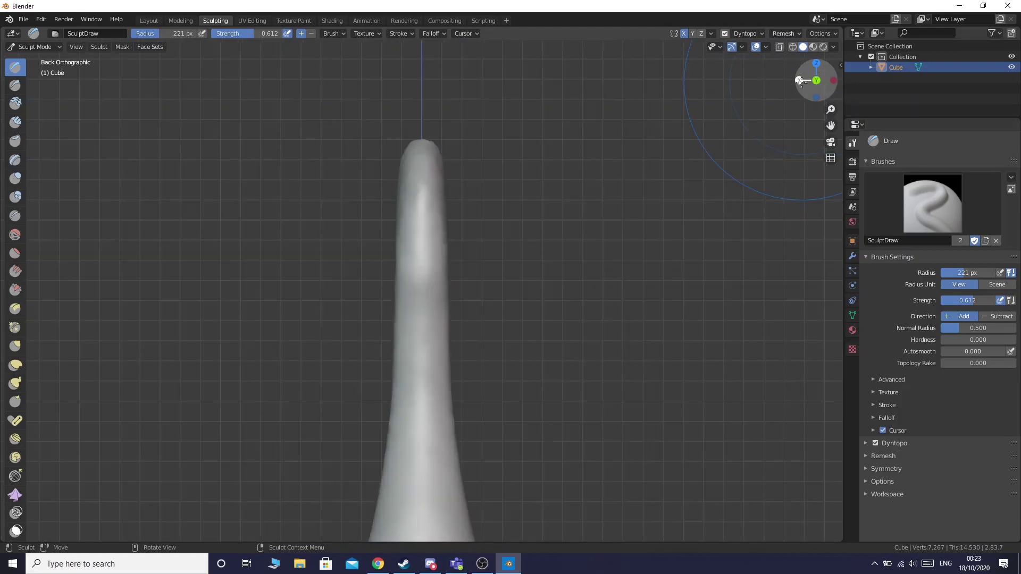
click(801, 81)
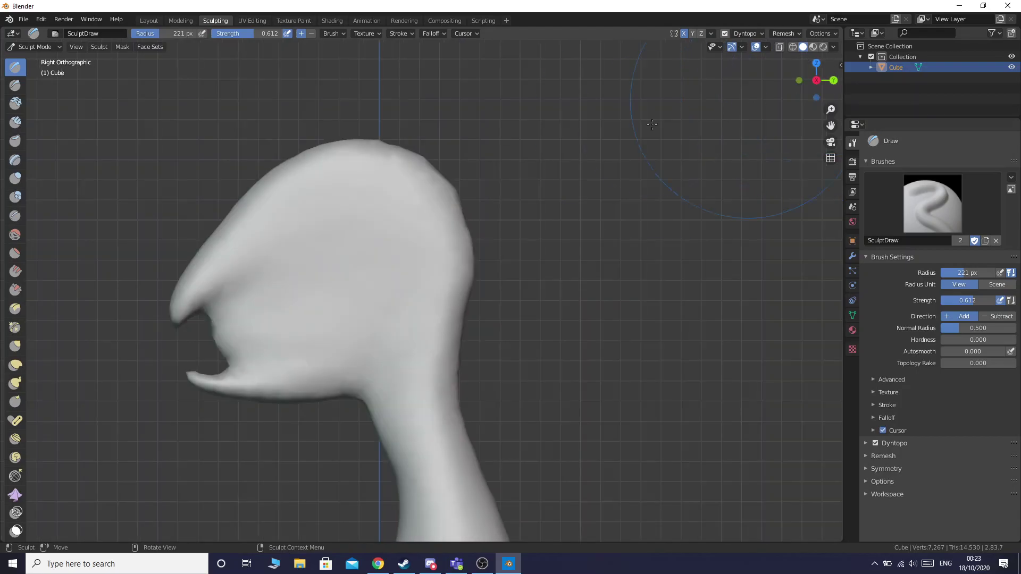
click(833, 80)
click(816, 81)
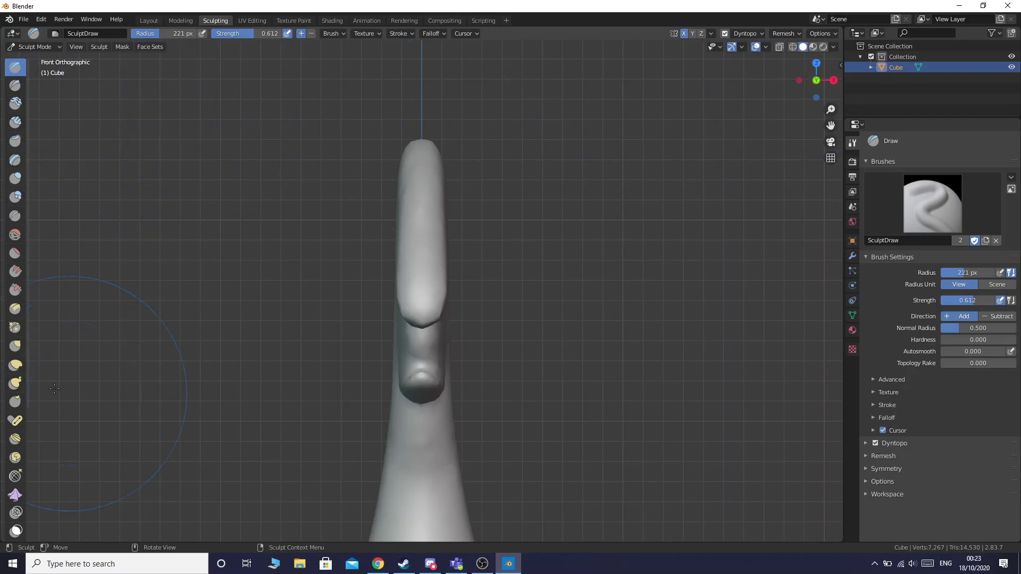
click(18, 385)
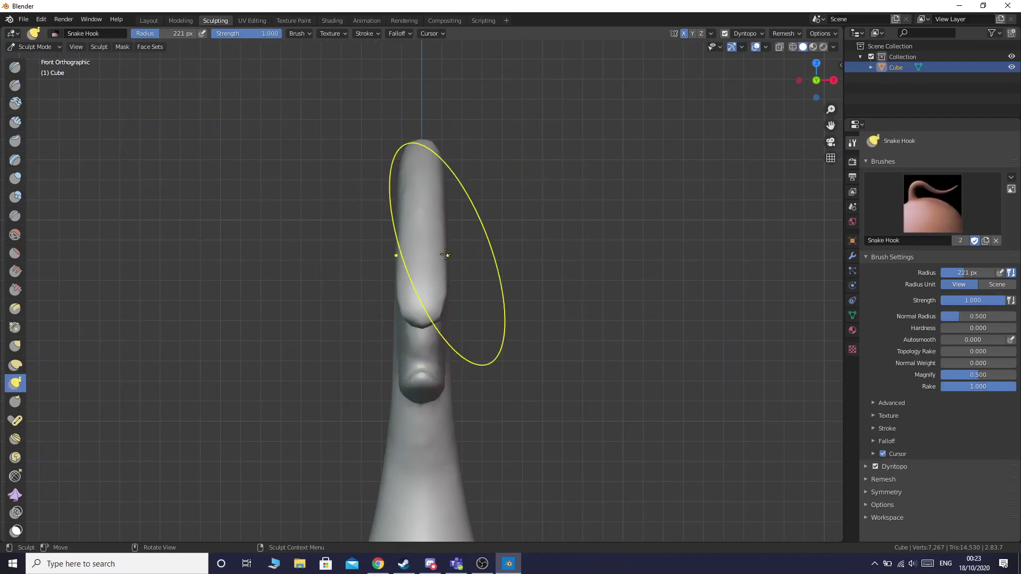
drag(492, 263, 546, 263)
drag(470, 214, 523, 198)
drag(438, 183, 486, 218)
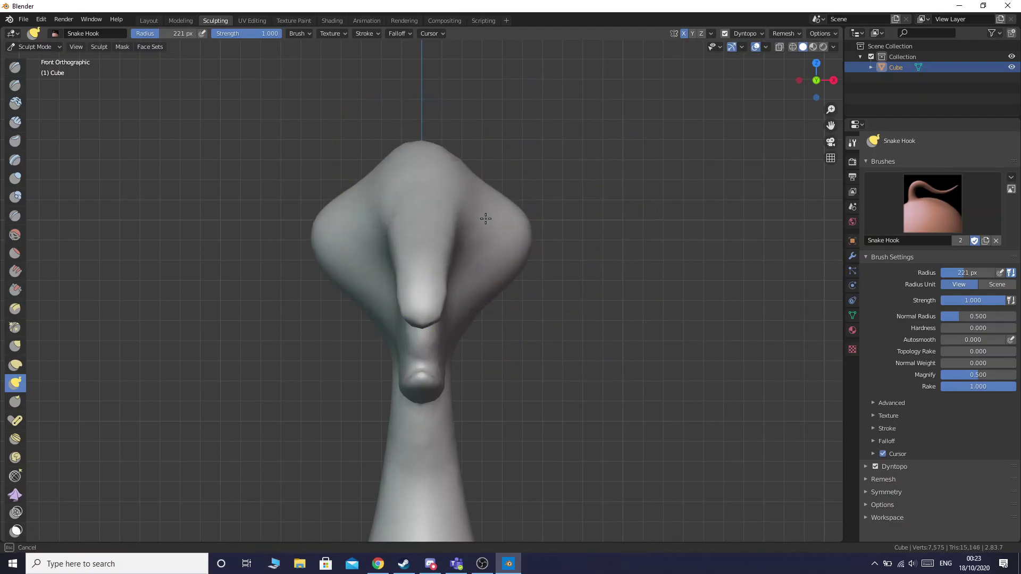
mouse_move(473, 265)
mouse_down()
mouse_move(458, 267)
mouse_move(452, 335)
mouse_up()
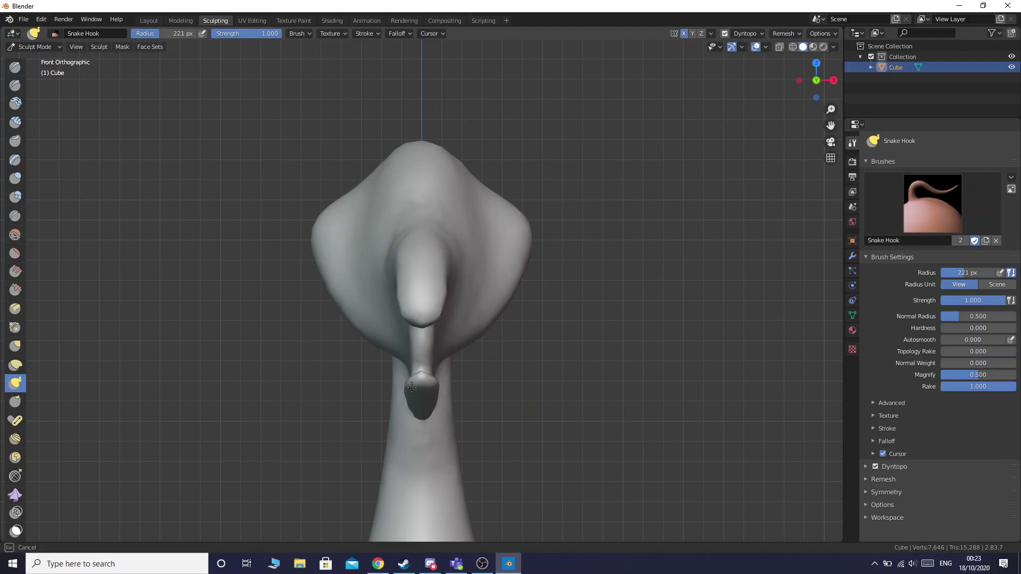
- Try pulling the lower jaw and snout upward over the head with Snake Hook in front view
drag(413, 388, 419, 287)
drag(432, 338, 425, 204)
drag(439, 290, 424, 207)
drag(430, 288, 413, 198)
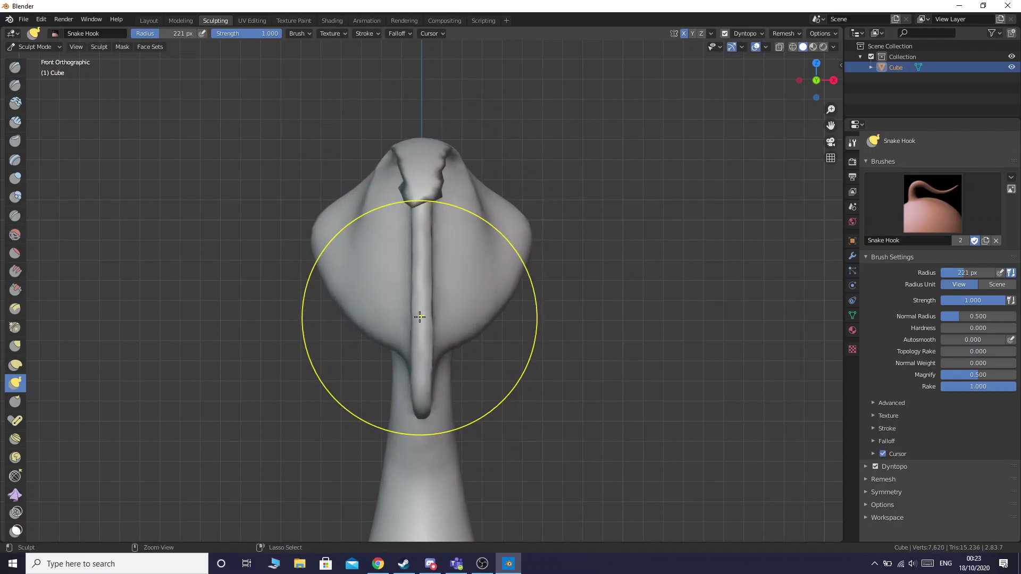
- Undo the head, jaw and arm strokes back to the plain pointed neck
key(ctrl+z)
key(ctrl+z)
key(ctrl+z)
key(ctrl+z)
key(ctrl+z)
key(ctrl+z)
key(ctrl+z)
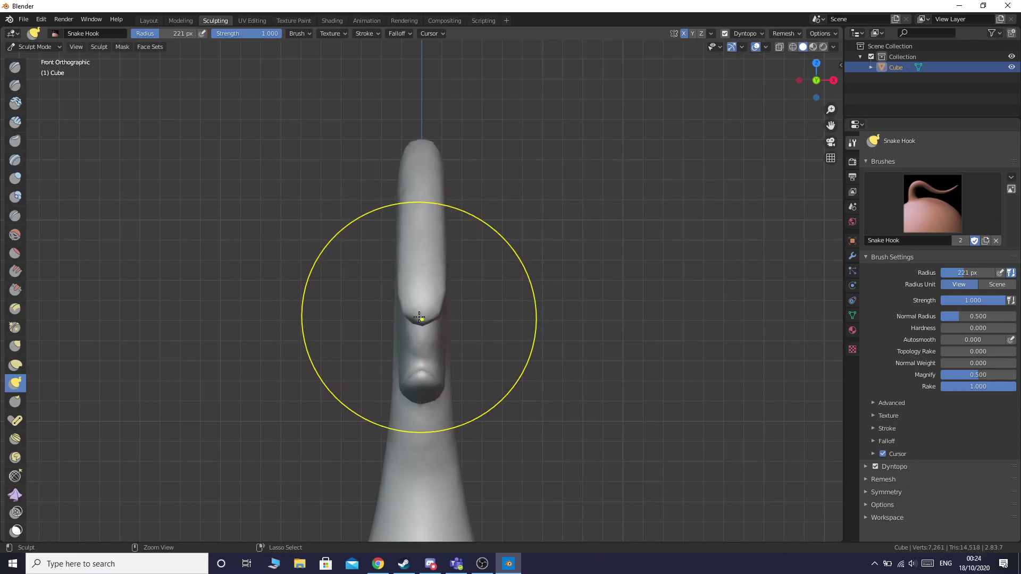
key(ctrl+z)
key(ctrl+z)
key(ctrl+z)
key(ctrl+z)
key(ctrl+z)
key(ctrl+z)
key(ctrl+z)
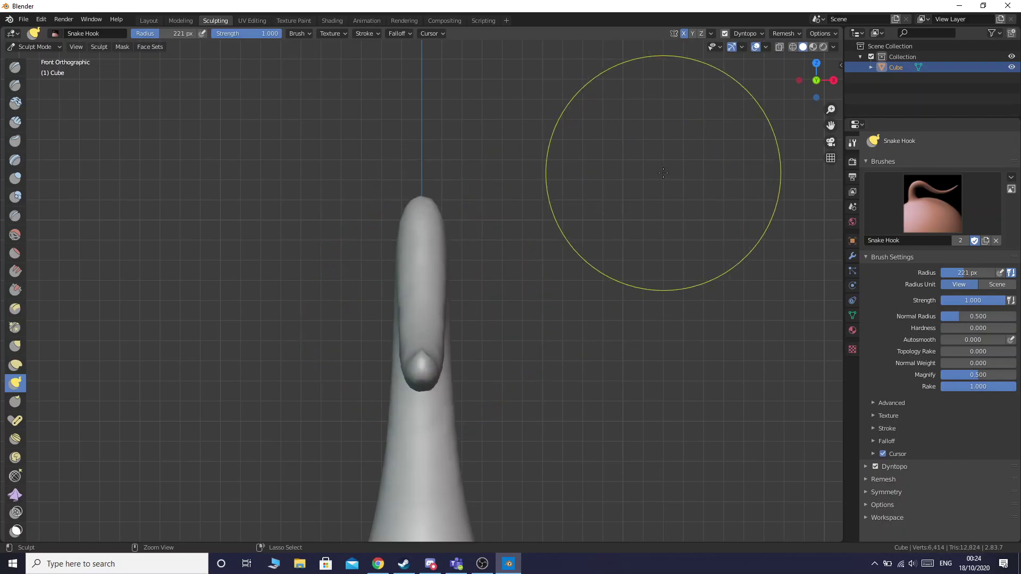
- Widen the lower body and side lobes outward with Snake Hook in front view, and pull the body's underside down
click(833, 80)
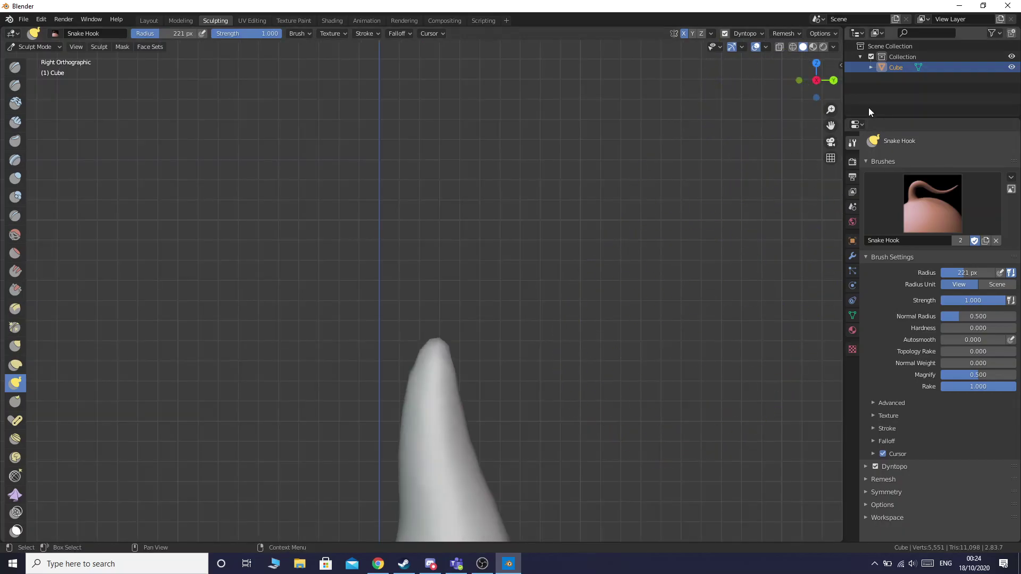
drag(831, 125, 798, 7)
scroll(628, 462, down, 6)
scroll(575, 472, up, 3)
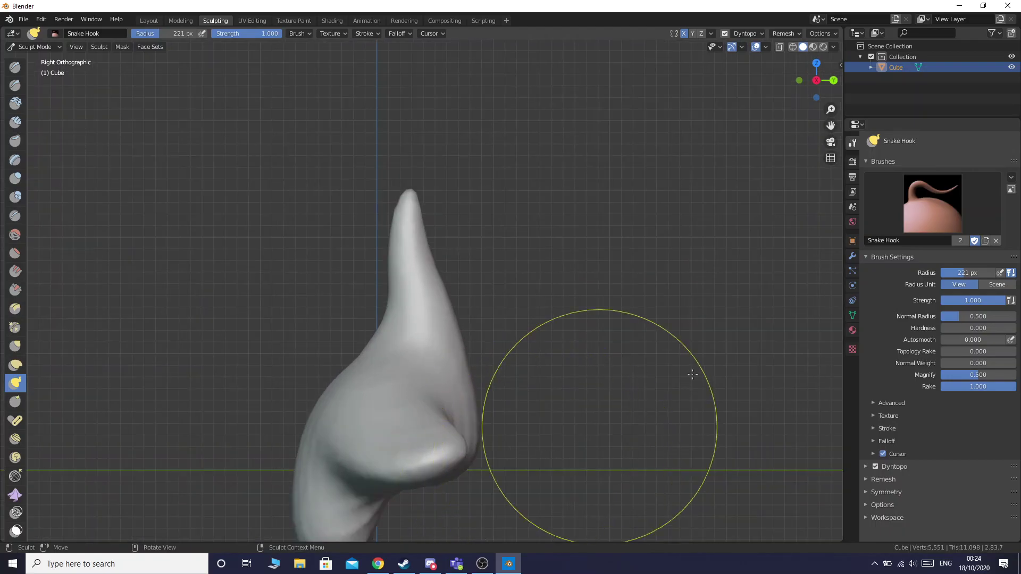
scroll(653, 400, down, 2)
click(833, 81)
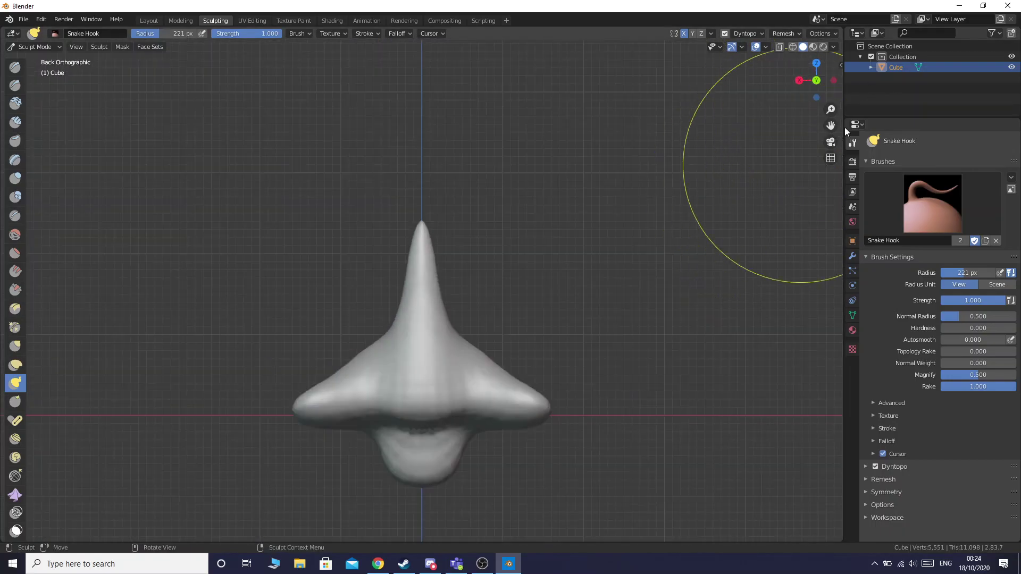
click(817, 81)
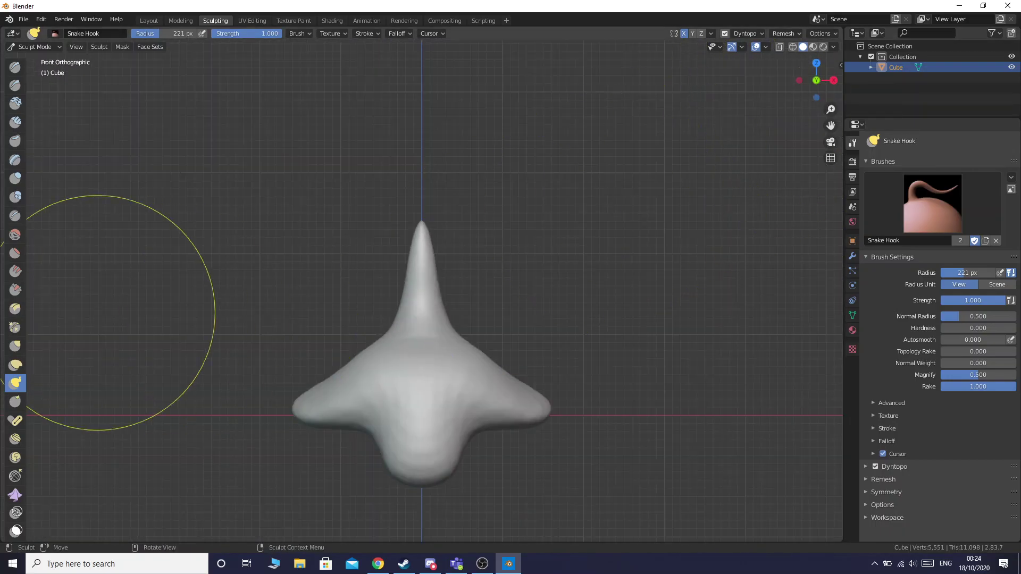
mouse_move(371, 429)
mouse_down()
mouse_move(329, 449)
mouse_move(274, 406)
mouse_up()
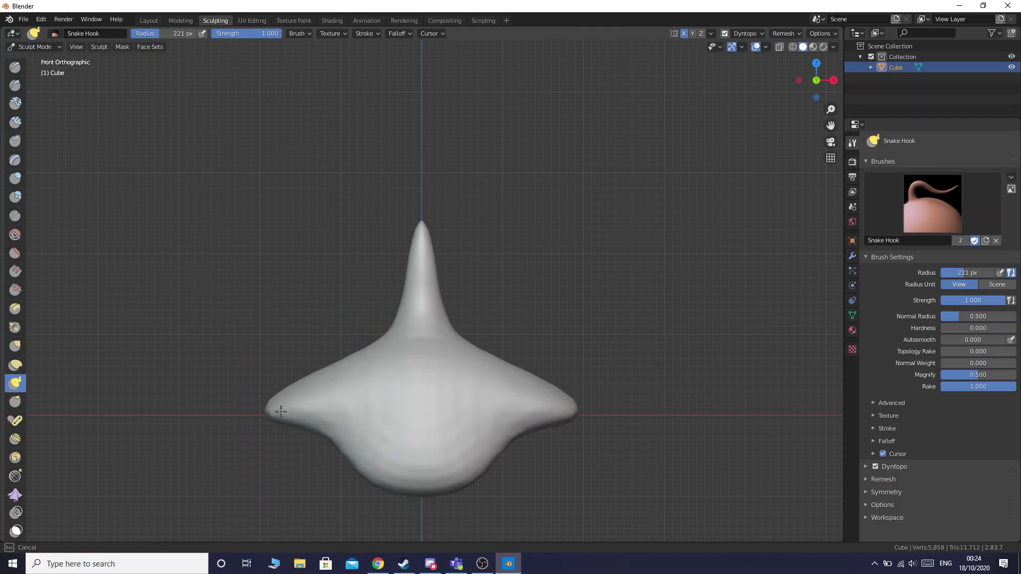
drag(341, 443, 359, 490)
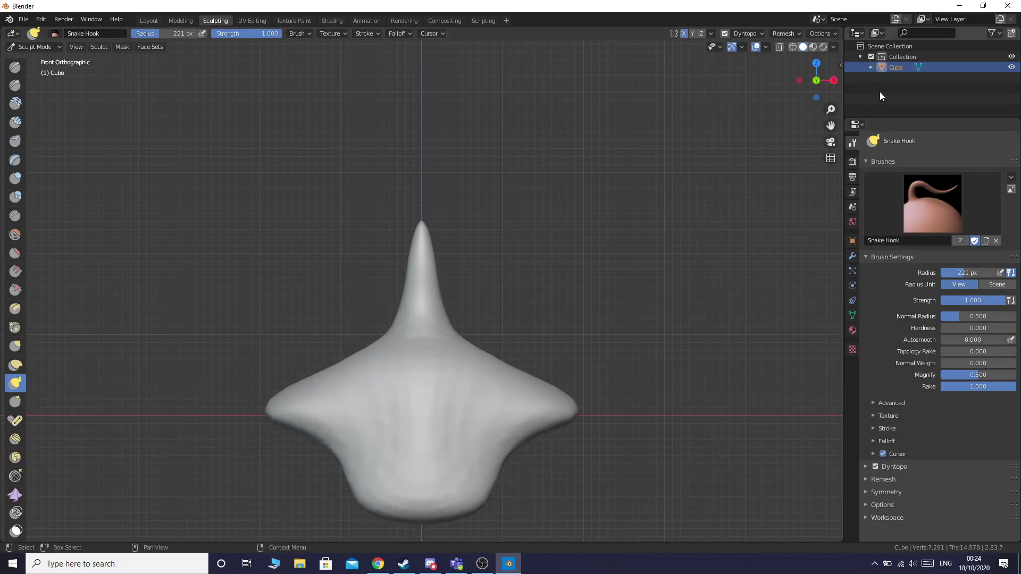
- Pull the side lobe's end toward +Y and slightly down with Snake Hook in right view
click(833, 81)
drag(421, 413, 445, 406)
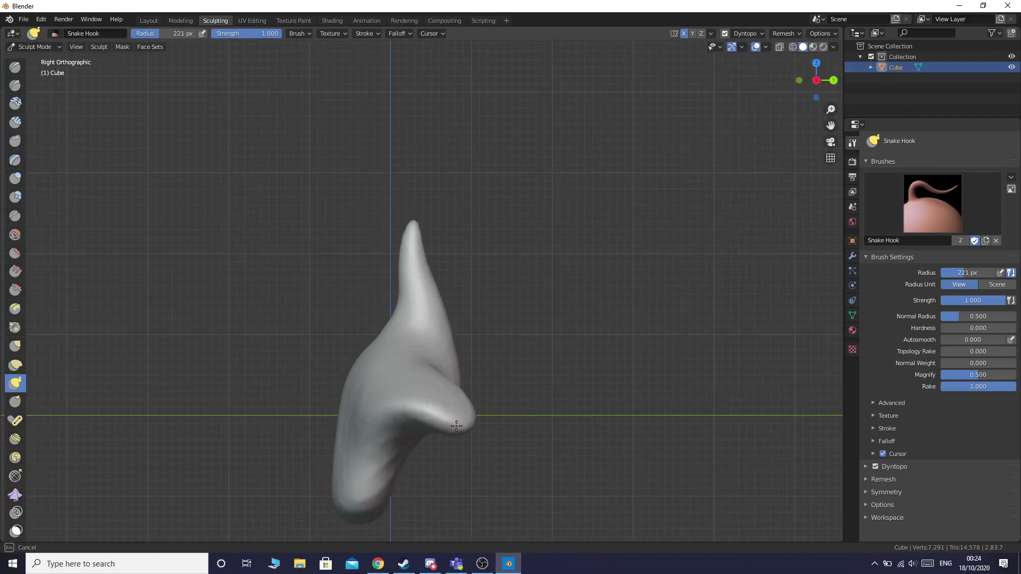
drag(456, 437, 456, 426)
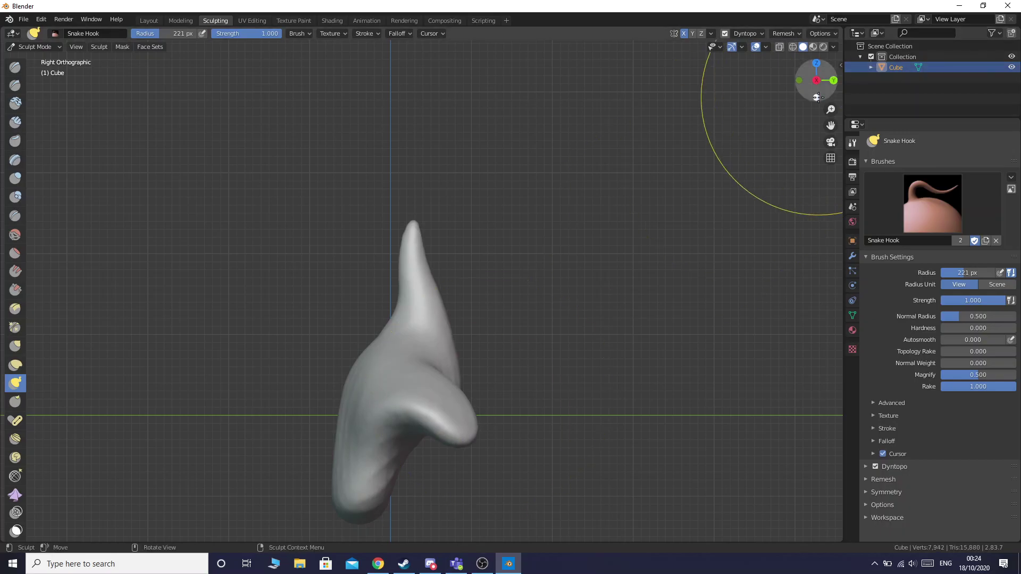
- Bend the ends of both side lobes further down and inward in front view, undoing the unwanted stroke
click(831, 84)
click(832, 84)
click(831, 84)
click(832, 82)
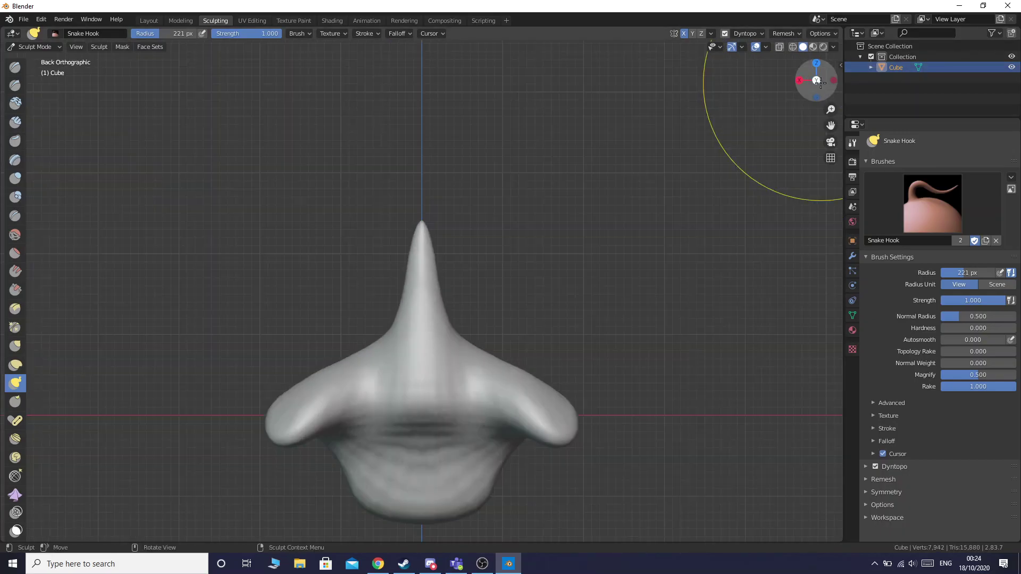
click(818, 80)
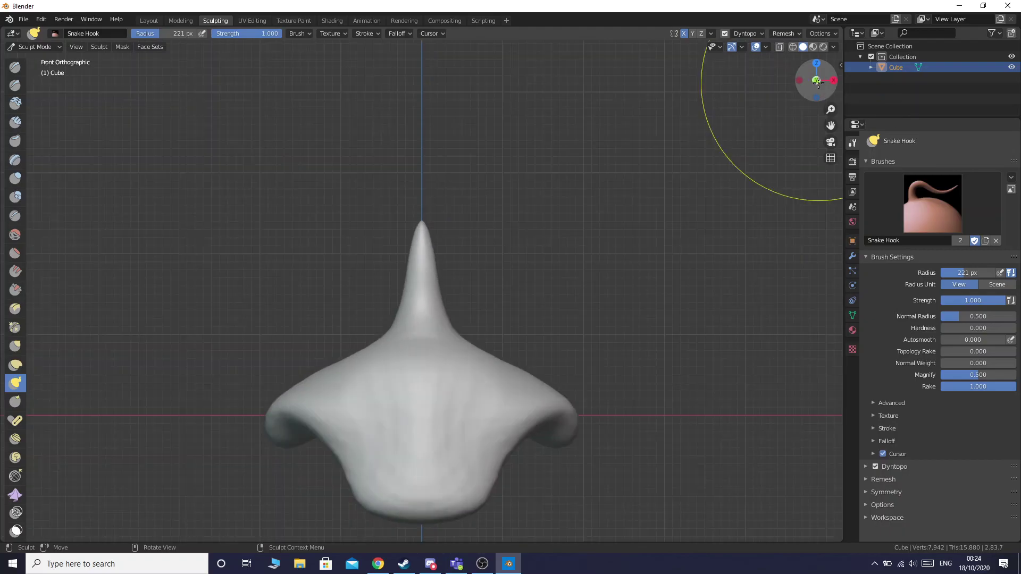
mouse_move(568, 414)
mouse_down()
mouse_move(582, 436)
mouse_move(559, 449)
mouse_up()
key(ctrl+z)
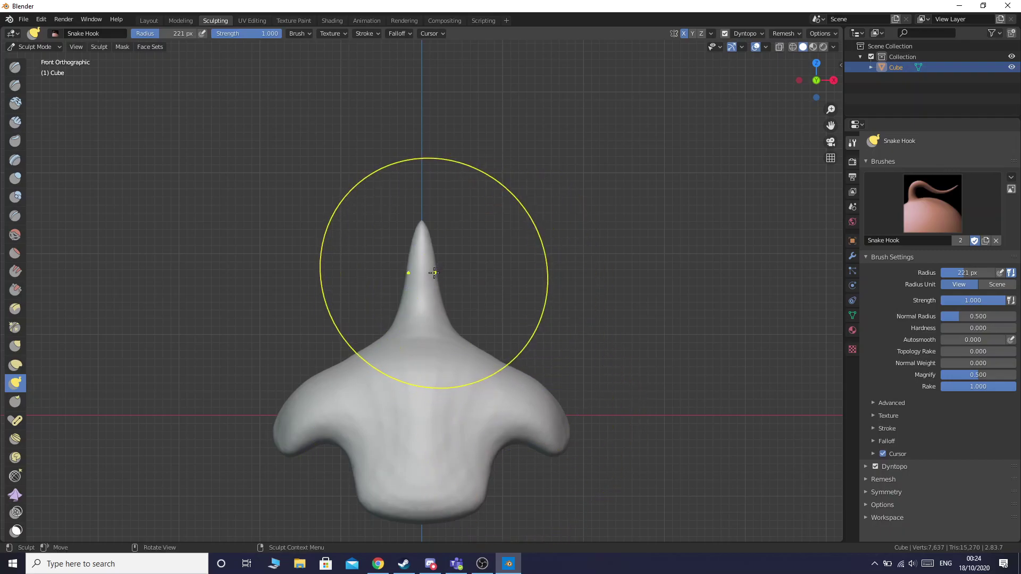
- Pull the neck's tip toward -Y into a long, slightly rising arm with Snake Hook in right view, undoing the first attempt
scroll(479, 197, up, 5)
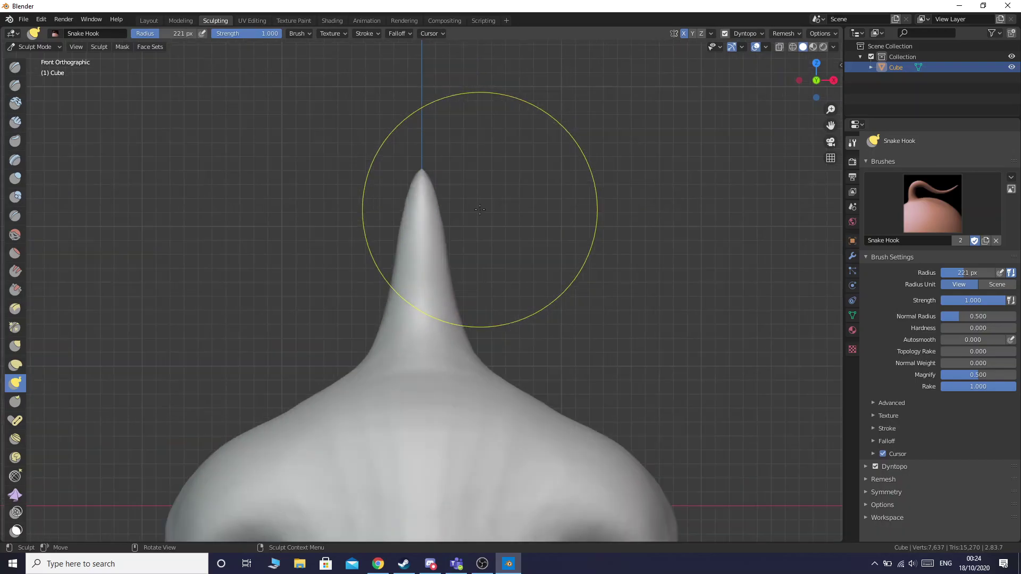
scroll(832, 79, down, 5)
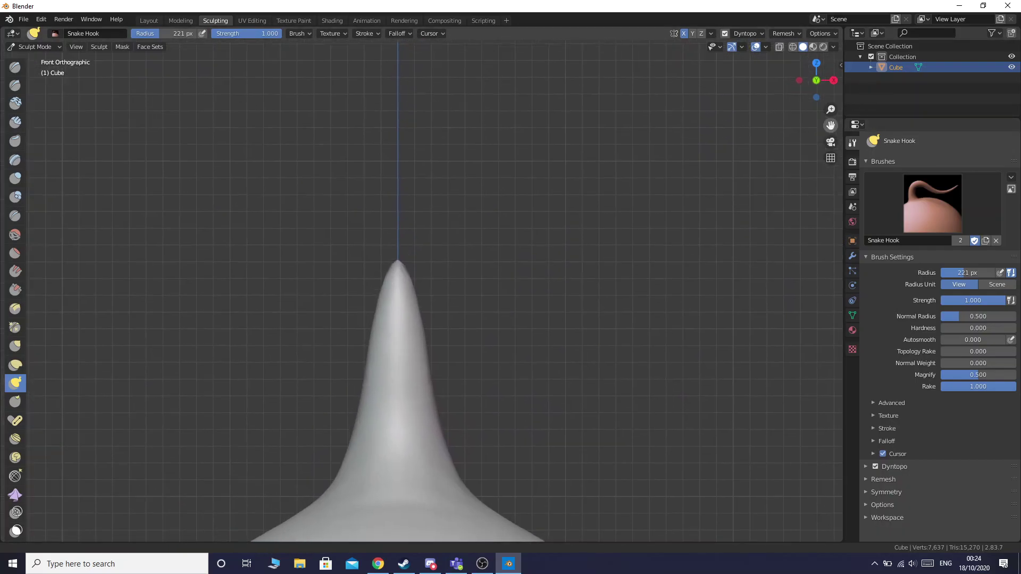
click(834, 80)
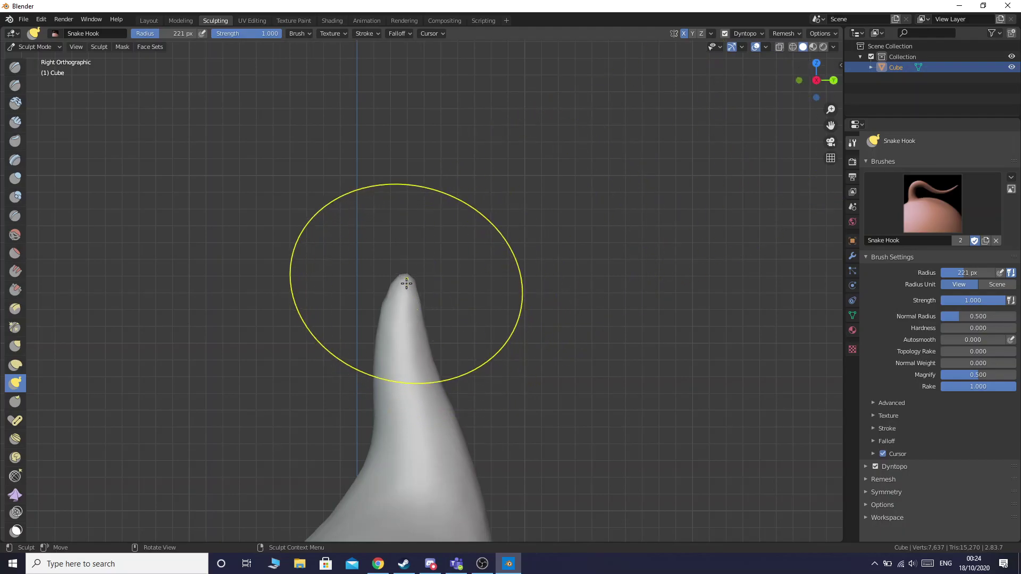
mouse_move(404, 282)
mouse_down()
mouse_move(354, 261)
mouse_move(257, 291)
mouse_up()
key(ctrl+z)
mouse_move(402, 299)
mouse_down()
mouse_move(321, 253)
mouse_move(287, 276)
mouse_move(216, 269)
mouse_up()
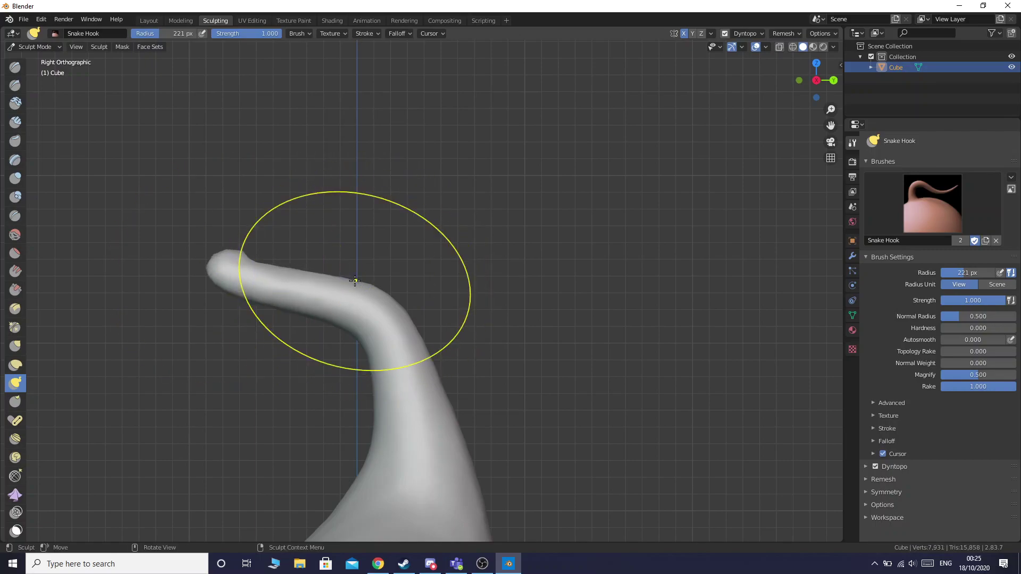
- Pull the tip of the neck upward and forward with Snake Hook into a rough head mass in the right view
mouse_move(370, 240)
mouse_down()
mouse_move(358, 287)
mouse_move(365, 202)
mouse_move(387, 142)
mouse_move(390, 45)
mouse_up()
drag(830, 127, 839, 234)
drag(279, 383, 228, 387)
mouse_move(393, 176)
mouse_down()
mouse_move(365, 155)
mouse_move(394, 156)
mouse_move(398, 140)
mouse_up()
key(ctrl+z)
mouse_move(363, 249)
mouse_down()
mouse_move(303, 234)
mouse_move(310, 186)
mouse_move(285, 181)
mouse_up()
mouse_move(331, 307)
mouse_down()
mouse_move(293, 278)
mouse_move(248, 274)
mouse_up()
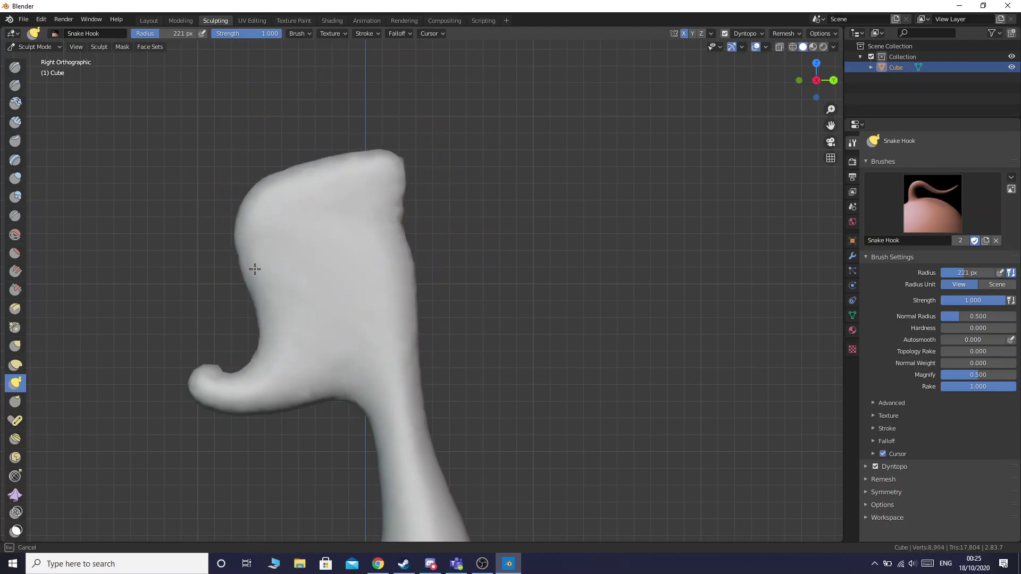
- Pull the front of the head forward and upward with Snake Hook to merge the hooked tip into a blocky face profile
mouse_move(257, 353)
mouse_down()
mouse_move(227, 298)
mouse_move(205, 308)
mouse_move(205, 208)
mouse_move(200, 195)
mouse_move(181, 199)
mouse_up()
key(ctrl+z)
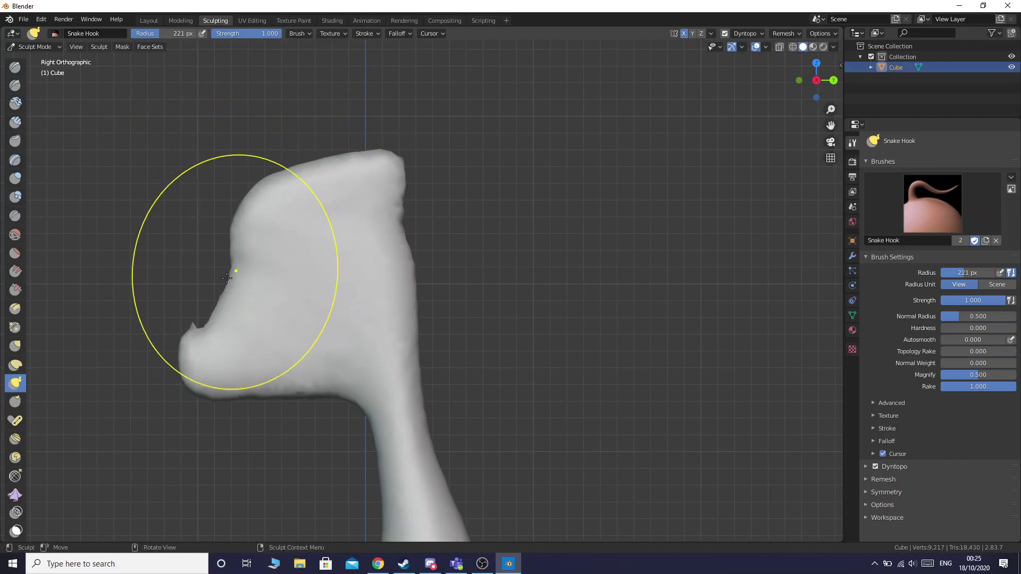
drag(234, 286, 186, 211)
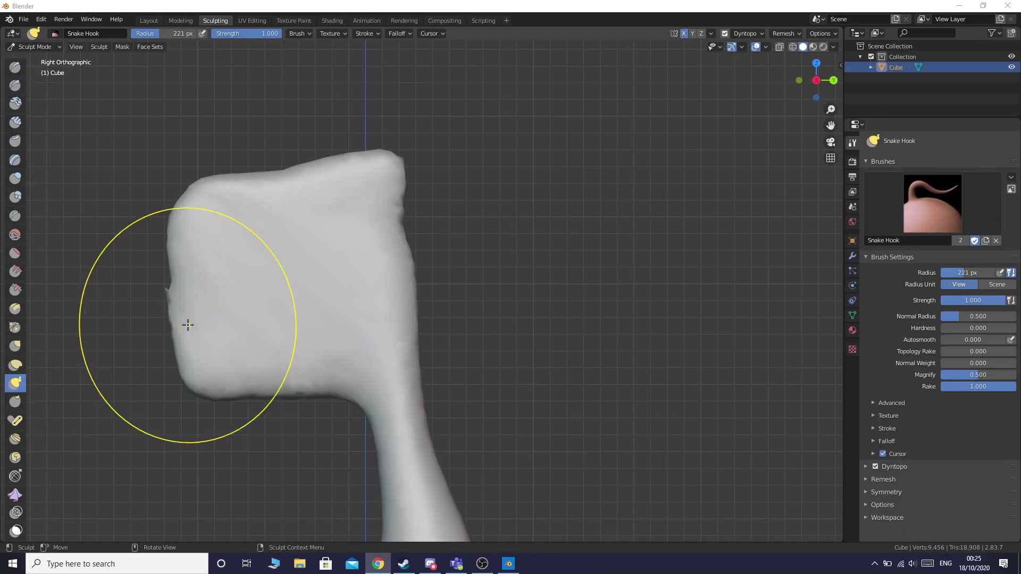
- Extend the back of the skull backward with Snake Hook and even out the top edge of the head
mouse_move(397, 215)
mouse_down()
mouse_move(408, 217)
mouse_move(429, 190)
mouse_move(478, 192)
mouse_up()
mouse_move(459, 287)
mouse_down()
mouse_move(473, 278)
mouse_move(482, 239)
mouse_up()
drag(311, 161, 287, 167)
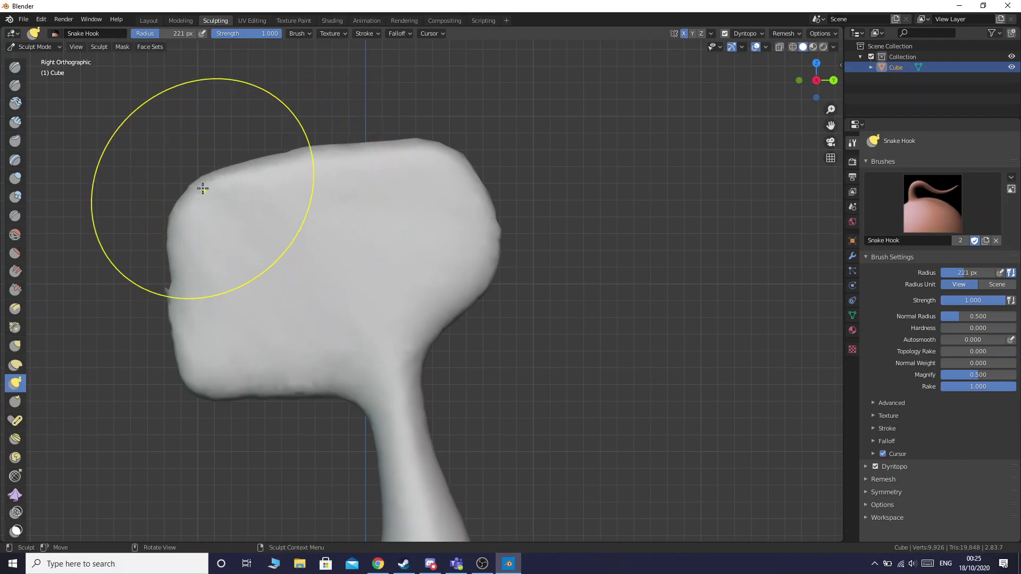
- Pull the sides of the thin head slightly outward with Snake Hook from an angled front view
click(834, 80)
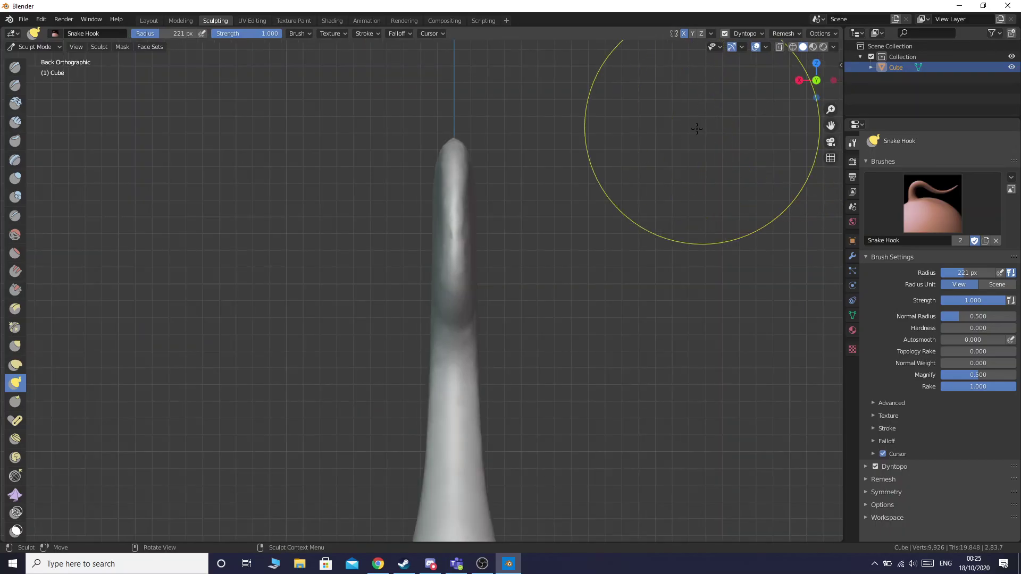
drag(828, 91, 806, 96)
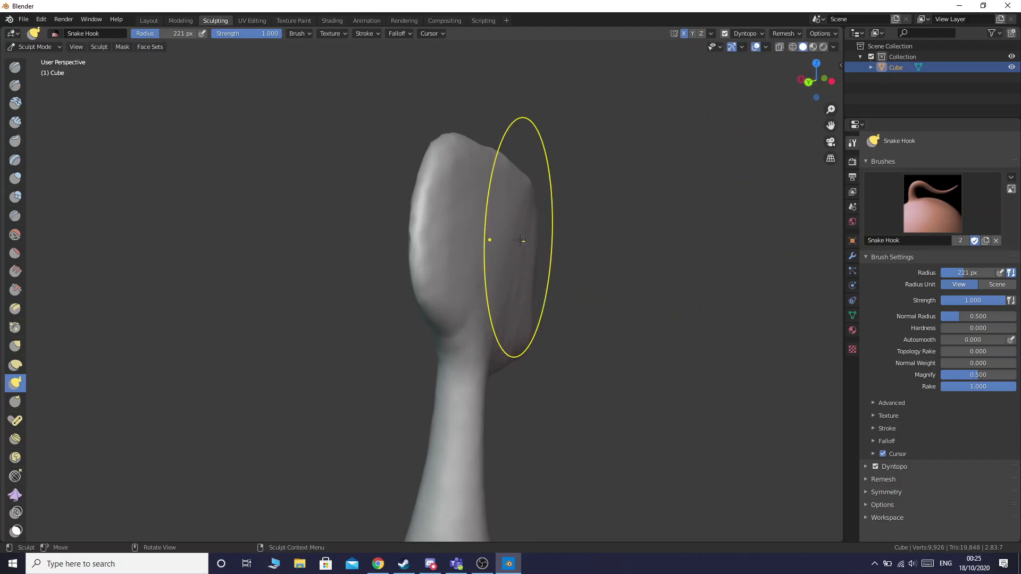
click(807, 84)
click(816, 79)
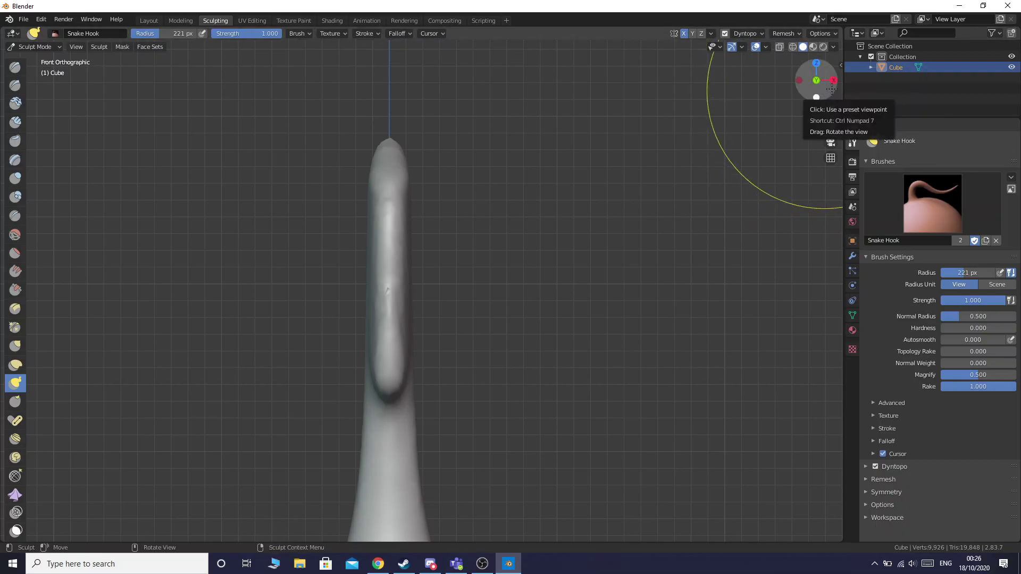
drag(832, 88, 821, 84)
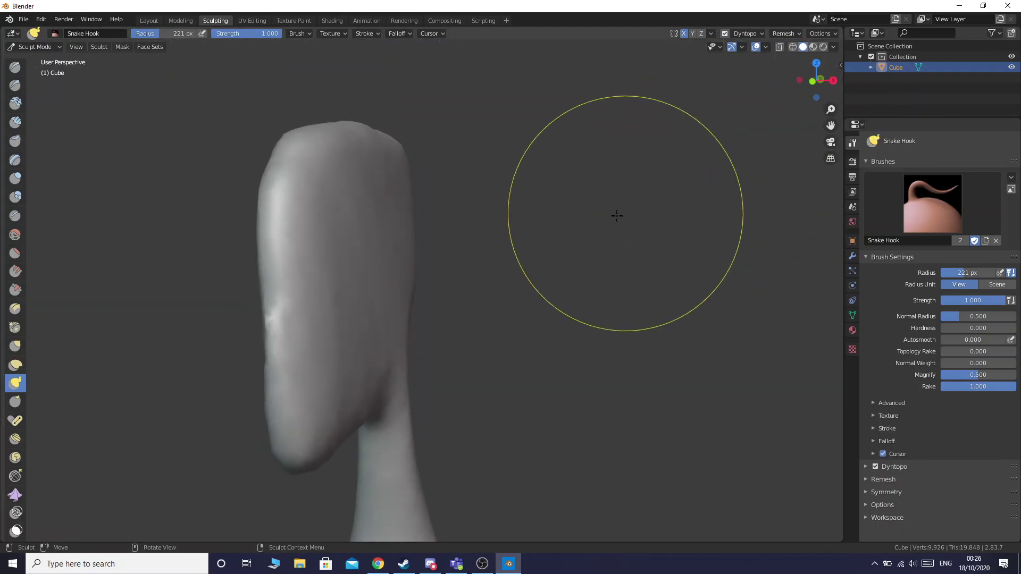
scroll(622, 214, down, 1)
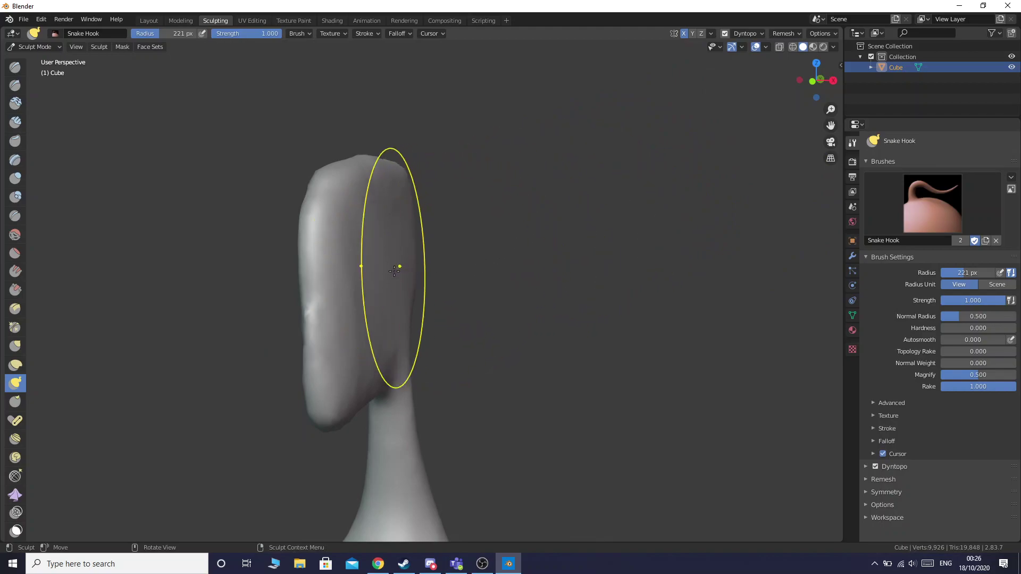
drag(394, 273, 565, 278)
key(ctrl+z)
mouse_move(383, 266)
mouse_down()
mouse_move(472, 277)
mouse_move(422, 262)
mouse_up()
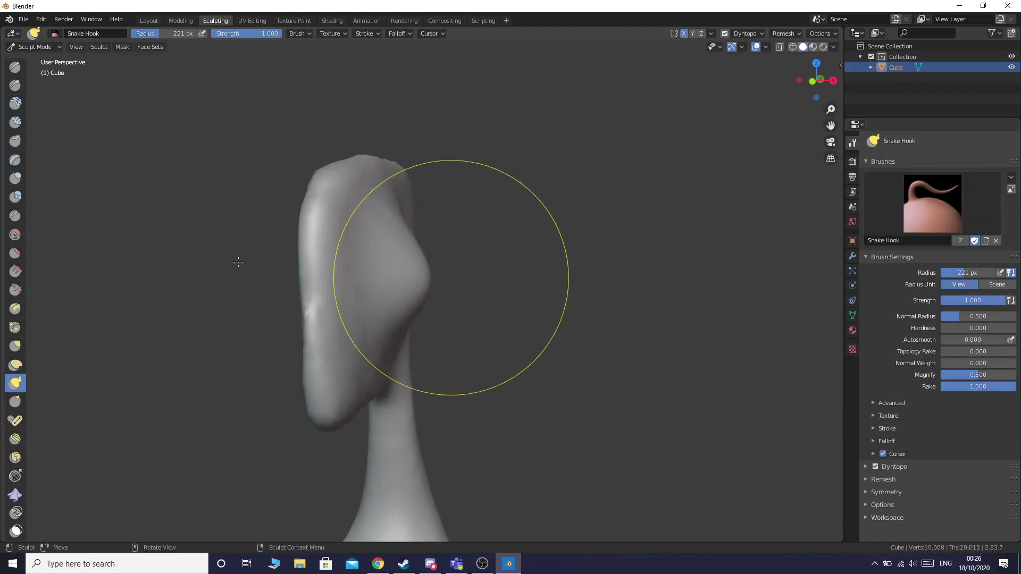
- Set the Inflate brush strength to 0.77 and thicken the sides of the head
click(15, 180)
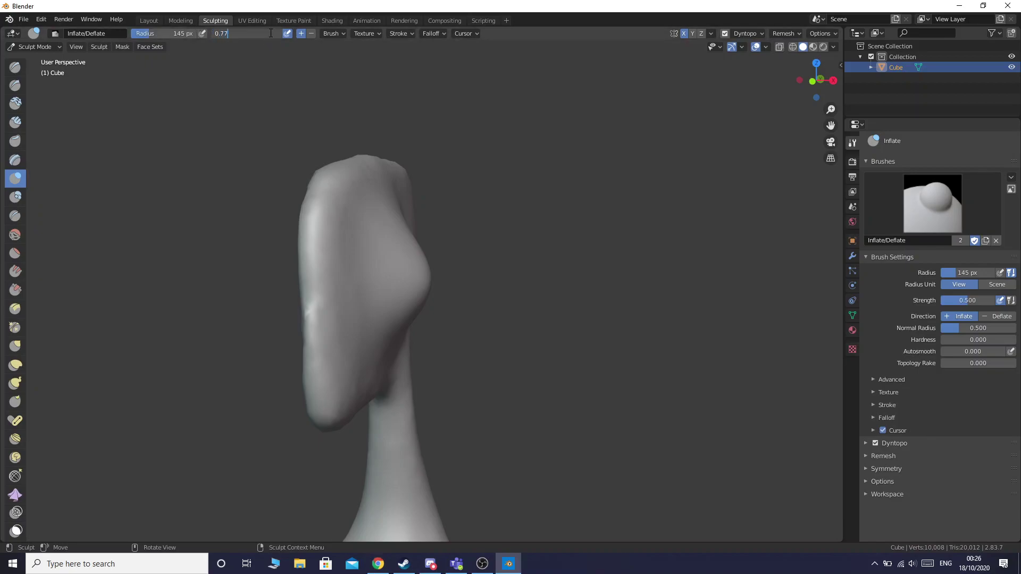
key(Return)
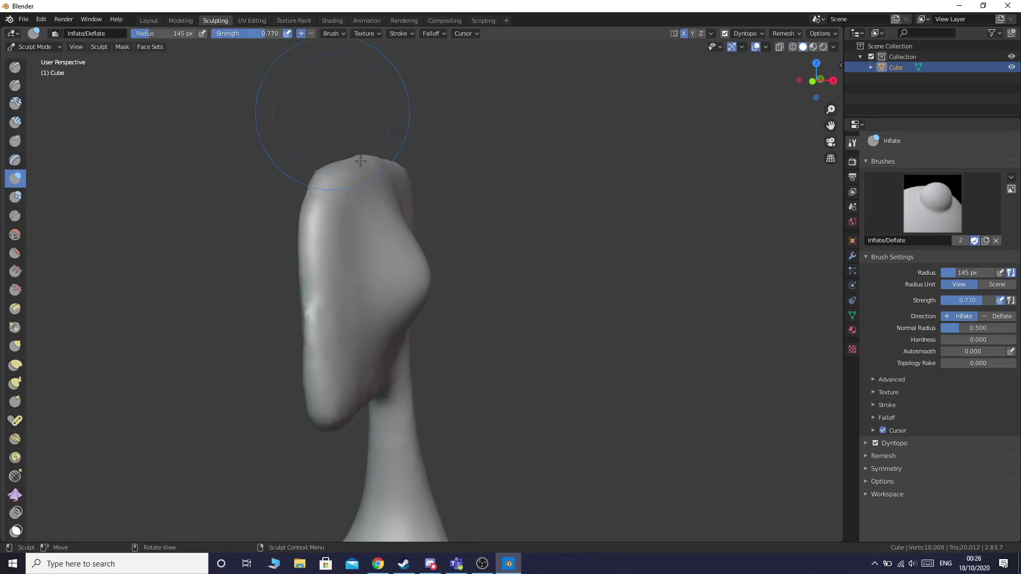
drag(358, 285, 359, 256)
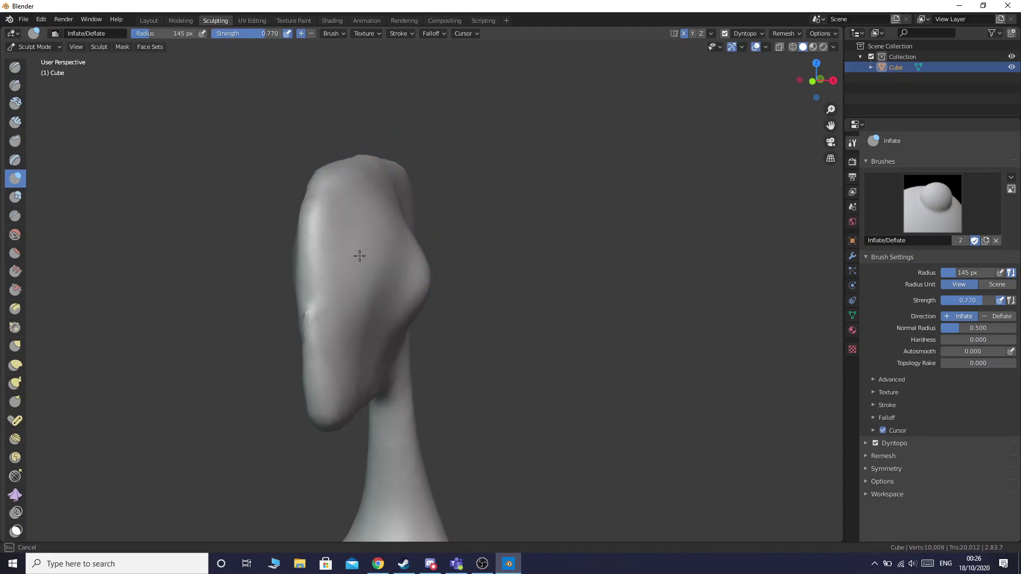
mouse_move(382, 372)
mouse_down()
mouse_move(381, 235)
mouse_move(356, 350)
mouse_move(407, 201)
mouse_up()
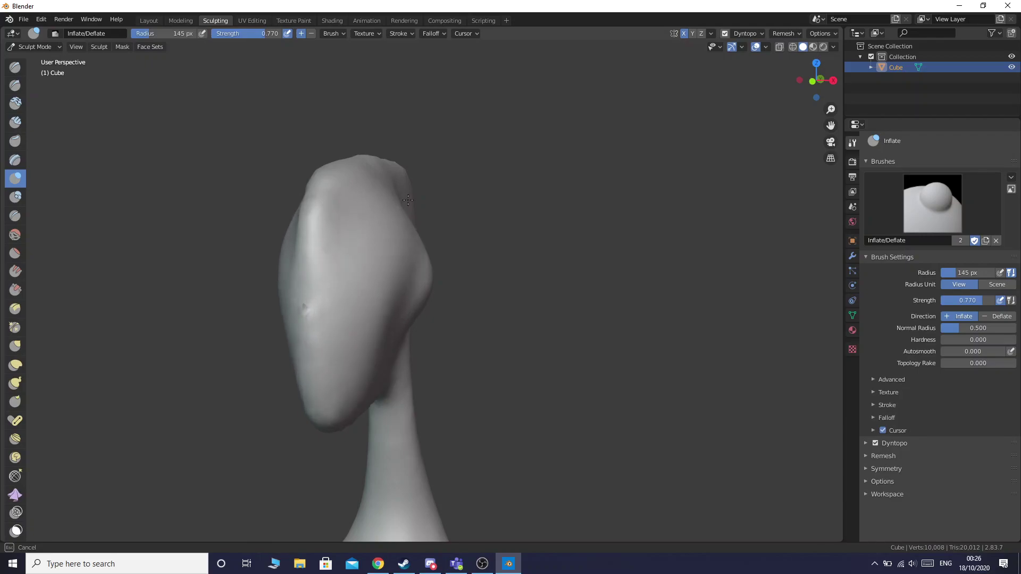
drag(334, 237, 336, 260)
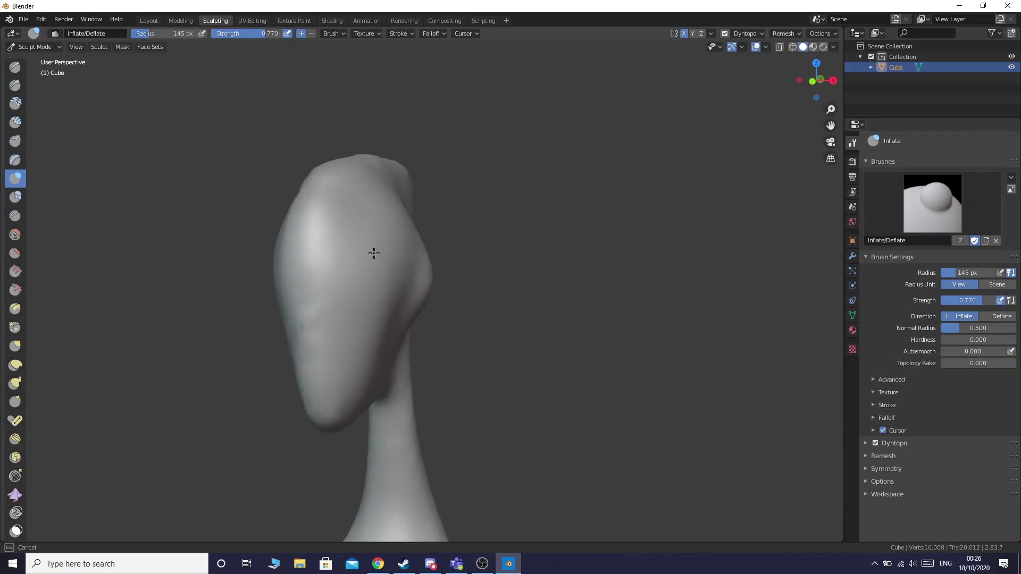
drag(409, 279, 411, 250)
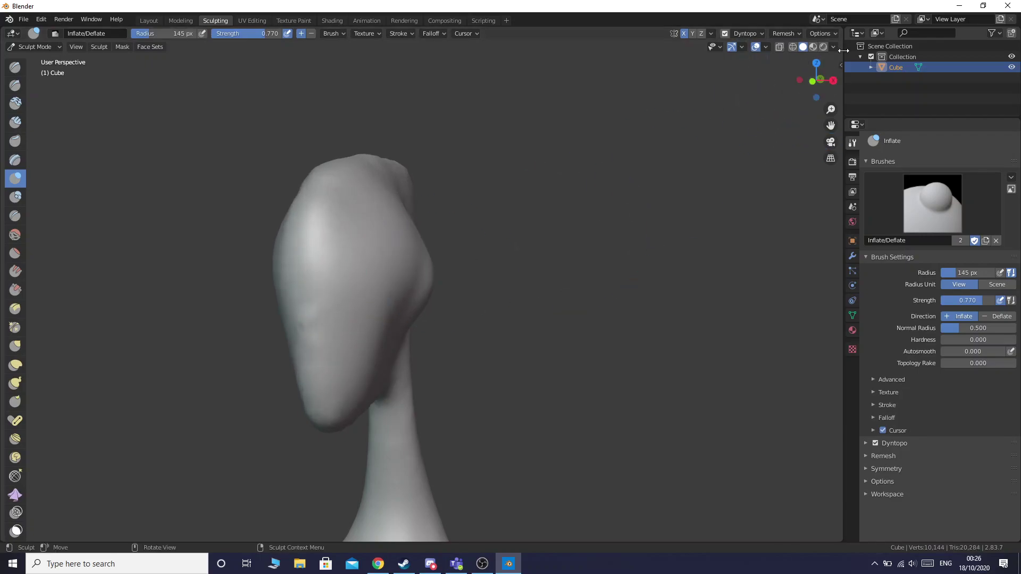
- Inflate the back of the skull, the cheek and the upper neck in the right view
click(833, 80)
mouse_move(290, 270)
mouse_down()
mouse_move(385, 310)
mouse_move(428, 204)
mouse_up()
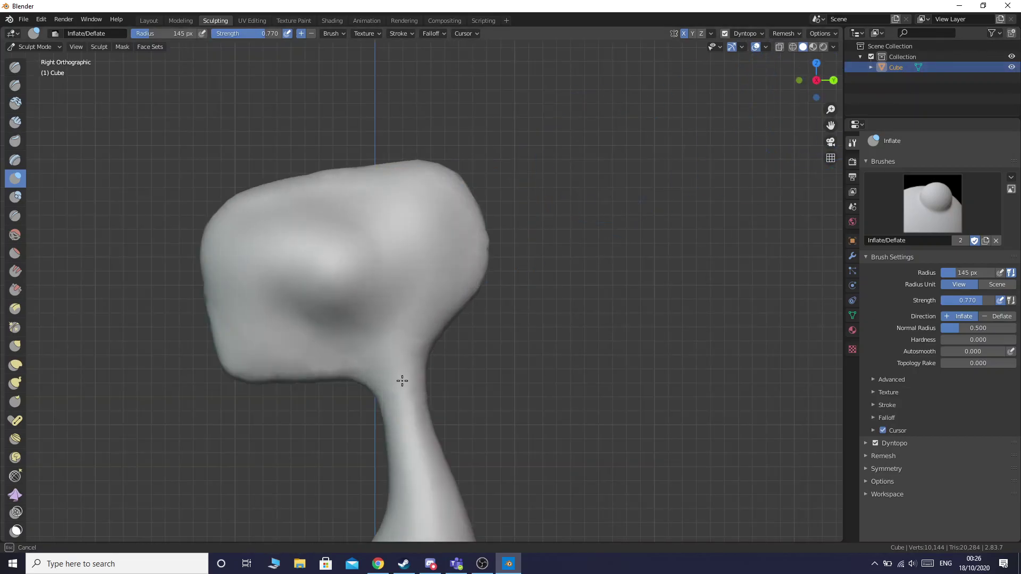
mouse_move(398, 301)
mouse_down()
mouse_move(296, 335)
mouse_move(339, 345)
mouse_move(428, 277)
mouse_up()
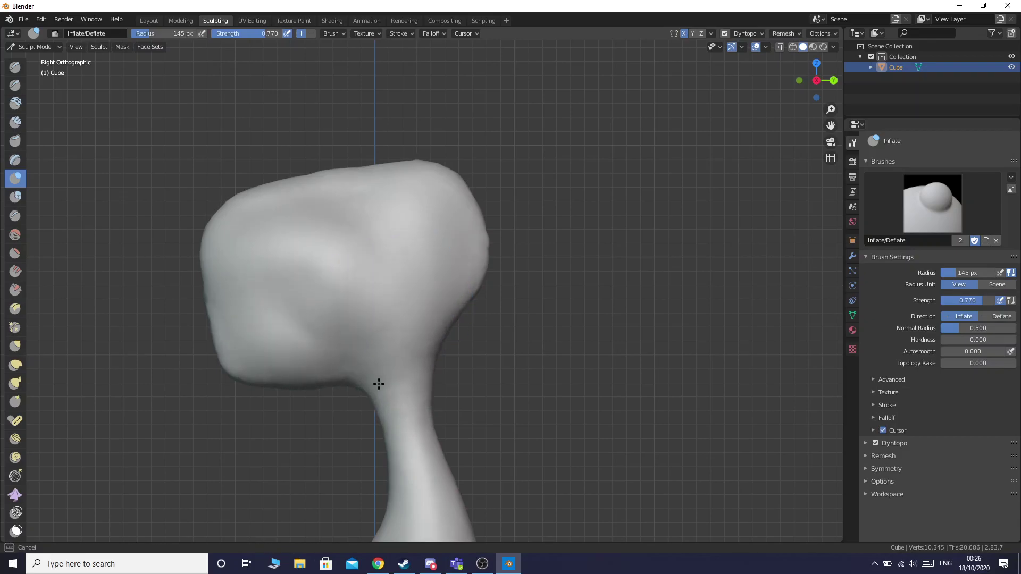
mouse_move(418, 258)
mouse_down()
mouse_move(455, 298)
mouse_move(470, 272)
mouse_move(388, 178)
mouse_move(263, 214)
mouse_move(257, 325)
mouse_up()
mouse_move(282, 332)
mouse_down()
mouse_move(307, 324)
mouse_move(320, 277)
mouse_up()
- Inflate the upper back of the head in the back view to widen and round the skull
click(834, 81)
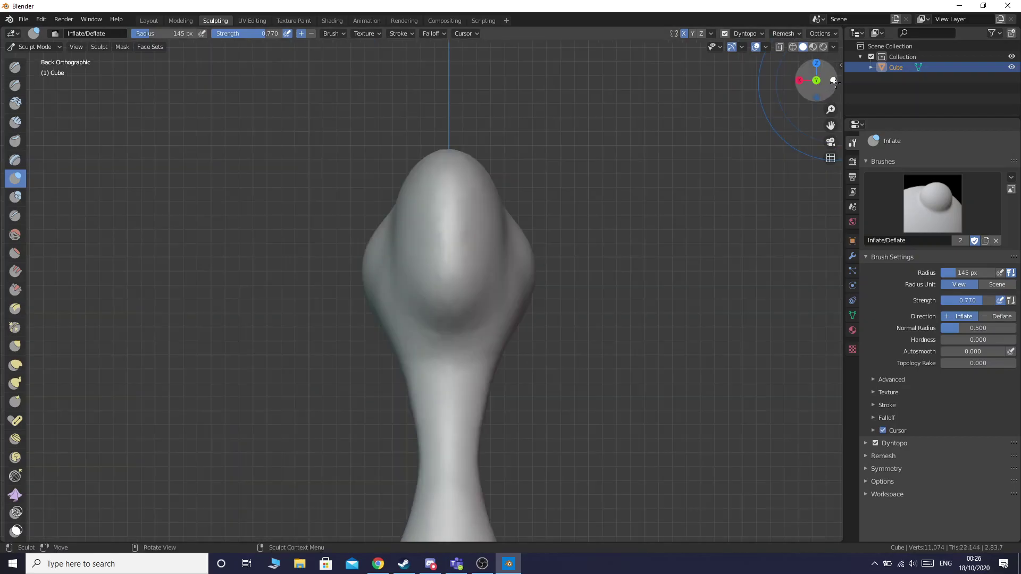
mouse_move(494, 221)
mouse_down()
mouse_move(507, 262)
mouse_move(526, 240)
mouse_move(523, 248)
mouse_up()
mouse_move(479, 171)
mouse_down()
mouse_move(456, 155)
mouse_move(426, 157)
mouse_move(383, 236)
mouse_move(403, 186)
mouse_up()
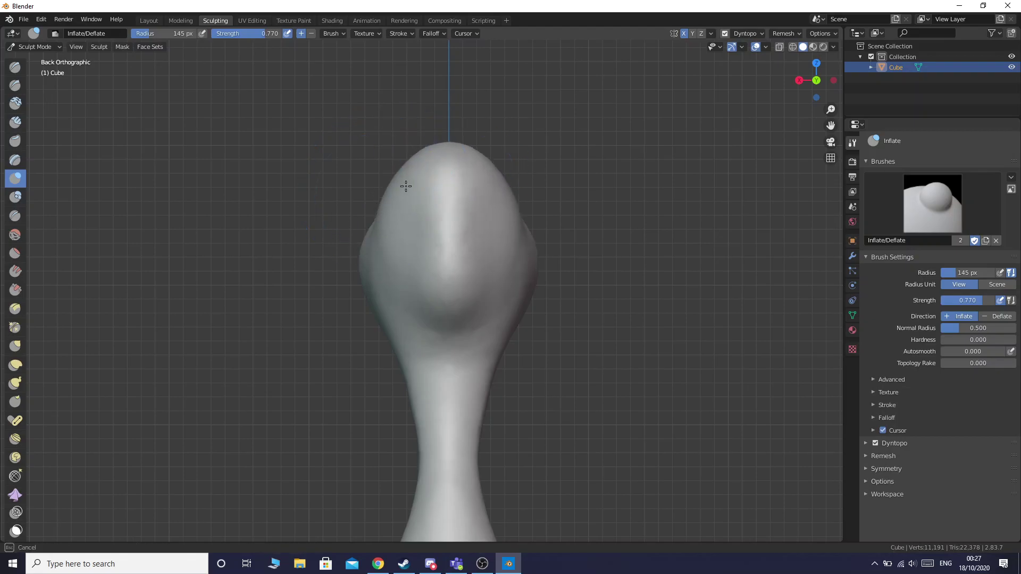
- Inflate the top and side of the head in the right view to fill the hollow above the cheek
drag(803, 79, 800, 81)
click(799, 80)
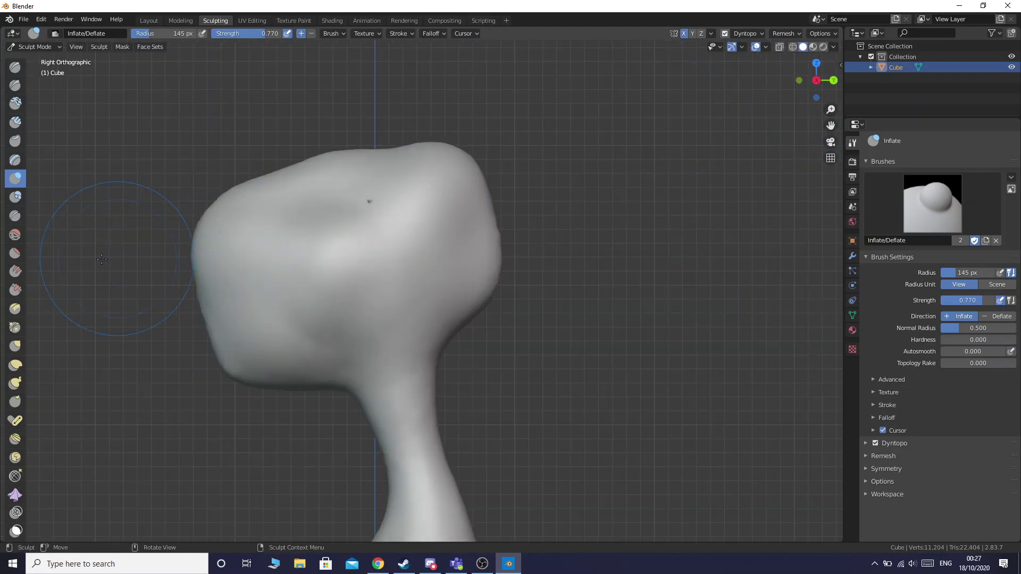
mouse_move(363, 229)
mouse_down()
mouse_move(388, 242)
mouse_move(333, 235)
mouse_move(387, 158)
mouse_move(386, 175)
mouse_move(285, 189)
mouse_move(298, 171)
mouse_up()
scroll(478, 433, down, 6)
scroll(317, 239, up, 2)
mouse_move(317, 239)
mouse_down()
mouse_move(372, 253)
mouse_move(327, 245)
mouse_up()
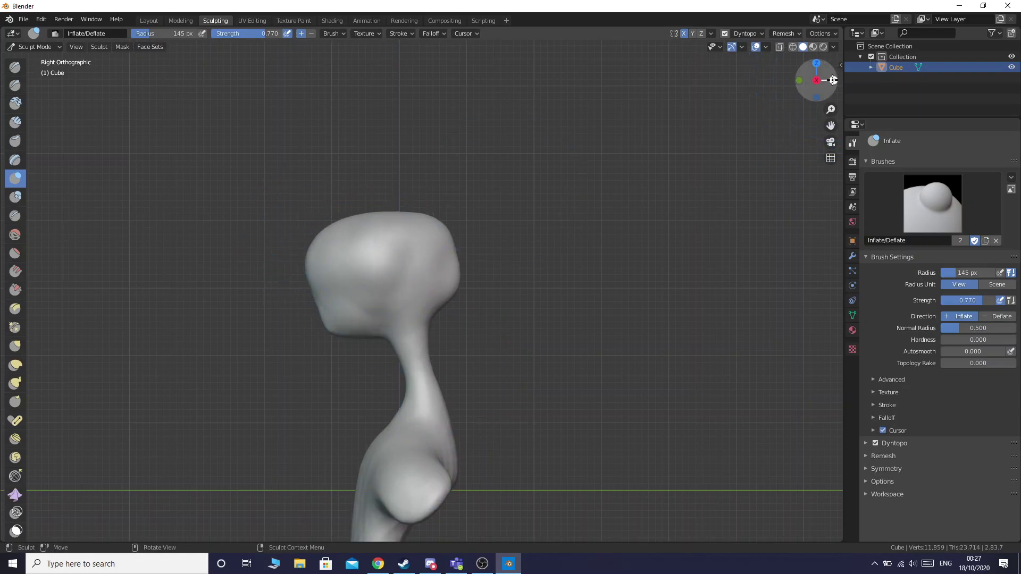
- Inflate the forehead, cheeks and jaw in the front view to round out the face
click(833, 80)
click(833, 80)
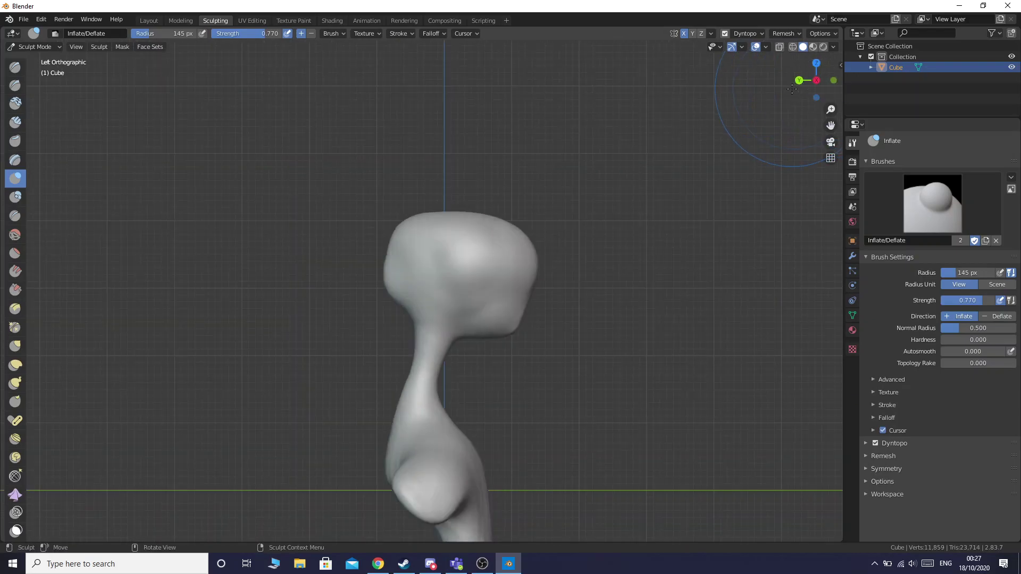
click(817, 80)
click(818, 81)
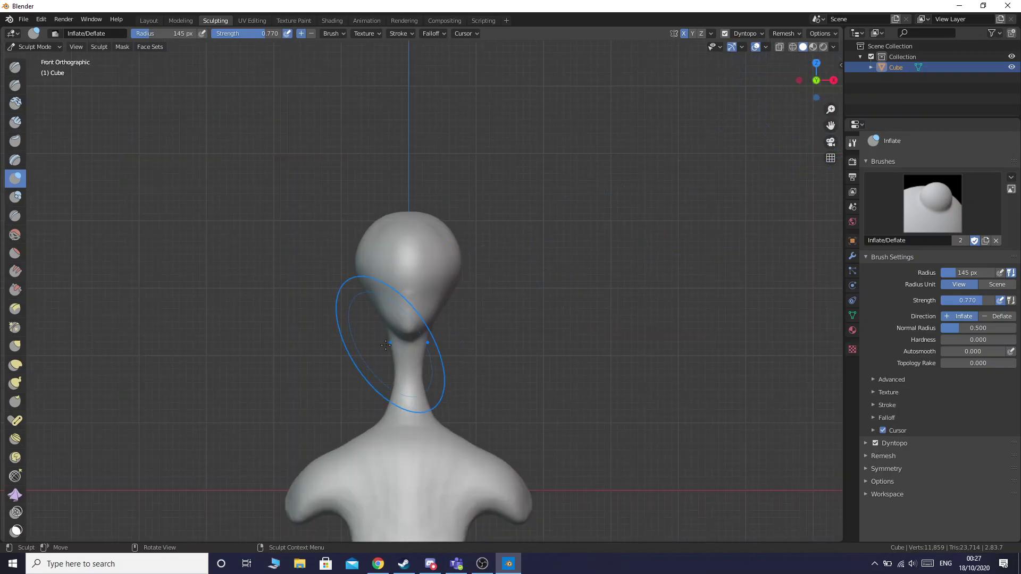
mouse_move(416, 229)
mouse_down()
mouse_move(452, 252)
mouse_move(383, 232)
mouse_move(417, 237)
mouse_move(449, 260)
mouse_move(445, 275)
mouse_move(429, 248)
mouse_move(429, 316)
mouse_up()
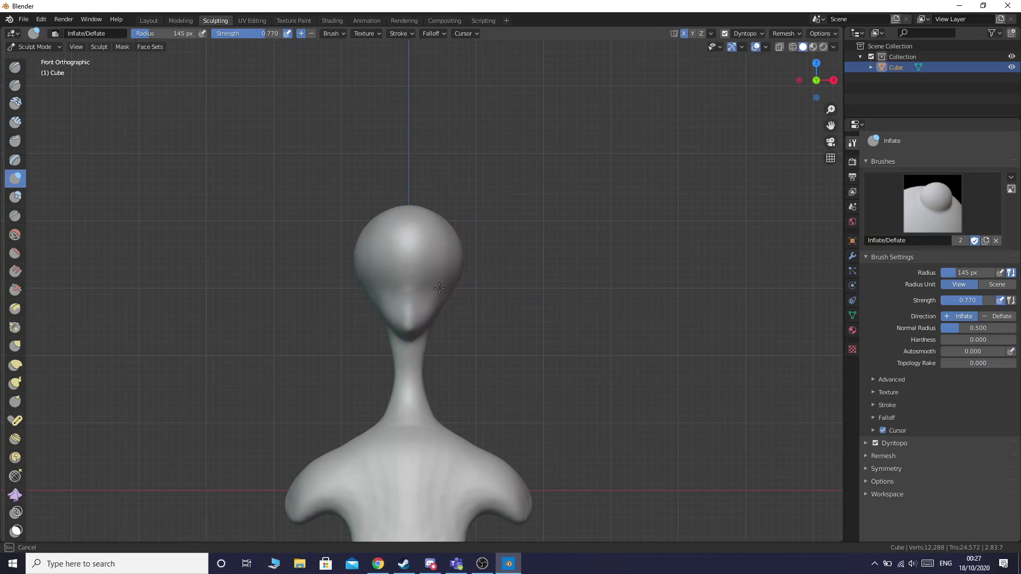
drag(442, 246, 440, 245)
mouse_move(373, 232)
mouse_down()
mouse_move(367, 249)
mouse_move(474, 309)
mouse_move(447, 305)
mouse_move(456, 318)
mouse_move(445, 303)
mouse_move(448, 253)
mouse_move(437, 302)
mouse_up()
drag(441, 255, 440, 255)
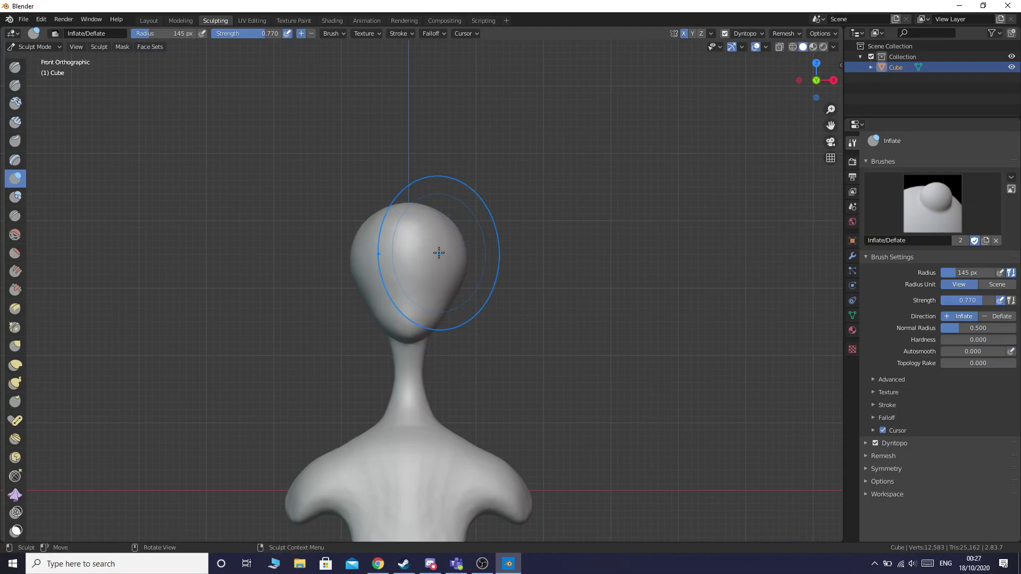
- Even out the middle of the face from forehead to chin in the front view
drag(408, 216, 414, 263)
mouse_move(413, 326)
mouse_down()
mouse_move(406, 222)
mouse_move(414, 245)
mouse_up()
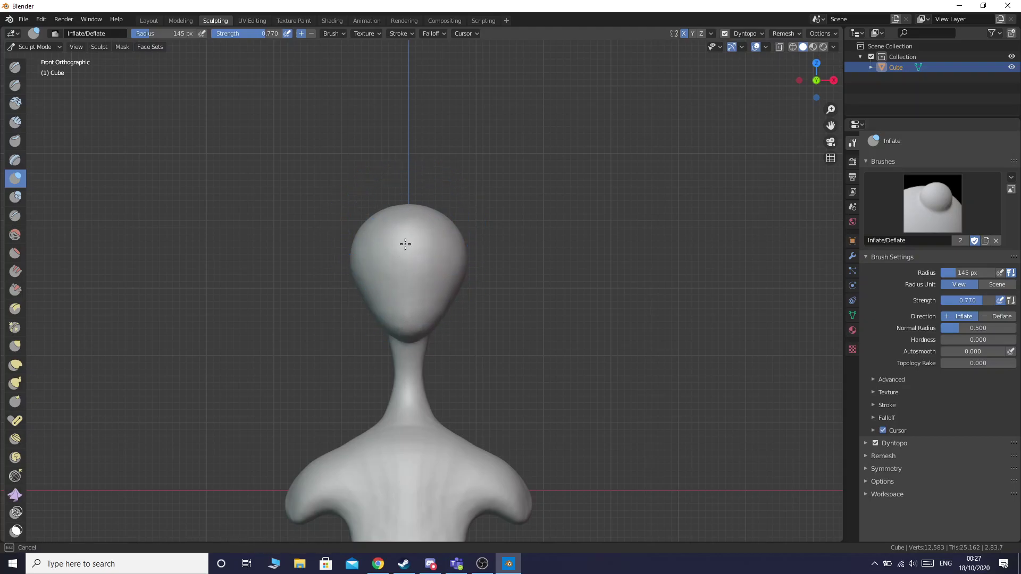
drag(411, 293, 411, 320)
drag(408, 221, 408, 322)
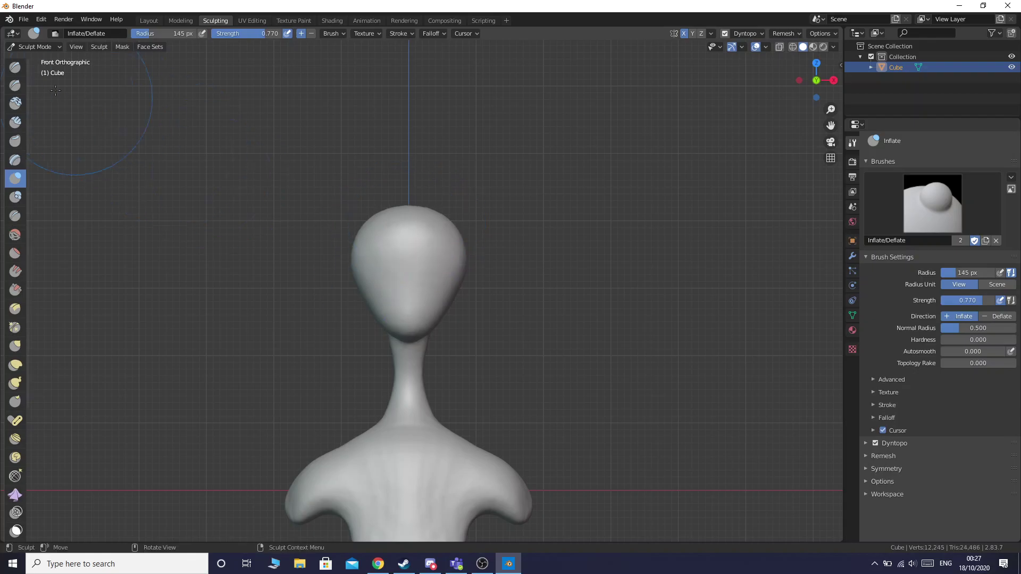
click(23, 68)
drag(406, 220, 408, 315)
drag(407, 277, 406, 209)
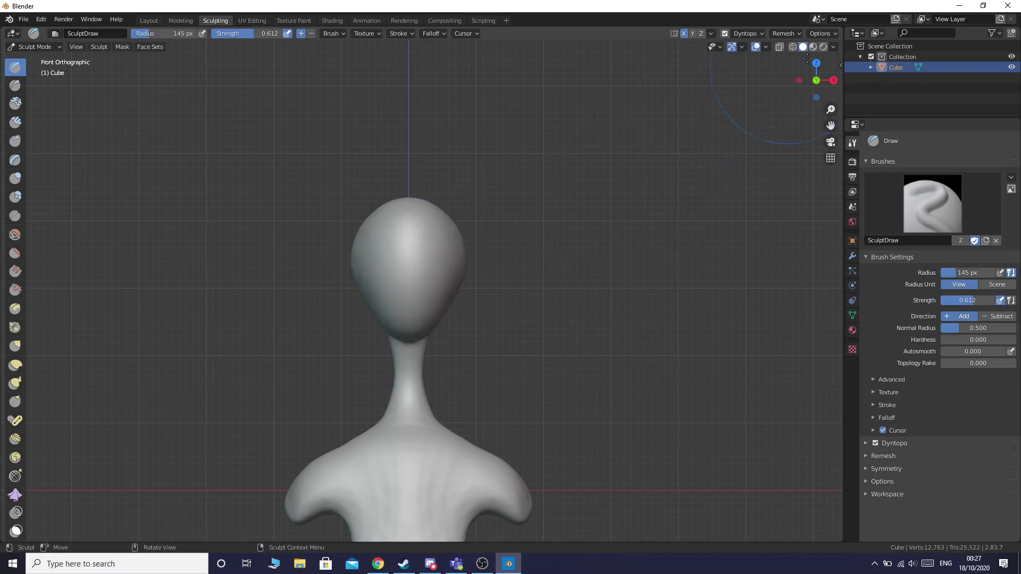
click(833, 81)
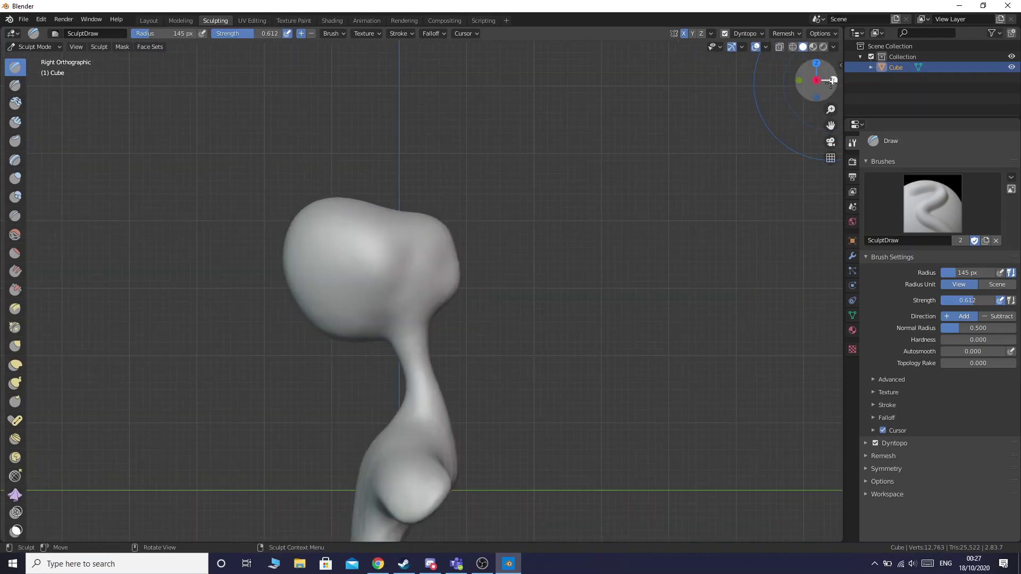
key(ctrl+z)
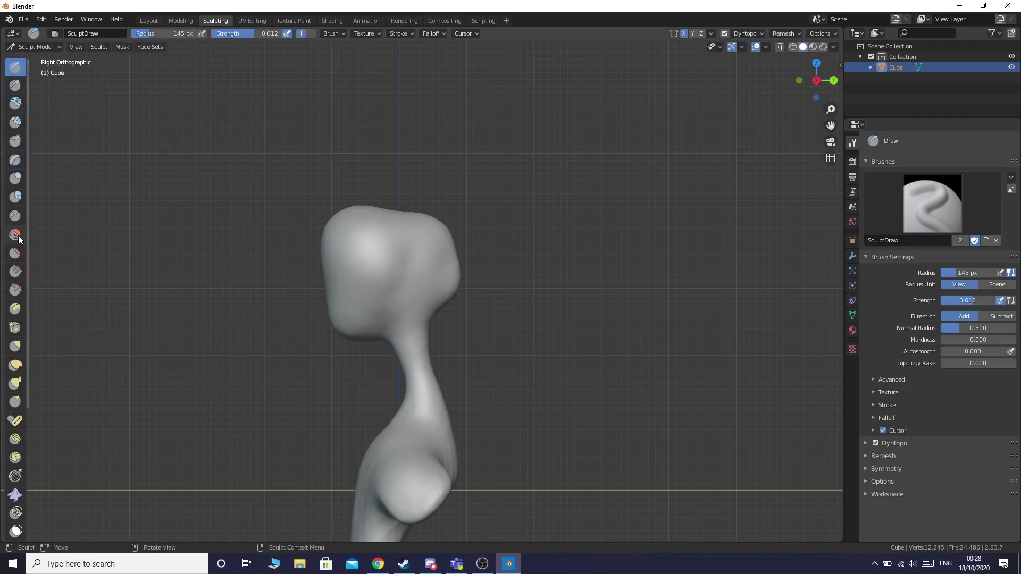
- Inflate the head and thicken the neck in the right view, finishing in the front view
click(15, 178)
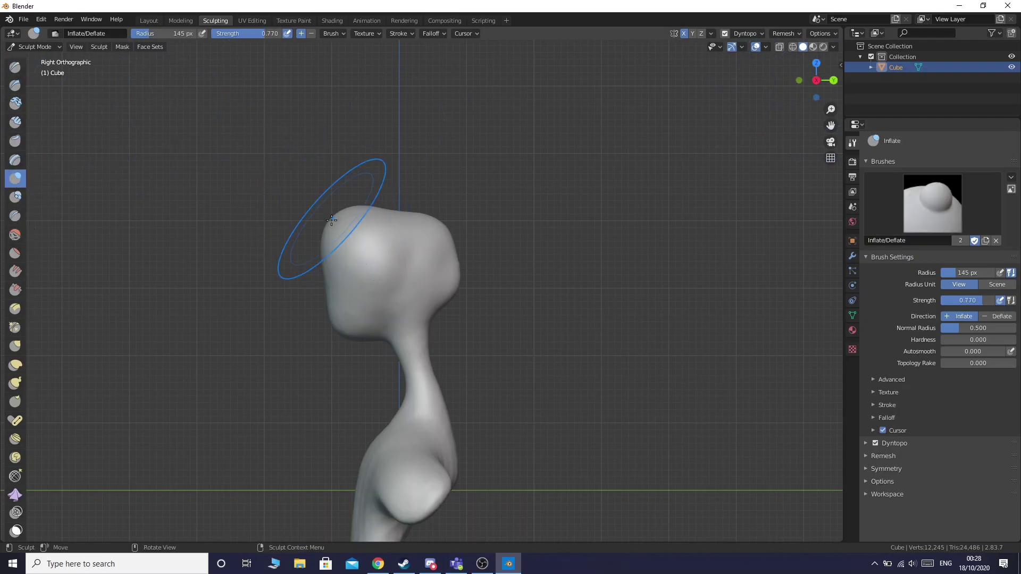
mouse_move(329, 227)
mouse_down()
mouse_move(330, 326)
mouse_move(317, 255)
mouse_move(392, 278)
mouse_move(431, 242)
mouse_move(409, 222)
mouse_move(405, 337)
mouse_move(547, 293)
mouse_move(406, 342)
mouse_move(424, 376)
mouse_move(413, 376)
mouse_move(438, 383)
mouse_move(429, 360)
mouse_up()
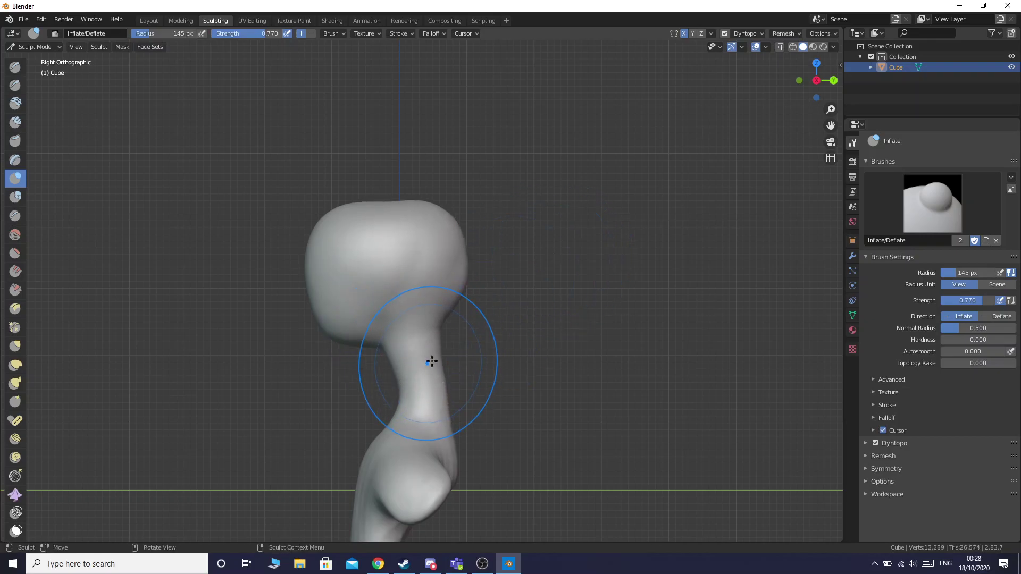
click(833, 80)
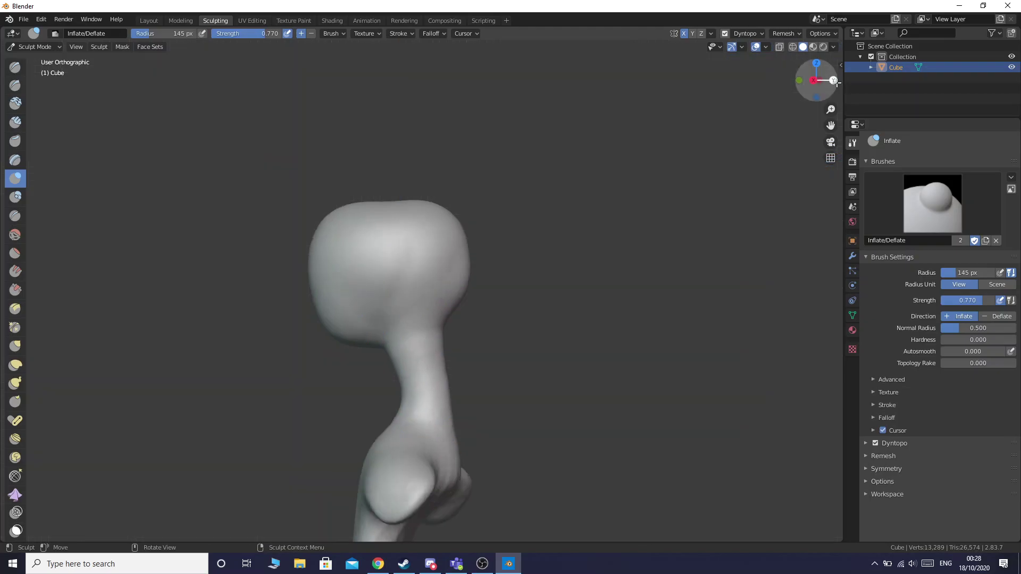
click(833, 80)
click(833, 81)
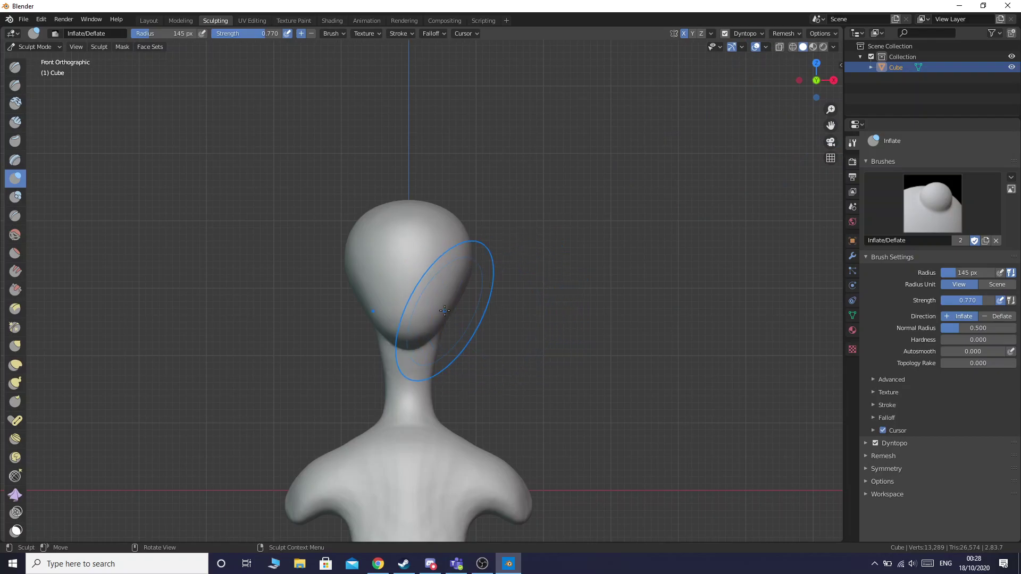
- Inflate the crown of the head in the top view and return to the front view
key(alt+Tab)
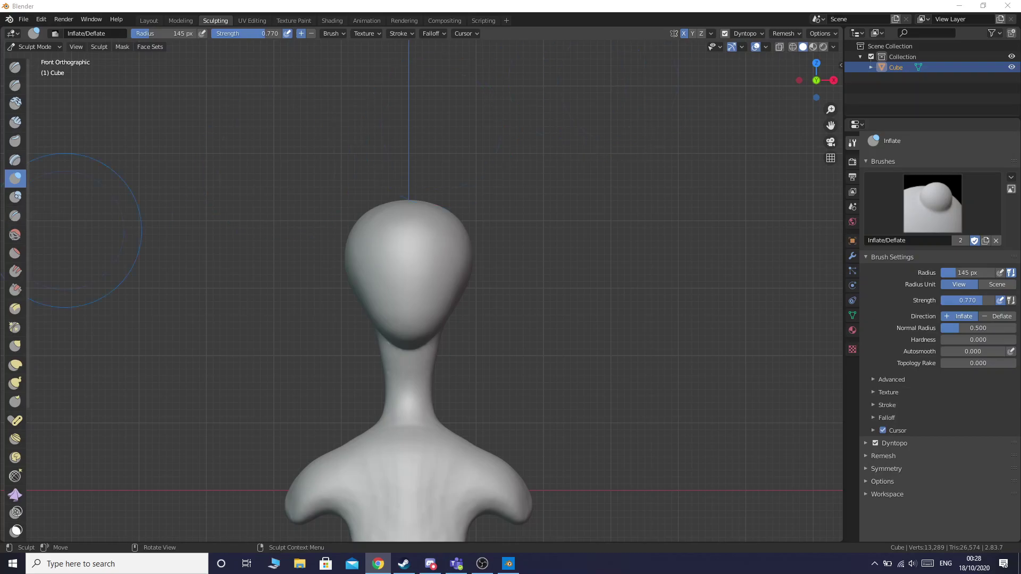
click(817, 62)
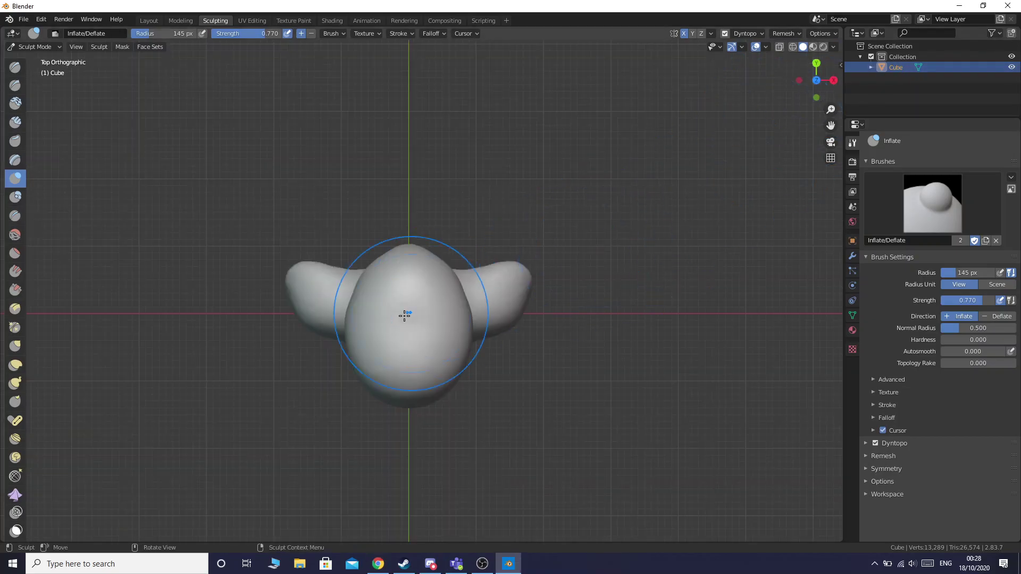
drag(408, 282, 403, 355)
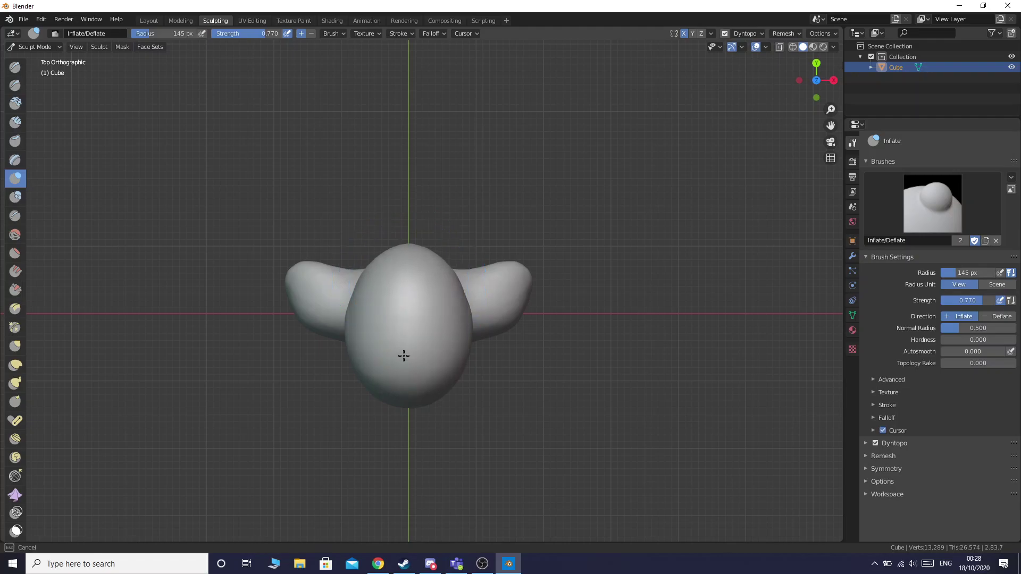
drag(653, 165, 801, 74)
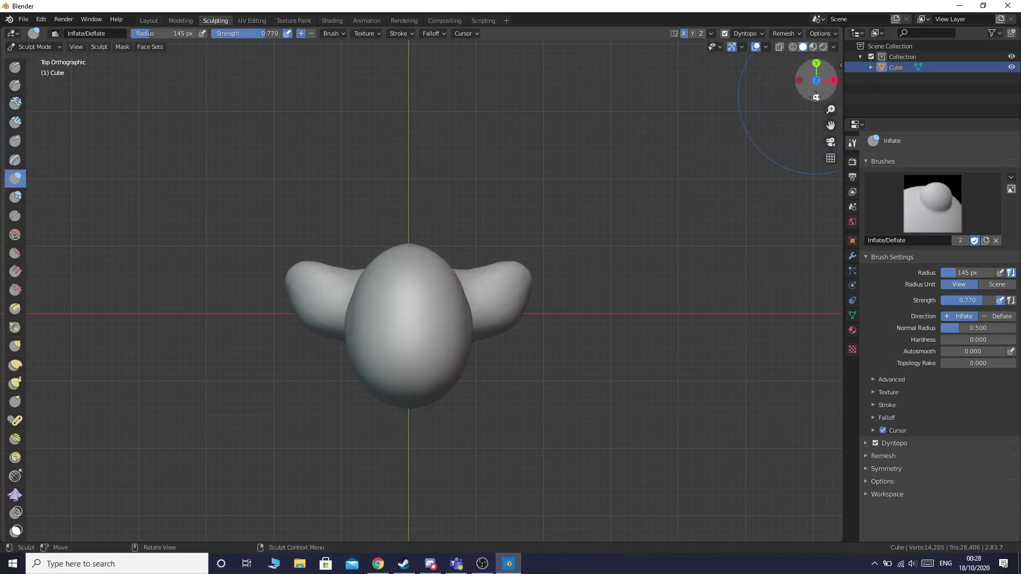
click(816, 97)
key(alt+Tab)
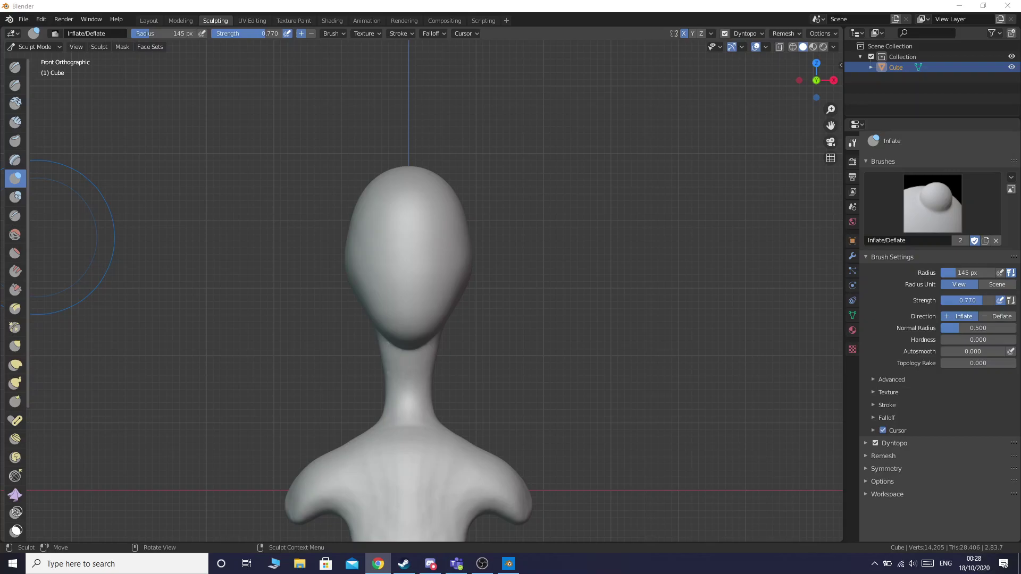
- Choose the Clay Strips brush and set its radius to 71 px, with the head turned to a side angle
click(15, 123)
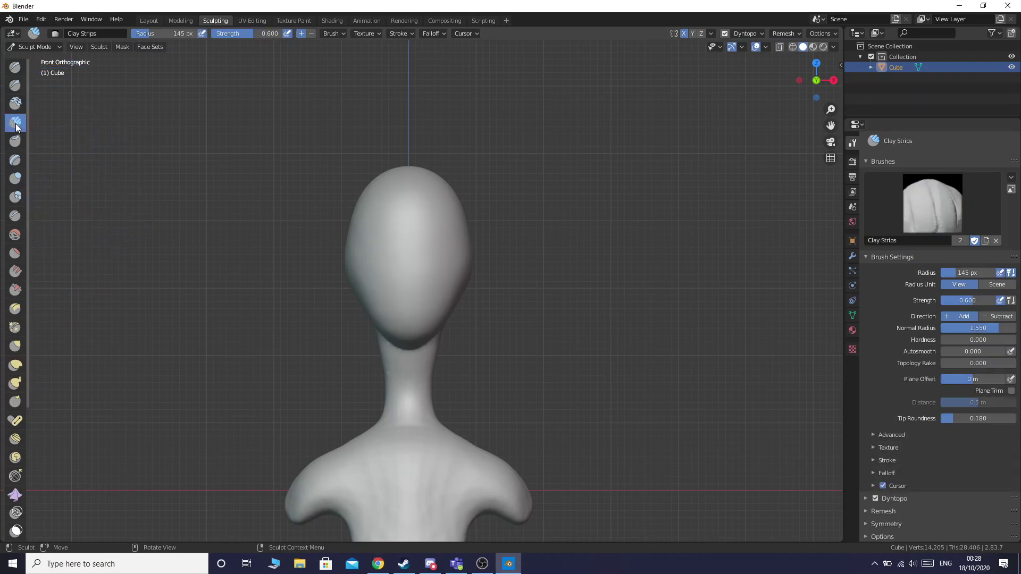
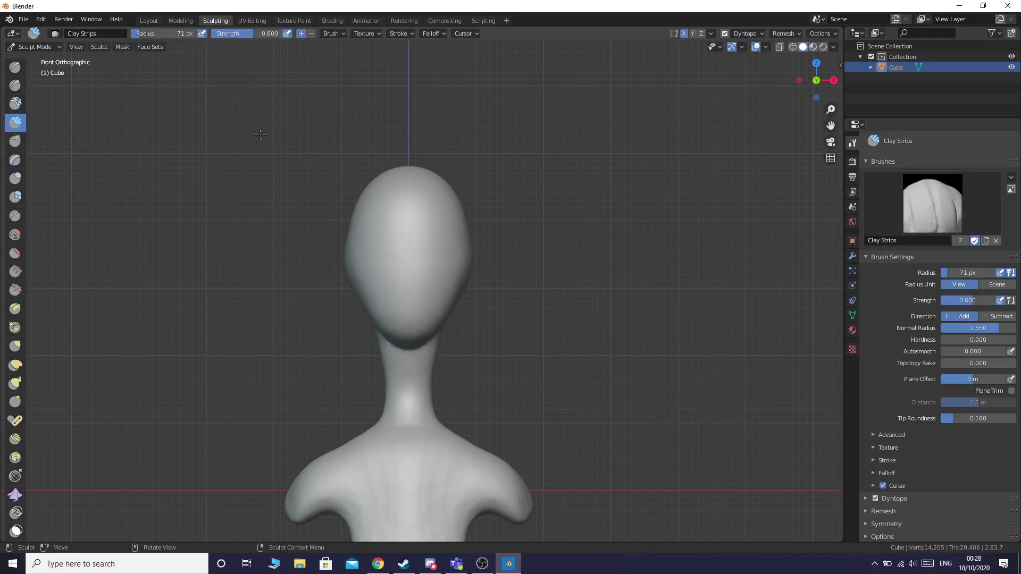
scroll(410, 317, up, 2)
drag(817, 81, 758, 71)
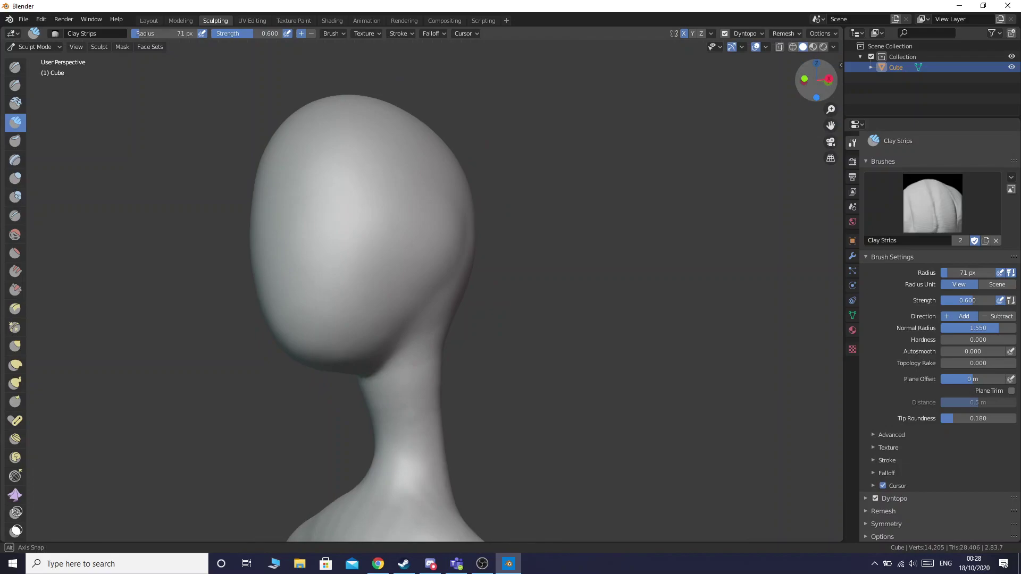
middle_drag(457, 306, 440, 295)
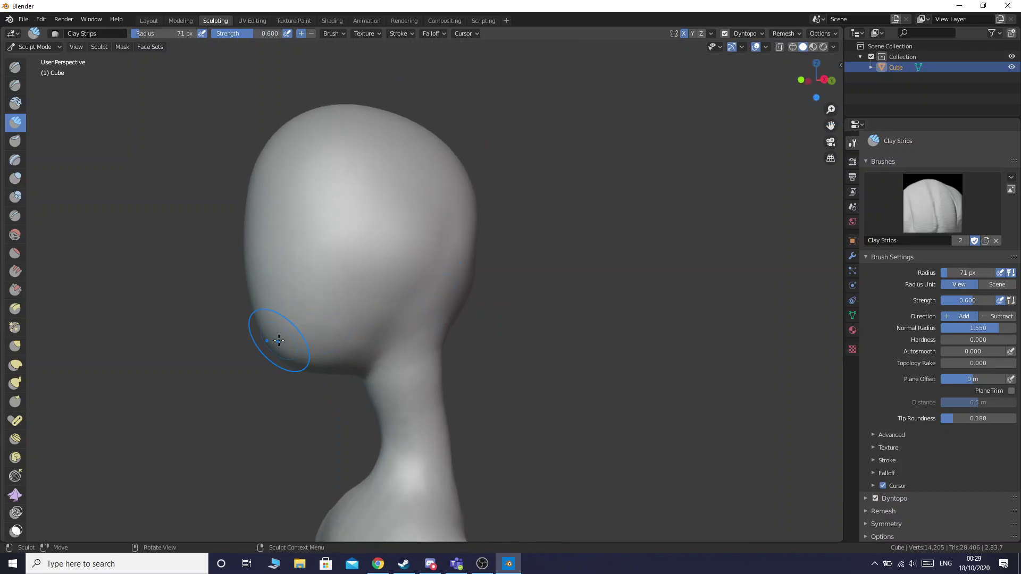
click(378, 564)
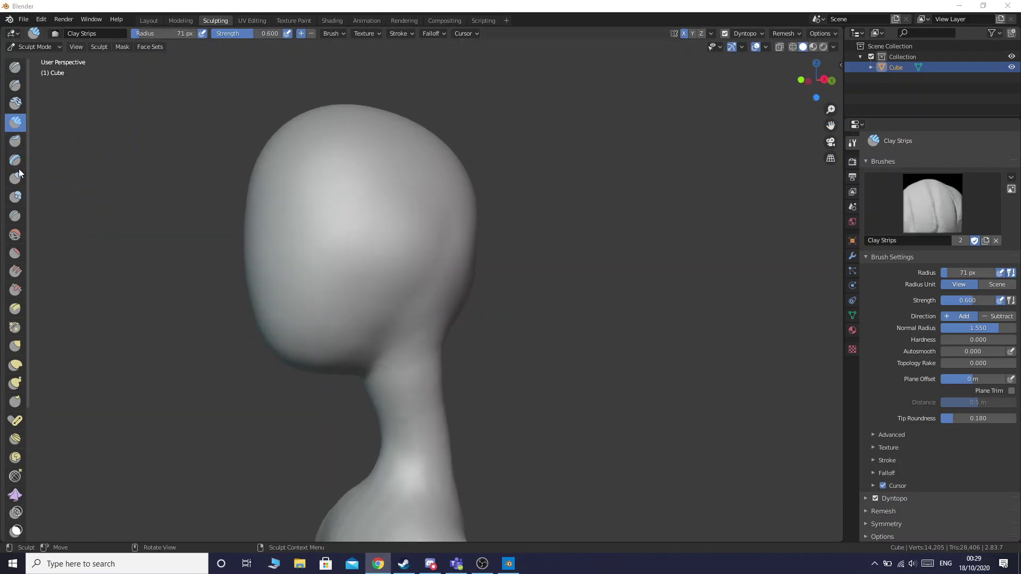
- Try to pull a chin forward from the lower face with the Snake Hook brush
click(16, 383)
drag(298, 352, 250, 365)
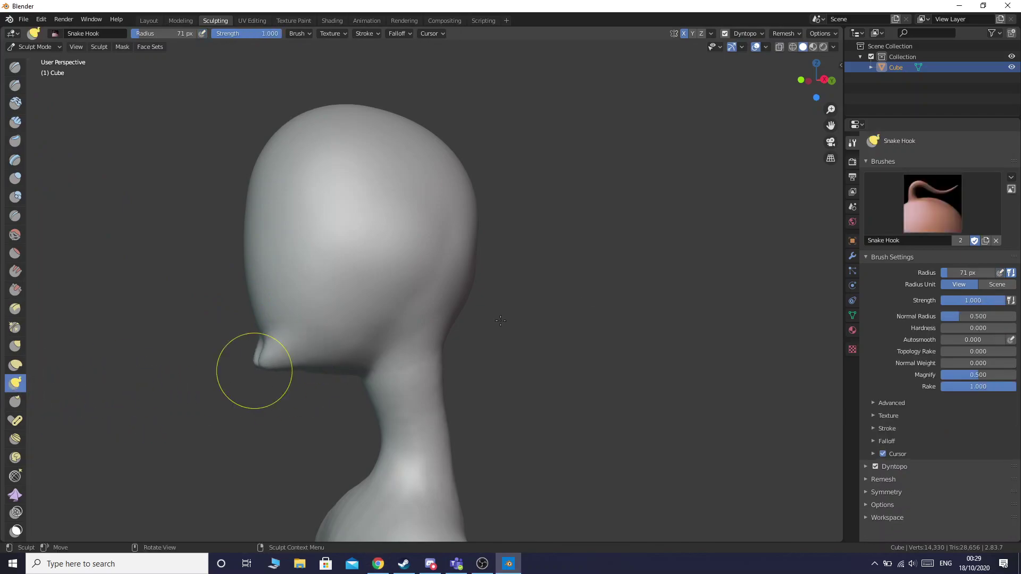
key(ctrl+z)
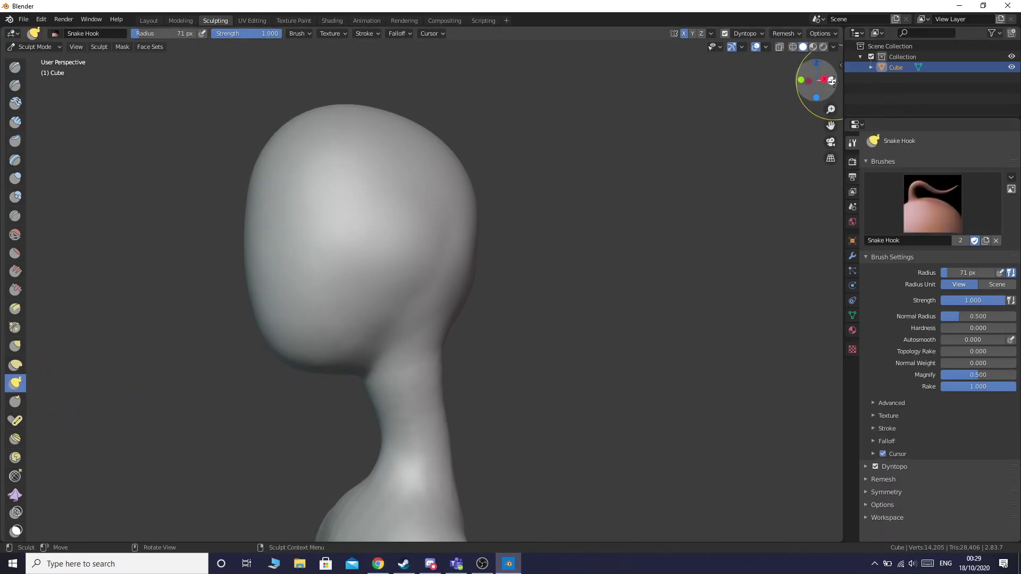
- Try the Snake Hook pull on the chin again from a three-quarter view
click(833, 81)
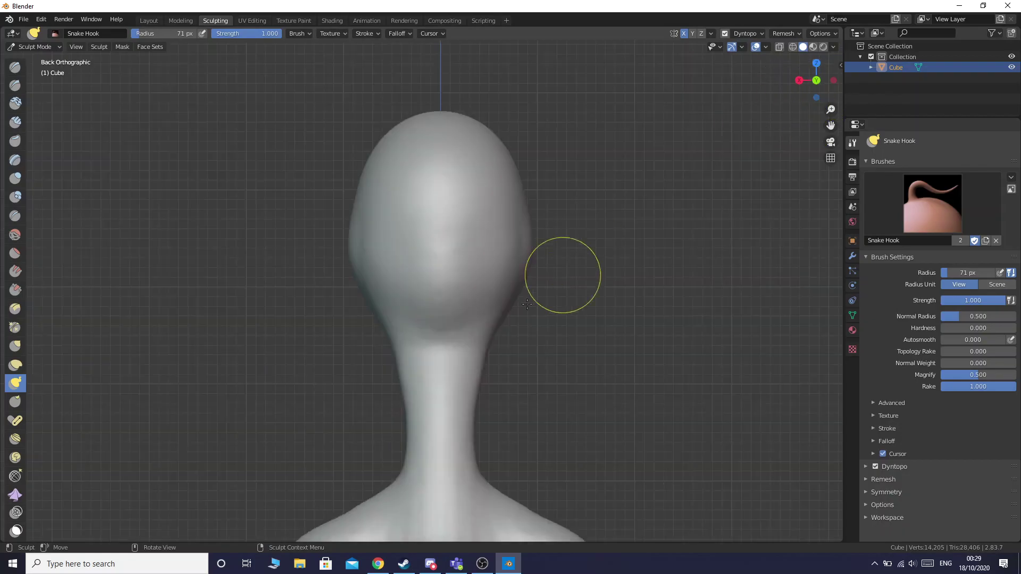
click(817, 81)
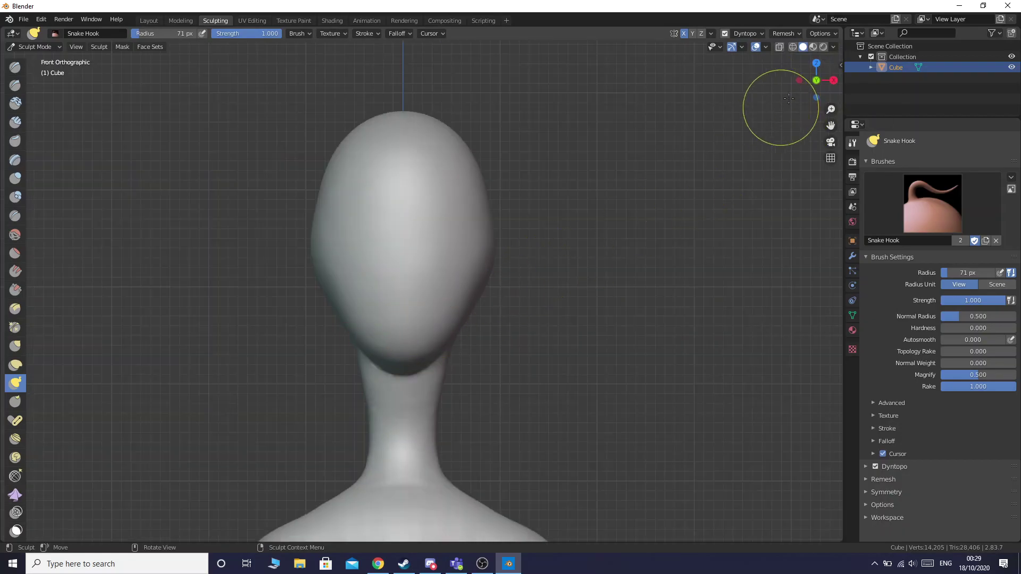
click(833, 80)
drag(815, 85, 499, 282)
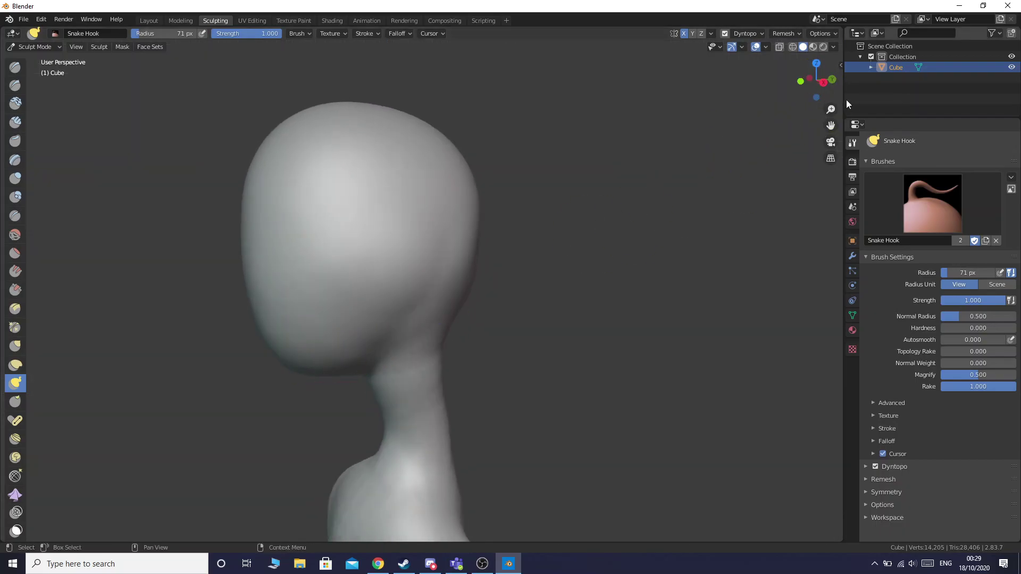
drag(815, 85, 650, 176)
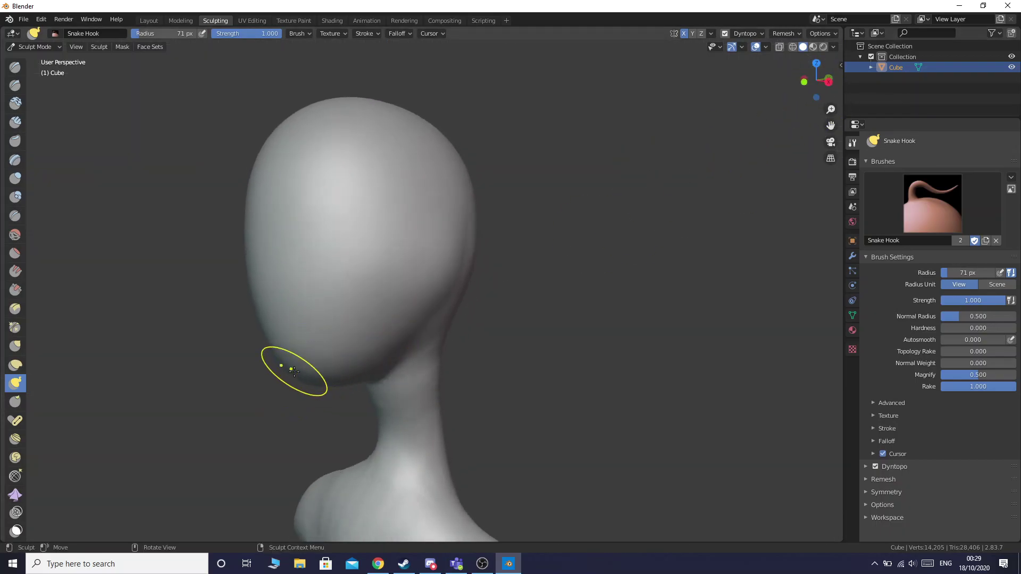
mouse_move(293, 379)
mouse_down()
mouse_move(269, 409)
mouse_move(292, 383)
mouse_move(261, 374)
mouse_move(320, 376)
mouse_move(290, 367)
mouse_move(274, 330)
mouse_move(263, 349)
mouse_up()
key(ctrl+z)
- Try to build up the chin and lower face with the Inflate brush
click(24, 176)
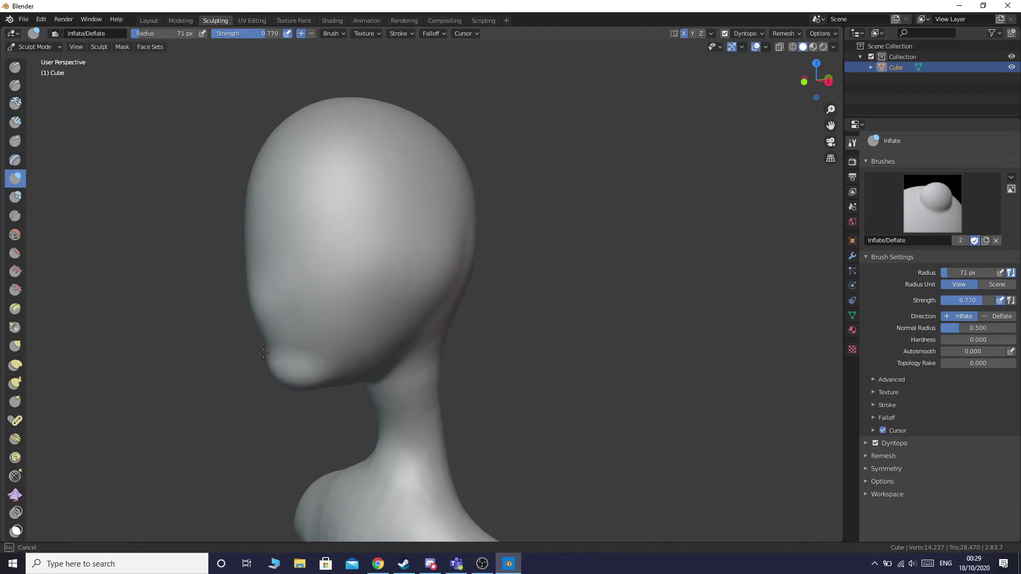
drag(268, 307, 75, 297)
key(Escape)
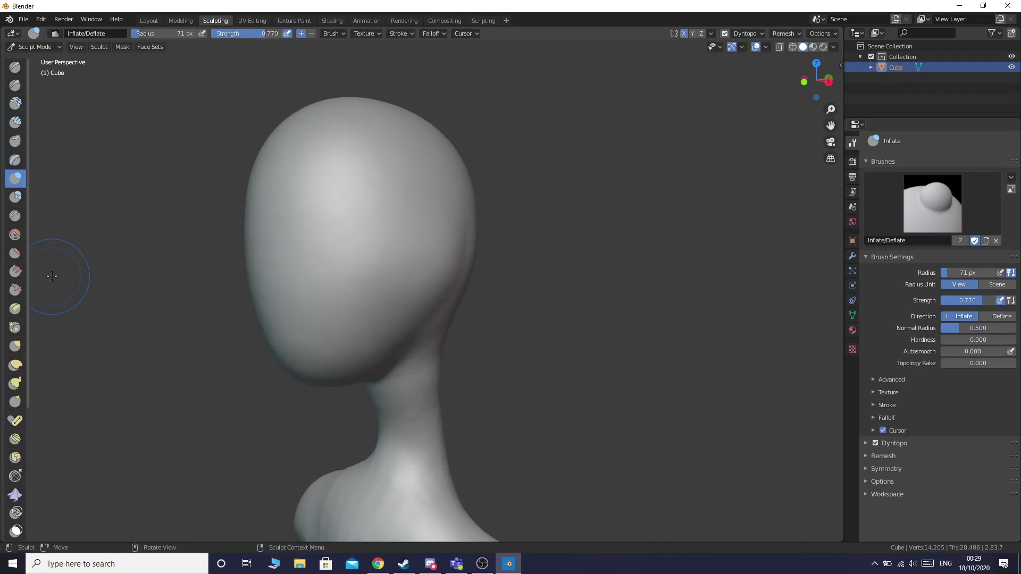
- Try to draw the chin outward and upward in short Snake Hook strokes
click(21, 385)
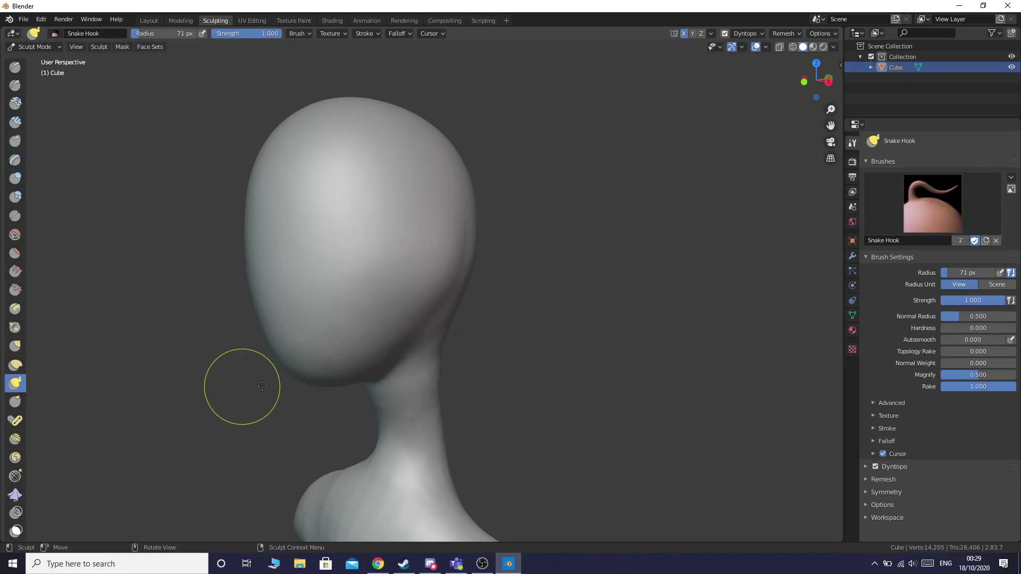
mouse_move(292, 375)
mouse_down()
mouse_move(251, 388)
mouse_move(291, 378)
mouse_up()
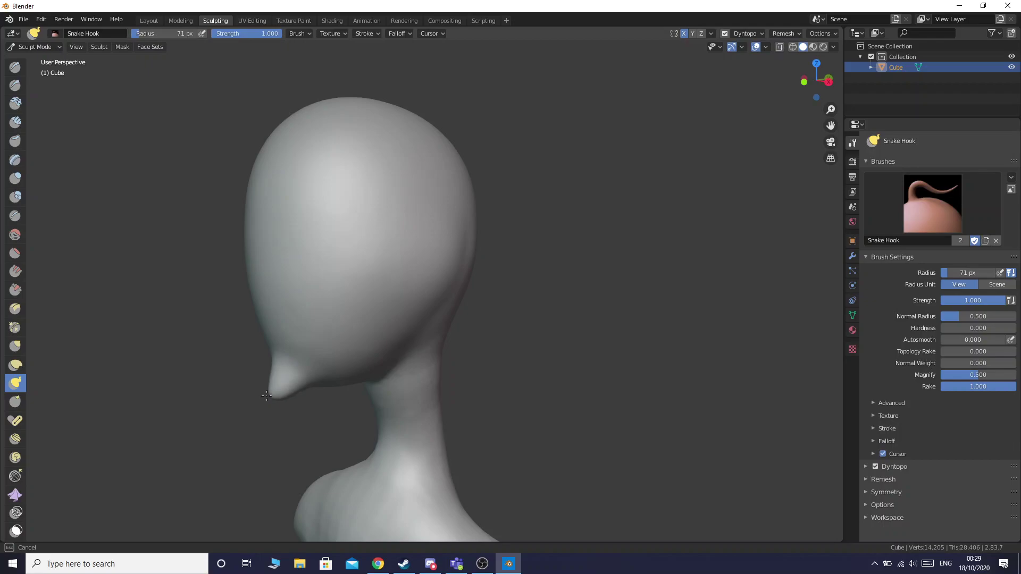
mouse_move(258, 395)
mouse_down()
mouse_move(297, 383)
mouse_move(274, 371)
mouse_move(292, 381)
mouse_move(171, 387)
mouse_up()
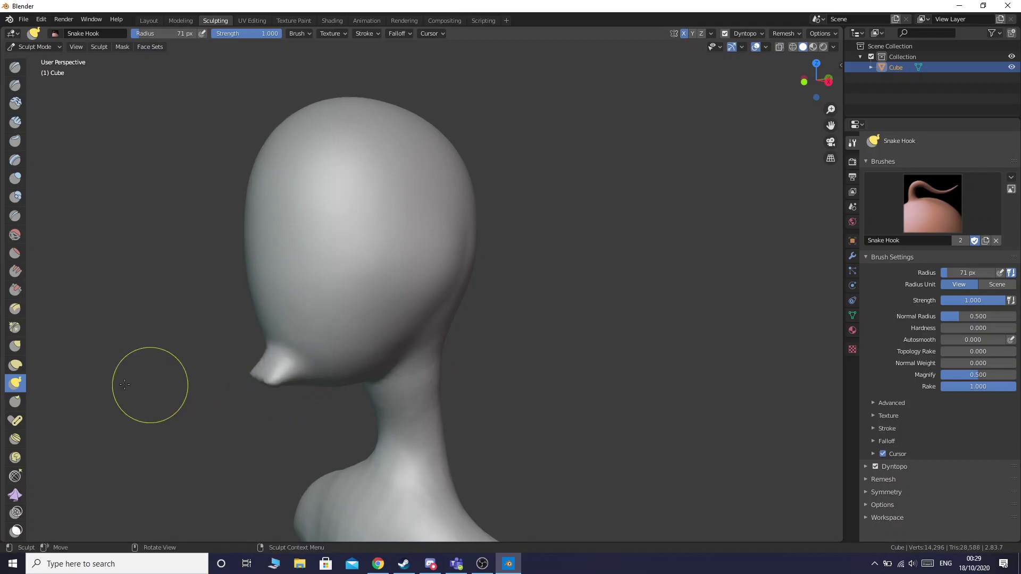
key(ctrl+z)
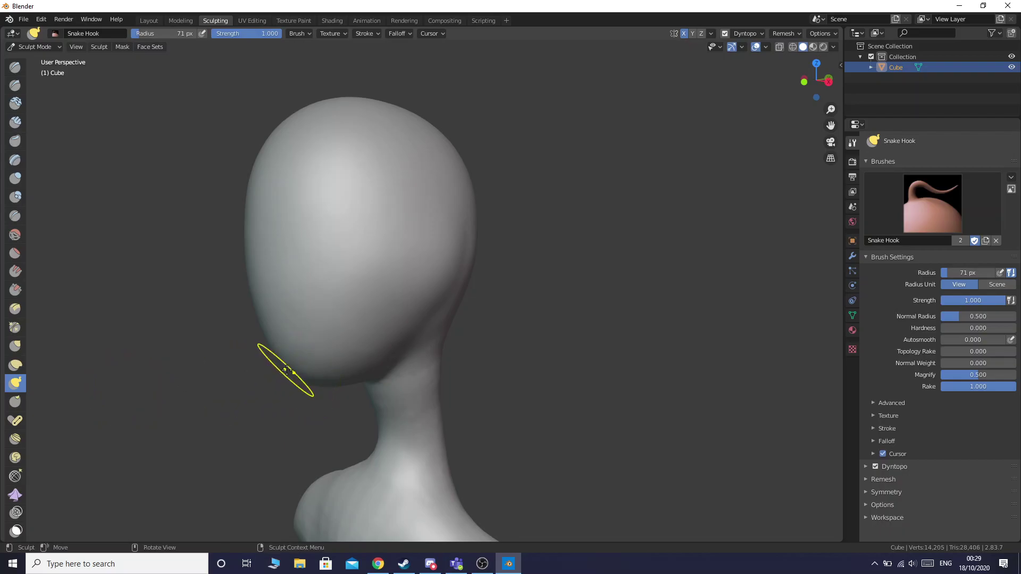
- Pull the chin forward with Snake Hook and inflate the jawline from the chin back toward the neck
drag(292, 373, 256, 383)
click(14, 178)
mouse_move(255, 301)
mouse_down()
mouse_move(266, 316)
mouse_move(264, 373)
mouse_move(253, 344)
mouse_move(290, 367)
mouse_move(278, 372)
mouse_move(383, 375)
mouse_up()
drag(308, 378, 446, 324)
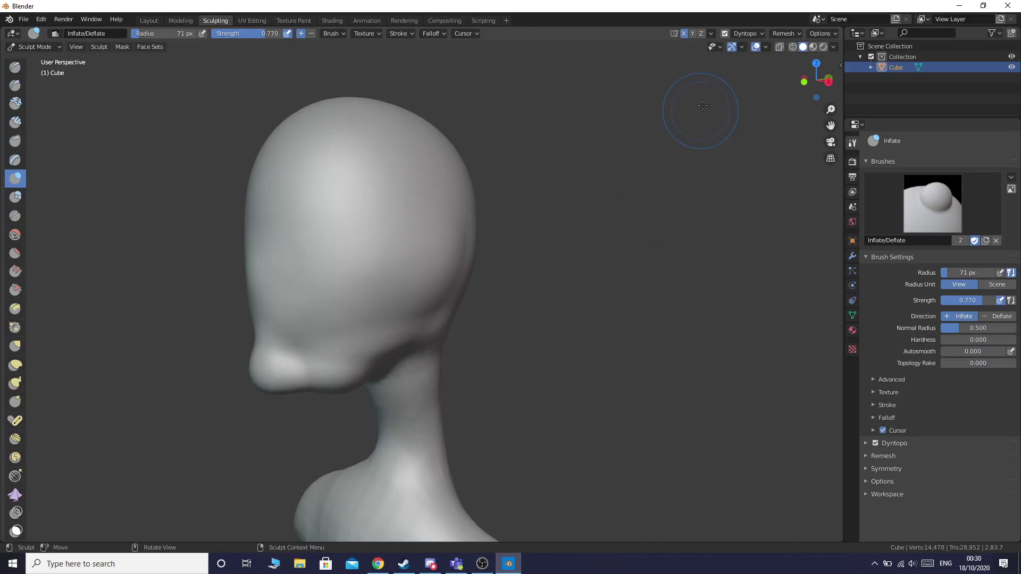
- Inflate the lower jaw and the front of the face from the forehead down to the jaw
middle_drag(564, 341, 364, 236)
mouse_move(365, 198)
mouse_down()
mouse_move(373, 300)
mouse_move(410, 212)
mouse_move(410, 303)
mouse_move(394, 237)
mouse_move(355, 272)
mouse_move(322, 199)
mouse_move(309, 213)
mouse_move(329, 173)
mouse_up()
mouse_move(814, 81)
mouse_down()
mouse_move(818, 144)
mouse_move(799, 179)
mouse_up()
mouse_move(315, 400)
mouse_down()
mouse_move(285, 383)
mouse_move(292, 235)
mouse_move(282, 319)
mouse_move(296, 190)
mouse_move(303, 340)
mouse_move(338, 62)
mouse_up()
drag(299, 344, 418, 317)
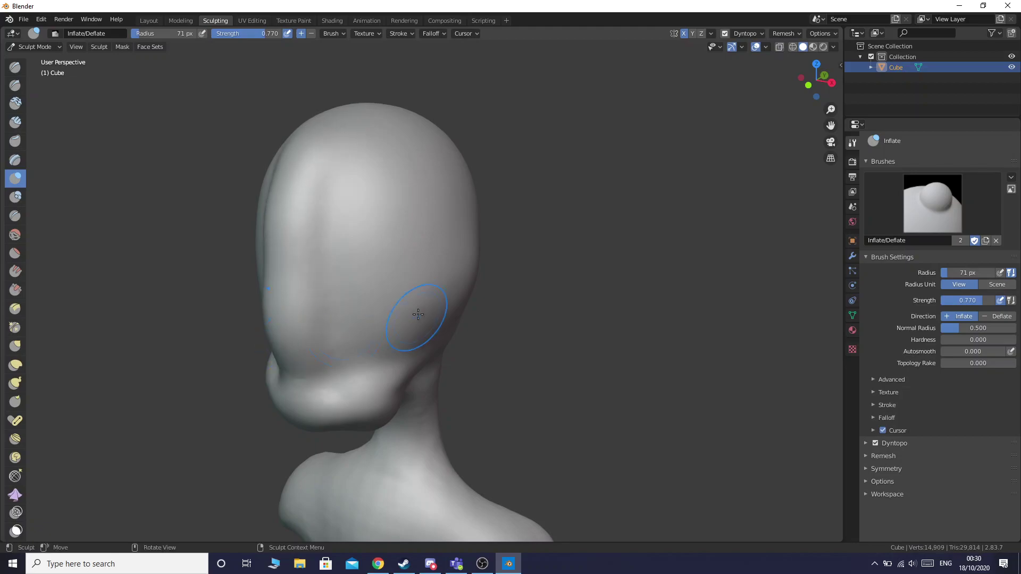
mouse_move(297, 204)
mouse_down()
mouse_move(295, 165)
mouse_move(398, 198)
mouse_up()
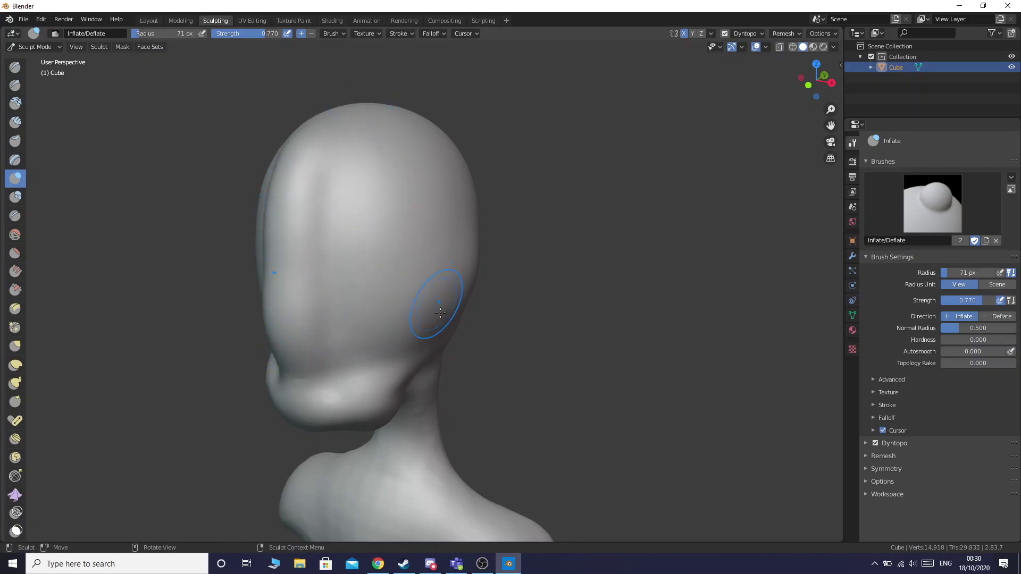
- Undo the face, jawline and chin strokes back to the smooth head
scroll(439, 309, down, 5)
key(ctrl+z)
key(ctrl+z)
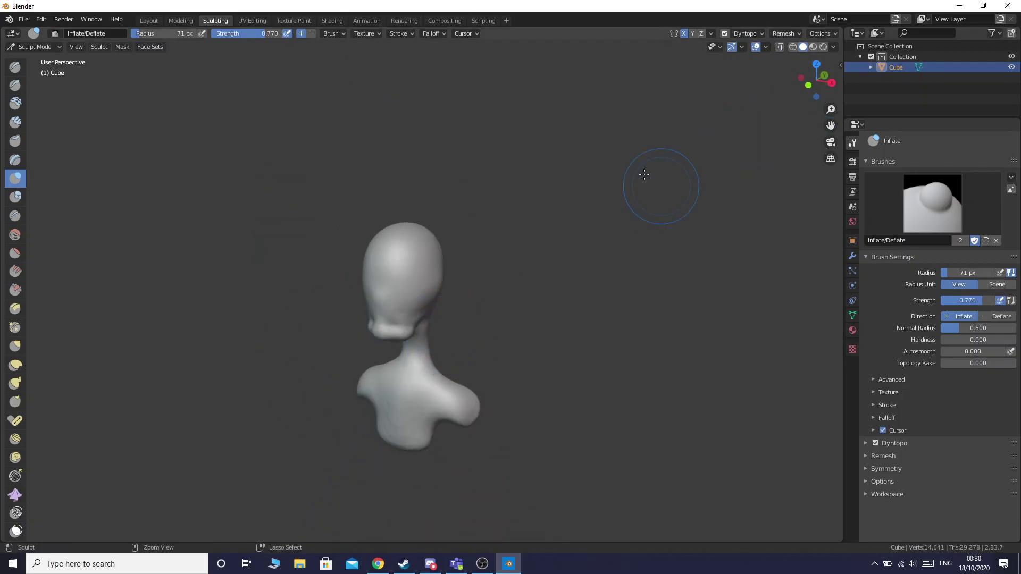
key(ctrl+z)
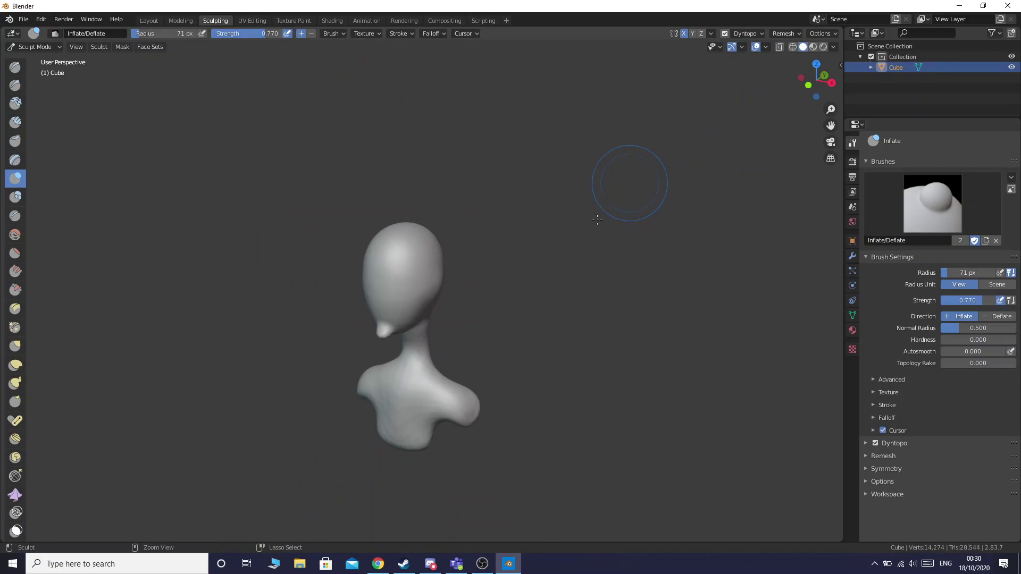
scroll(406, 330, up, 5)
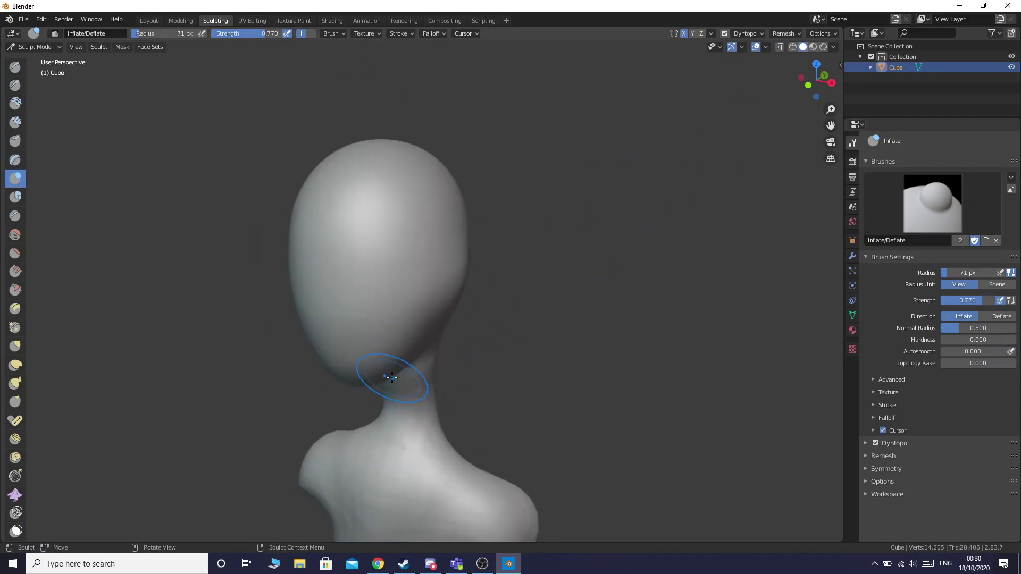
- Inflate the chin and jawline, and build up the front of the neck just below the jaw
mouse_move(390, 368)
mouse_down()
mouse_move(296, 388)
mouse_move(341, 380)
mouse_up()
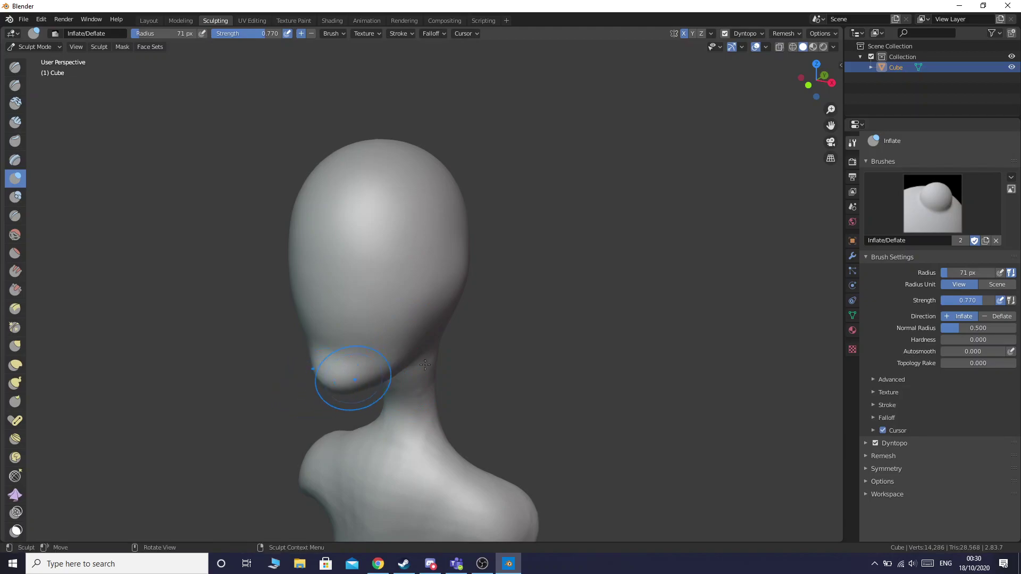
drag(819, 87, 810, 88)
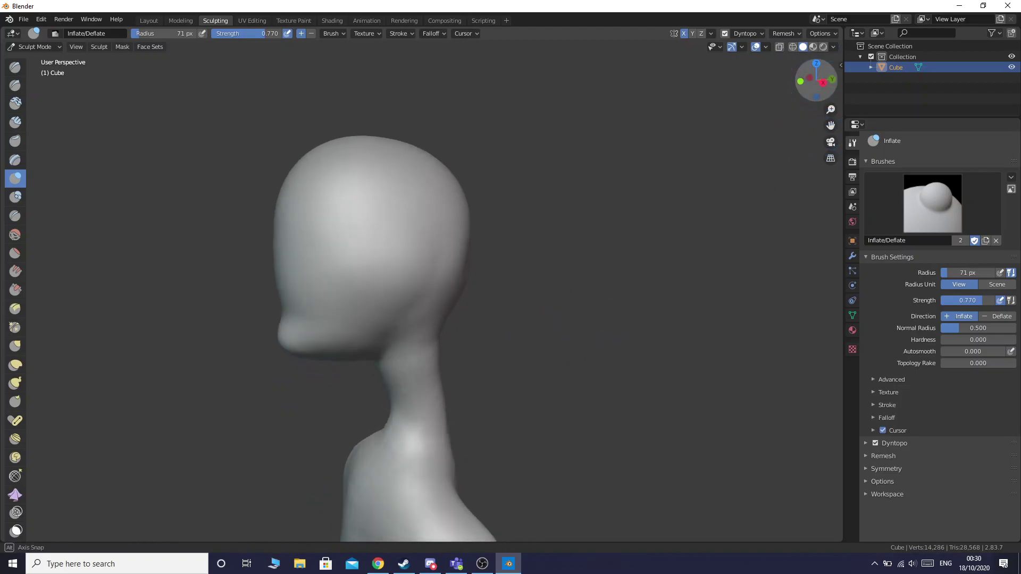
mouse_move(282, 337)
mouse_down()
mouse_move(283, 328)
mouse_move(371, 351)
mouse_up()
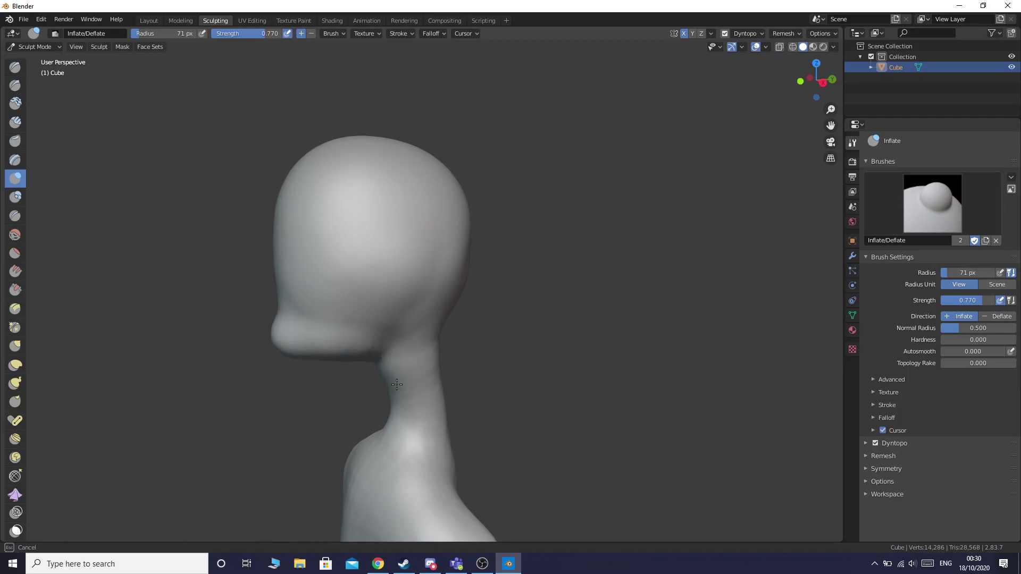
mouse_move(365, 363)
mouse_down()
mouse_move(388, 376)
mouse_move(380, 420)
mouse_up()
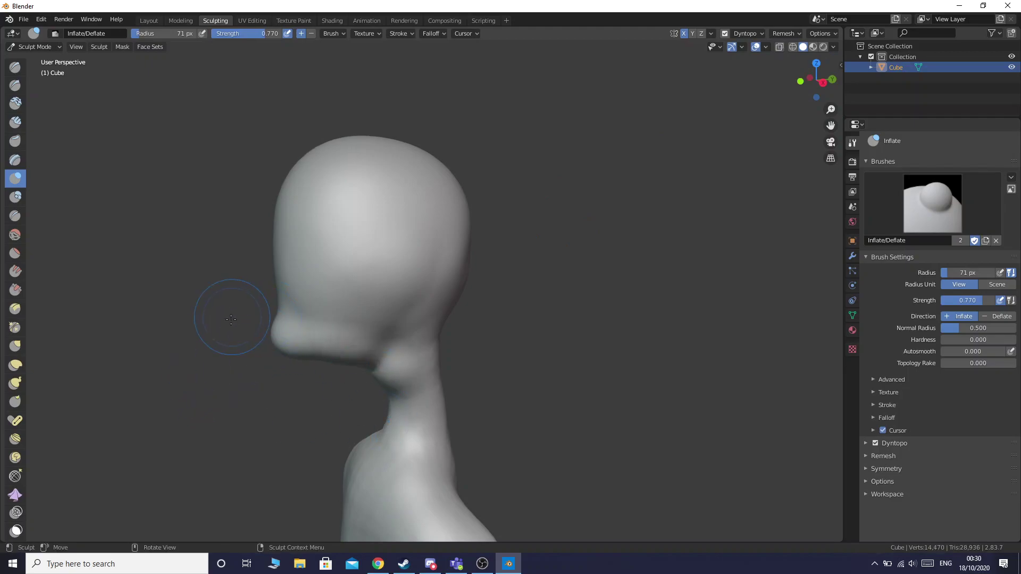
- Switch to the Clay Strips brush and try a strip from the jaw diagonally up the side of the head
drag(819, 79, 773, 86)
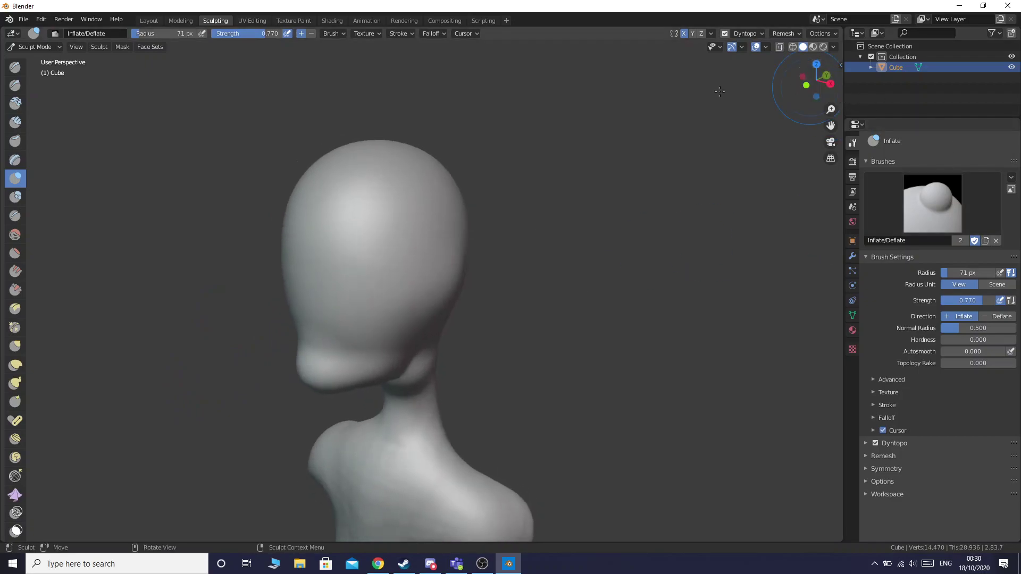
click(23, 122)
drag(828, 91, 772, 86)
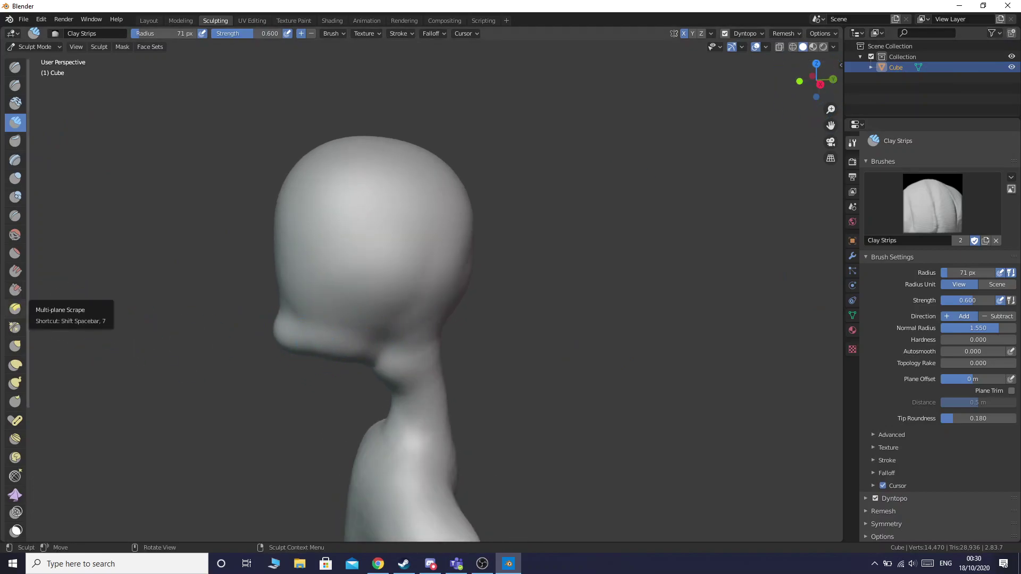
key(alt+Tab)
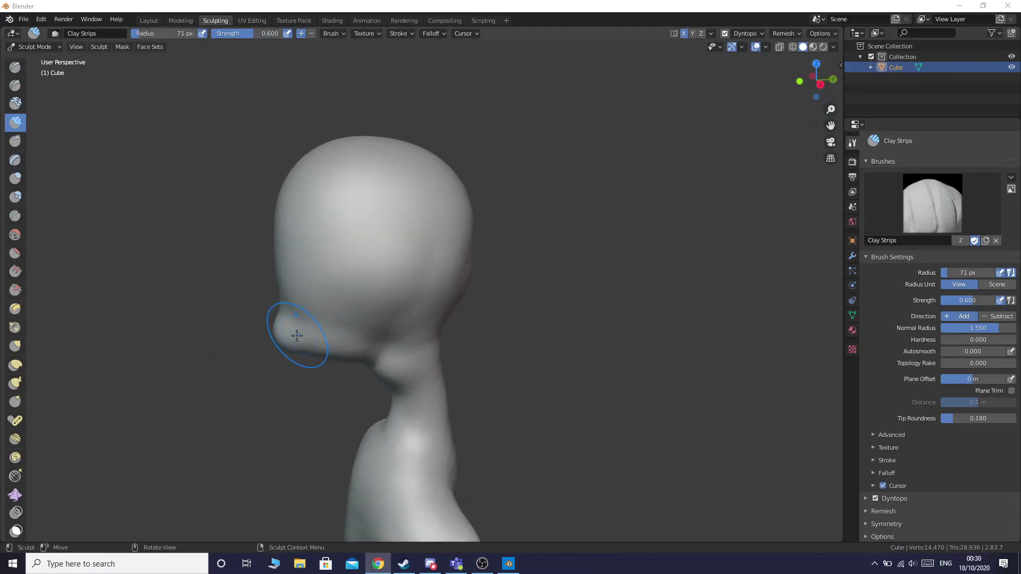
drag(305, 331, 429, 228)
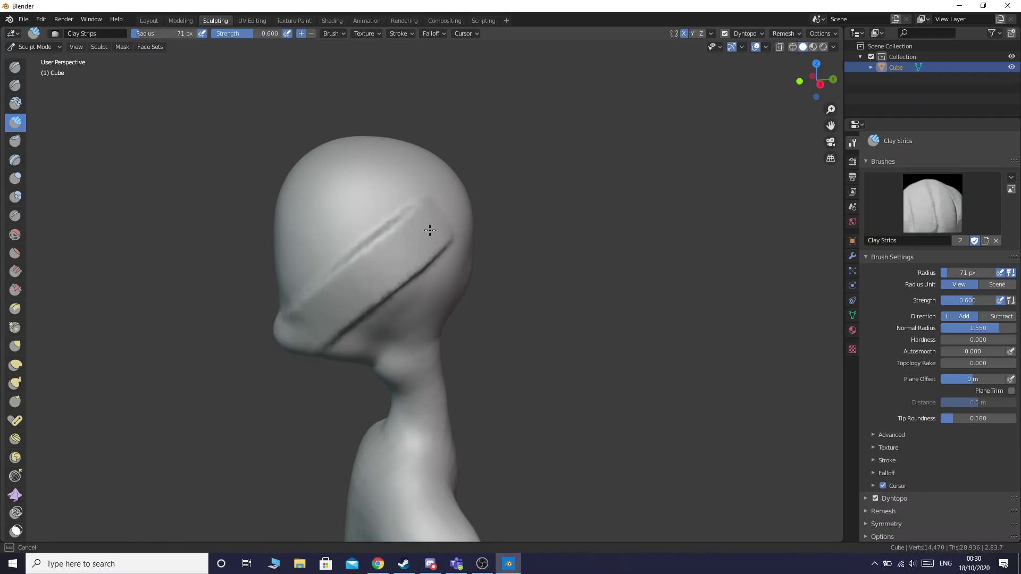
key(ctrl+z)
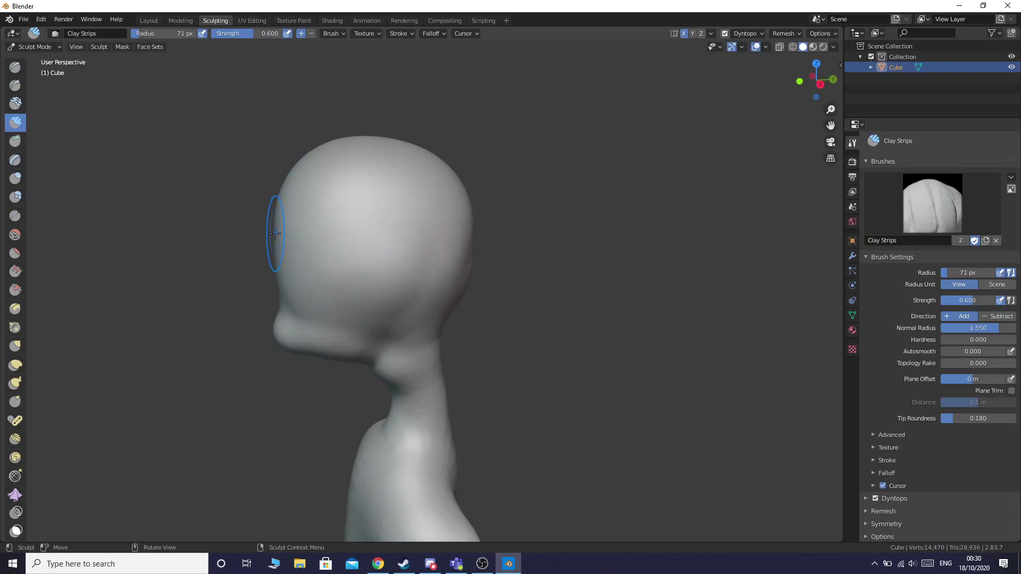
- Lay a Clay Strips stroke from the chin diagonally up the cheek and smooth it into the head
scroll(341, 448, up, 3)
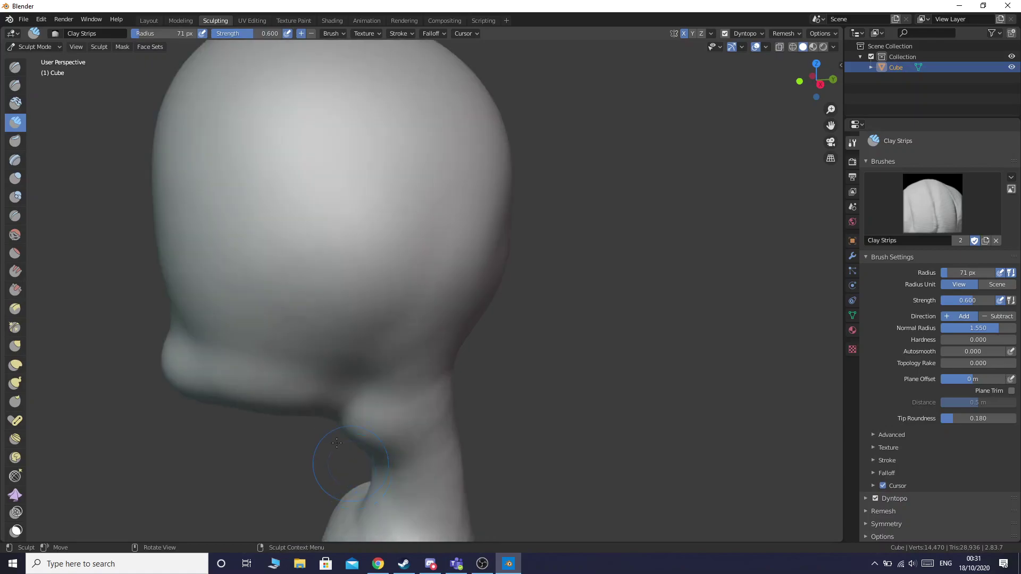
mouse_move(203, 367)
mouse_down()
mouse_move(372, 212)
mouse_move(292, 306)
mouse_move(196, 379)
mouse_up()
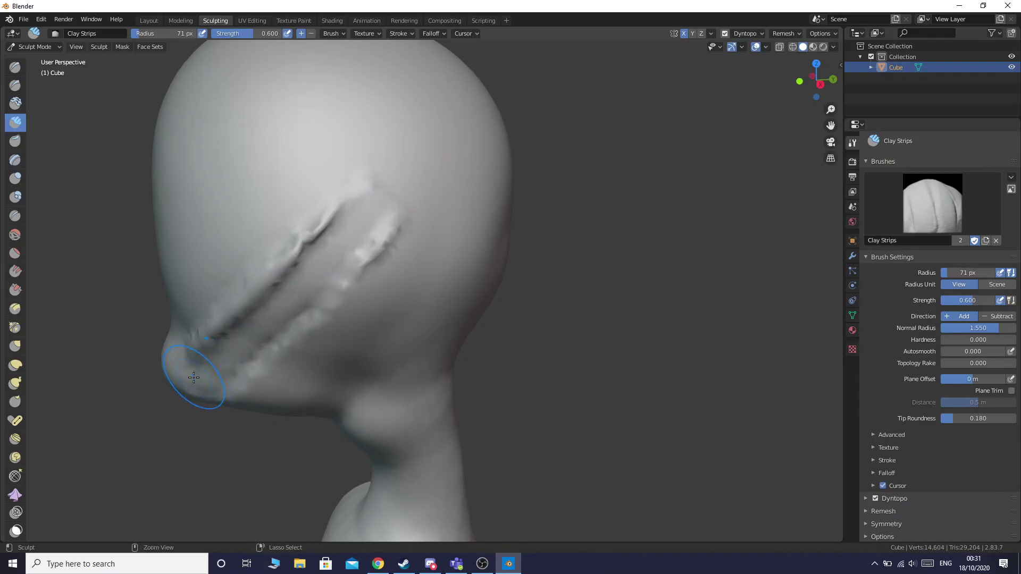
key(ctrl+z)
mouse_move(180, 370)
shift+mouse_down()
mouse_move(360, 202)
mouse_move(344, 258)
mouse_move(196, 362)
shift+mouse_up()
mouse_move(263, 321)
shift+mouse_down()
mouse_move(378, 230)
mouse_move(283, 262)
mouse_move(204, 337)
shift+mouse_up()
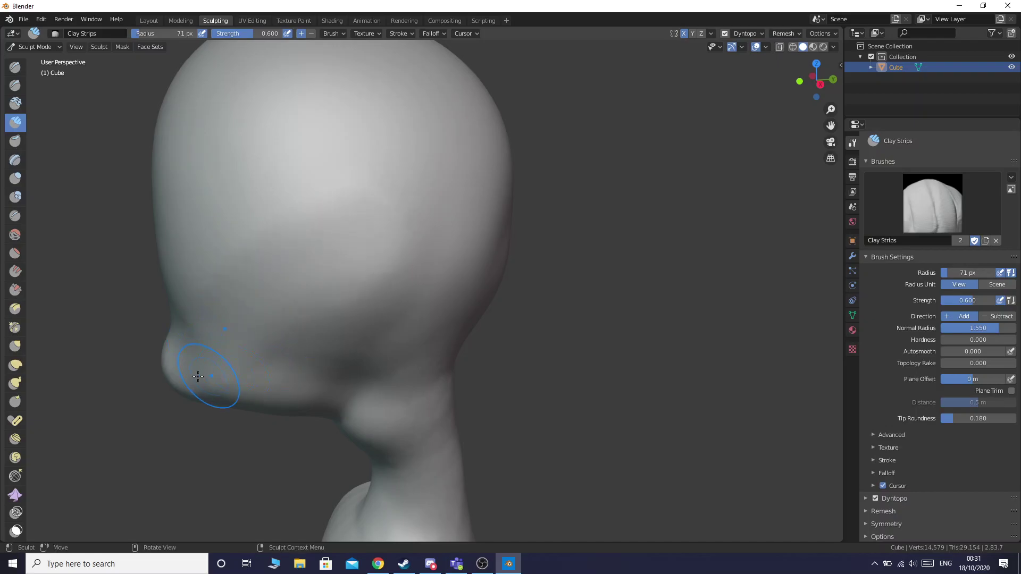
- Add a Clay Strips stroke from the chin back toward the rear of the head and smooth its edges
drag(199, 377, 438, 265)
mouse_move(208, 377)
shift+mouse_down()
mouse_move(422, 257)
mouse_move(232, 379)
shift+mouse_up()
mouse_move(310, 319)
shift+mouse_down()
mouse_move(417, 278)
mouse_move(197, 378)
shift+mouse_up()
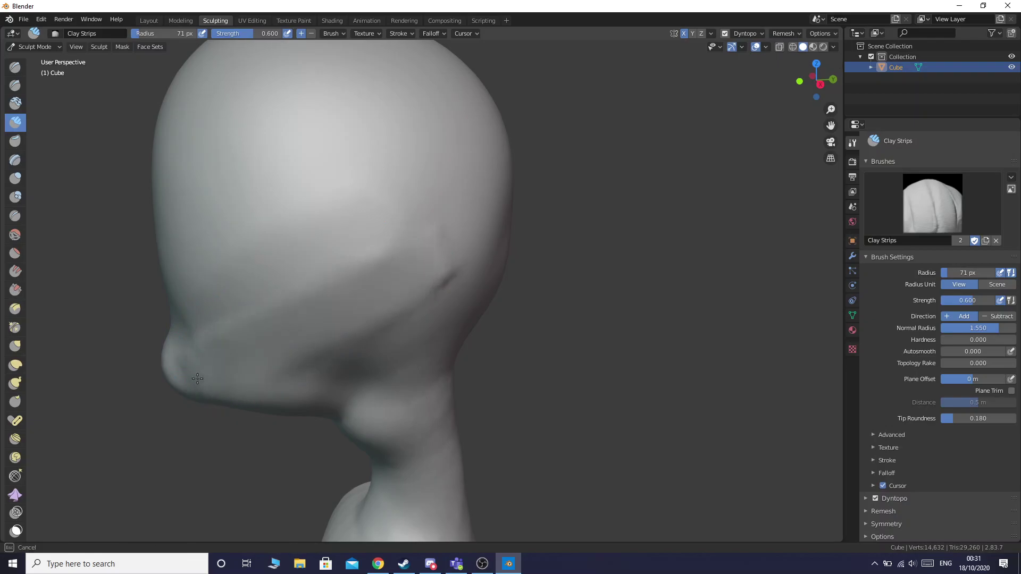
shift+drag(245, 356, 440, 261)
scroll(424, 261, down, 3)
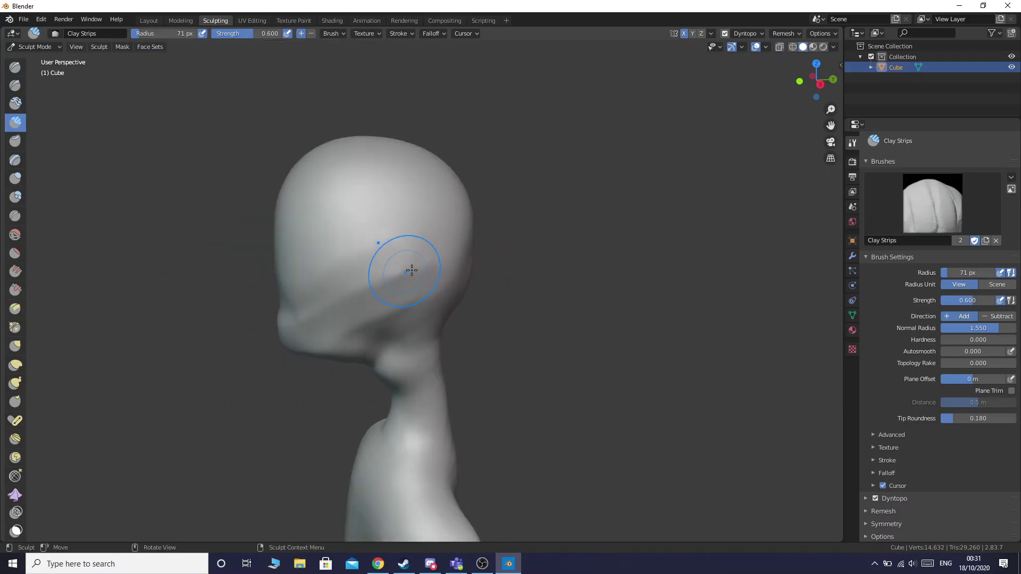
- Build up the front of the face from the chin to the crown with Clay Strips and smooth the surface
drag(806, 85, 891, 77)
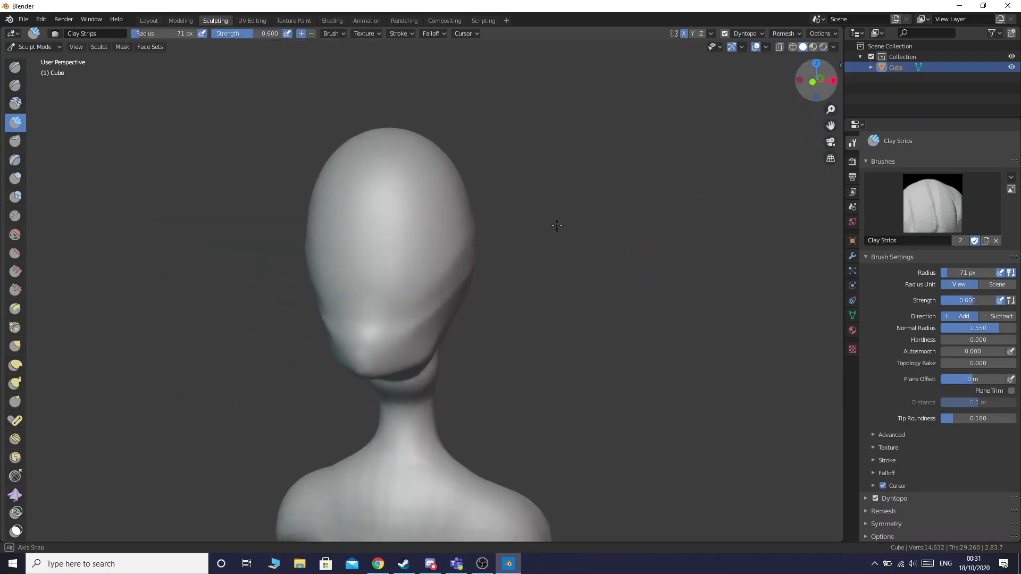
mouse_move(359, 368)
mouse_down()
mouse_move(361, 244)
mouse_move(386, 142)
mouse_up()
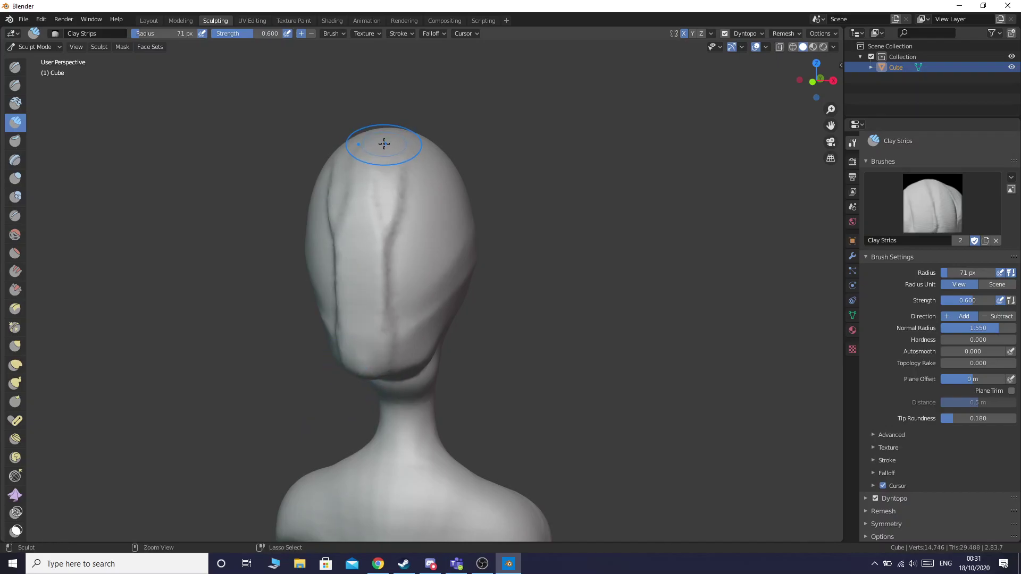
key(ctrl+z)
key(ctrl+shift+z)
key(ctrl+z)
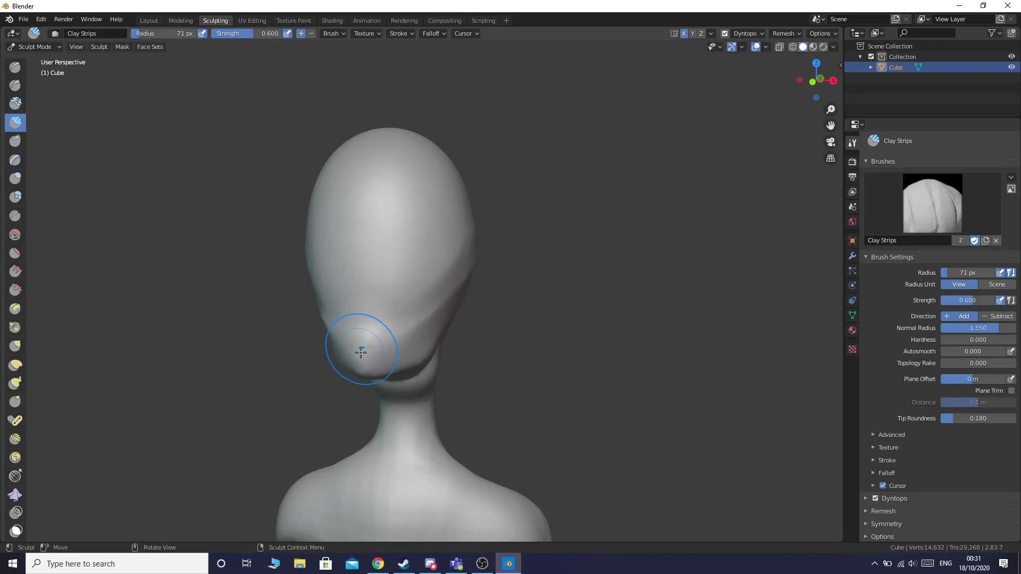
drag(361, 370, 386, 130)
shift+drag(378, 194, 367, 348)
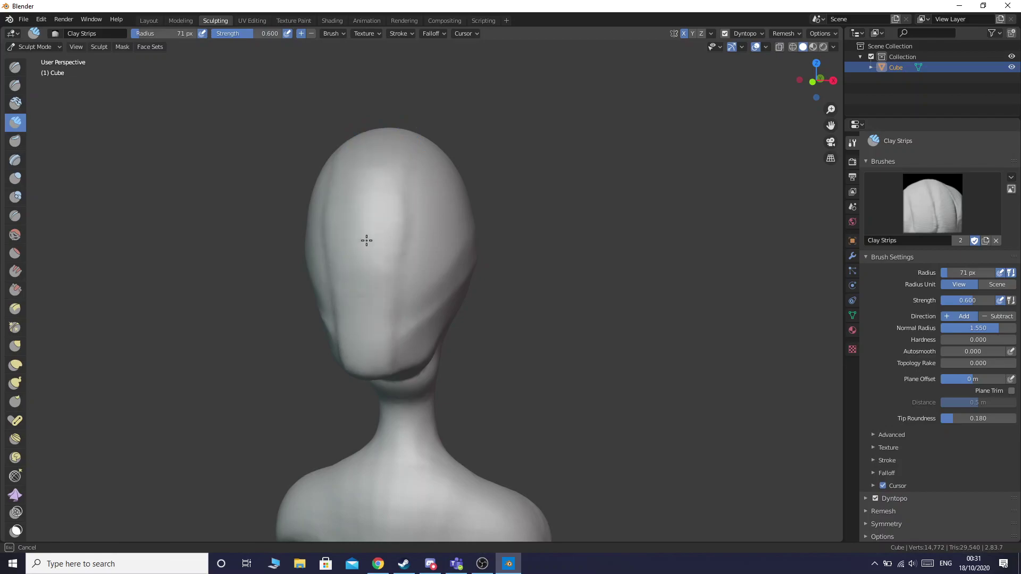
scroll(444, 301, down, 2)
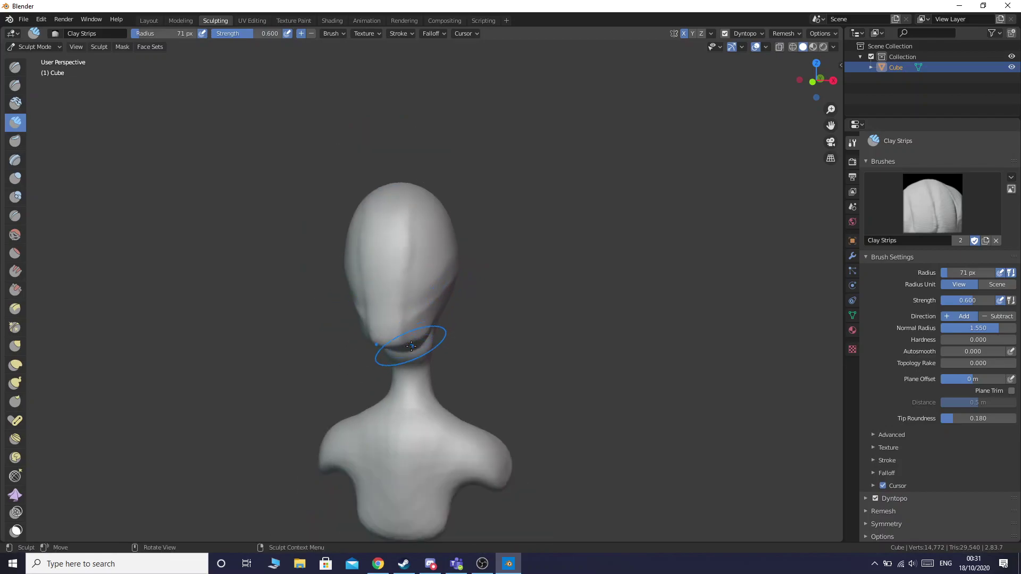
key(alt+Tab)
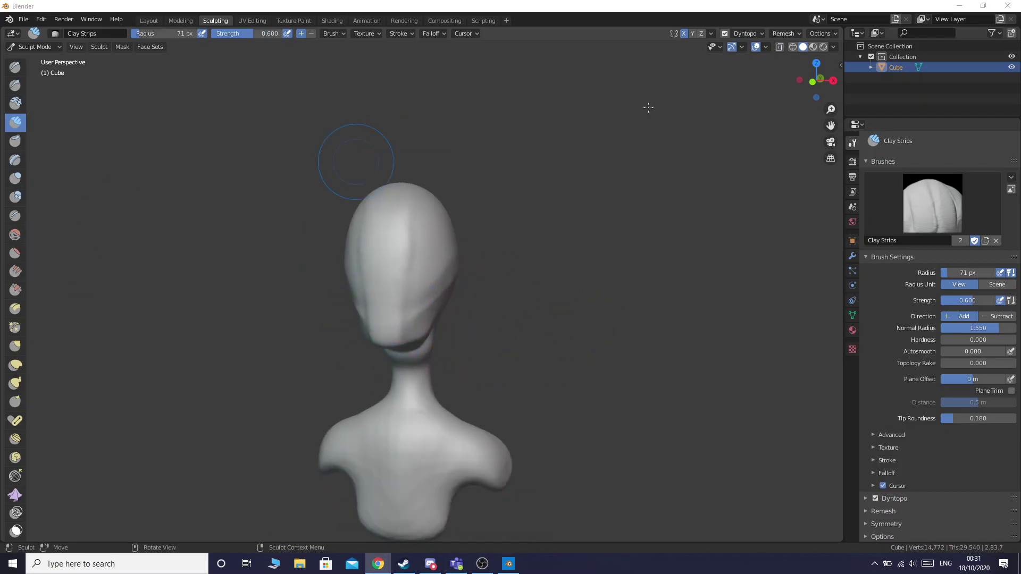
- Build up the lower jawline from the chin back to the neck with Clay Strips and smooth it
drag(826, 92, 752, 92)
drag(340, 335, 400, 328)
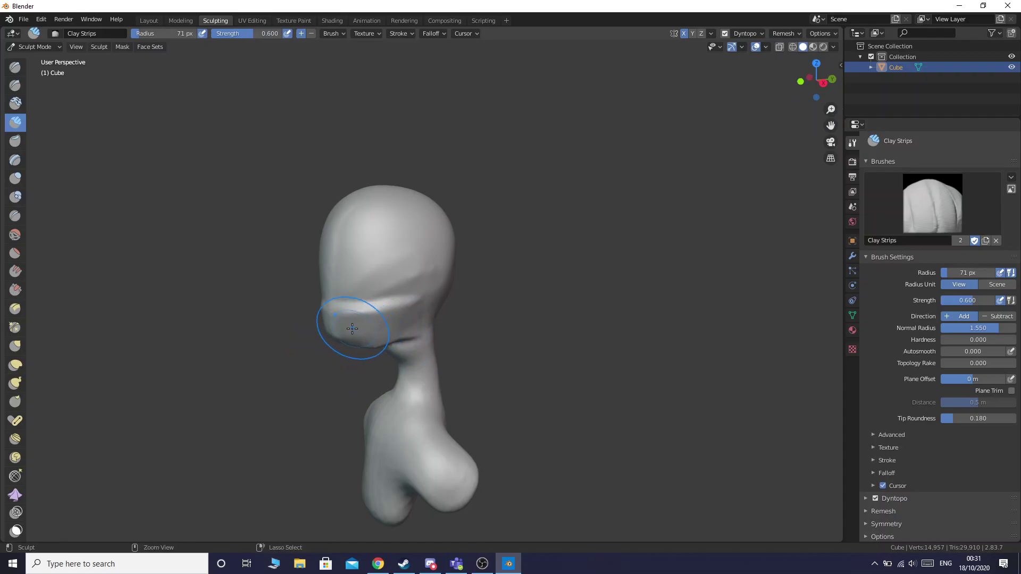
key(ctrl+z)
scroll(319, 362, up, 8)
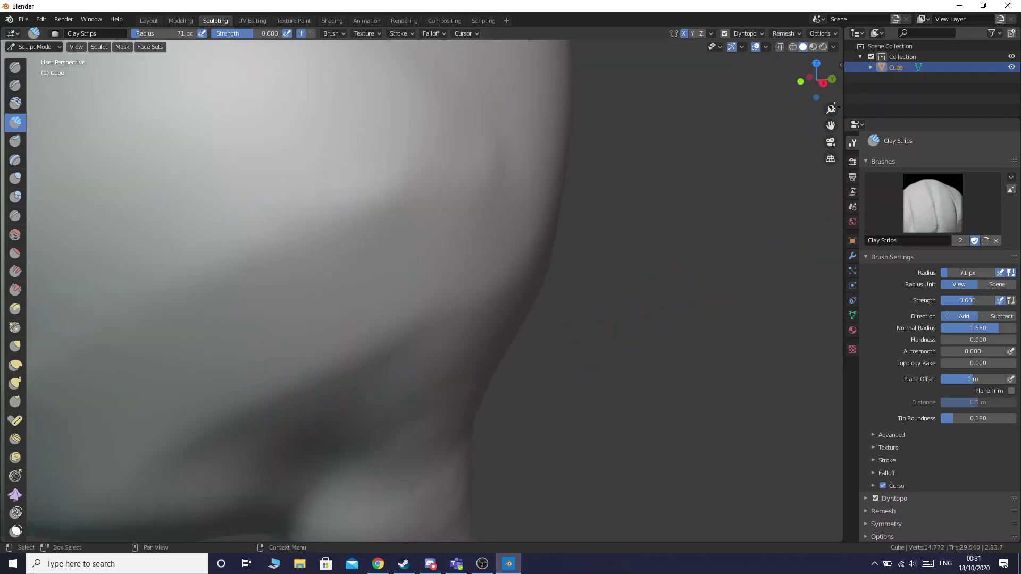
drag(831, 125, 1020, 60)
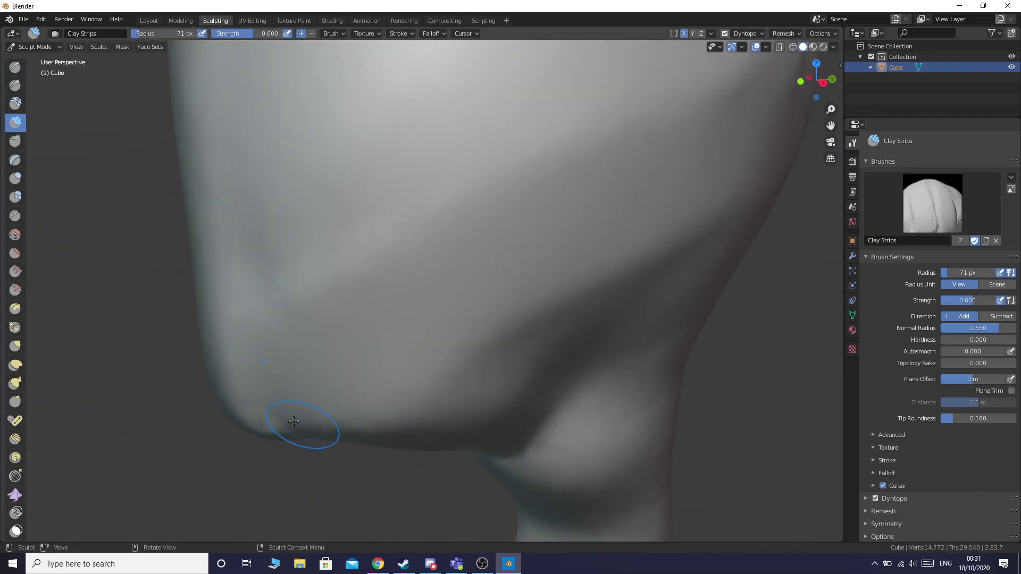
mouse_move(279, 412)
mouse_down()
mouse_move(511, 396)
mouse_move(598, 404)
mouse_up()
mouse_move(331, 417)
mouse_down()
mouse_move(396, 389)
mouse_move(643, 385)
mouse_up()
mouse_move(301, 425)
shift+mouse_down()
mouse_move(524, 412)
mouse_move(567, 420)
shift+mouse_up()
mouse_move(283, 403)
mouse_down()
mouse_move(566, 406)
mouse_move(303, 405)
mouse_up()
key(ctrl+z)
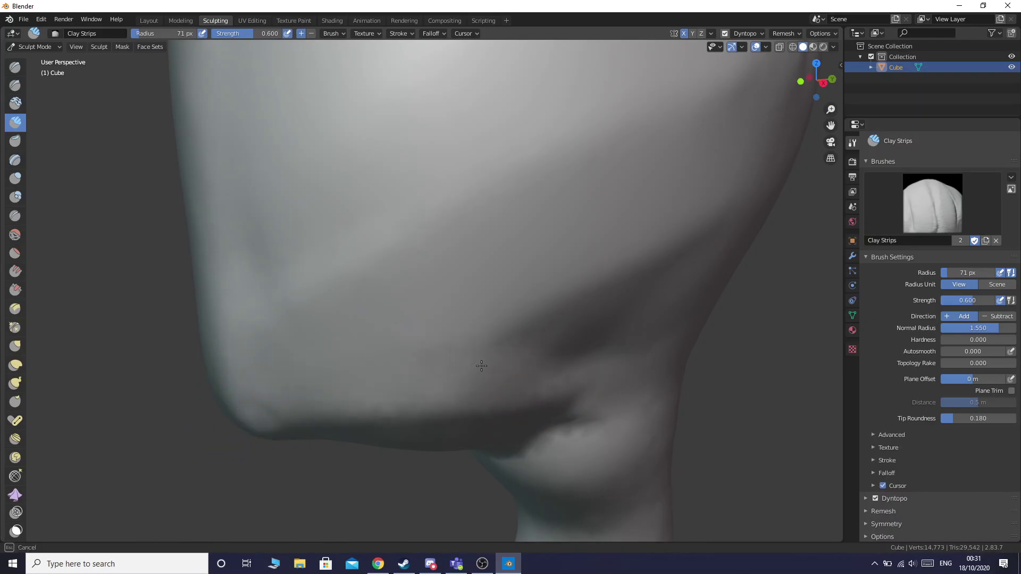
scroll(424, 388, down, 8)
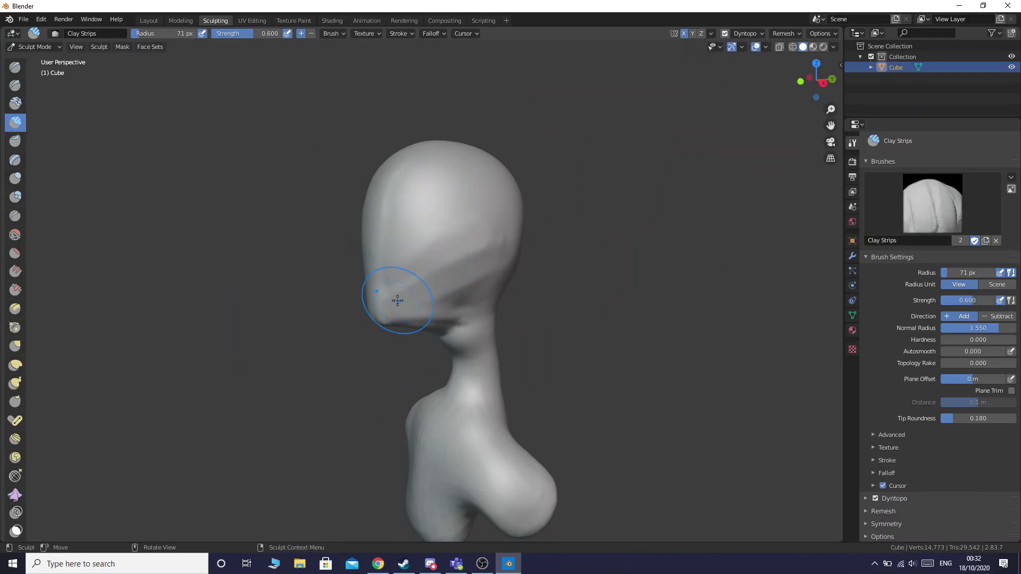
- Lay a curved Clay Strips stroke from the chin across the cheek to the back of the head and smooth it
scroll(403, 291, up, 4)
mouse_move(831, 125)
mouse_down()
mouse_move(777, 224)
mouse_move(737, 266)
mouse_move(723, 261)
mouse_up()
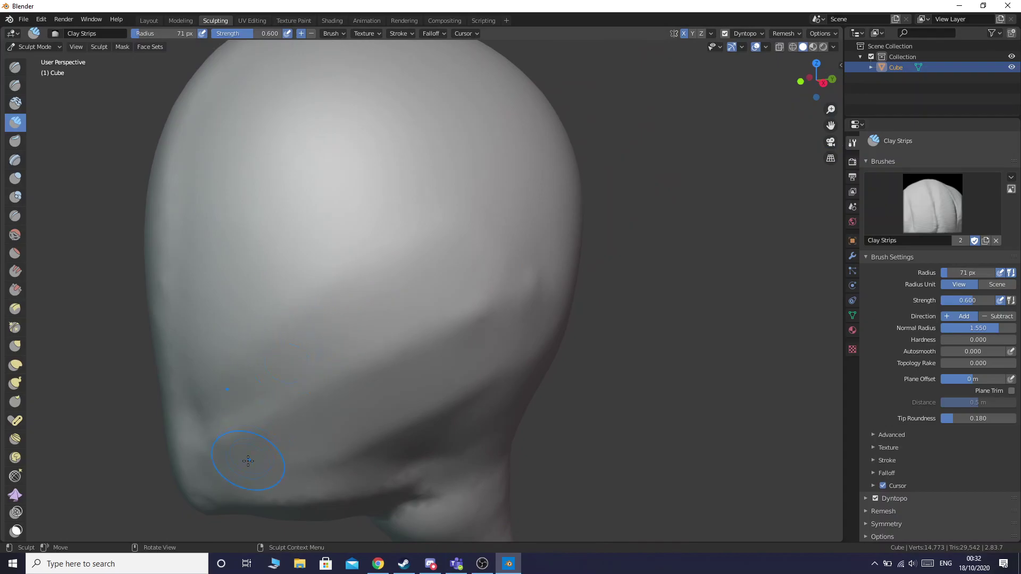
mouse_move(226, 428)
mouse_down()
mouse_move(410, 246)
mouse_move(568, 208)
mouse_up()
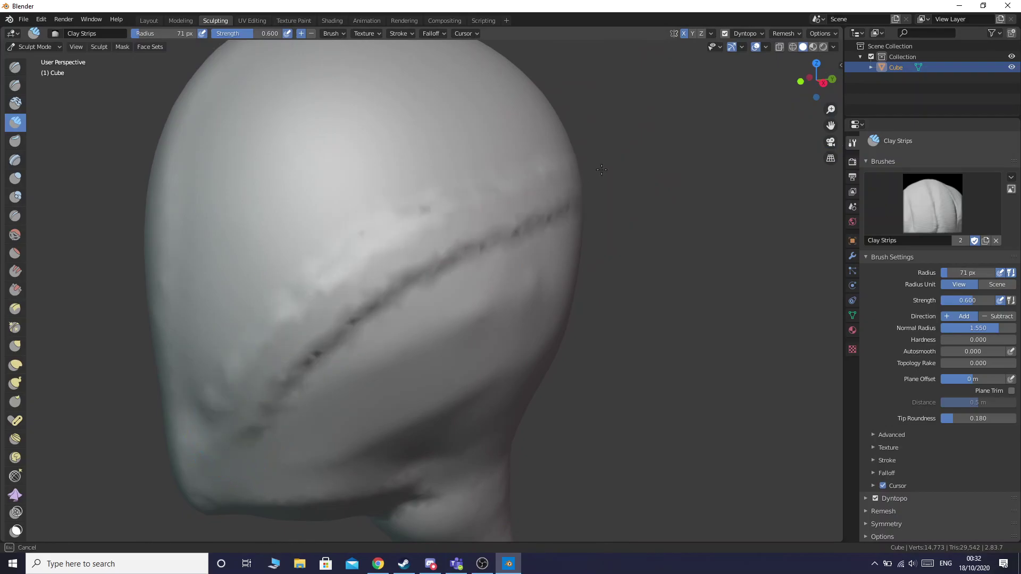
mouse_move(219, 421)
shift+mouse_down()
mouse_move(326, 328)
mouse_move(568, 207)
mouse_move(580, 192)
shift+mouse_up()
mouse_move(196, 458)
shift+mouse_down()
mouse_move(239, 381)
mouse_move(547, 164)
mouse_move(417, 305)
mouse_move(260, 428)
mouse_move(600, 212)
shift+mouse_up()
mouse_move(310, 271)
mouse_down()
mouse_move(335, 212)
mouse_move(282, 246)
mouse_move(262, 293)
mouse_move(264, 235)
mouse_move(374, 207)
mouse_move(349, 250)
mouse_up()
scroll(351, 274, down, 3)
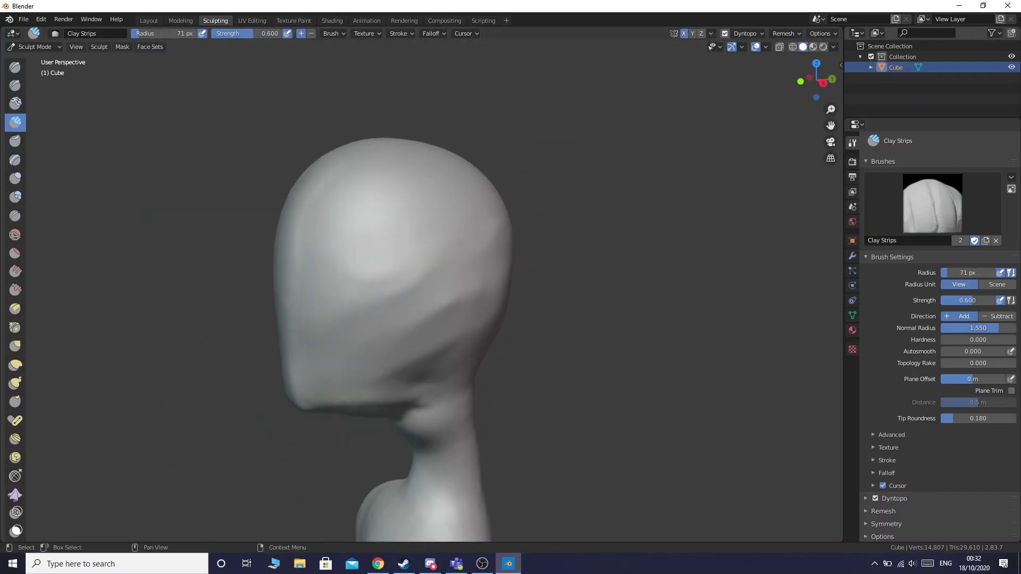
- Push the upper neck inward below the jaw and at the nape with the Grab brush
click(801, 82)
scroll(585, 261, down, 3)
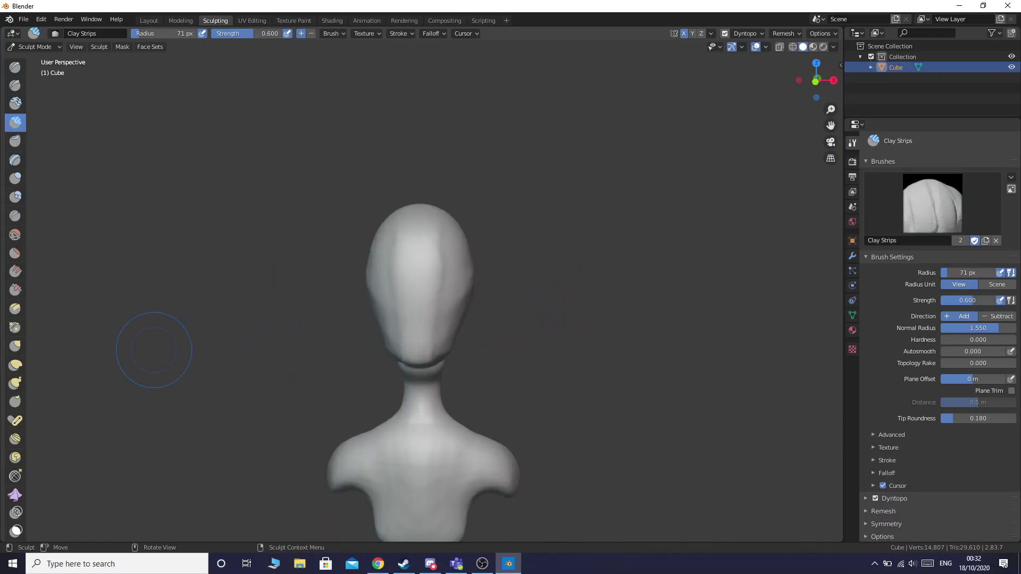
drag(817, 86, 696, 63)
scroll(372, 410, up, 2)
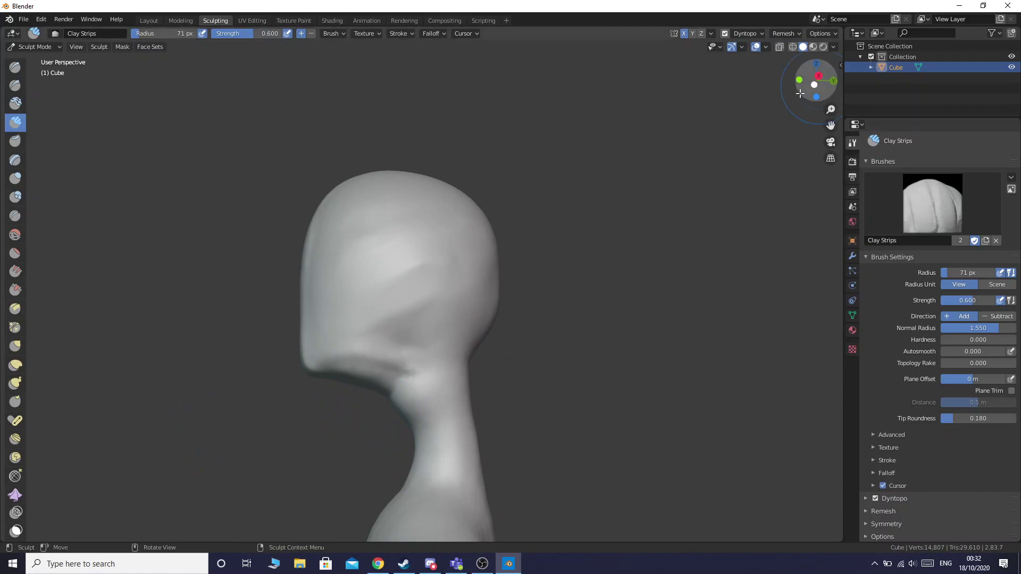
mouse_move(816, 85)
mouse_down()
mouse_move(785, 90)
mouse_move(803, 85)
mouse_up()
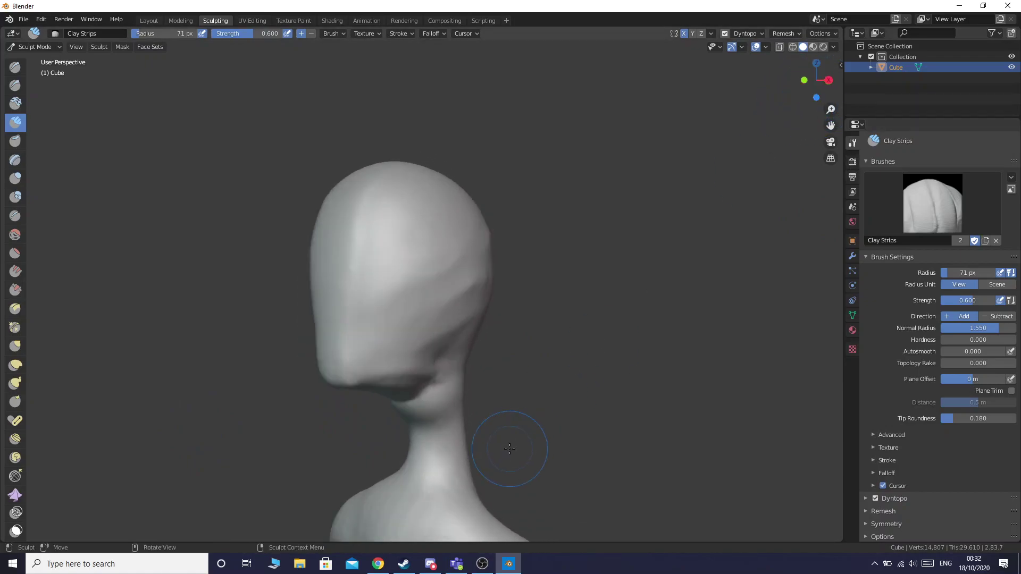
scroll(596, 358, up, 4)
drag(832, 125, 816, 15)
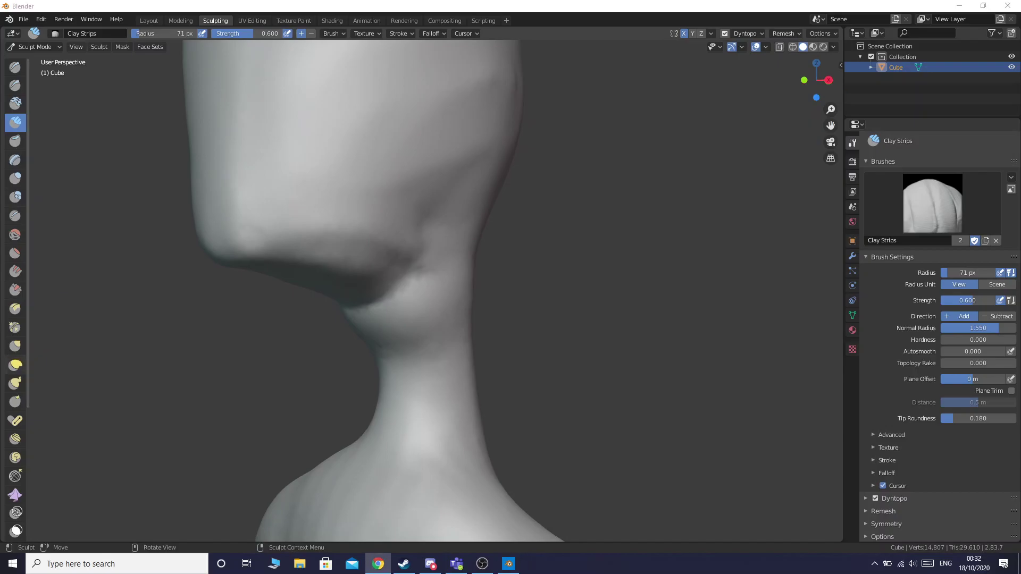
click(15, 346)
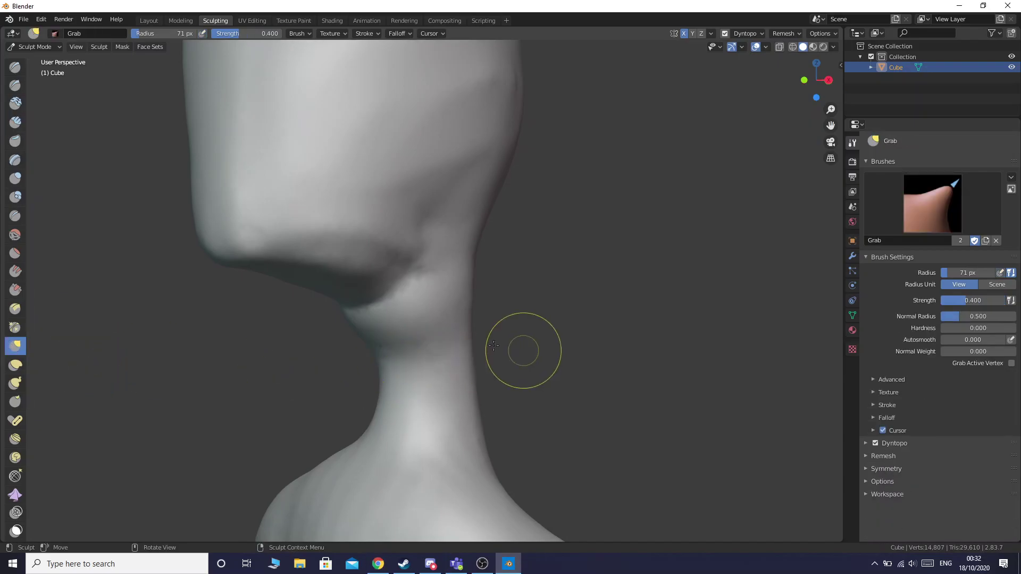
mouse_move(383, 326)
mouse_down()
mouse_move(437, 313)
mouse_move(401, 322)
mouse_up()
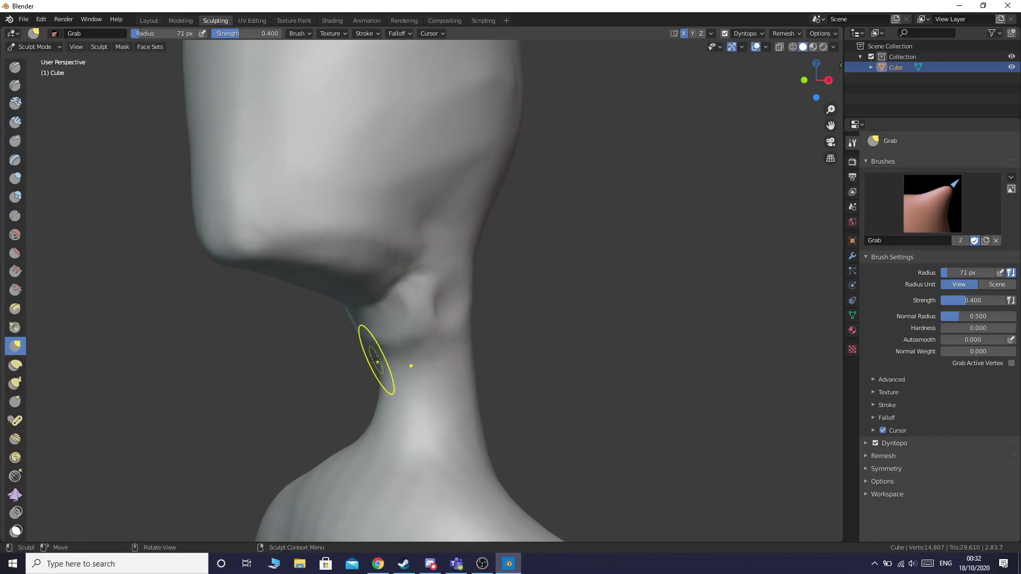
click(828, 80)
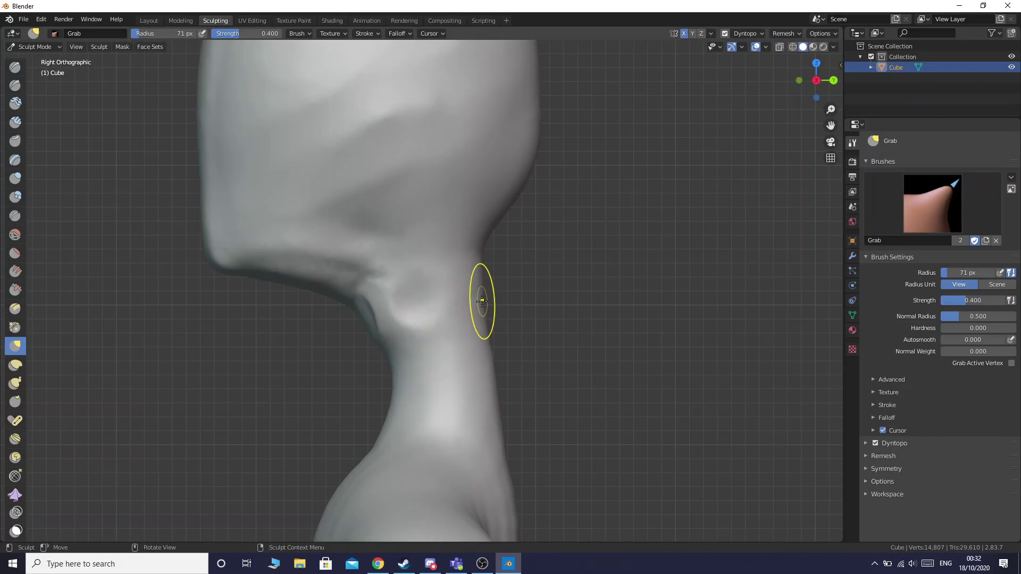
drag(481, 301, 451, 317)
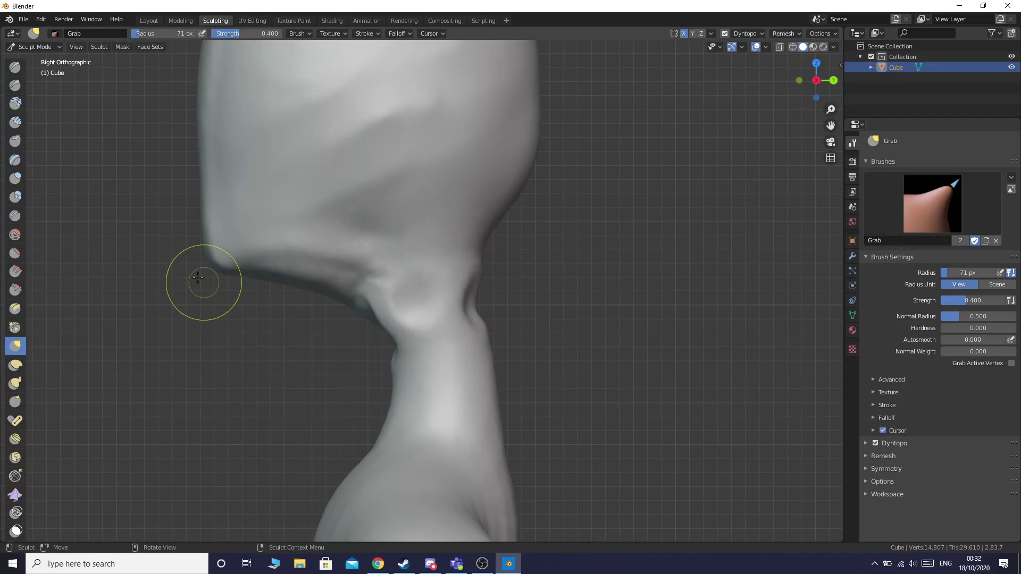
- Try to pull the chin down and back in profile with the Grab brush
mouse_move(197, 269)
mouse_down()
mouse_move(205, 258)
mouse_move(226, 277)
mouse_up()
drag(244, 319, 242, 317)
mouse_move(215, 270)
mouse_down()
mouse_move(300, 272)
mouse_move(223, 270)
mouse_move(251, 303)
mouse_up()
key(ctrl+z)
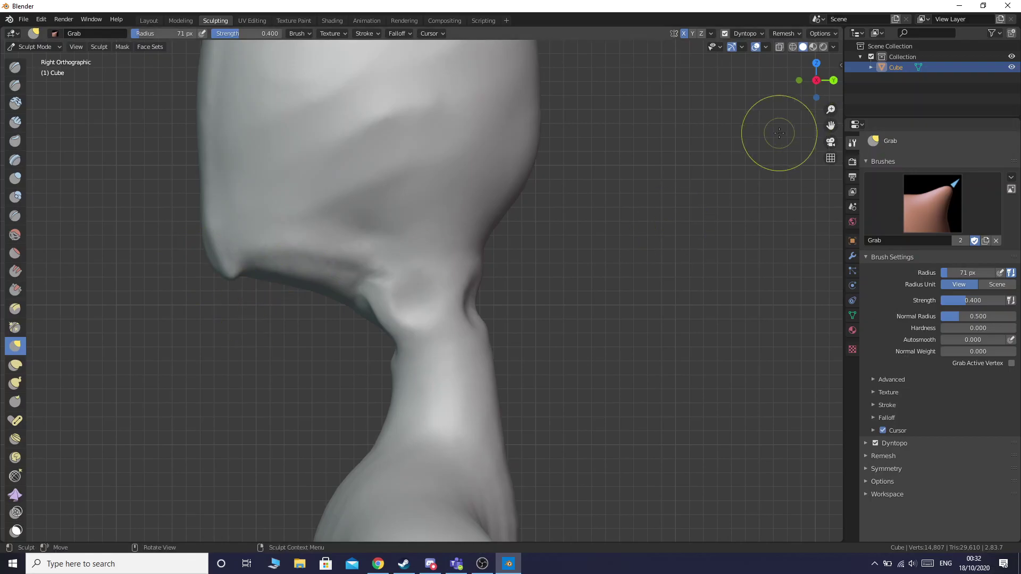
mouse_move(810, 84)
mouse_down()
mouse_move(790, 89)
mouse_move(820, 88)
mouse_up()
key(ctrl+z)
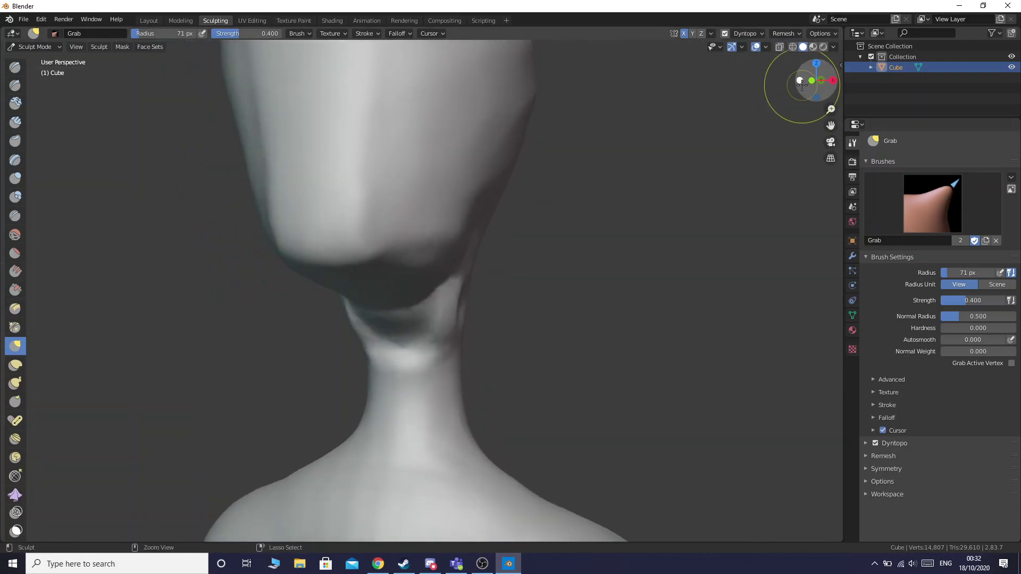
- Try to pull the chin down and inward with the Grab brush from the front
drag(317, 258, 331, 307)
key(ctrl+z)
drag(321, 265, 383, 284)
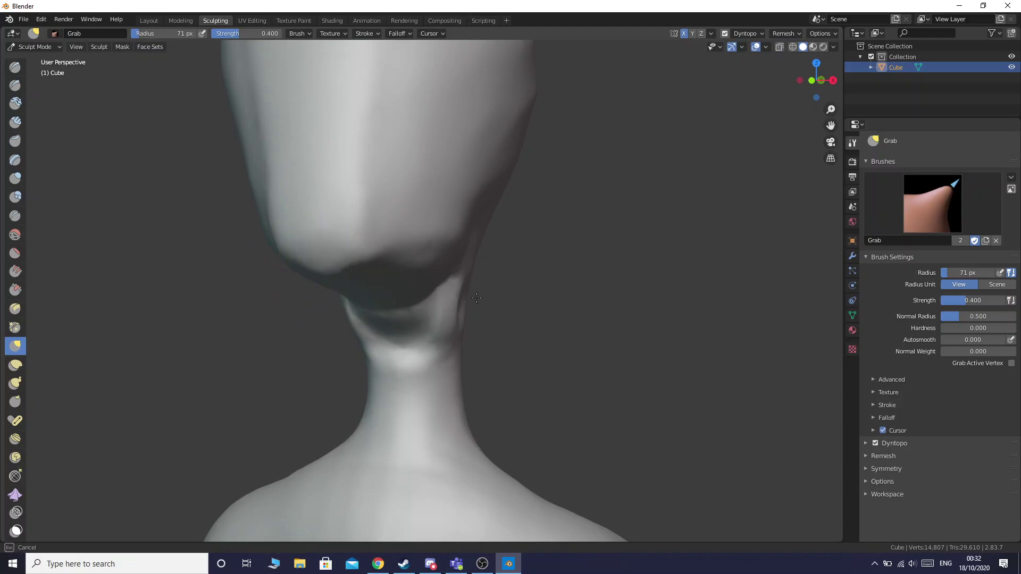
drag(810, 99, 714, 99)
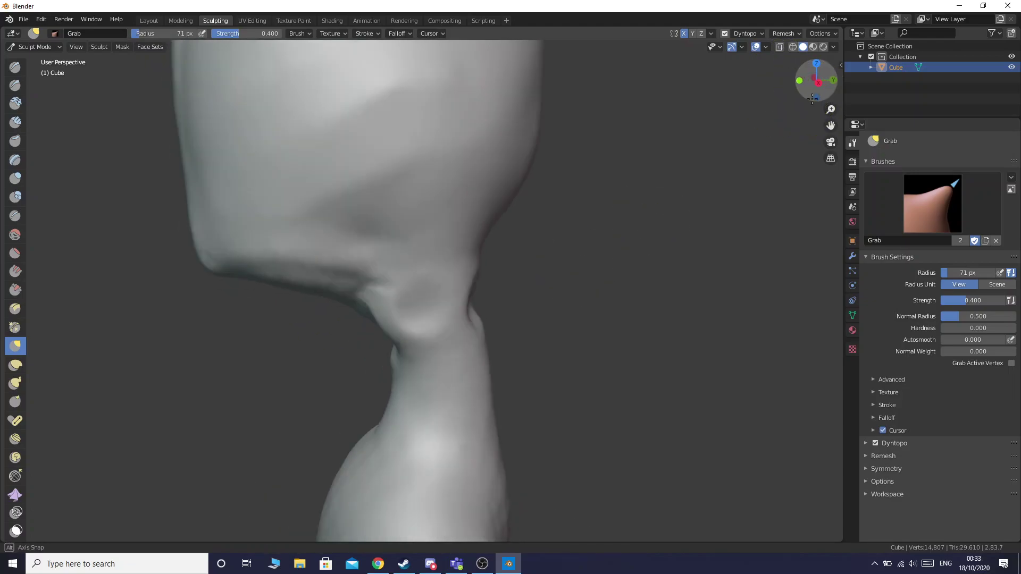
click(555, 319)
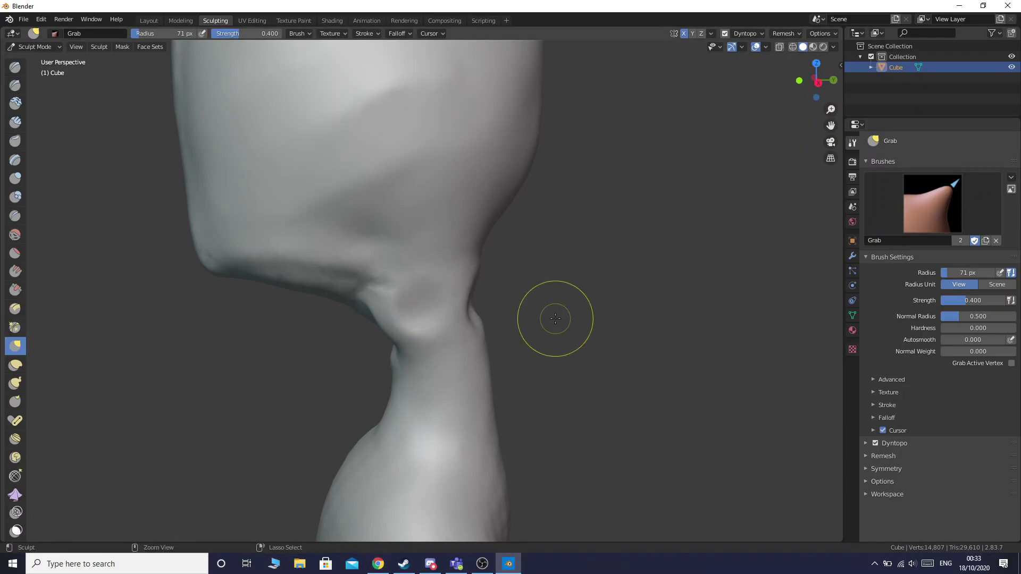
- Undo the last Grab edits on the chin and upper neck
key(ctrl+z)
key(ctrl+z)
key(ctrl+z)
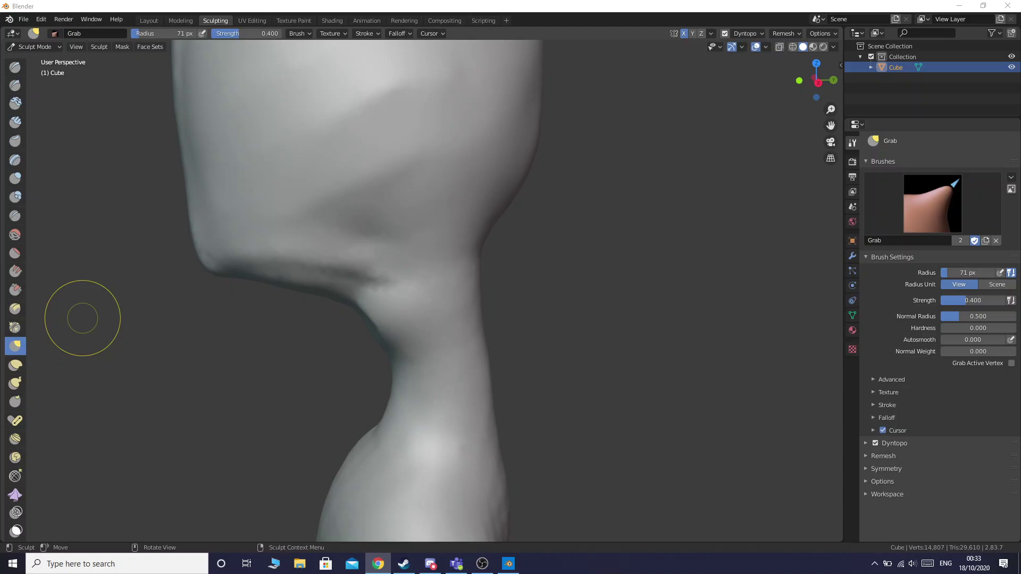
- Set the Grab brush radius to 178 px and push the upper neck inward at the throat and nape
click(175, 33)
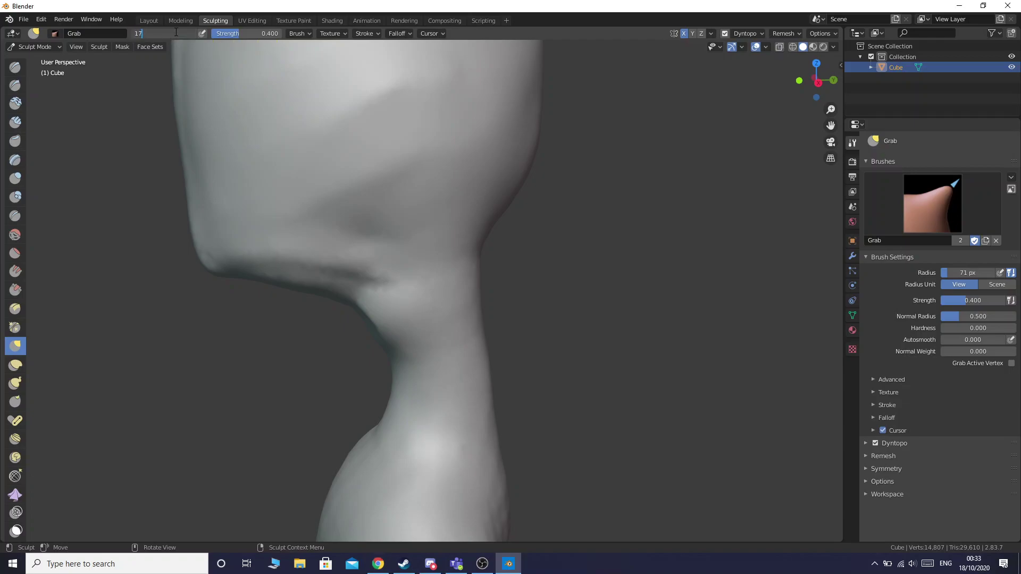
text(178)
key(Return)
drag(473, 318, 439, 341)
key(ctrl+z)
mouse_move(385, 321)
mouse_down()
mouse_move(420, 294)
mouse_move(414, 313)
mouse_up()
drag(478, 331, 455, 336)
- Refine the neck's profile with Grab, moving the throat back and up into a tighter curve under the jaw
mouse_move(485, 368)
mouse_down()
mouse_move(413, 388)
mouse_move(407, 353)
mouse_up()
drag(399, 318, 423, 305)
drag(412, 313, 431, 306)
drag(469, 304, 479, 304)
drag(399, 367, 396, 311)
drag(393, 310, 390, 311)
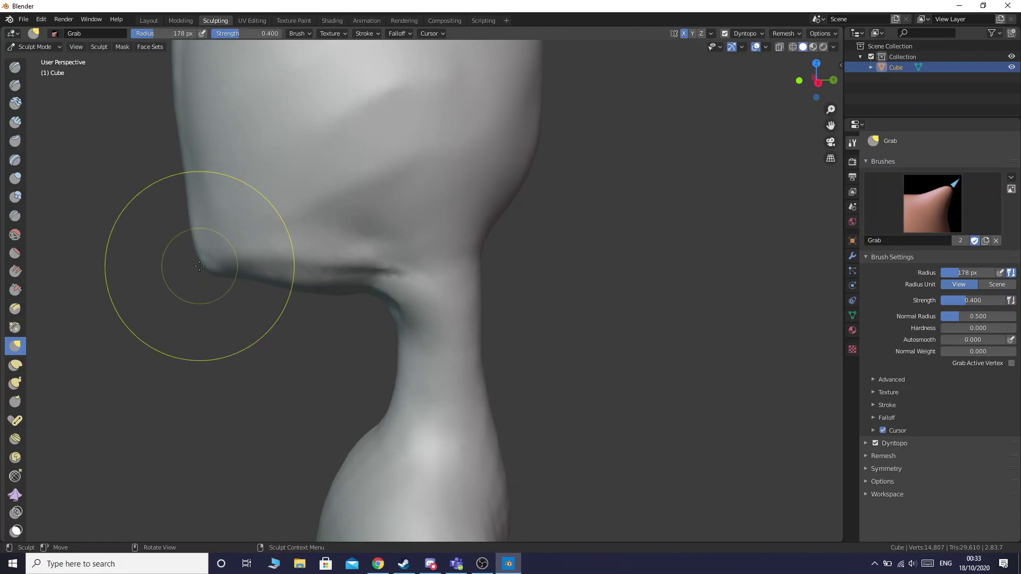
- Raise the underside of the jaw and tuck the chin back in profile with the Grab brush
drag(208, 267, 269, 273)
mouse_move(290, 281)
mouse_down()
mouse_move(296, 267)
mouse_move(325, 268)
mouse_up()
drag(255, 275, 199, 248)
drag(369, 294, 384, 290)
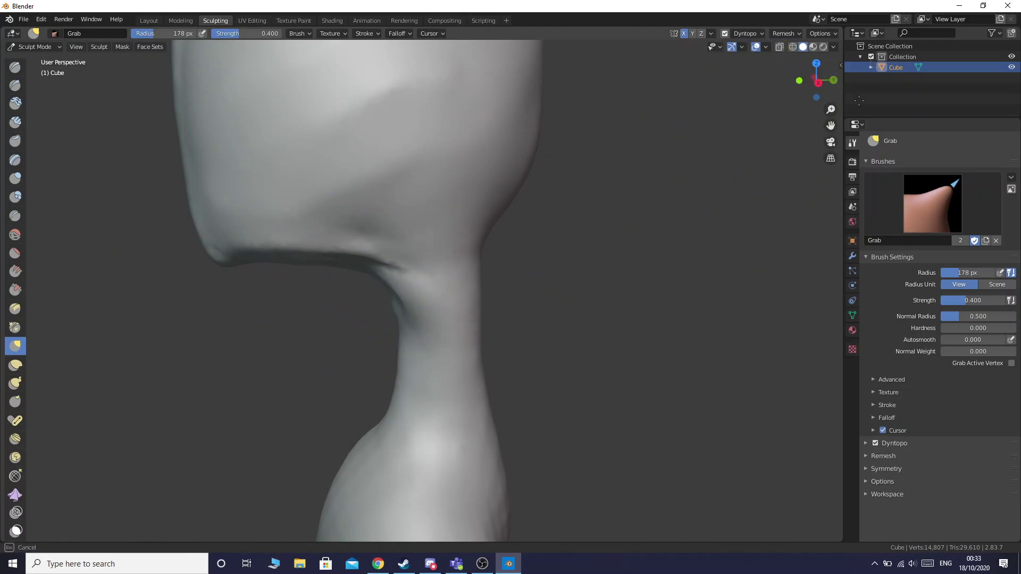
- Smooth the front of the neck, the underside of the jaw and the chin
drag(811, 83, 819, 81)
scroll(494, 167, down, 5)
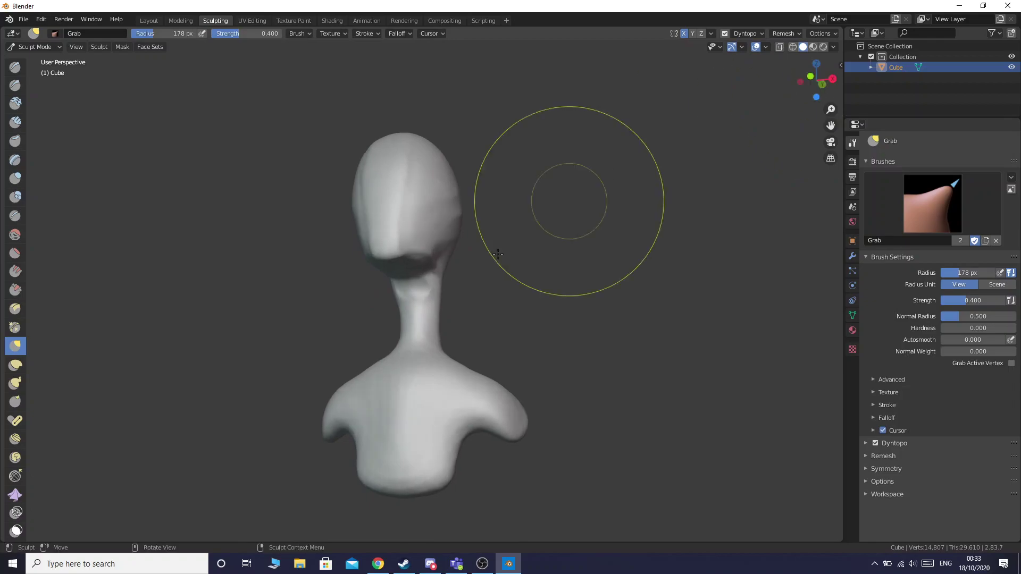
mouse_move(405, 292)
mouse_down()
mouse_move(447, 290)
mouse_move(423, 302)
mouse_up()
mouse_move(816, 80)
mouse_down()
mouse_move(827, 83)
mouse_move(806, 86)
mouse_up()
scroll(467, 278, up, 6)
mouse_move(346, 268)
mouse_down()
mouse_move(332, 249)
mouse_move(221, 276)
mouse_move(219, 269)
mouse_up()
drag(218, 213, 249, 259)
drag(258, 215, 324, 237)
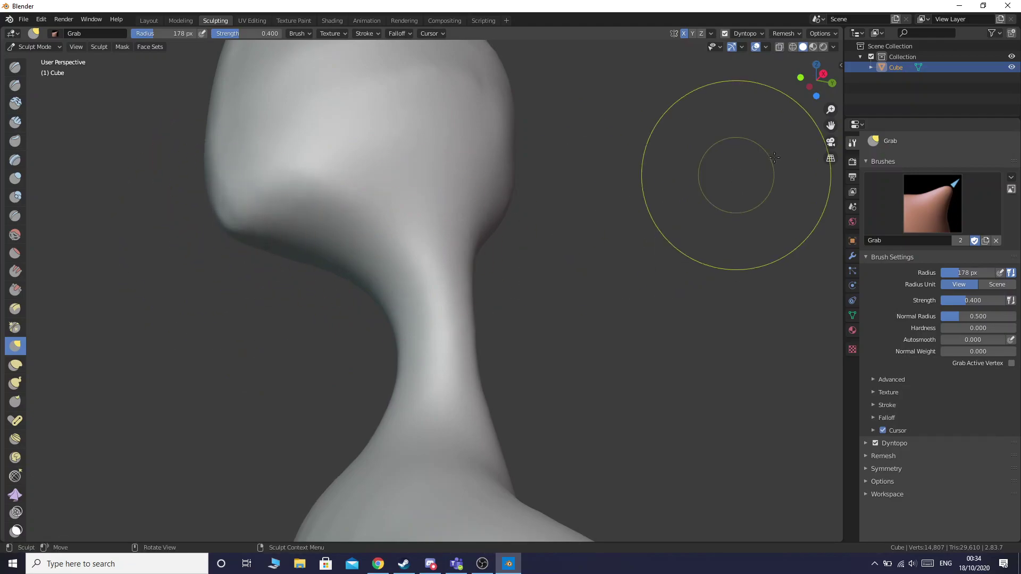
- In the right orthographic view, reshape the front and back of the neck with Grab and smooth it into a slimmer taper
mouse_move(816, 81)
mouse_down()
mouse_move(823, 152)
mouse_move(878, 120)
mouse_up()
scroll(607, 159, down, 6)
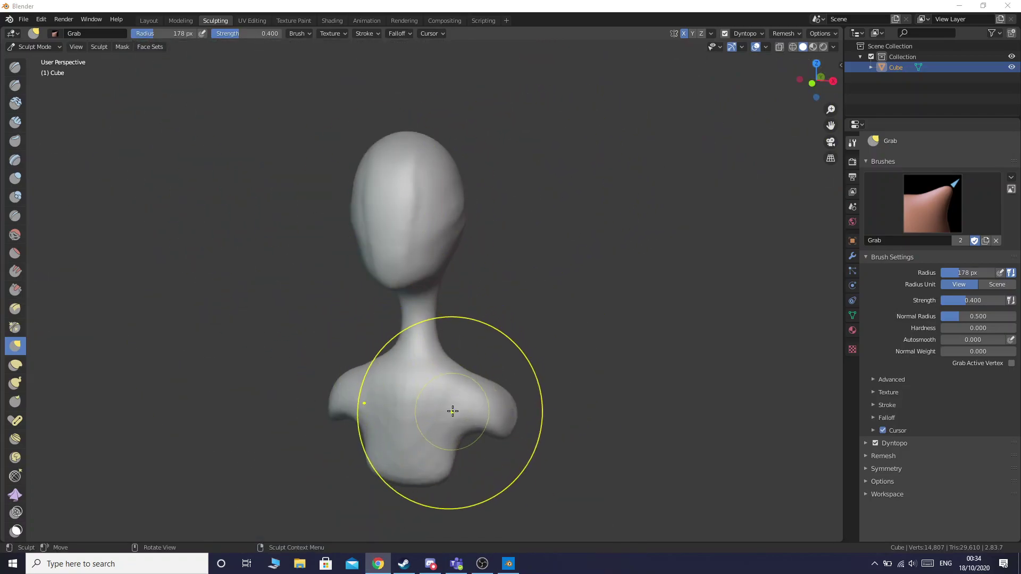
click(833, 81)
scroll(426, 340, up, 1)
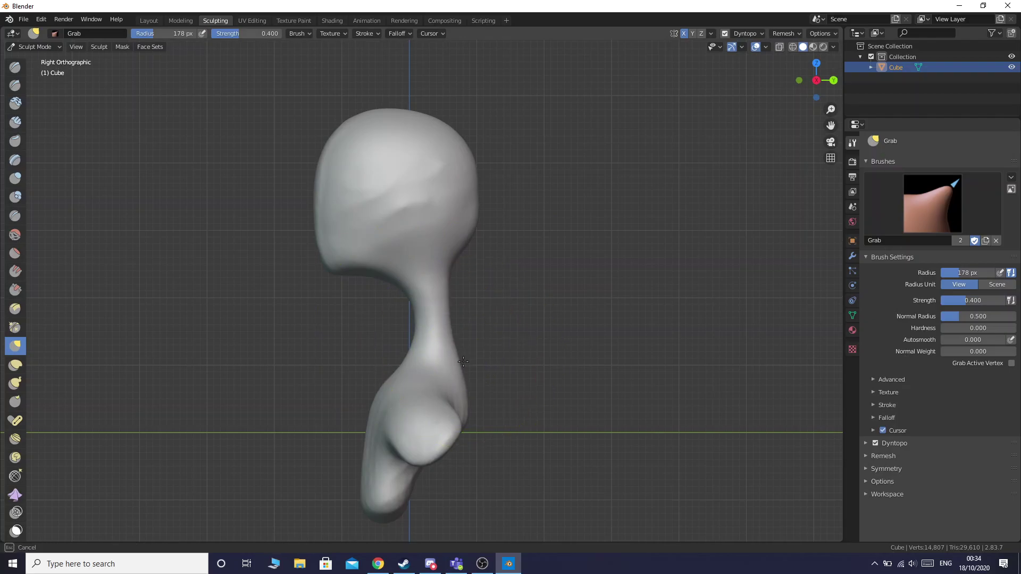
mouse_move(468, 367)
mouse_down()
mouse_move(408, 352)
mouse_move(408, 333)
mouse_up()
scroll(408, 333, up, 4)
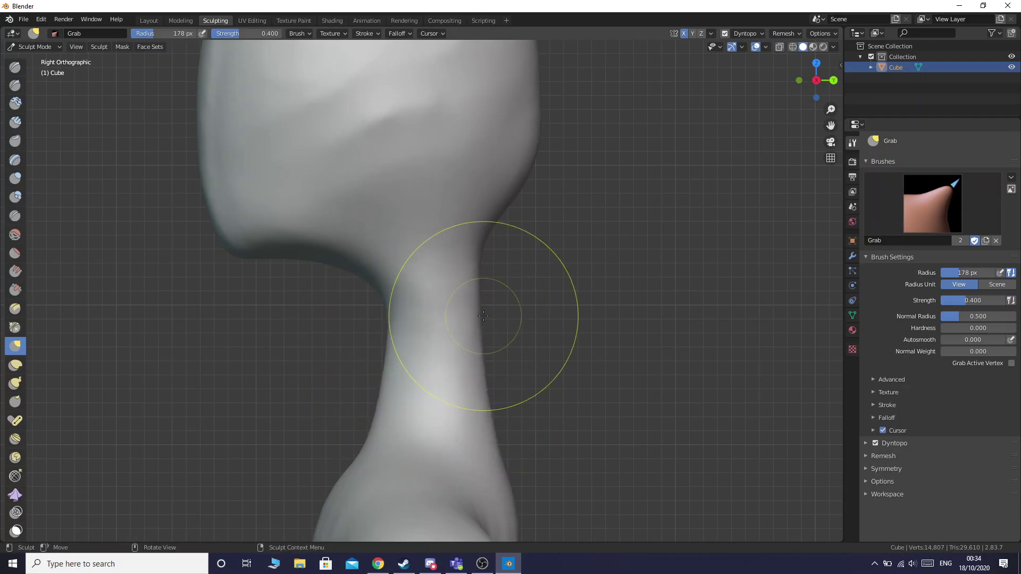
scroll(478, 343, down, 3)
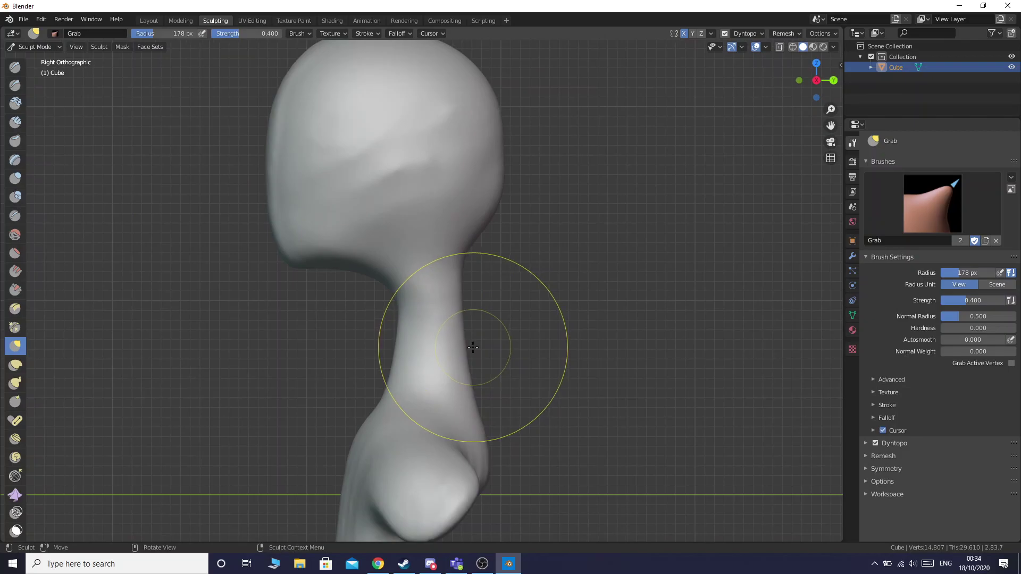
drag(418, 348, 406, 359)
shift+drag(399, 316, 397, 313)
mouse_move(460, 302)
shift+mouse_down()
mouse_move(462, 374)
mouse_move(442, 393)
shift+mouse_up()
drag(447, 343, 402, 339)
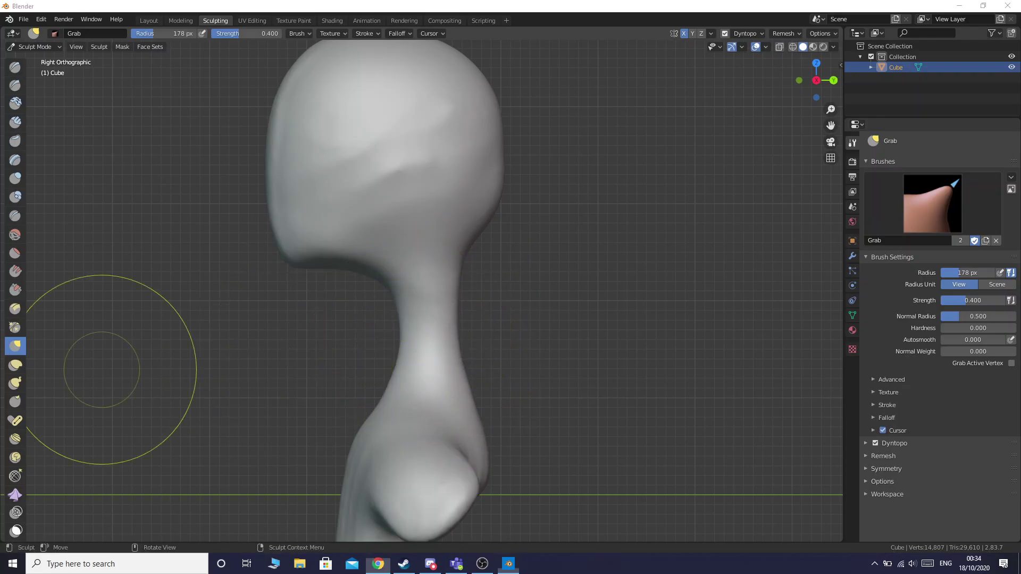
- Choose the Crease brush with a 74 px radius and stroke across the middle of the back below the shoulders
click(16, 216)
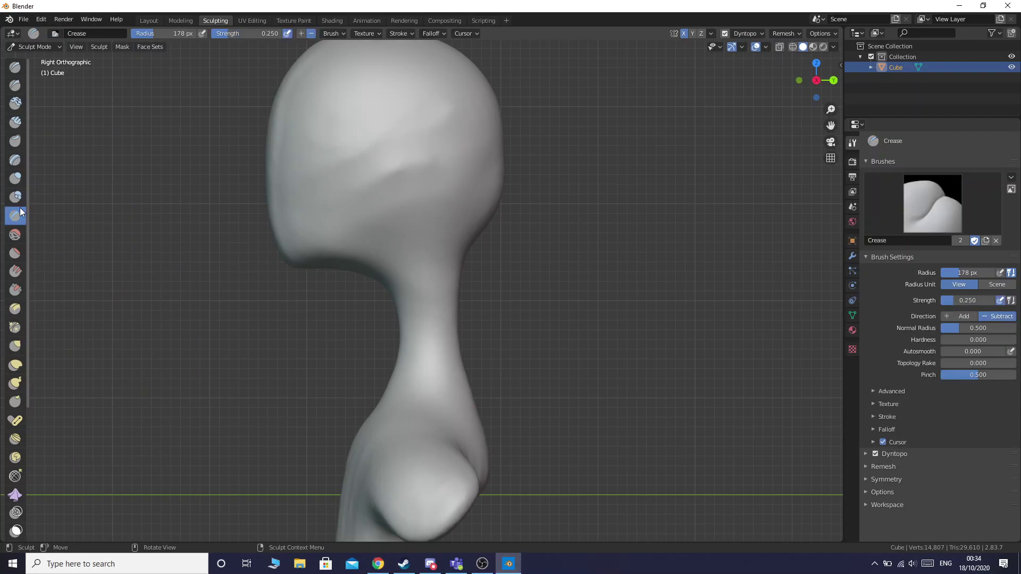
click(172, 34)
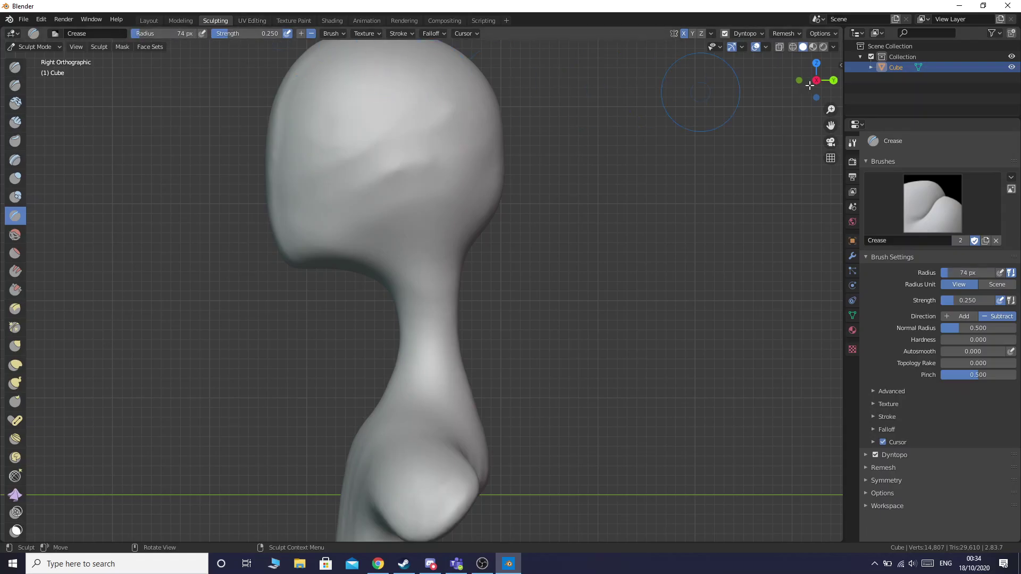
drag(816, 81, 831, 10)
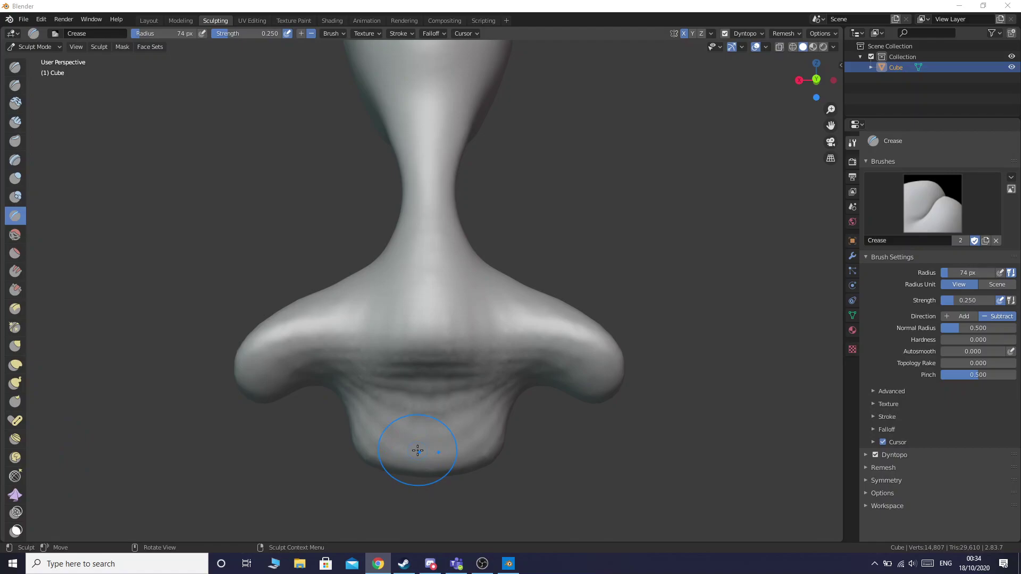
drag(411, 335, 391, 388)
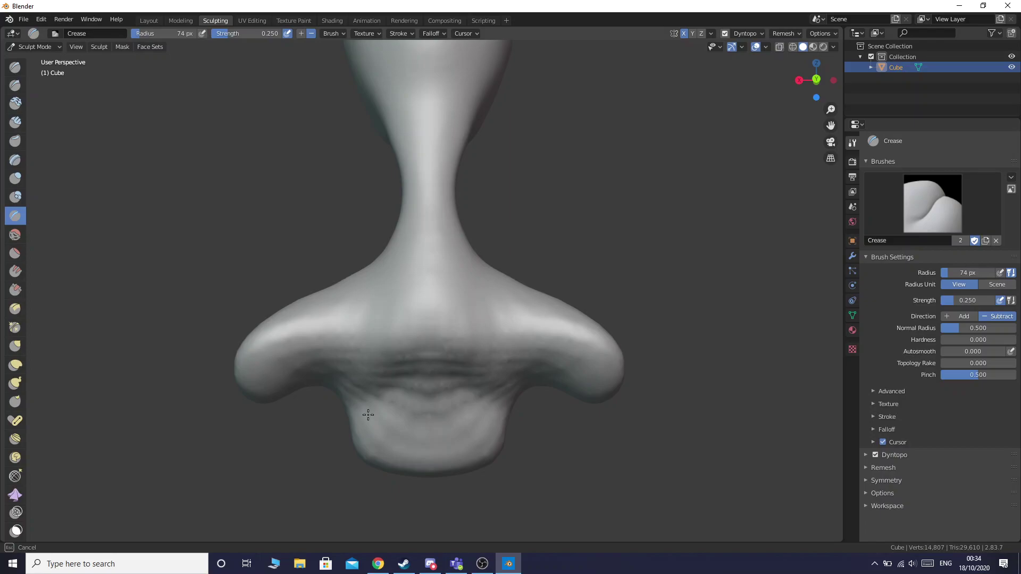
drag(368, 415, 369, 415)
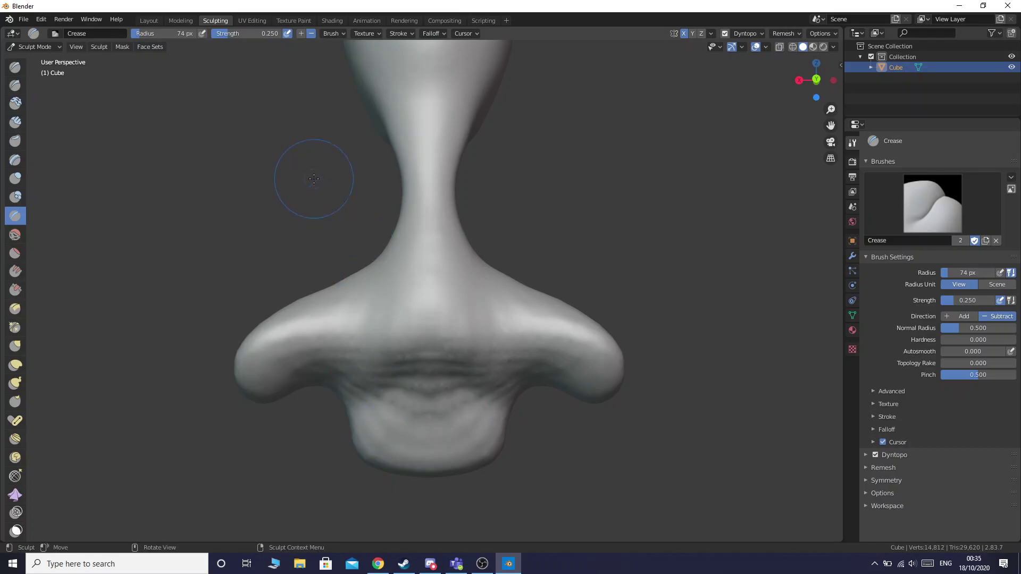
- Set the Crease brush strength to 1 and try carving a spine line from the back up the neck
click(254, 30)
text(1)
key(Return)
mouse_move(432, 350)
mouse_down()
mouse_move(428, 338)
mouse_move(358, 424)
mouse_move(419, 324)
mouse_move(461, 174)
mouse_move(464, 72)
mouse_up()
scroll(419, 321, up, 2)
scroll(436, 325, up, 2)
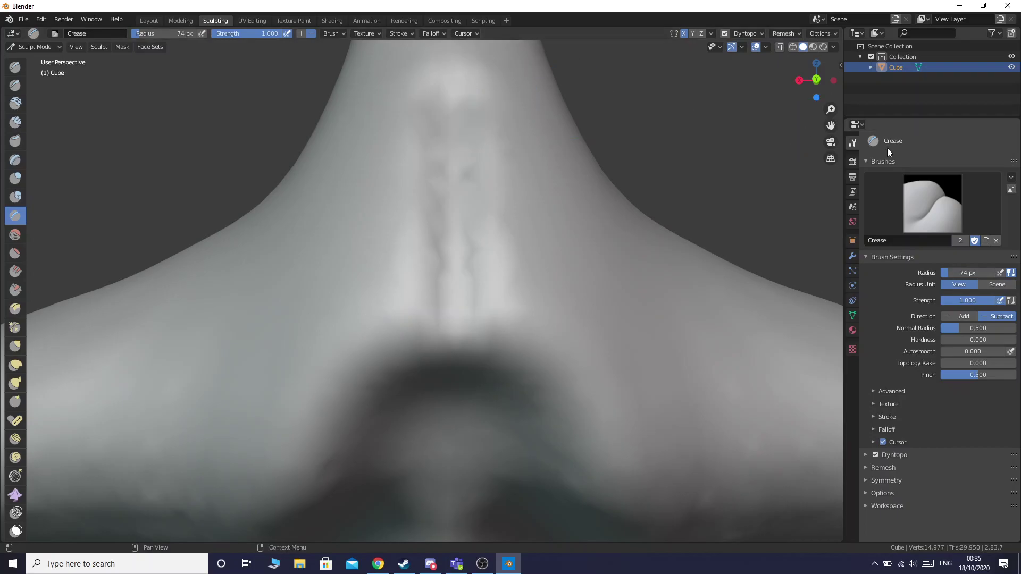
scroll(463, 194, down, 3)
scroll(442, 187, down, 2)
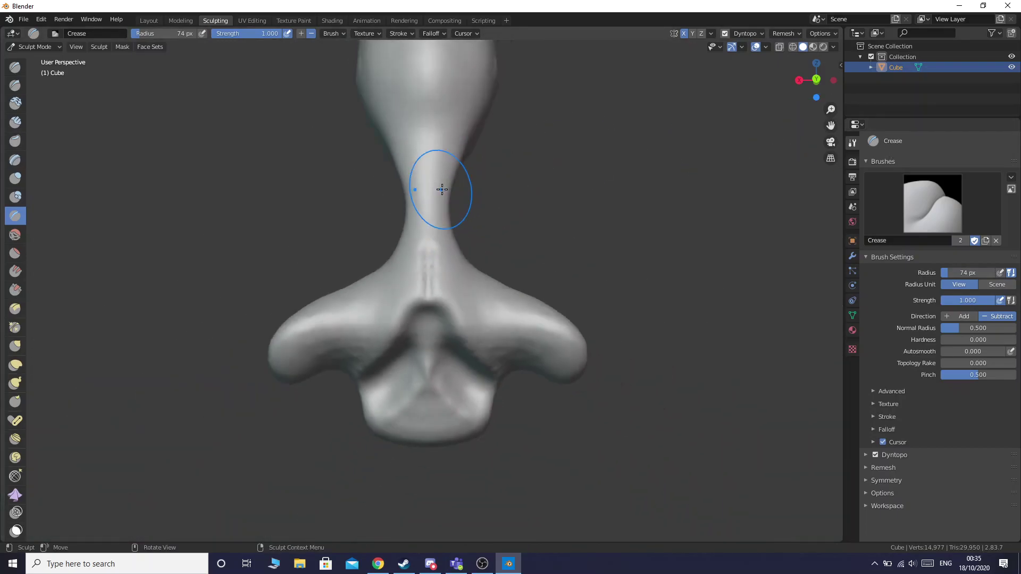
- Try Crease strokes from the base of the skull down to the lower back and undo back to the uncarved spine
scroll(442, 189, down, 1)
mouse_move(426, 171)
mouse_down()
mouse_move(427, 303)
mouse_move(378, 381)
mouse_up()
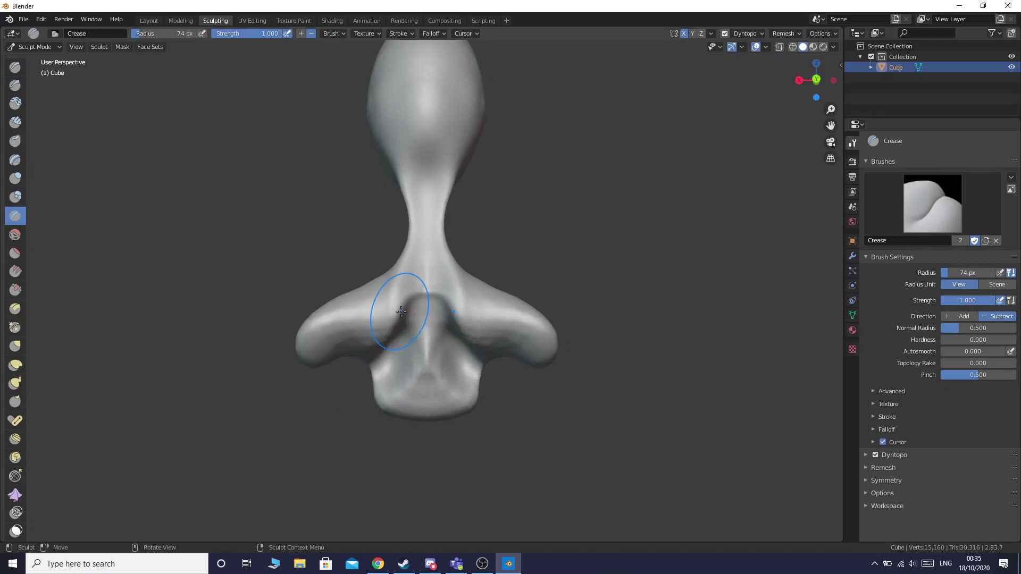
key(ctrl+z)
mouse_move(434, 141)
mouse_down()
mouse_move(420, 205)
mouse_move(426, 319)
mouse_move(394, 405)
mouse_move(424, 165)
mouse_move(417, 246)
mouse_move(427, 316)
mouse_move(385, 387)
mouse_move(396, 380)
mouse_up()
key(ctrl+z)
key(ctrl+z)
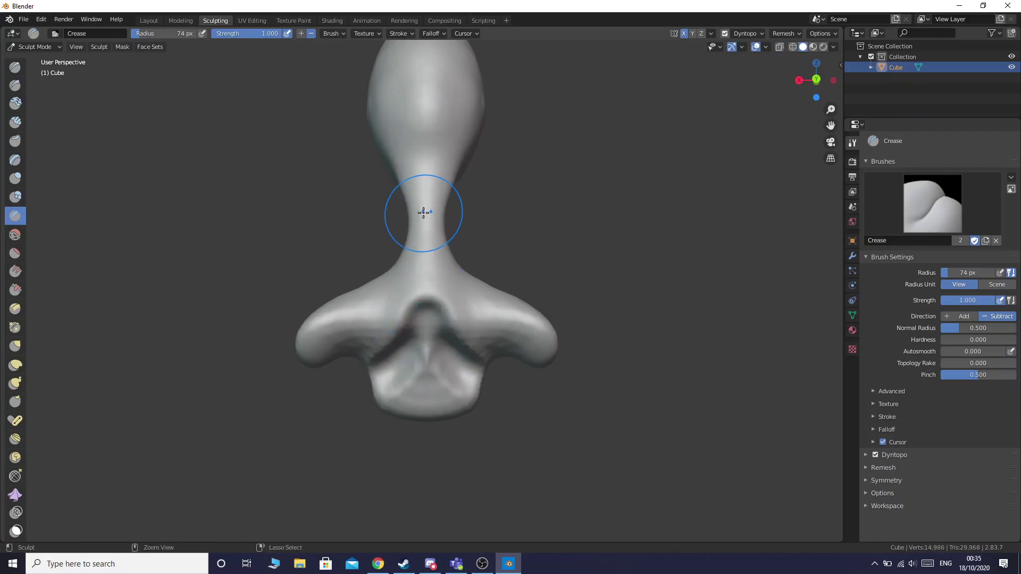
key(ctrl+z)
- Try carving the back and neck with the Crease brush at strength 0.8 and smoothing from nape to lower back
drag(833, 128, 821, 168)
scroll(378, 301, up, 1)
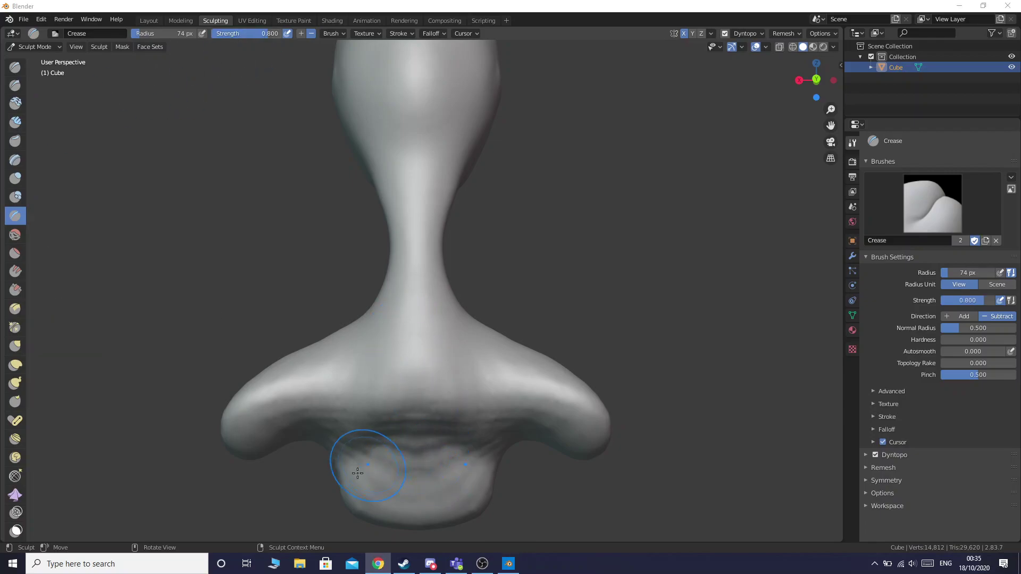
mouse_move(372, 471)
mouse_down()
mouse_move(415, 394)
mouse_move(425, 347)
mouse_move(413, 137)
mouse_move(414, 395)
mouse_up()
mouse_move(413, 153)
shift+mouse_down()
mouse_move(417, 461)
mouse_move(365, 501)
mouse_move(412, 413)
mouse_move(404, 404)
mouse_move(348, 447)
mouse_move(438, 463)
shift+mouse_up()
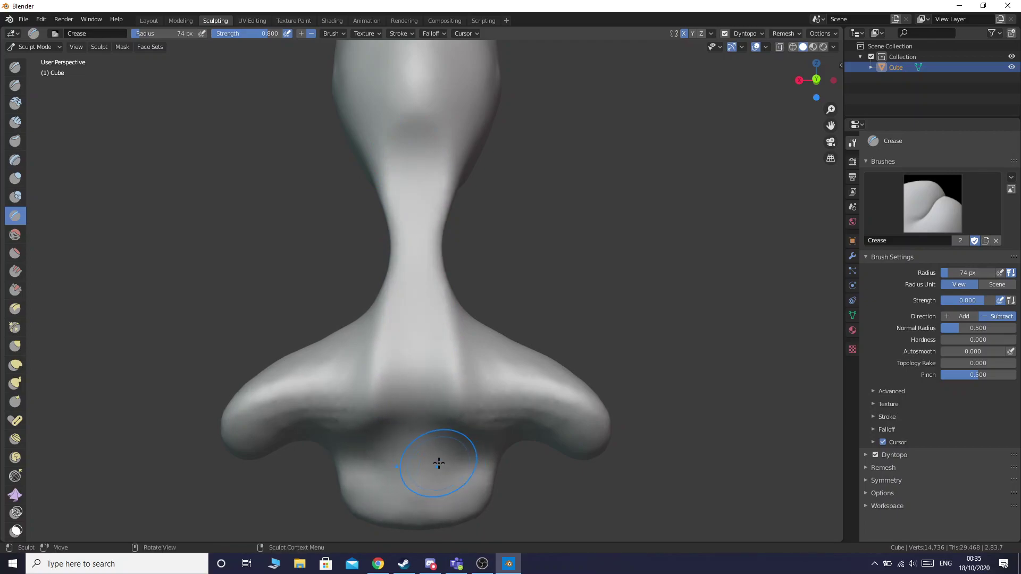
shift+drag(390, 495, 391, 464)
scroll(461, 368, down, 5)
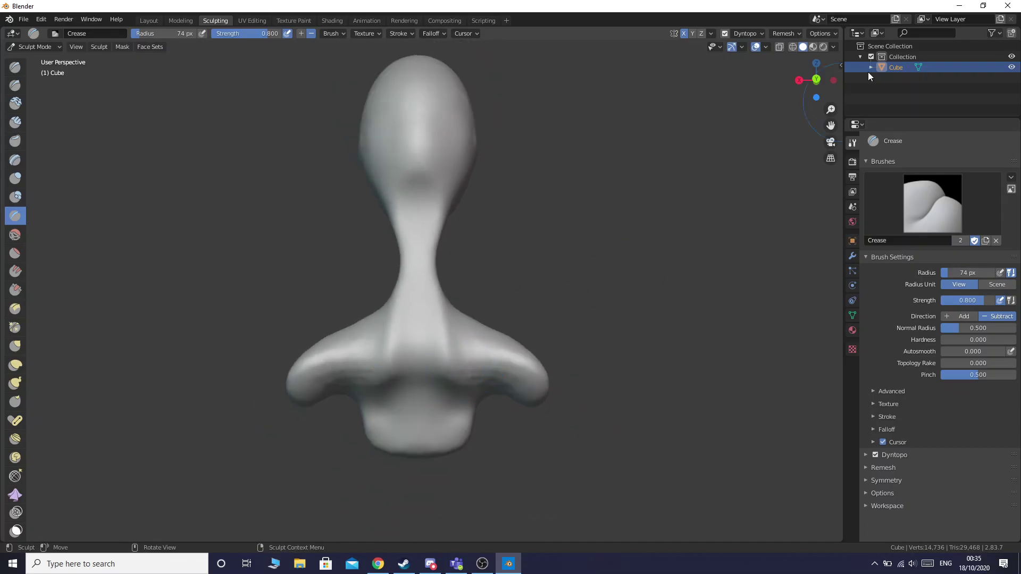
mouse_move(809, 84)
mouse_down()
mouse_move(840, 88)
mouse_move(739, 96)
mouse_move(809, 85)
mouse_up()
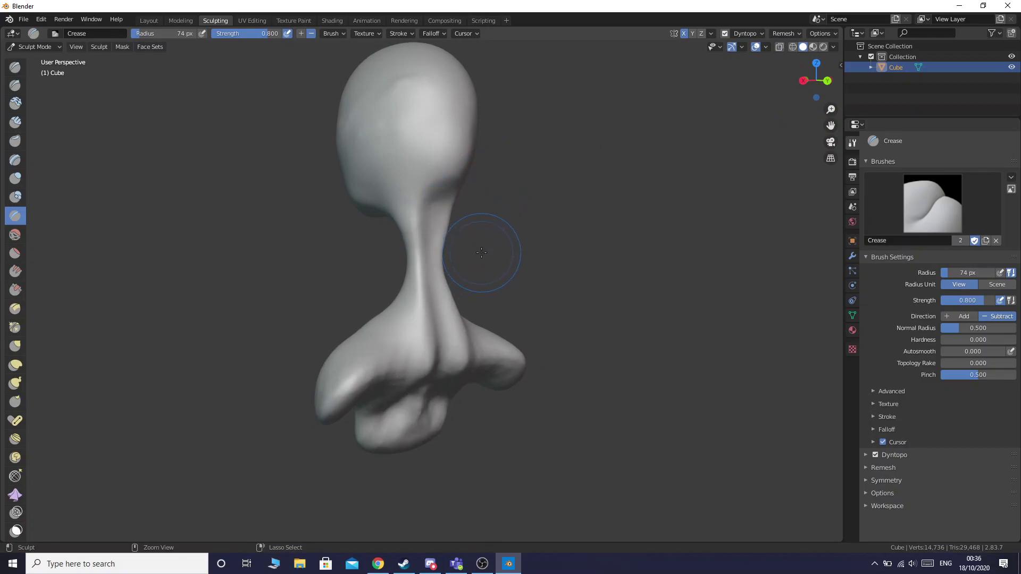
key(ctrl+z)
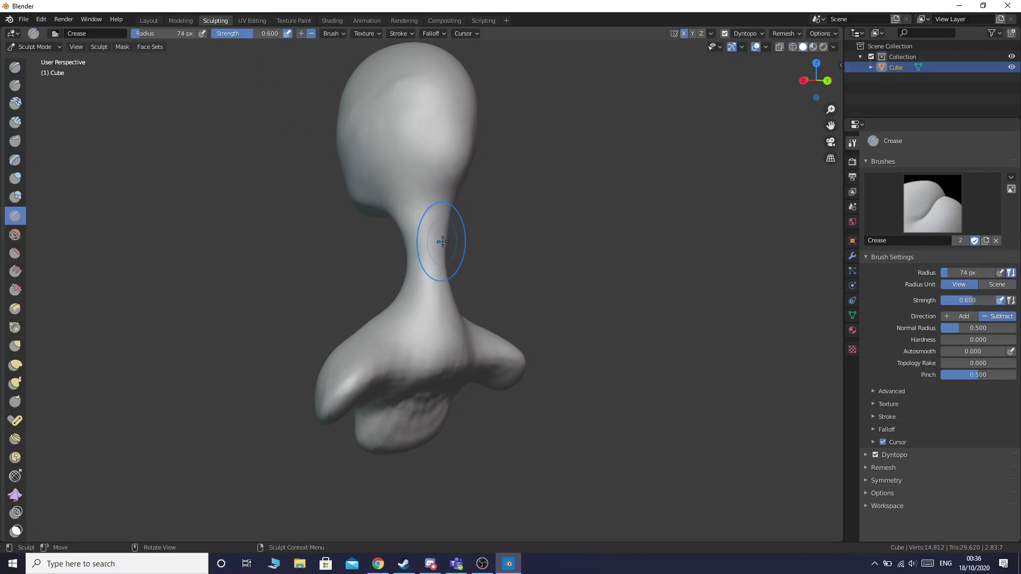
- In the back orthographic view, work the Crease brush at strength 0.6 from the lower back to the skull base and smooth the area
click(827, 81)
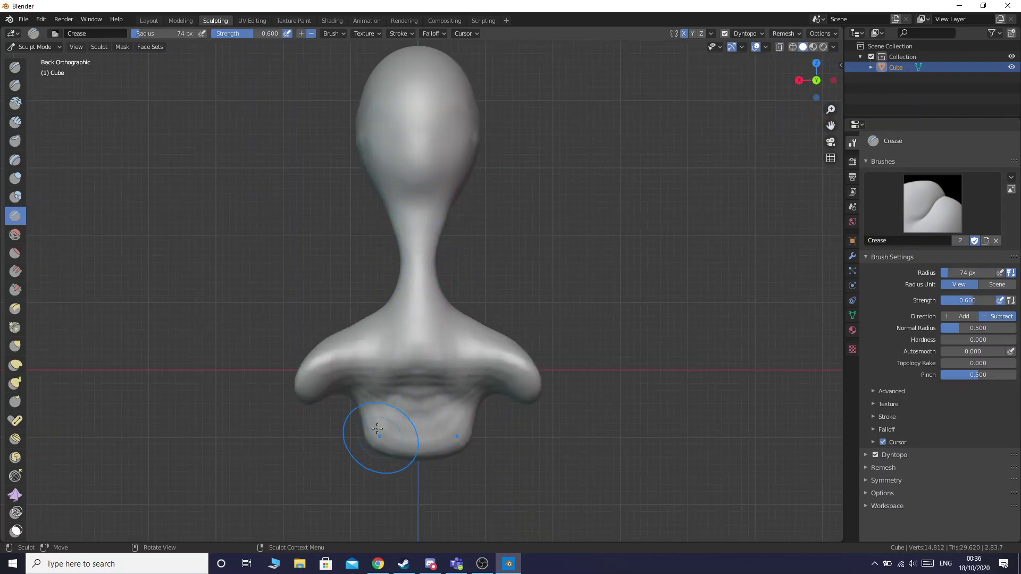
mouse_move(390, 417)
mouse_down()
mouse_move(422, 326)
mouse_move(417, 185)
mouse_up()
click(799, 80)
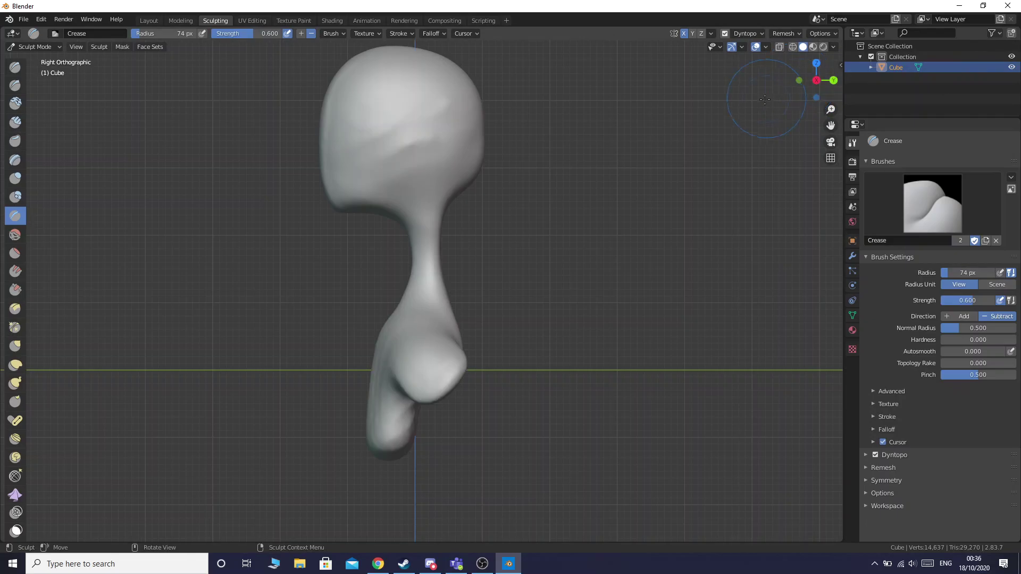
click(834, 80)
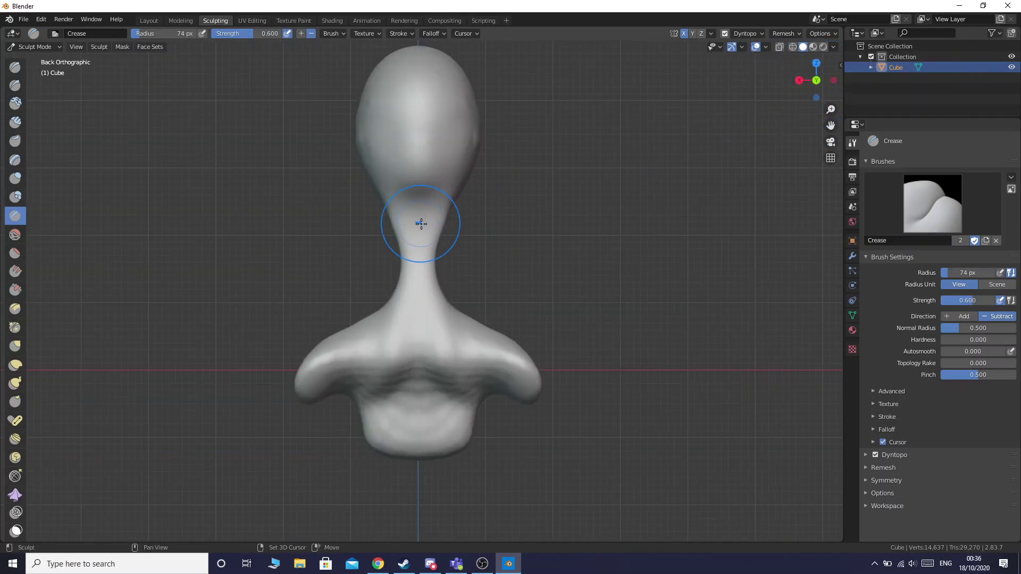
drag(418, 196, 428, 264)
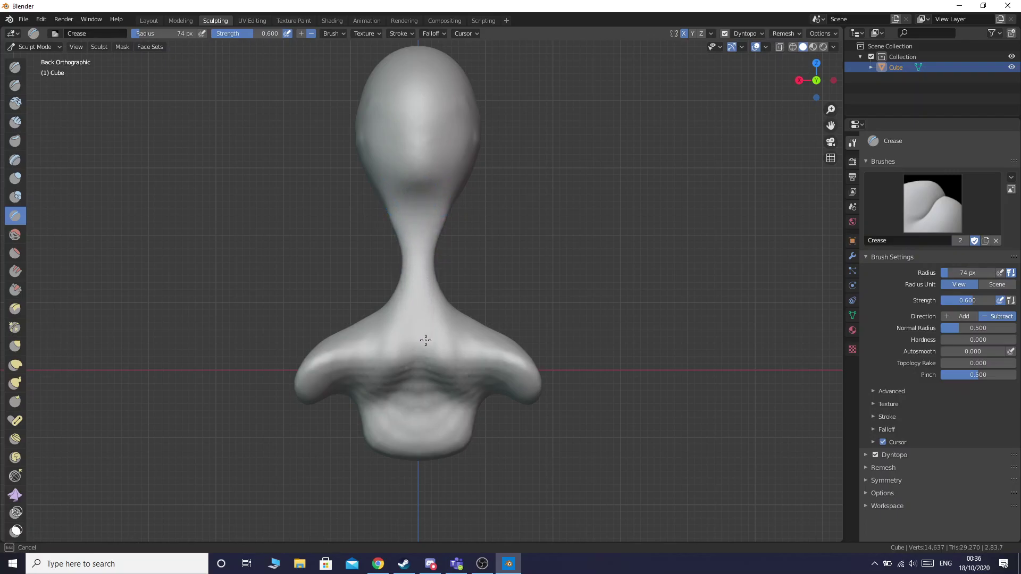
drag(412, 190, 420, 254)
drag(408, 192, 410, 194)
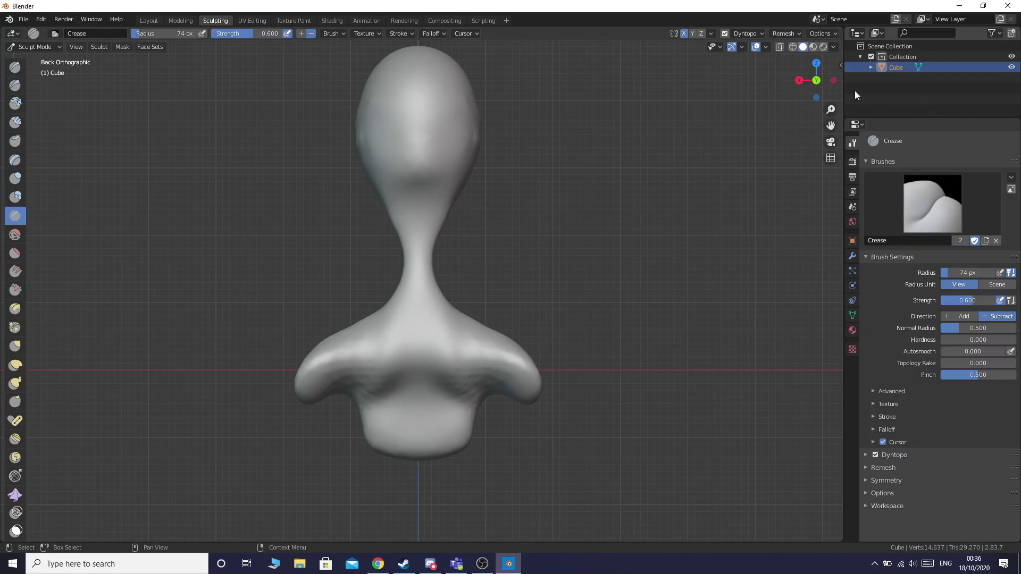
- Use the Grab brush at strength 0.4 to pull the nape backward, then reshape and smooth the neck's sides from behind
click(15, 346)
mouse_move(441, 258)
mouse_down()
mouse_move(411, 265)
mouse_move(454, 259)
mouse_up()
mouse_move(808, 87)
mouse_down()
mouse_move(949, 97)
mouse_move(900, 113)
mouse_up()
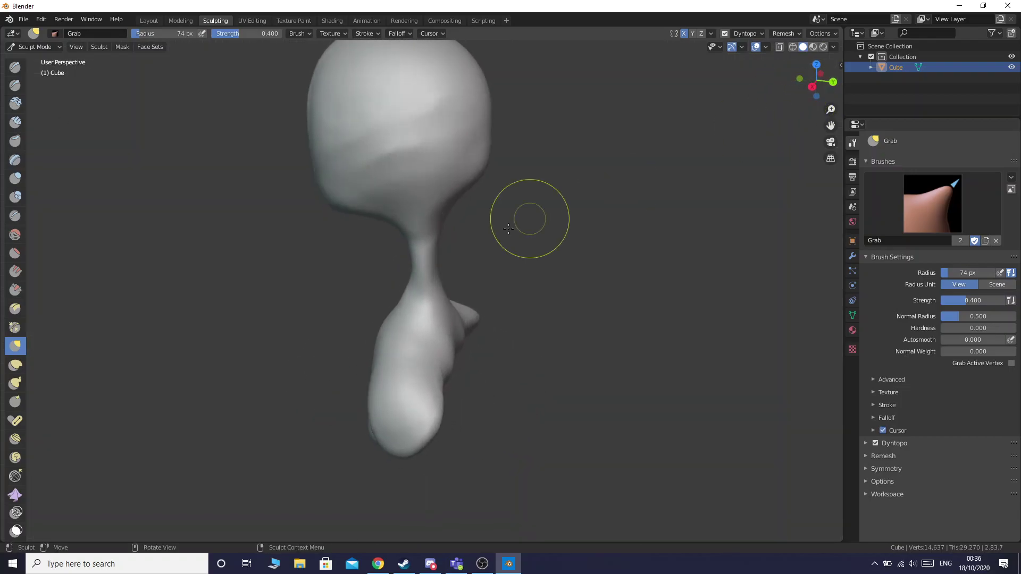
drag(430, 252, 474, 207)
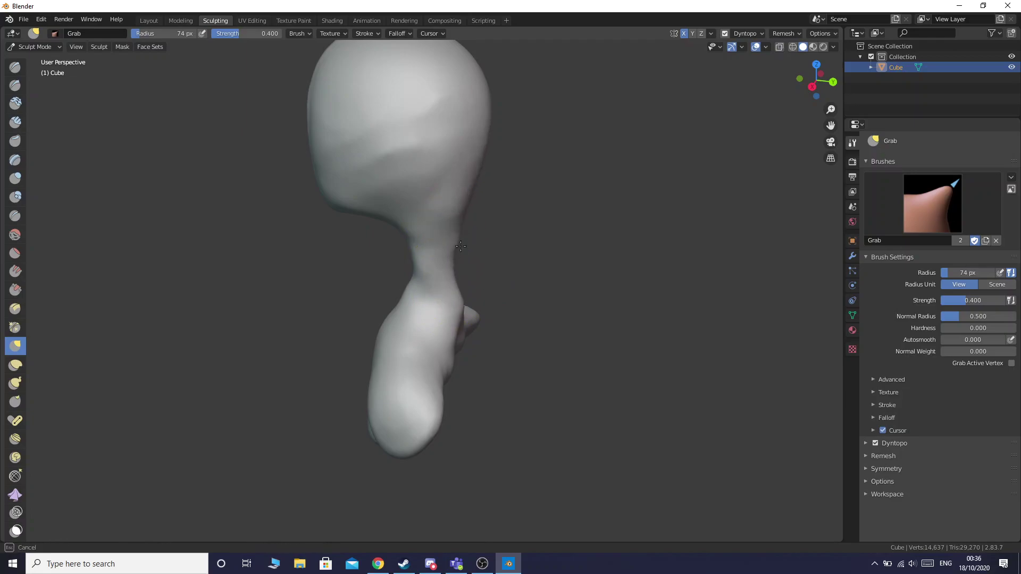
drag(814, 87, 745, 59)
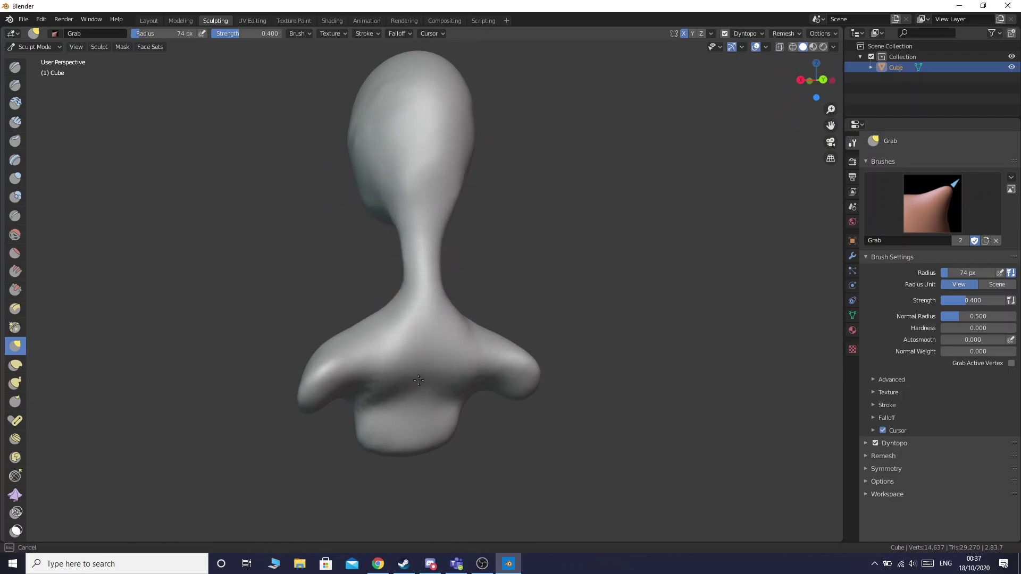
drag(399, 208, 412, 251)
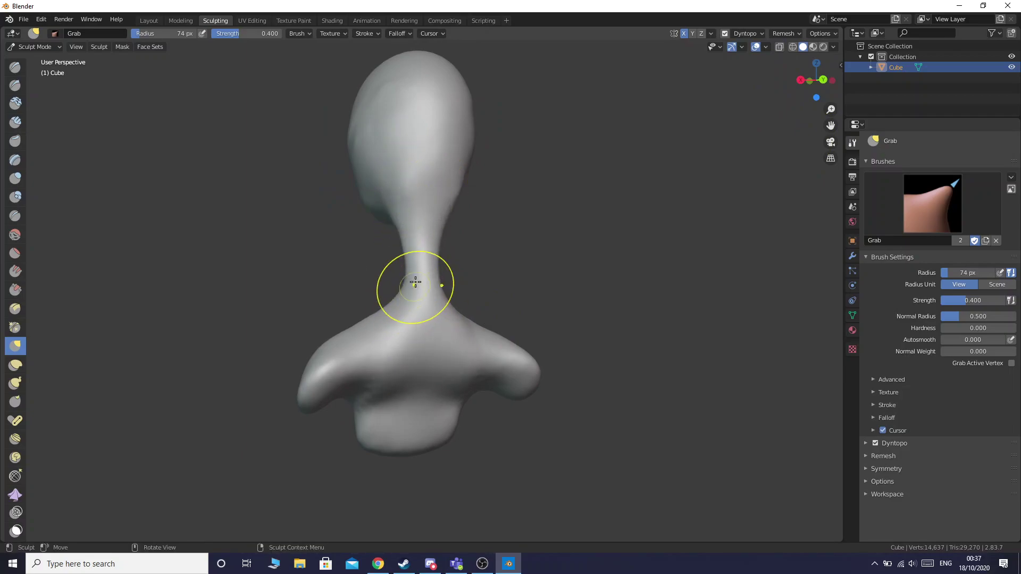
mouse_move(390, 259)
mouse_down()
mouse_move(388, 231)
mouse_move(388, 351)
mouse_move(402, 227)
mouse_move(346, 361)
mouse_up()
shift+drag(403, 252, 412, 228)
- Smooth the neck's rear contour from the side and pull the nape slightly backward with the Grab brush
drag(811, 101, 768, 113)
shift+drag(447, 267, 477, 329)
drag(449, 230, 460, 233)
drag(452, 265, 463, 269)
drag(453, 311, 464, 315)
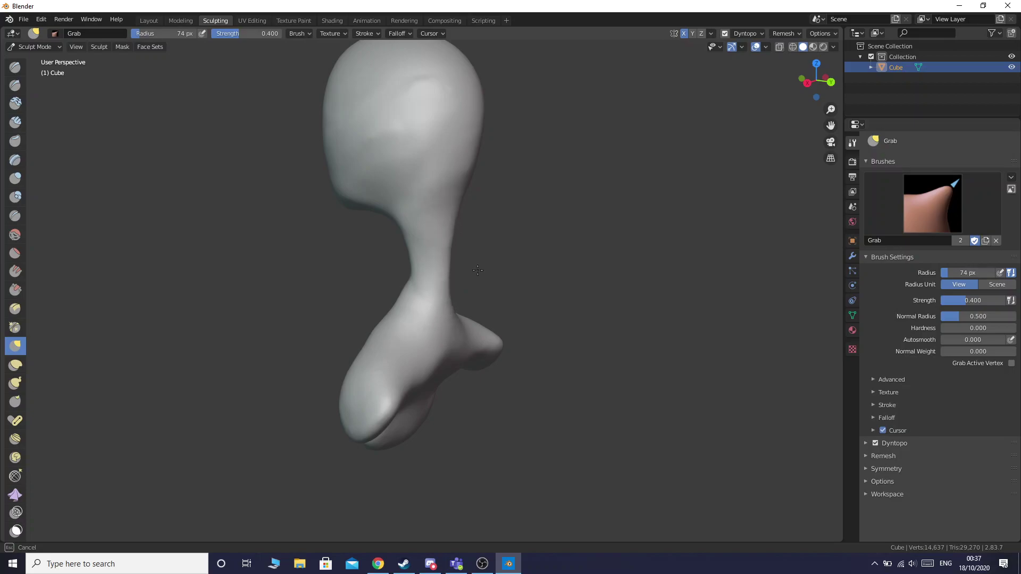
- Reshape the throat with the Grab brush, from below the jaw to the base of the neck
mouse_move(815, 82)
mouse_down()
mouse_move(715, 86)
mouse_move(838, 86)
mouse_up()
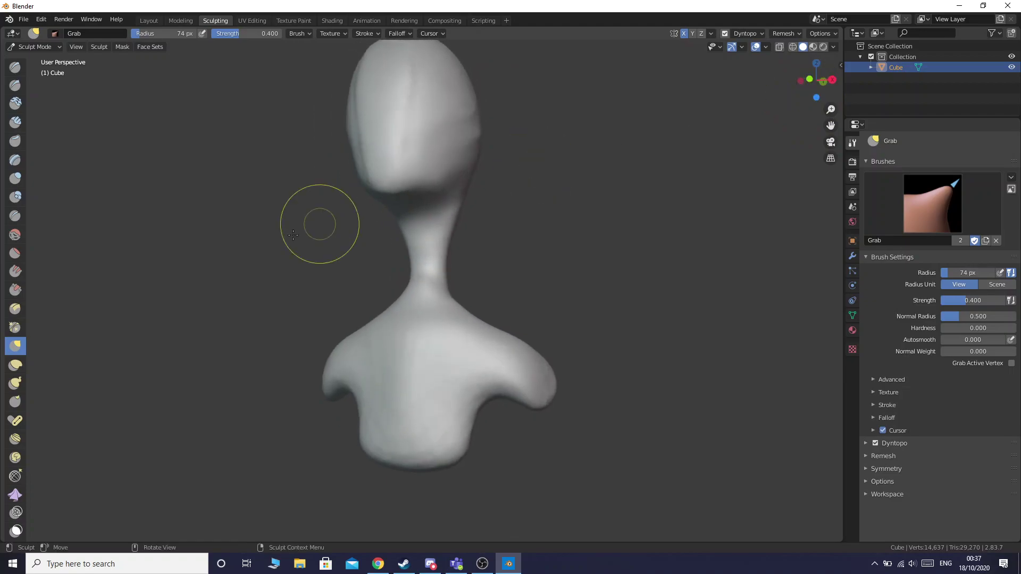
mouse_move(429, 223)
mouse_down()
mouse_move(407, 234)
mouse_move(403, 311)
mouse_up()
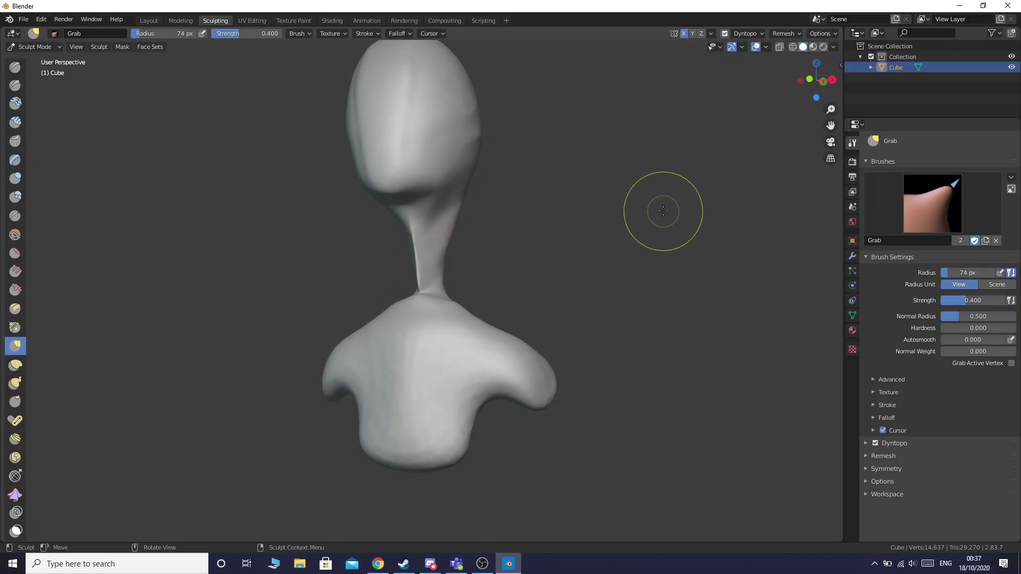
drag(813, 82, 730, 83)
drag(808, 89, 870, 83)
drag(396, 233, 412, 281)
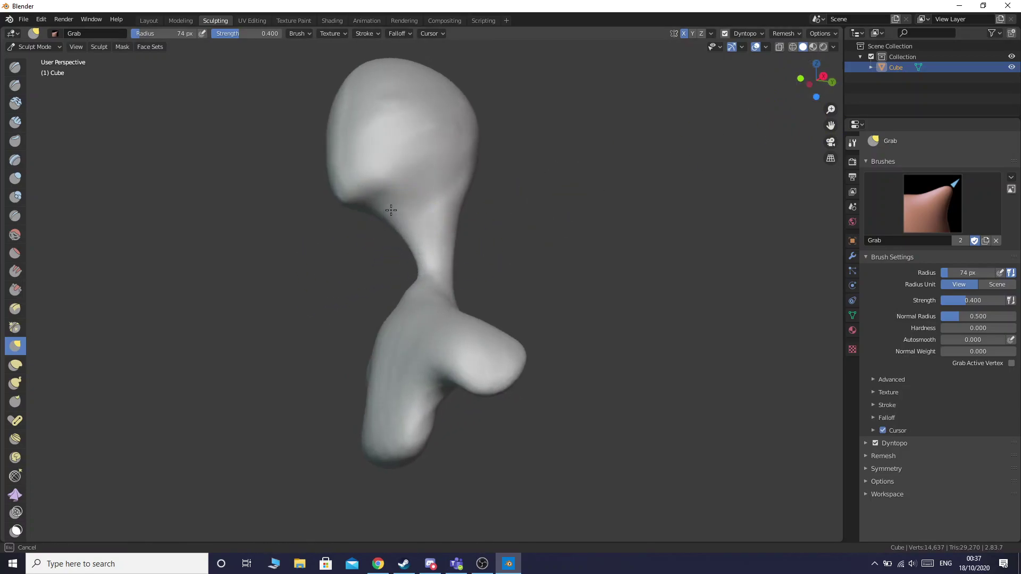
drag(421, 271, 422, 270)
- Adjust the transition from the base of the neck to the shoulder with the Grab brush
scroll(557, 277, down, 2)
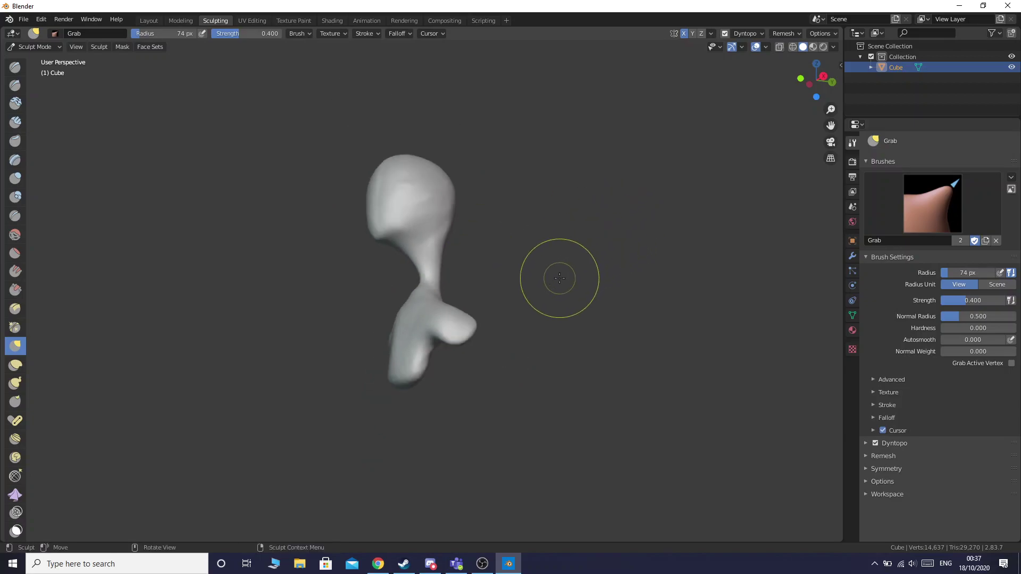
scroll(549, 292, up, 1)
mouse_move(423, 290)
mouse_down()
mouse_move(440, 296)
mouse_move(433, 305)
mouse_move(462, 351)
mouse_up()
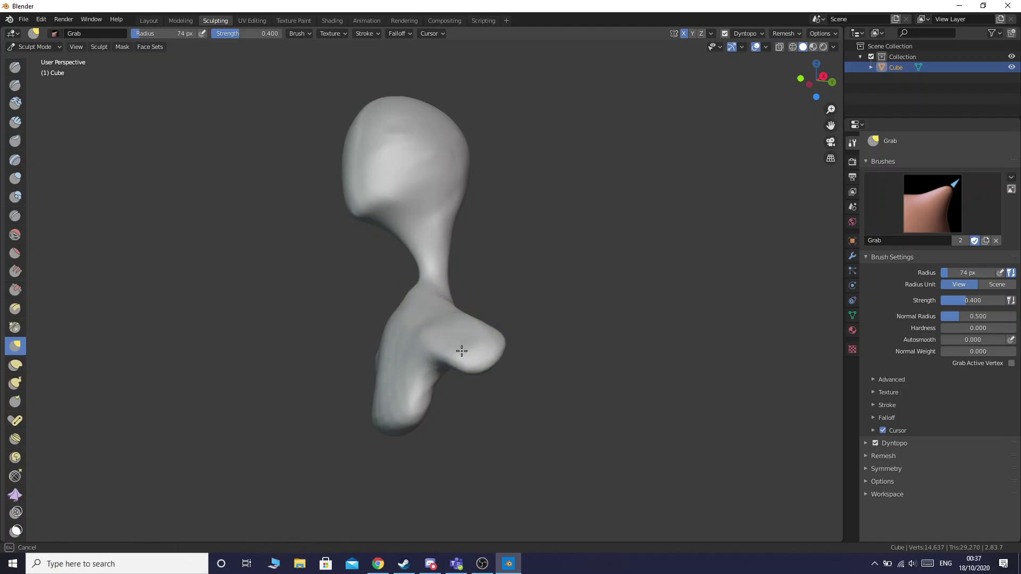
drag(437, 291, 436, 292)
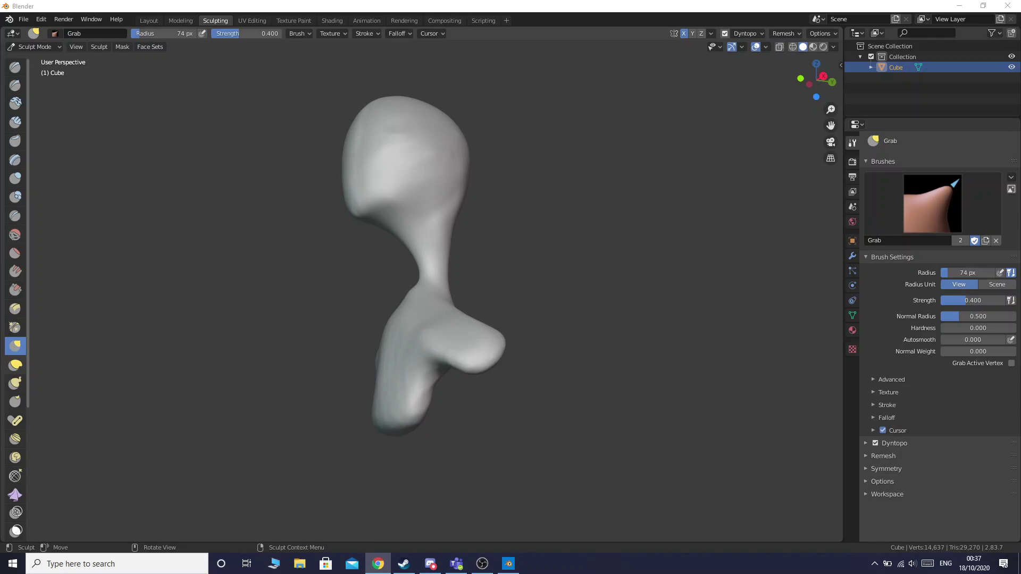
scroll(347, 370, up, 1)
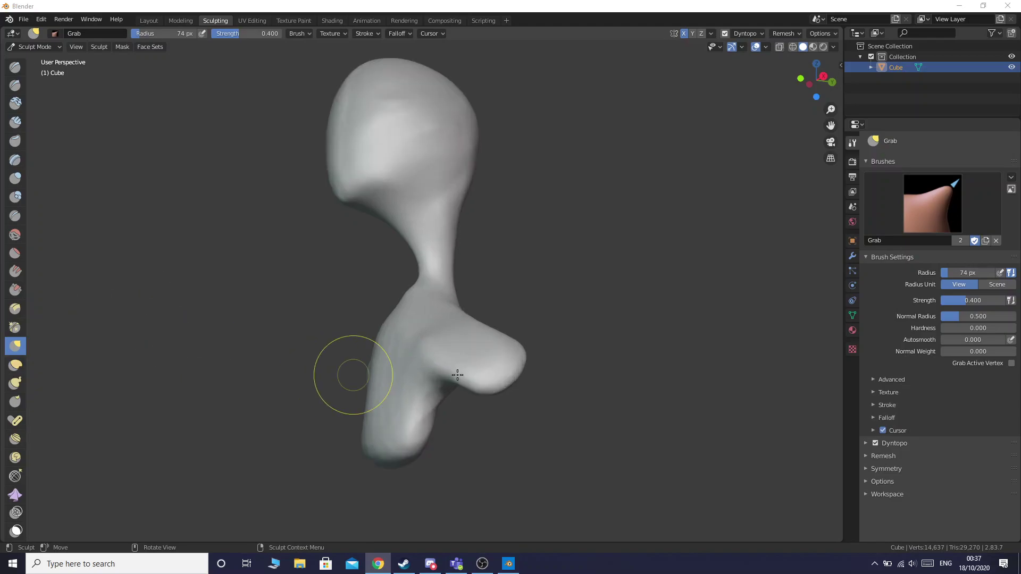
- Reshape the chest's contour with several short Grab strokes
drag(822, 89, 824, 81)
drag(391, 362, 378, 380)
drag(387, 365, 374, 381)
mouse_move(373, 381)
mouse_down()
mouse_move(391, 389)
mouse_move(377, 381)
mouse_move(372, 410)
mouse_move(435, 403)
mouse_move(410, 388)
mouse_up()
scroll(415, 425, down, 1)
scroll(388, 438, up, 1)
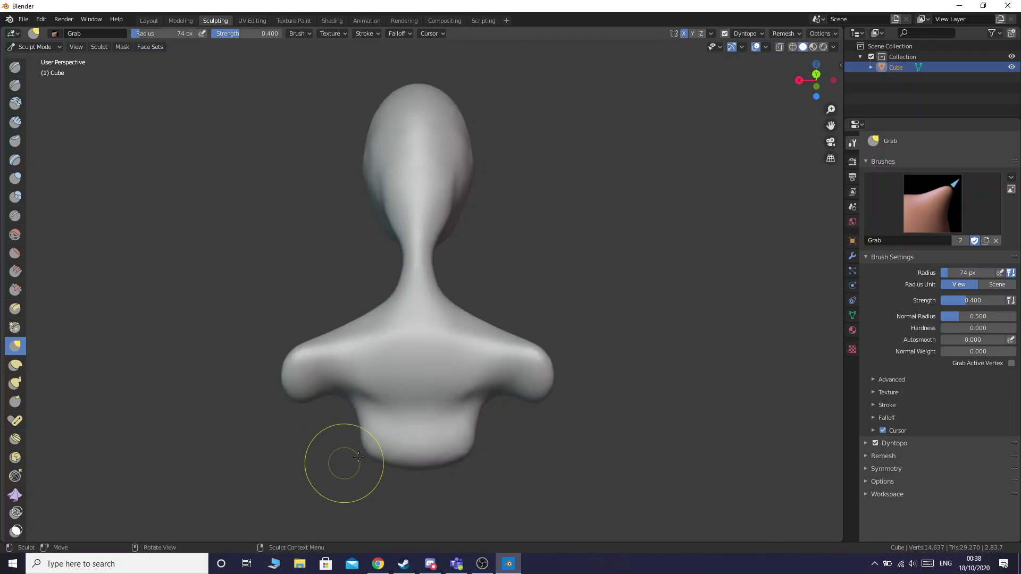
- Try carving the torso's sides below the arms with the Crease brush at strength 0.6, and undo the strokes
drag(828, 86, 908, 83)
key(alt+Tab)
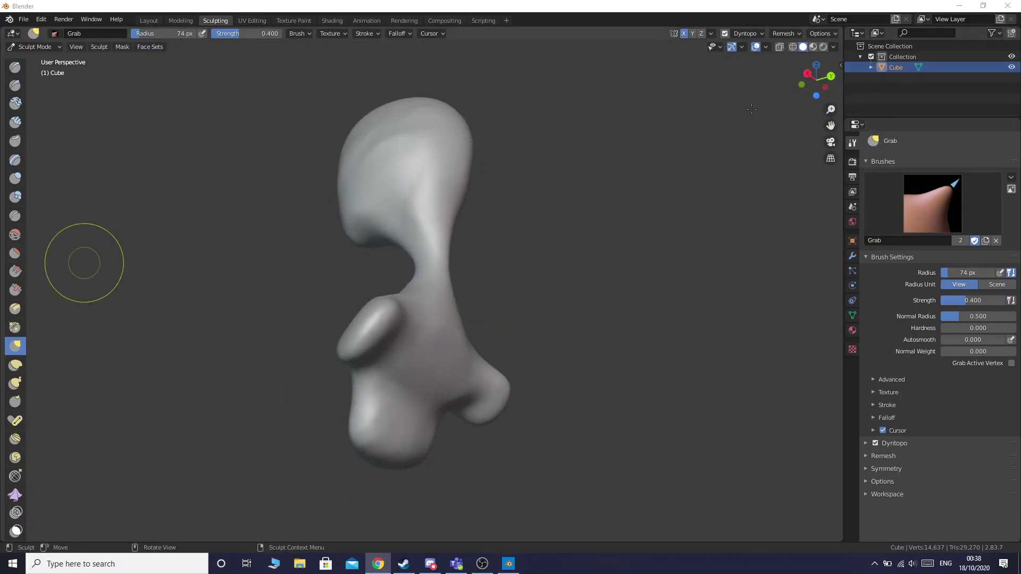
drag(817, 81, 799, 85)
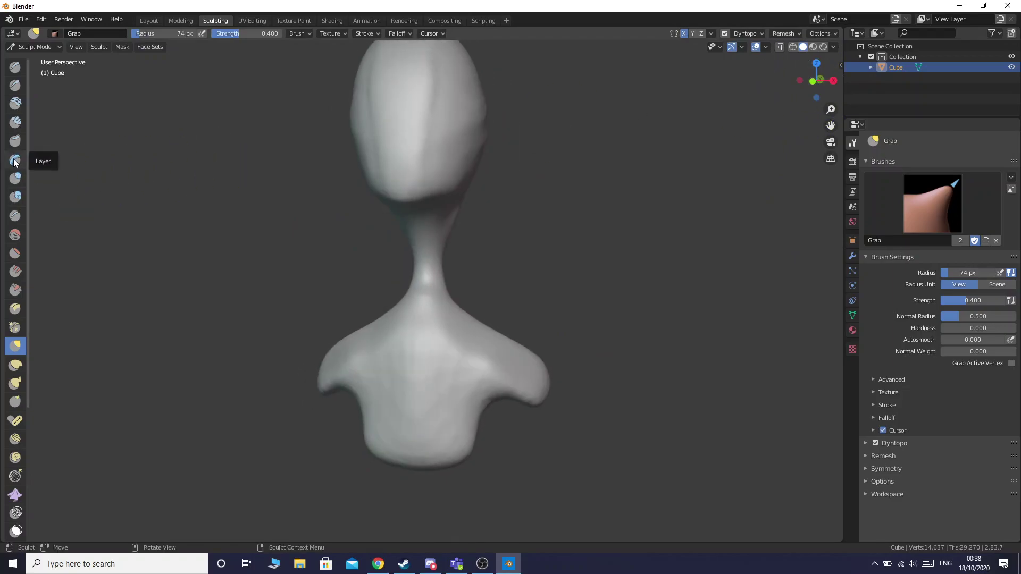
click(11, 215)
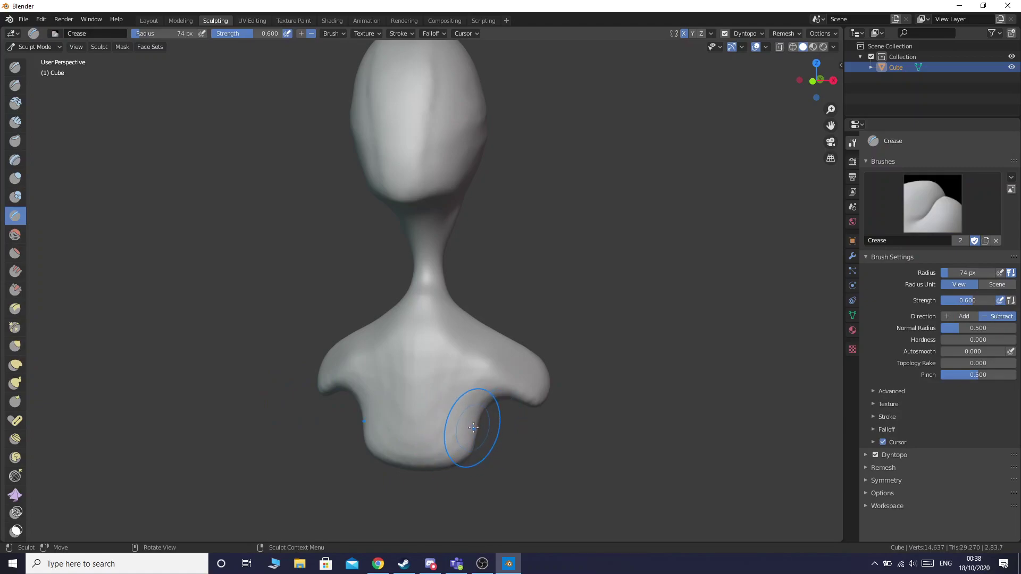
drag(473, 429, 485, 379)
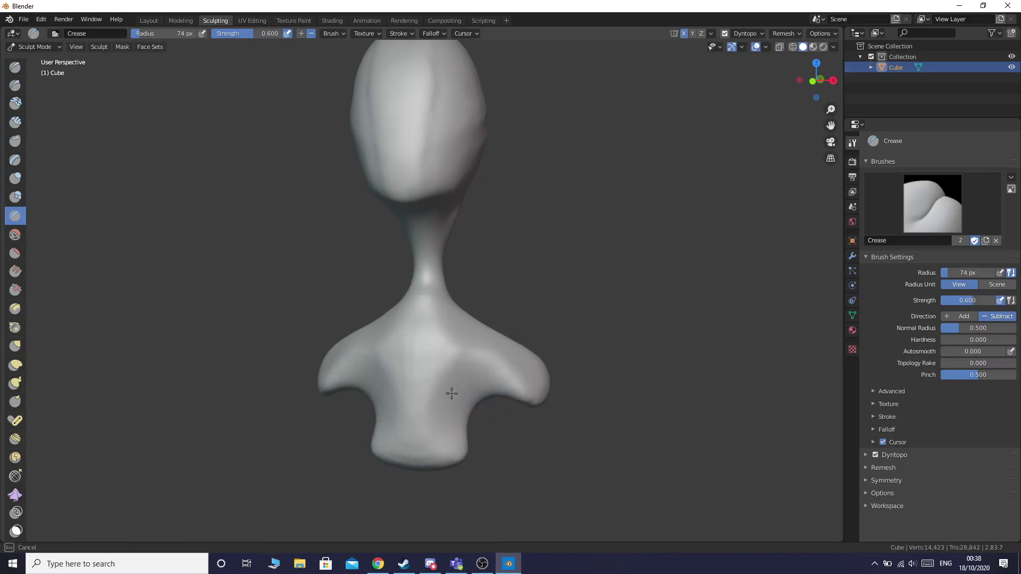
scroll(468, 432, down, 1)
scroll(462, 435, up, 1)
key(ctrl+z)
key(ctrl+z)
key(ctrl+z)
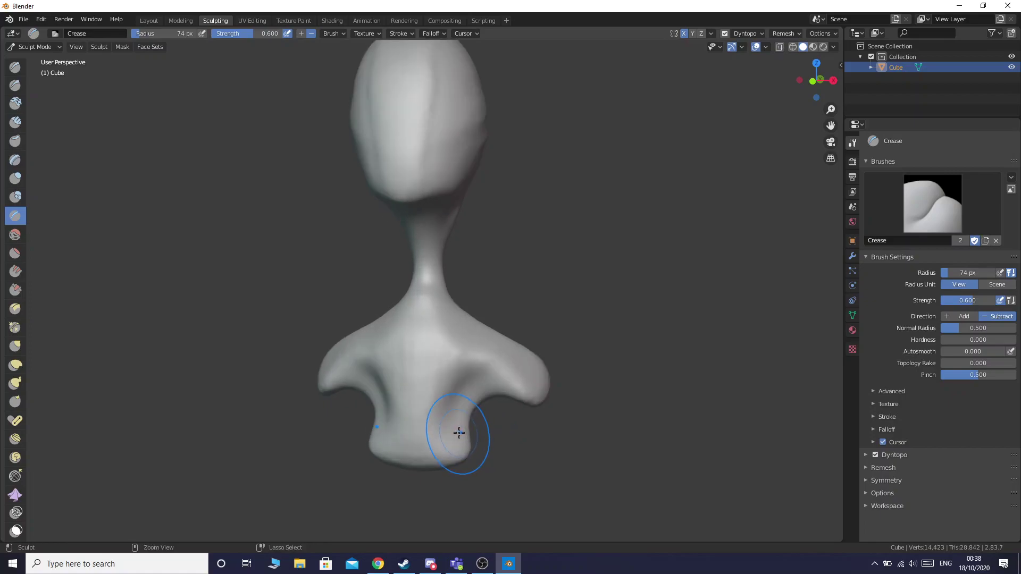
key(ctrl+z)
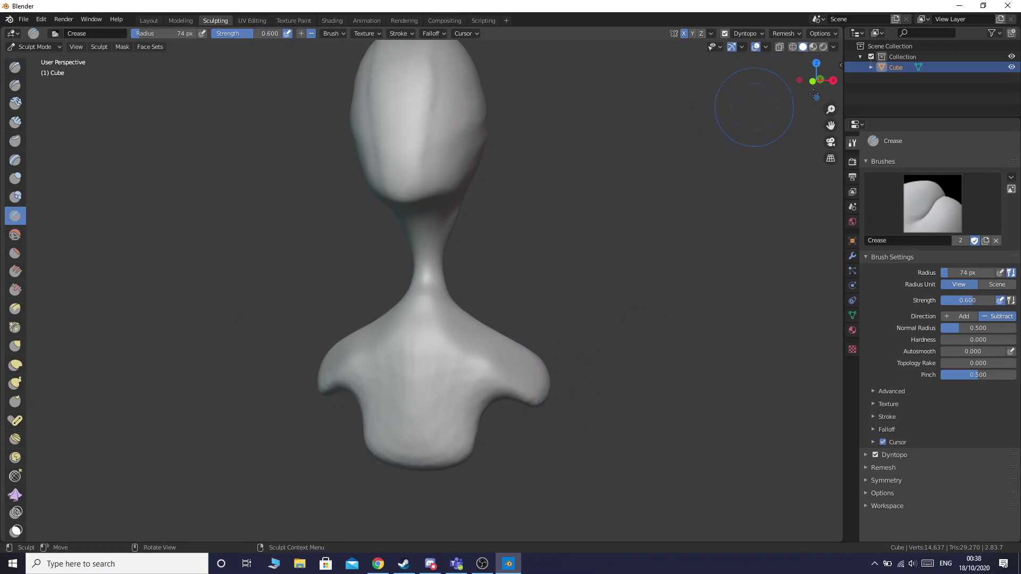
- Work the Crease brush at strength 0.6 over the underside of the torso and shoulders from below
drag(821, 82, 687, 13)
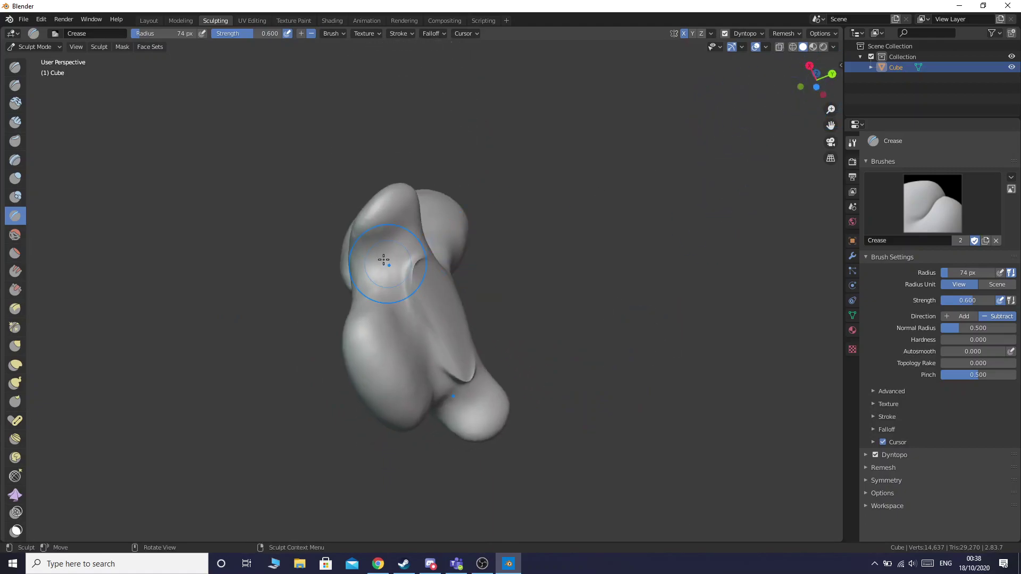
mouse_move(409, 227)
mouse_down()
mouse_move(340, 275)
mouse_move(389, 244)
mouse_up()
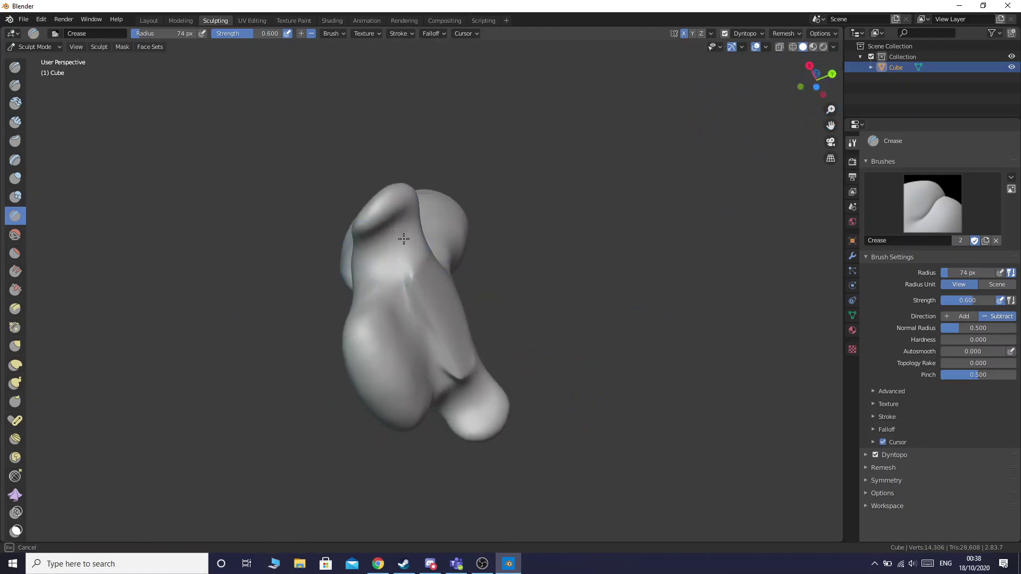
drag(818, 82, 957, 176)
scroll(538, 228, down, 2)
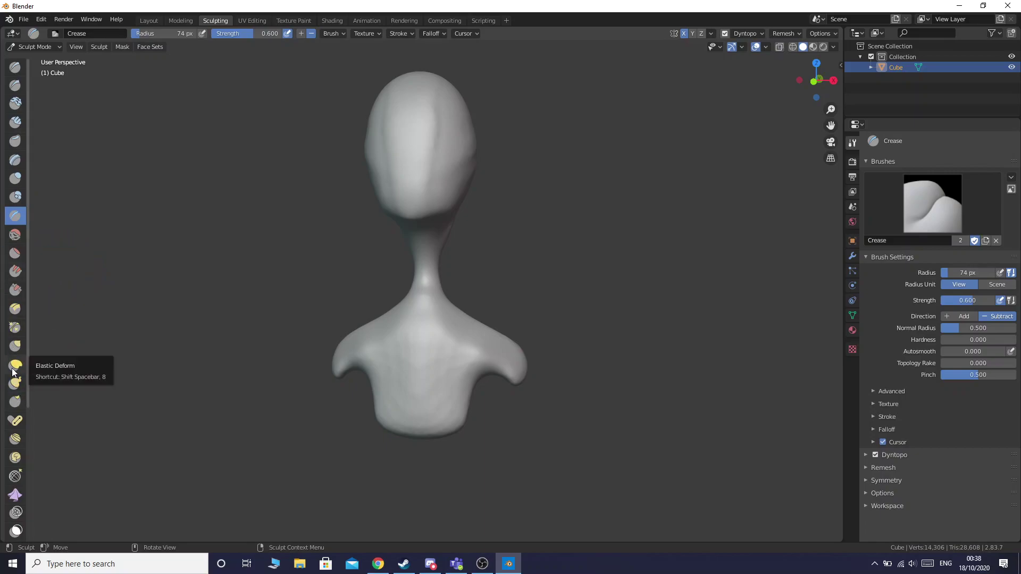
- Use the Grab brush to pull the torso's lower edge down to a point and adjust the shoulder from the side
click(15, 345)
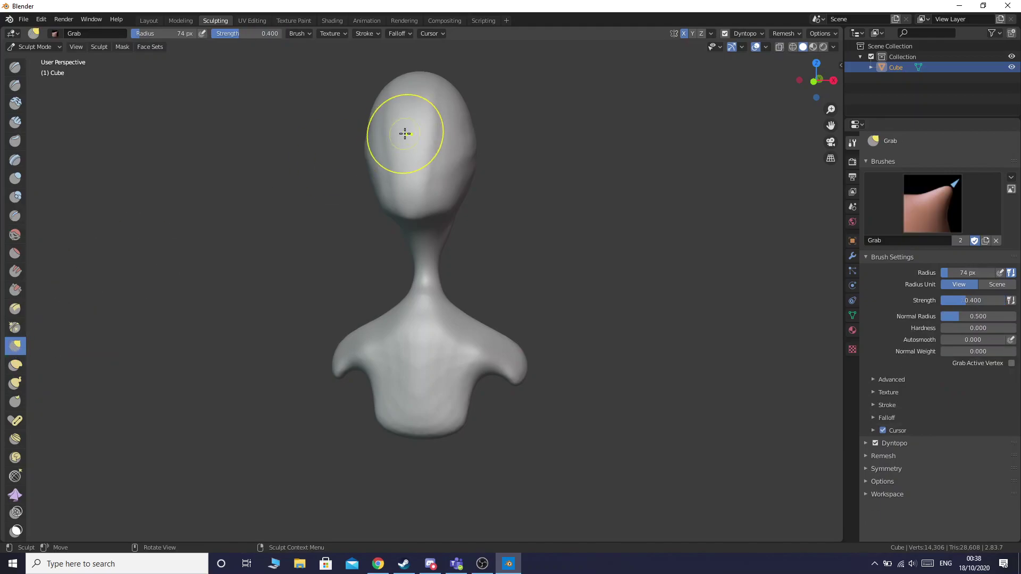
drag(413, 424, 418, 455)
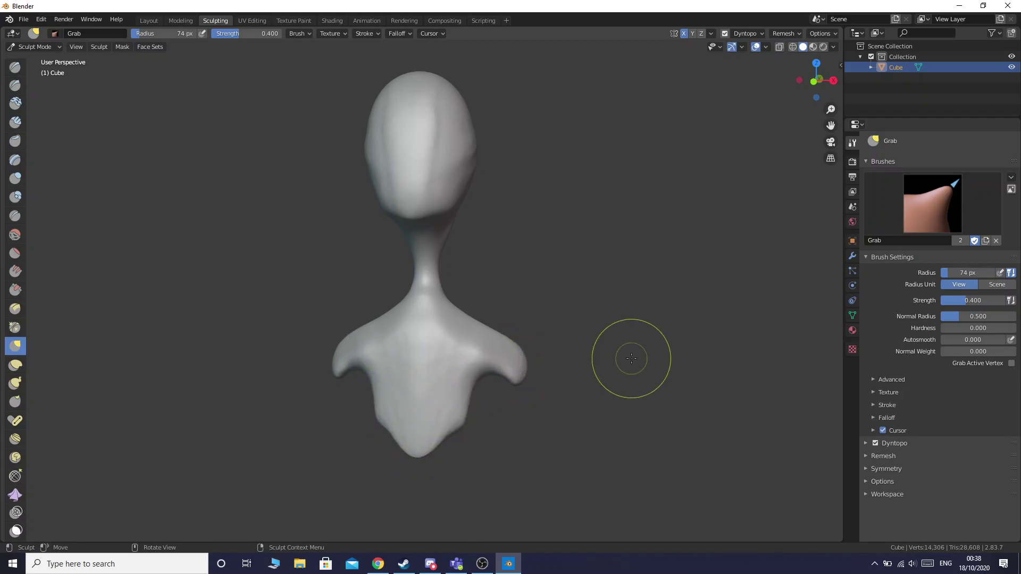
drag(814, 82, 747, 34)
mouse_move(431, 351)
mouse_down()
mouse_move(446, 330)
mouse_move(457, 361)
mouse_up()
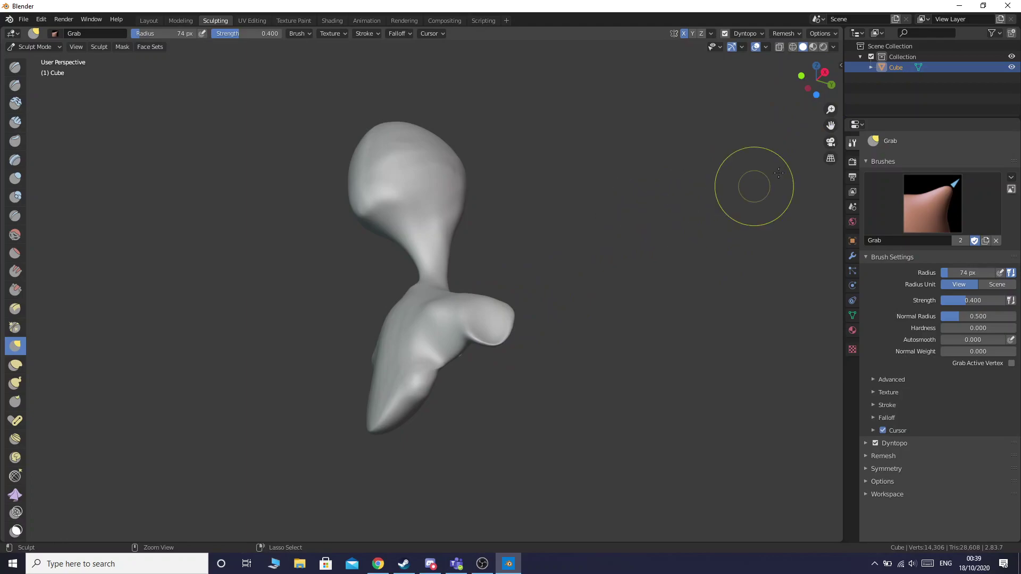
- From the front, pull the shoulder ends outward and down into short arm stubs with the Grab brush
drag(829, 57, 809, 72)
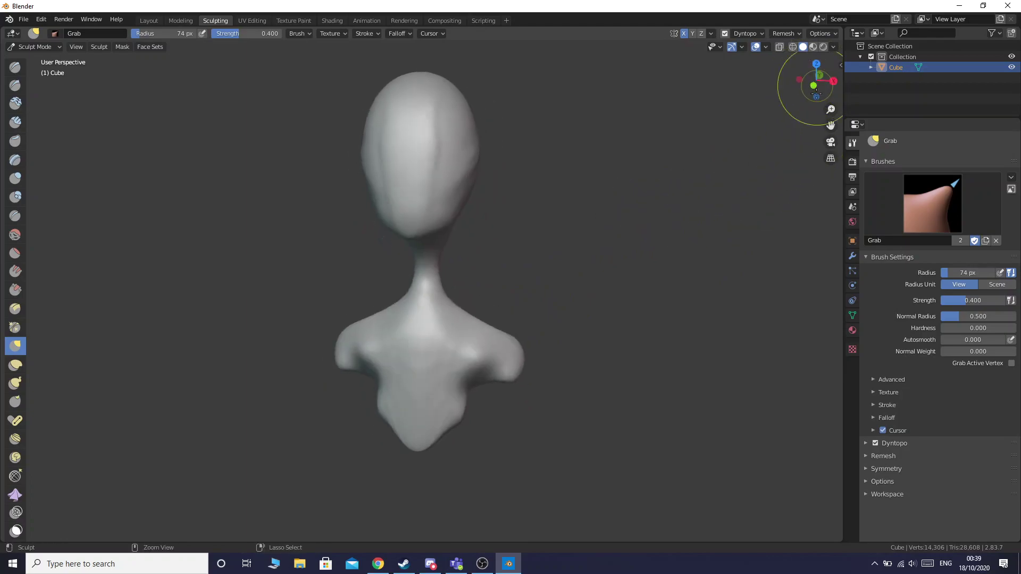
mouse_move(492, 356)
mouse_down()
mouse_move(514, 372)
mouse_move(520, 364)
mouse_move(568, 410)
mouse_move(555, 400)
mouse_up()
key(ctrl+z)
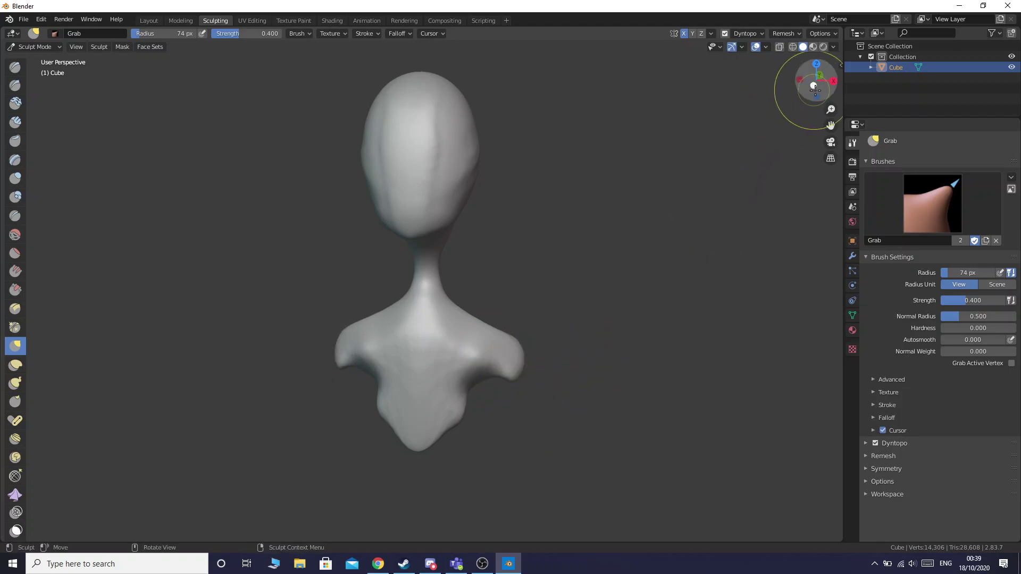
drag(814, 89, 815, 85)
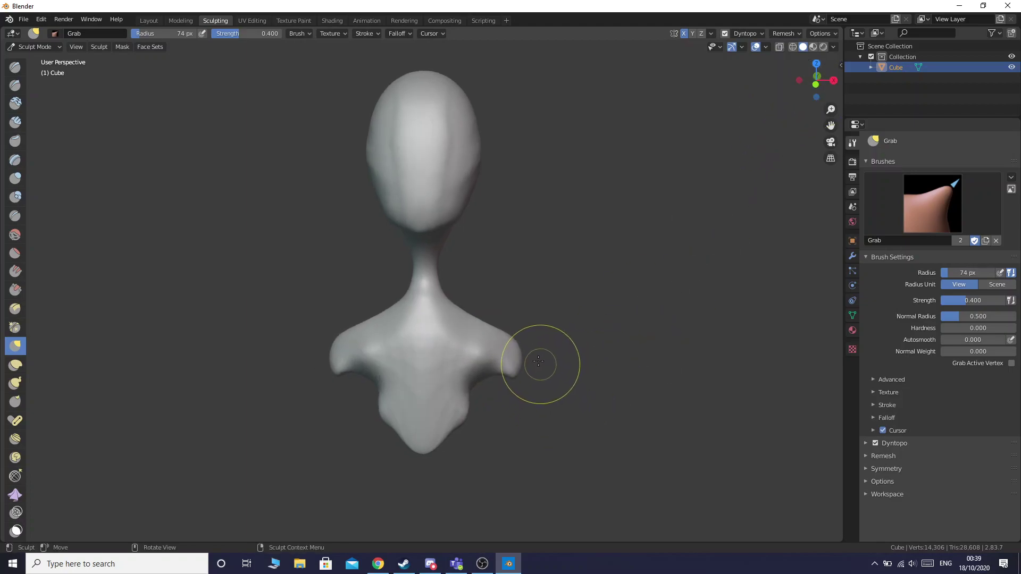
mouse_move(521, 354)
mouse_down()
mouse_move(550, 374)
mouse_move(526, 380)
mouse_move(545, 402)
mouse_up()
drag(328, 372, 340, 396)
- Undo the latest Grab adjustments and pull the lower torso's sides outward into a broad, rounded base
key(ctrl+z)
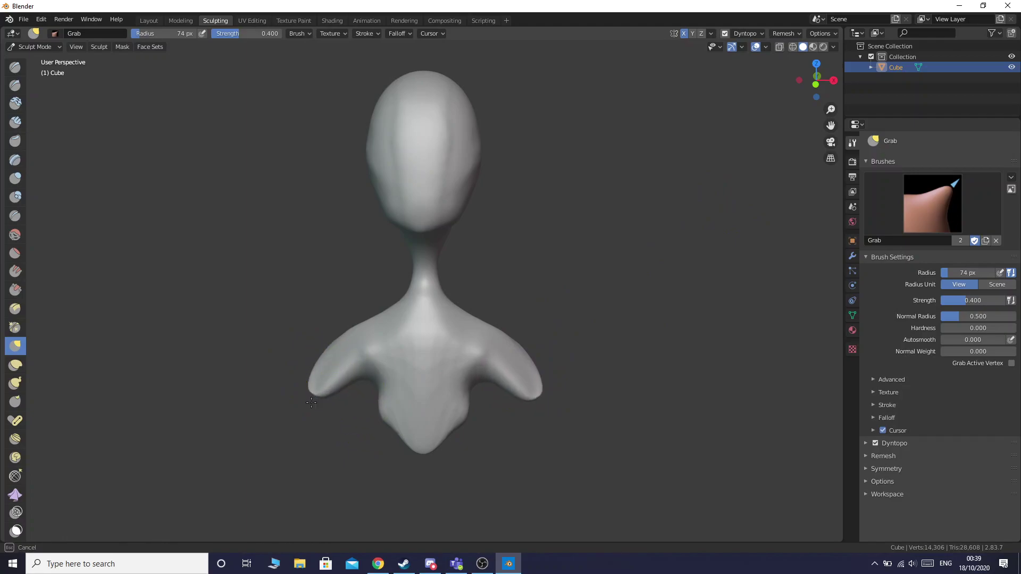
key(ctrl+z)
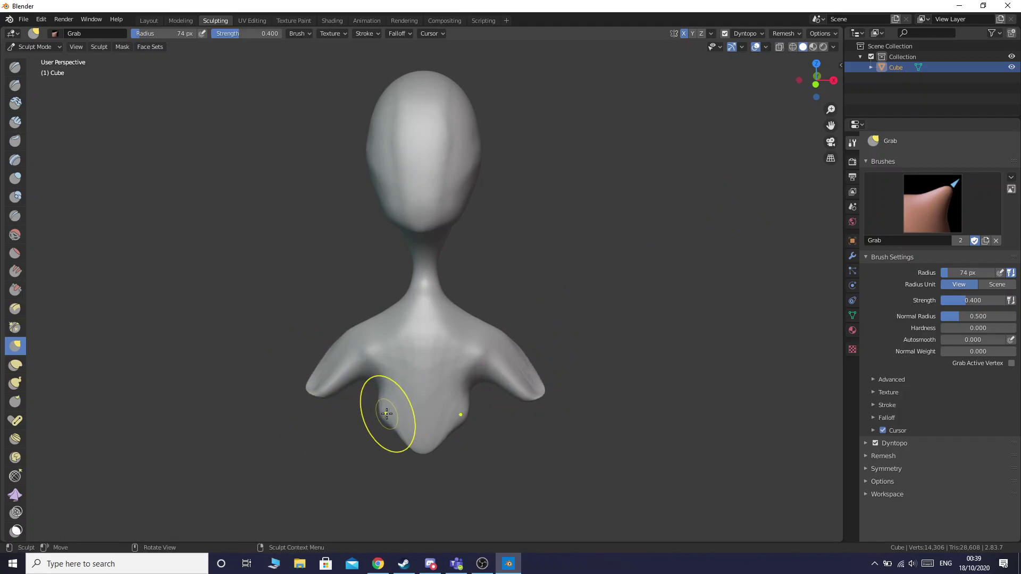
key(ctrl+z)
key(ctrl+z)
mouse_move(381, 414)
mouse_down()
mouse_move(369, 420)
mouse_move(395, 436)
mouse_move(381, 430)
mouse_move(370, 392)
mouse_up()
drag(403, 438, 396, 442)
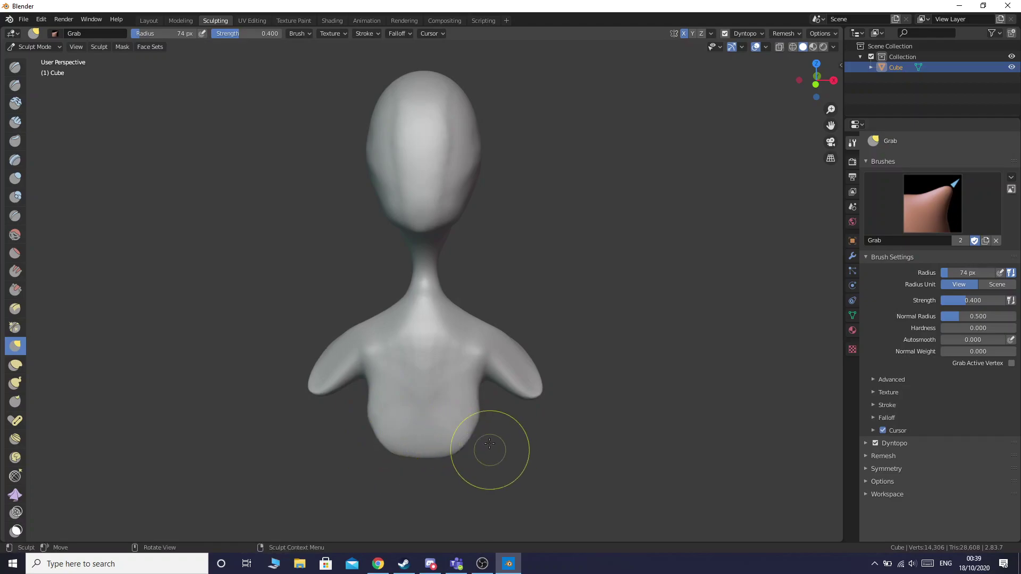
- Reshape the upper back and the areas around the shoulder blades with Grab strokes from the side and behind
drag(820, 95, 578, 96)
drag(364, 352, 381, 372)
drag(816, 132, 330, 468)
mouse_move(370, 402)
mouse_down()
mouse_move(388, 421)
mouse_move(394, 392)
mouse_move(398, 412)
mouse_move(446, 347)
mouse_up()
mouse_move(361, 340)
mouse_down()
mouse_move(390, 347)
mouse_move(395, 360)
mouse_up()
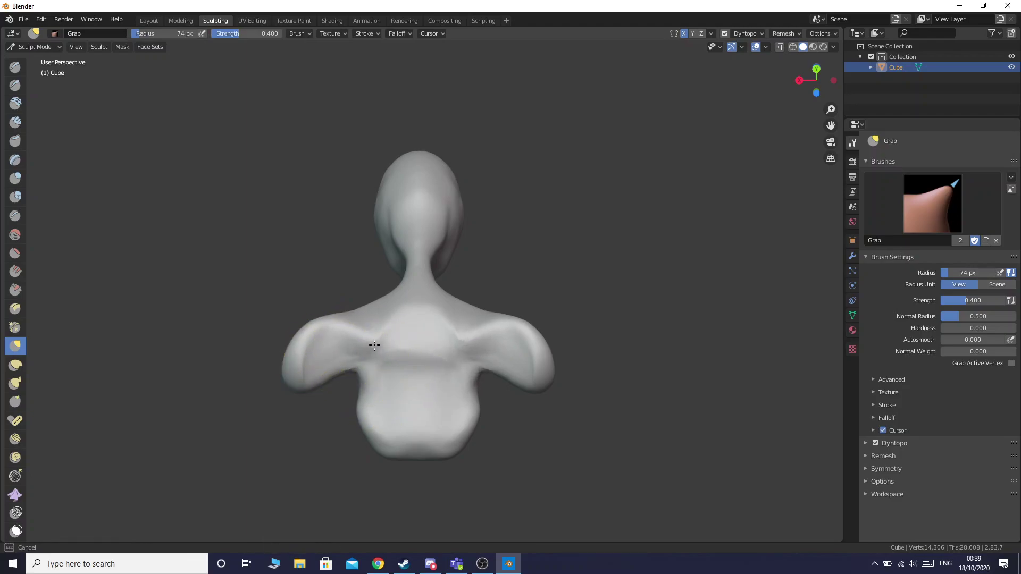
- Reshape the arm stubs and the hollows beside the shoulder blades from behind and below with Grab strokes
mouse_move(815, 80)
mouse_down()
mouse_move(782, 80)
mouse_move(809, 83)
mouse_move(798, 86)
mouse_up()
drag(332, 336, 341, 338)
mouse_move(341, 339)
mouse_down()
mouse_move(361, 359)
mouse_move(322, 335)
mouse_move(311, 343)
mouse_up()
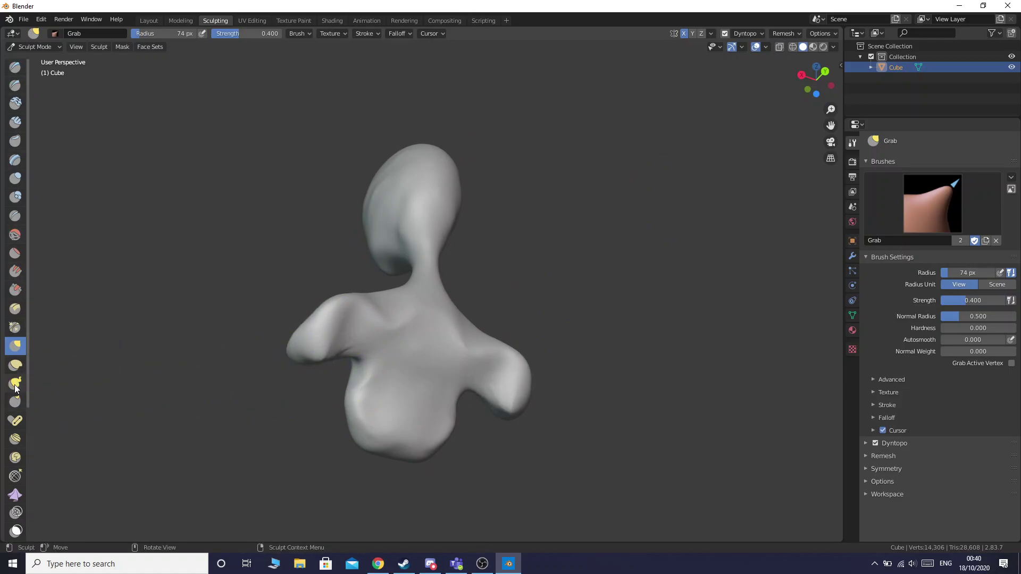
click(15, 365)
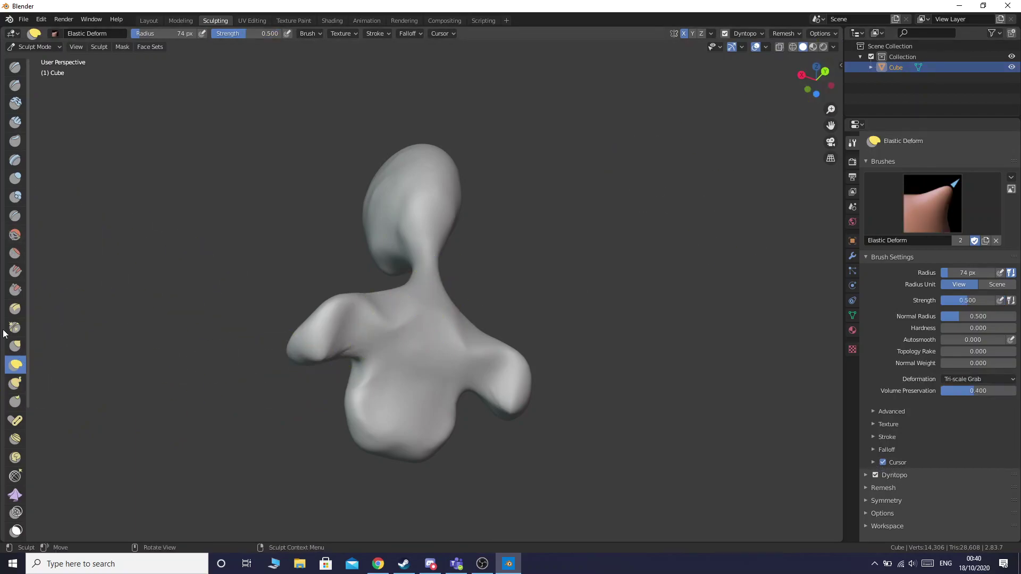
click(23, 346)
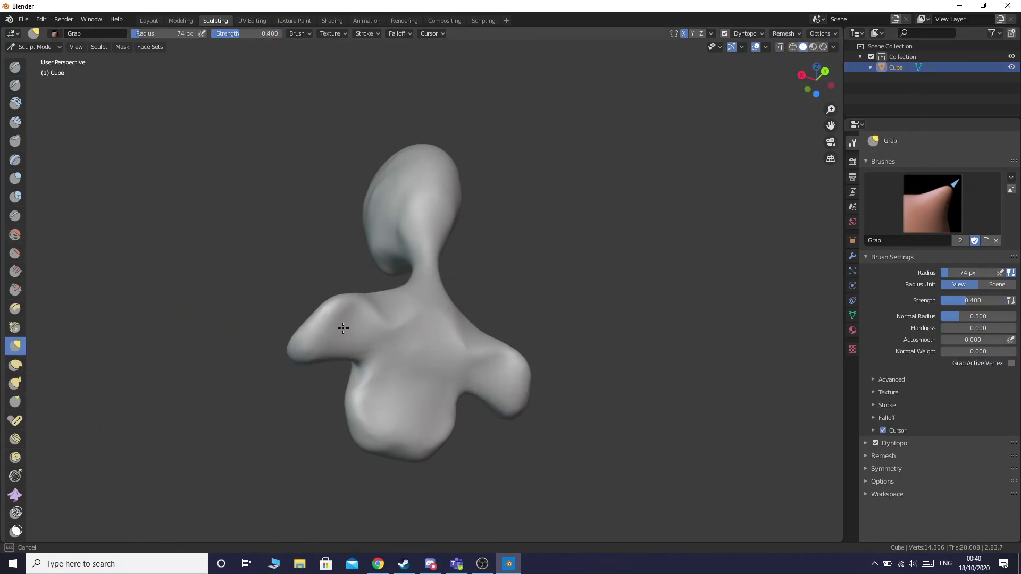
mouse_move(815, 81)
mouse_down()
mouse_move(760, 74)
mouse_move(884, 81)
mouse_up()
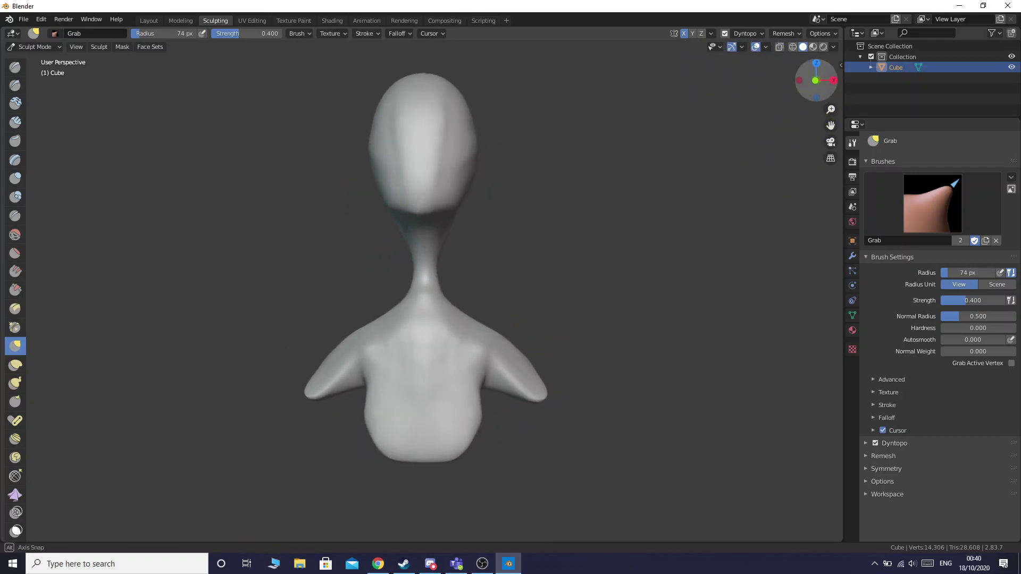
- Try a short Crease stroke down the middle of the upper chest and undo it
click(18, 216)
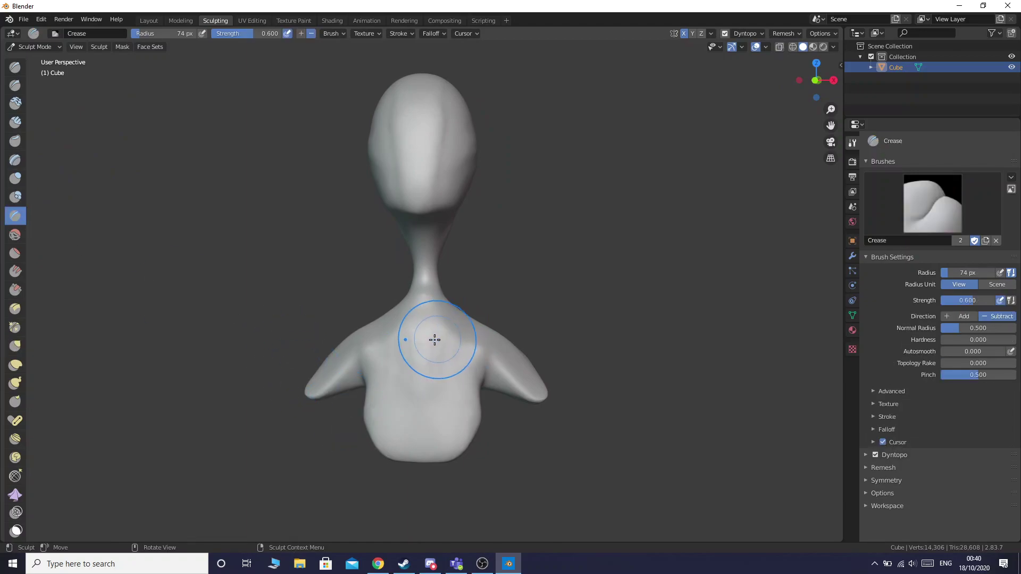
mouse_move(421, 334)
mouse_down()
mouse_move(420, 429)
mouse_move(411, 376)
mouse_move(421, 342)
mouse_up()
scroll(422, 373, up, 3)
scroll(422, 381, down, 2)
key(ctrl+z)
key(ctrl+z)
scroll(423, 420, up, 2)
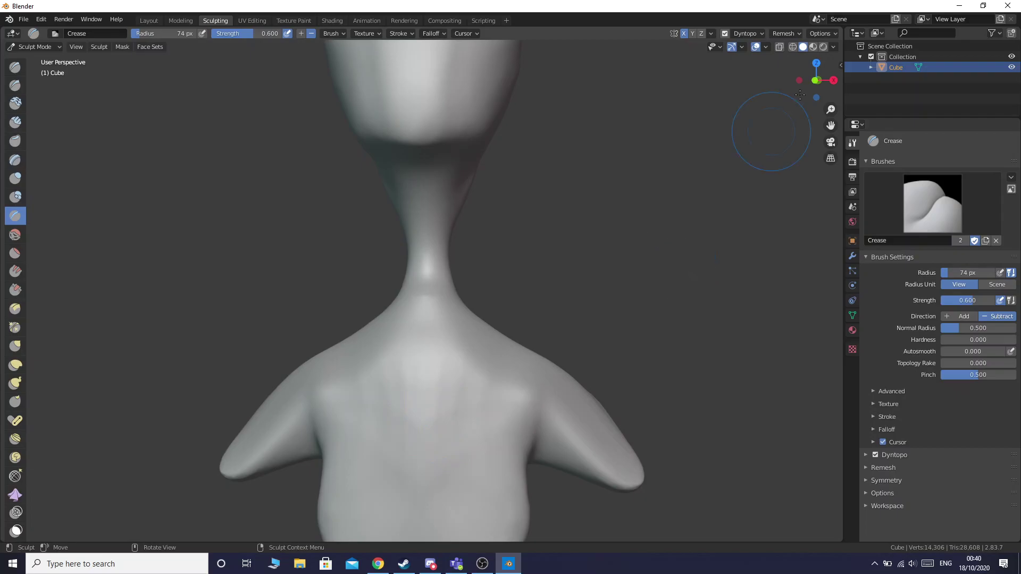
- Carve a vertical channel down the middle of the torso's front with the Crease brush and soften its upper end
drag(831, 127, 846, 1)
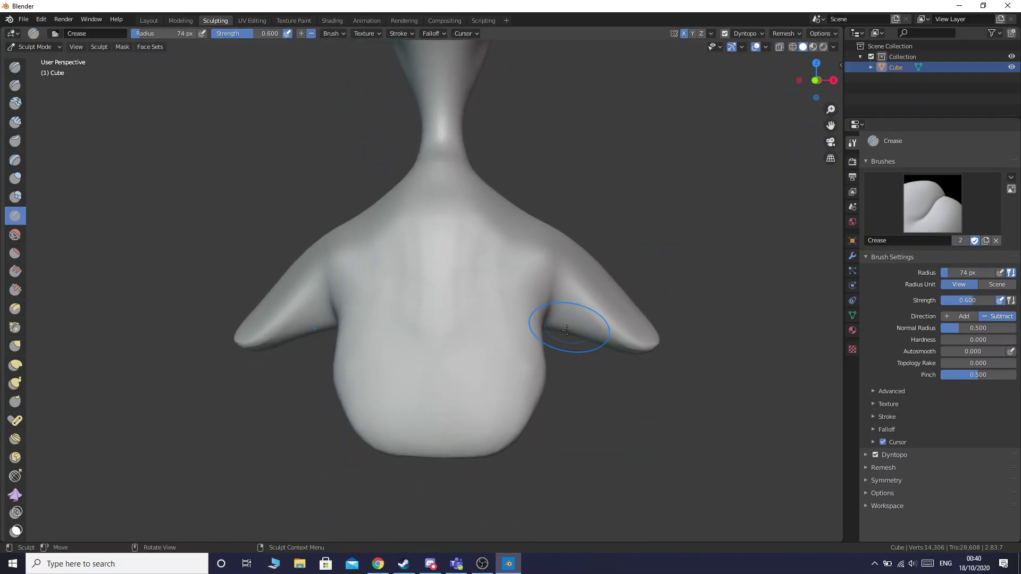
mouse_move(438, 233)
mouse_down()
mouse_move(436, 413)
mouse_move(412, 413)
mouse_up()
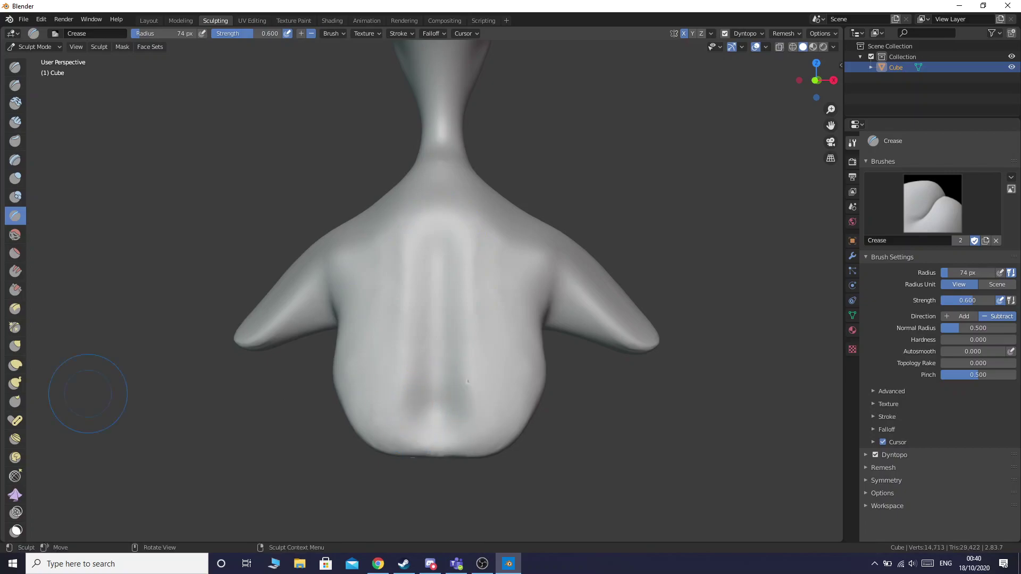
drag(433, 264, 435, 409)
key(ctrl+z)
key(ctrl+z)
drag(440, 247, 436, 399)
drag(440, 266, 436, 439)
scroll(497, 361, down, 1)
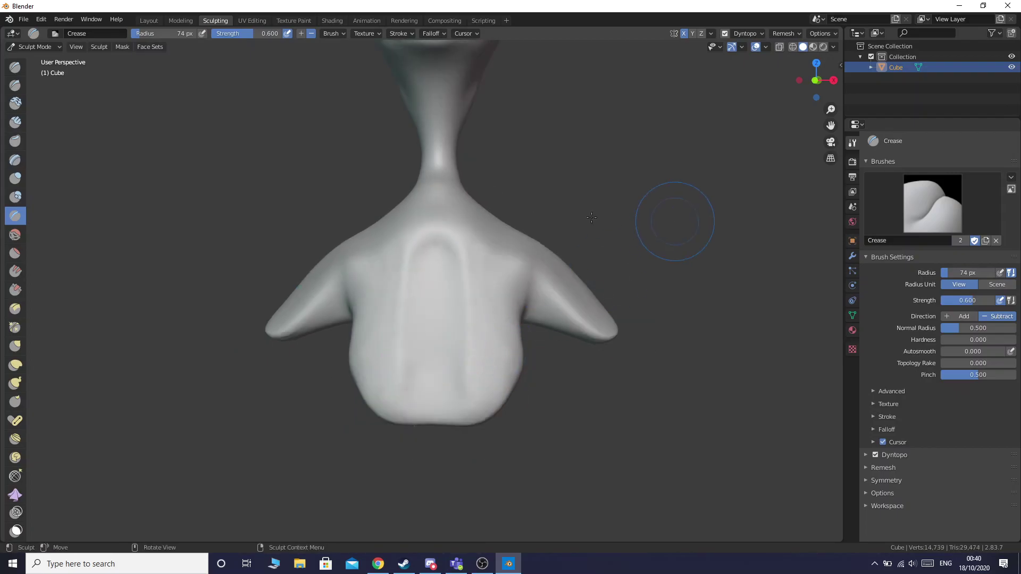
drag(380, 243, 435, 234)
scroll(602, 160, up, 2)
scroll(606, 156, down, 2)
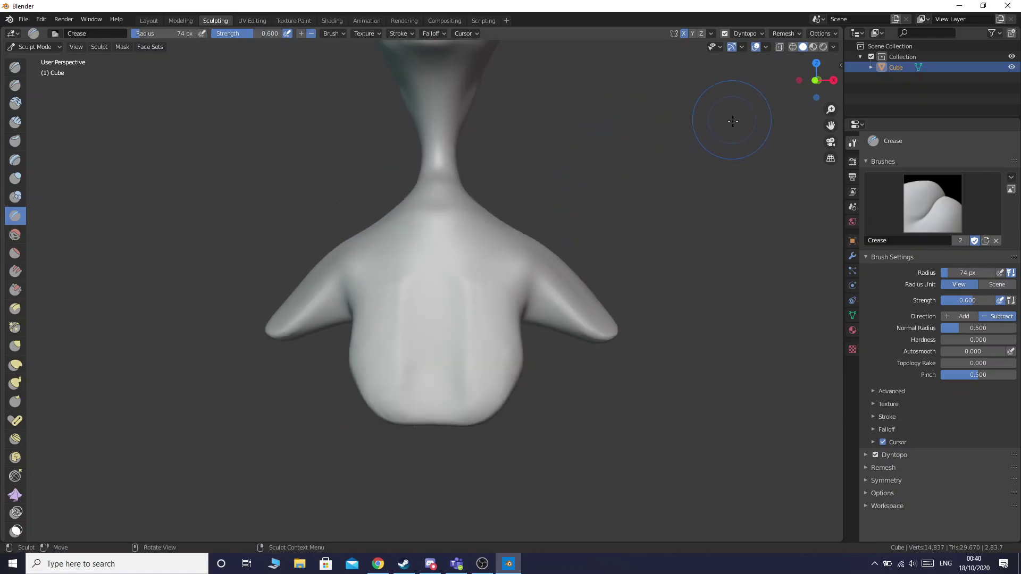
- Build up a jawline on the side of the head, from the chin towards the ear, with the Clay Strips brush
drag(830, 127, 701, 322)
drag(816, 80, 746, 21)
scroll(355, 319, up, 1)
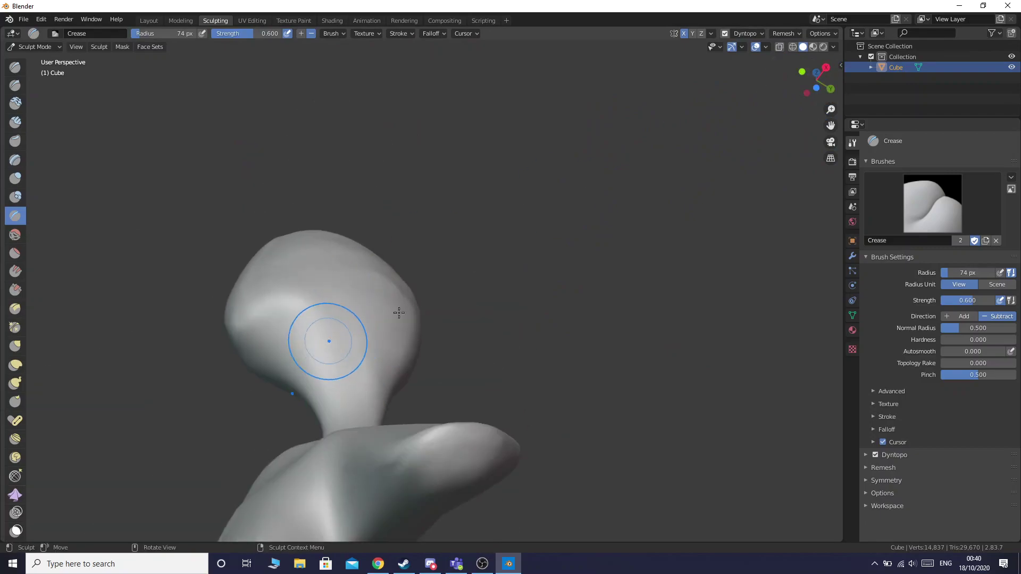
drag(839, 87, 795, 102)
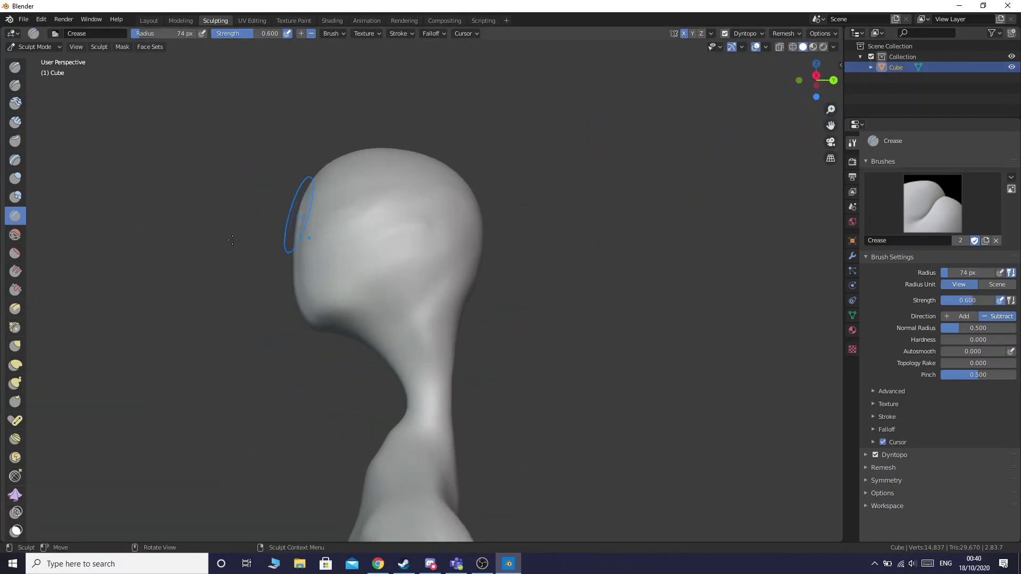
click(14, 122)
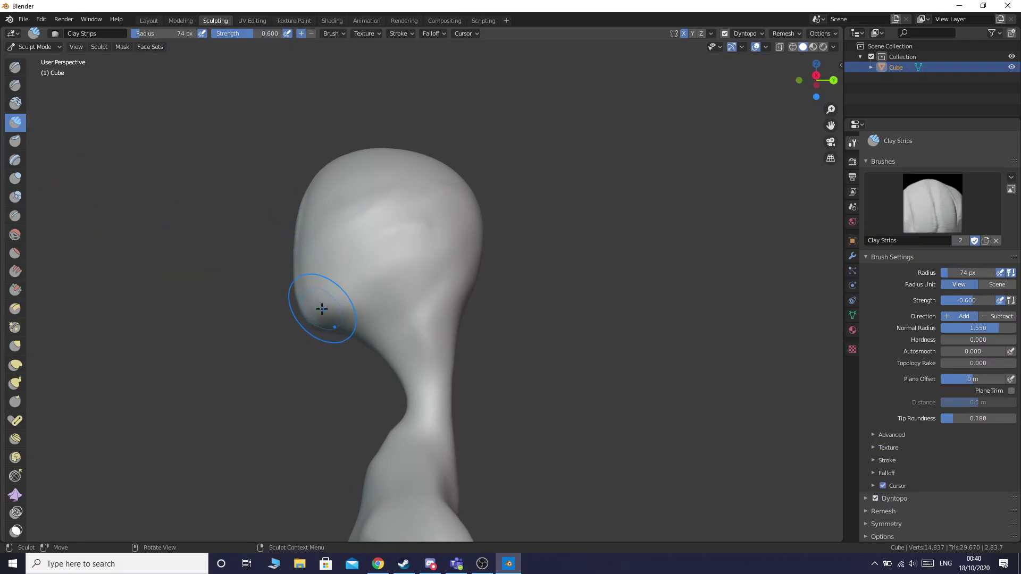
scroll(320, 312, up, 4)
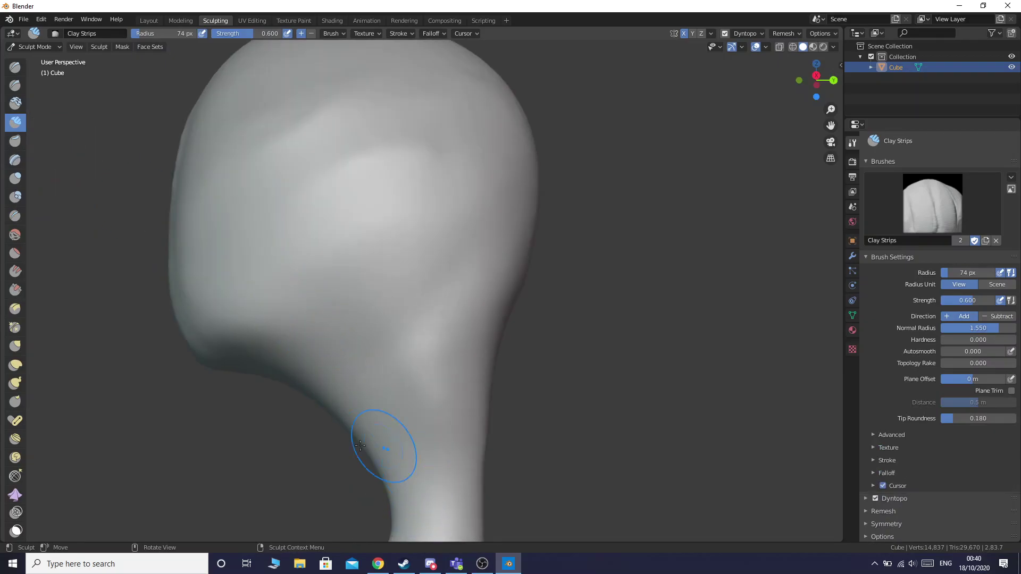
drag(831, 126, 876, 131)
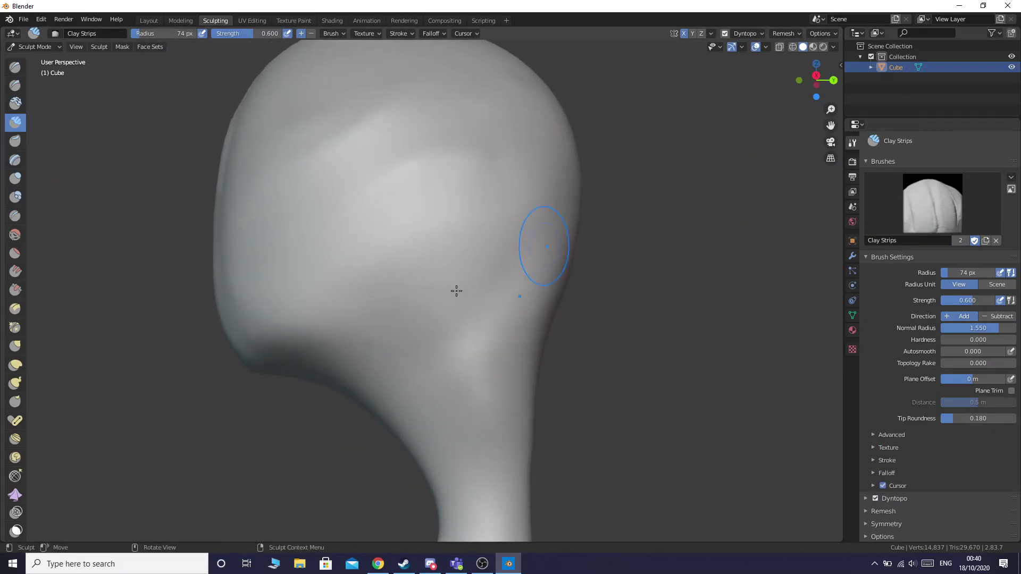
mouse_move(284, 346)
mouse_down()
mouse_move(449, 303)
mouse_move(290, 342)
mouse_move(362, 326)
mouse_move(290, 342)
mouse_move(436, 333)
mouse_move(287, 339)
mouse_move(441, 296)
mouse_move(447, 308)
mouse_move(392, 321)
mouse_move(397, 307)
mouse_move(591, 279)
mouse_move(403, 315)
mouse_move(510, 282)
mouse_move(355, 309)
mouse_move(339, 330)
mouse_up()
mouse_move(263, 360)
mouse_down()
mouse_move(399, 292)
mouse_move(480, 272)
mouse_up()
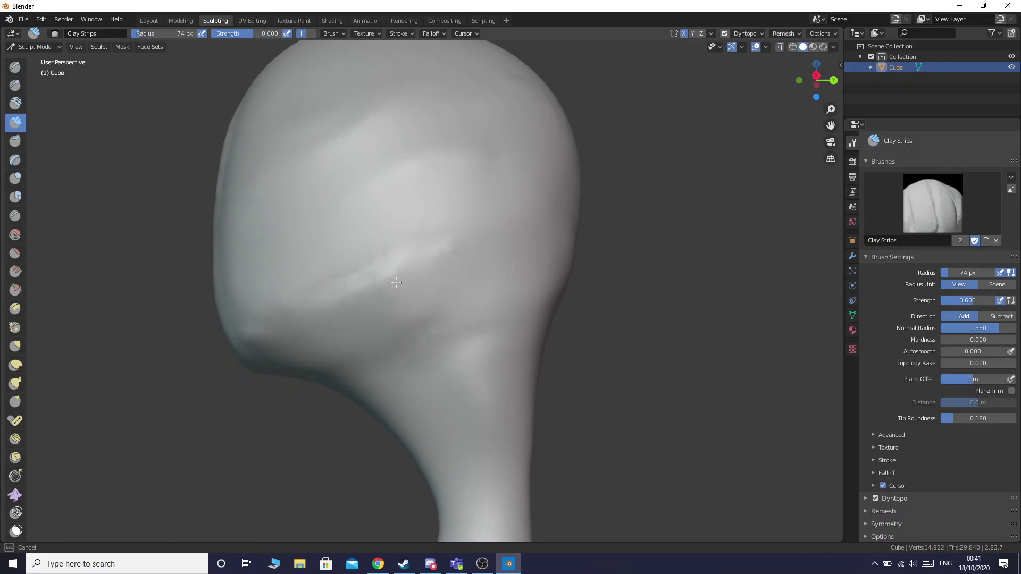
- Blend the new jawline into the side of the head and smooth the bumps under the chin
key(Escape)
mouse_move(284, 362)
mouse_down()
mouse_move(504, 282)
mouse_move(484, 287)
mouse_up()
mouse_move(359, 331)
shift+mouse_down()
mouse_move(300, 317)
mouse_move(508, 273)
mouse_move(390, 330)
shift+mouse_up()
scroll(798, 160, down, 2)
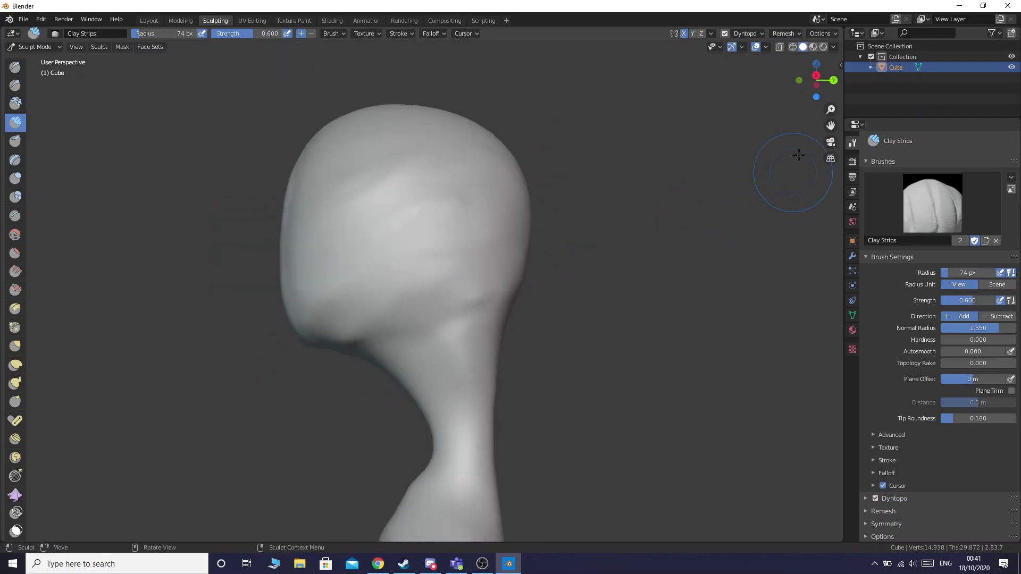
drag(829, 95, 691, 107)
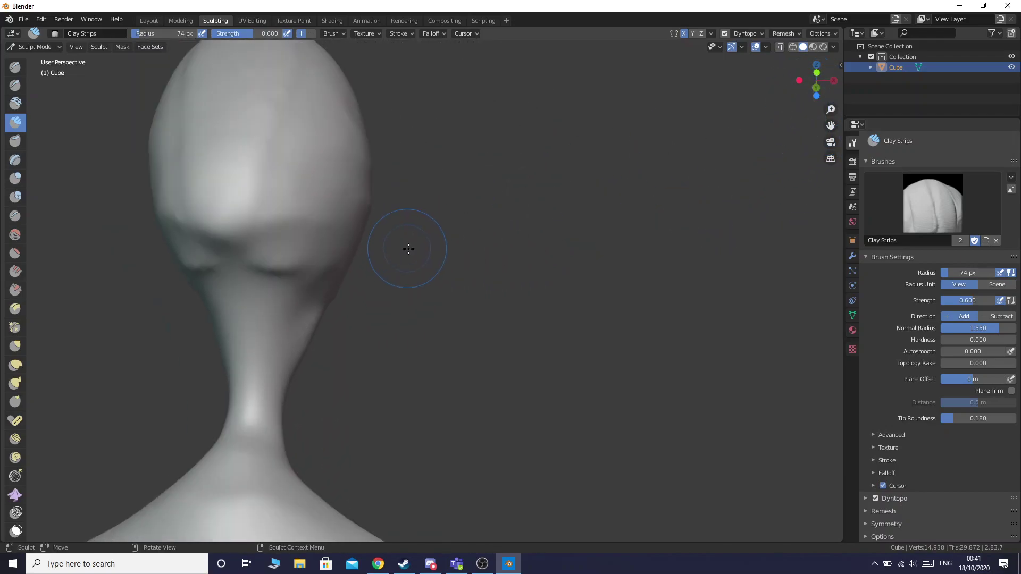
drag(285, 263, 373, 253)
scroll(641, 176, down, 1)
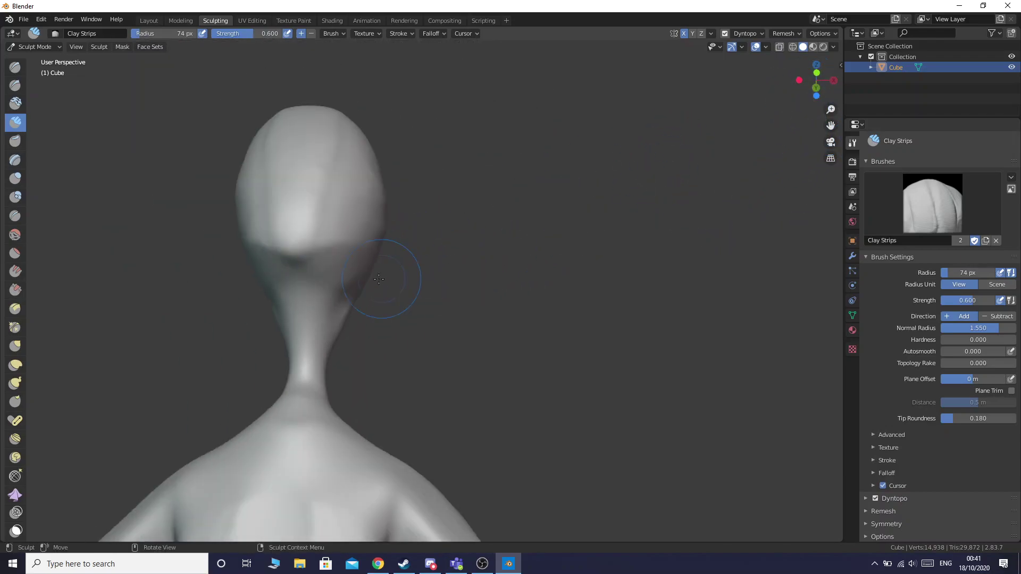
scroll(649, 183, up, 2)
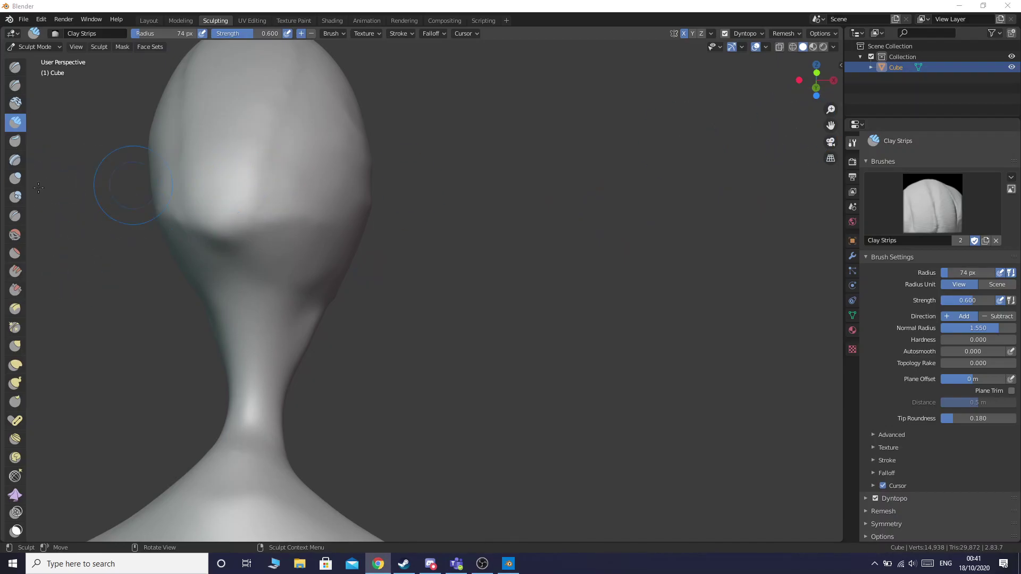
- Refine the underside of the jaw and the front of the throat with the Crease brush
click(13, 183)
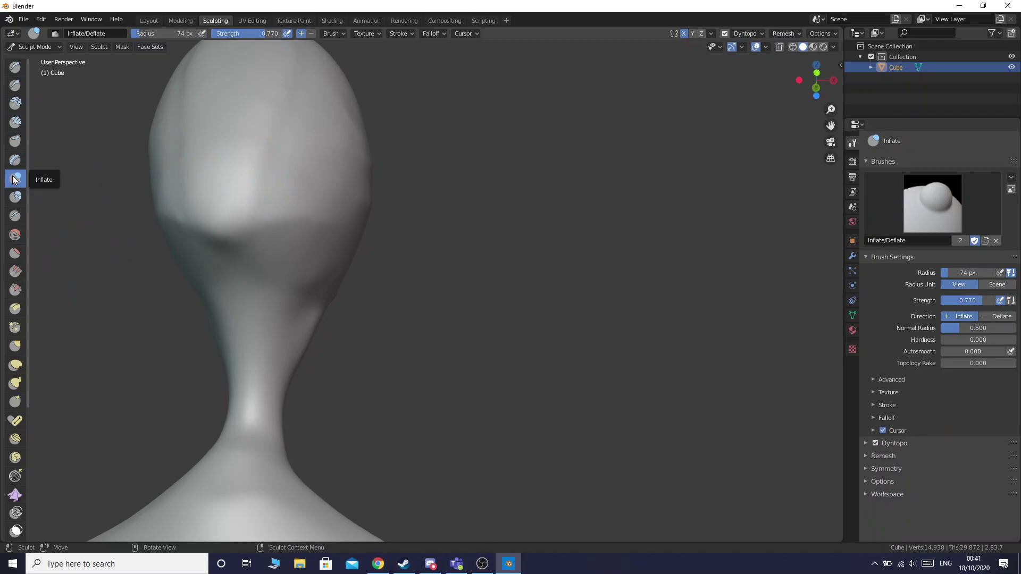
click(11, 219)
drag(804, 102, 750, 117)
drag(299, 376, 347, 420)
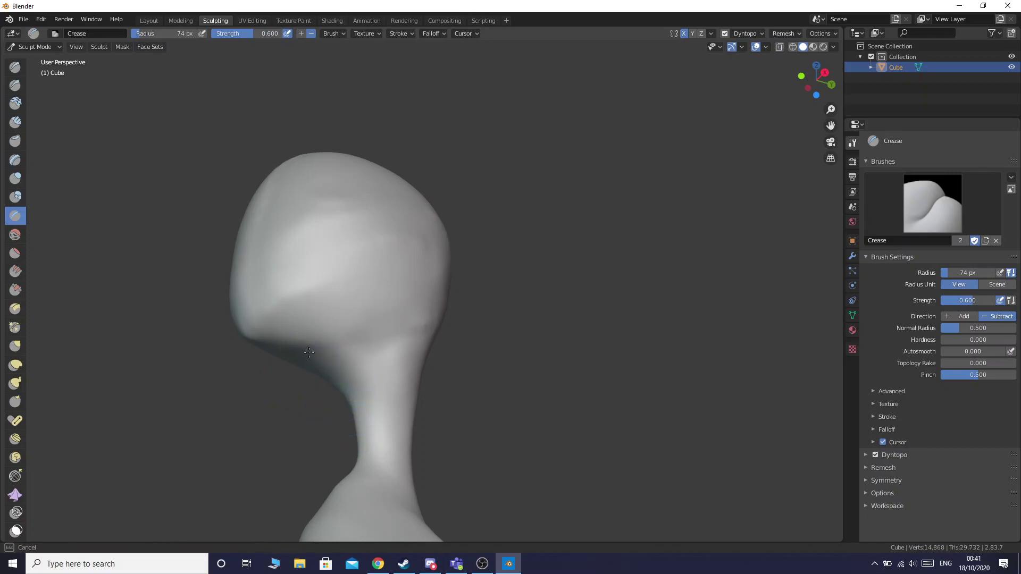
drag(325, 364, 344, 421)
mouse_move(320, 369)
mouse_down()
mouse_move(340, 375)
mouse_move(308, 354)
mouse_move(253, 344)
mouse_up()
scroll(98, 221, up, 2)
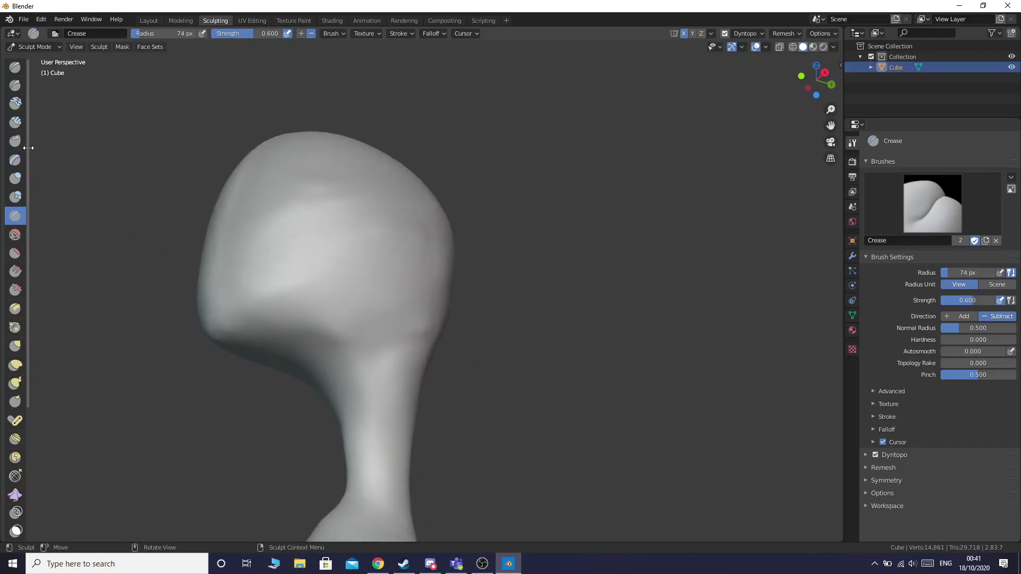
- Fill out the lower jaw and cheek with Clay Strips strokes and smooth them into the side of the head
click(15, 121)
mouse_move(262, 319)
mouse_down()
mouse_move(399, 301)
mouse_move(305, 325)
mouse_move(366, 333)
mouse_up()
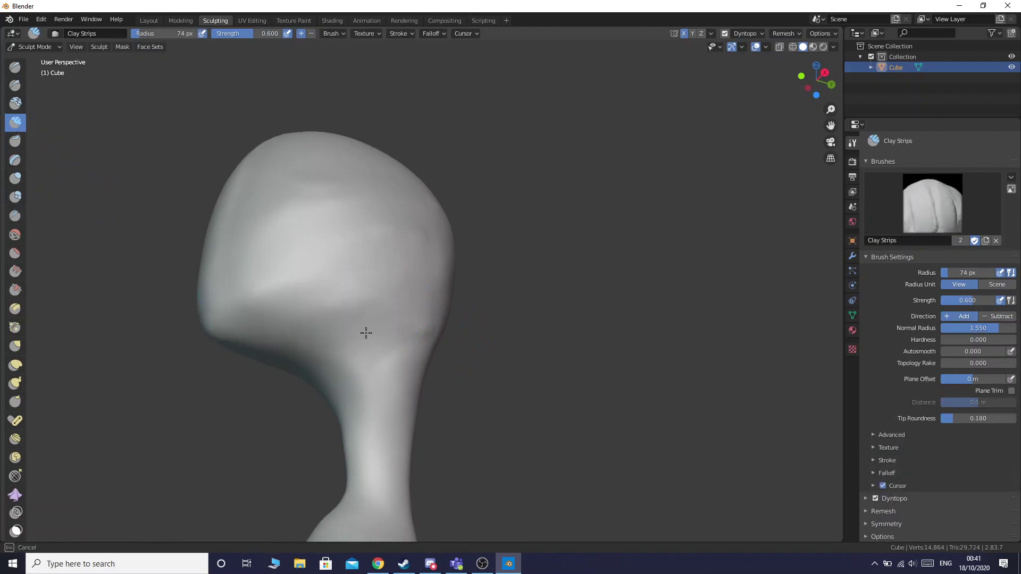
mouse_move(264, 332)
shift+mouse_down()
mouse_move(383, 298)
mouse_move(399, 308)
mouse_move(317, 313)
mouse_move(369, 300)
mouse_move(354, 288)
shift+mouse_up()
mouse_move(258, 243)
mouse_down()
mouse_move(336, 226)
mouse_move(381, 178)
mouse_move(340, 221)
mouse_move(279, 244)
mouse_up()
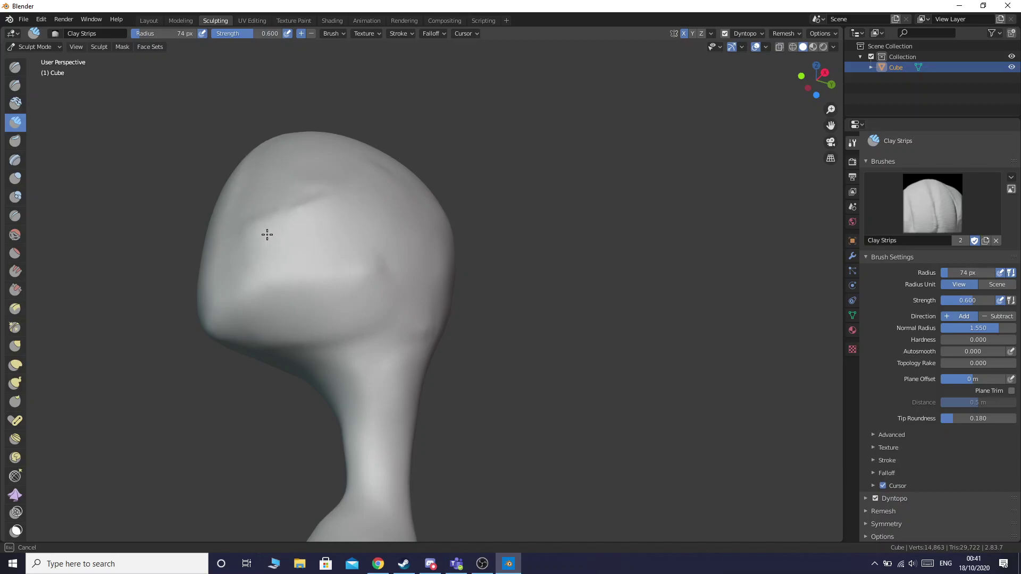
- Smooth the chest and the side of the face, undoing the last stroke along the cheek
scroll(637, 298, down, 2)
drag(820, 99, 872, 133)
scroll(530, 250, down, 4)
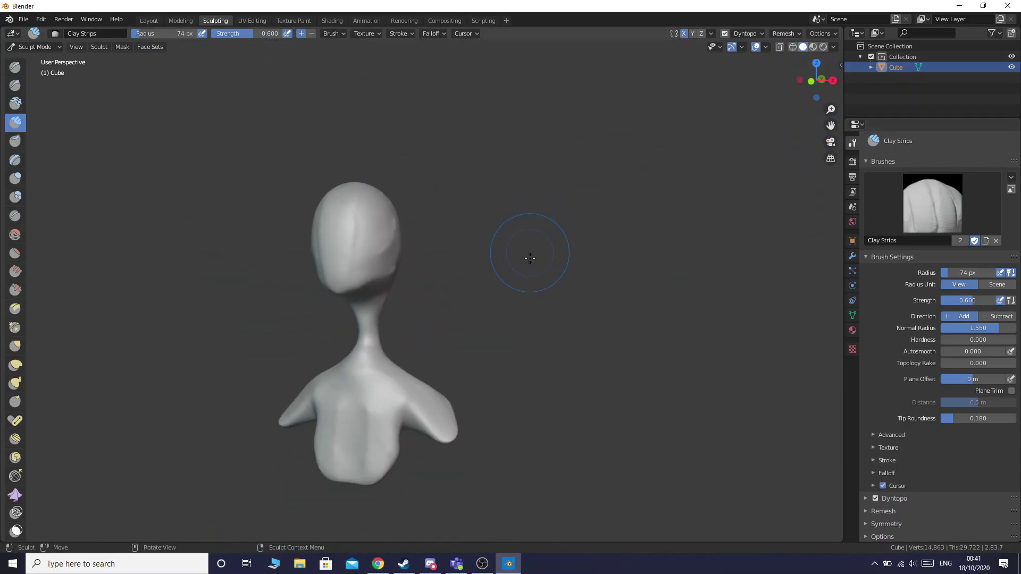
drag(816, 80, 803, 85)
drag(373, 254, 398, 221)
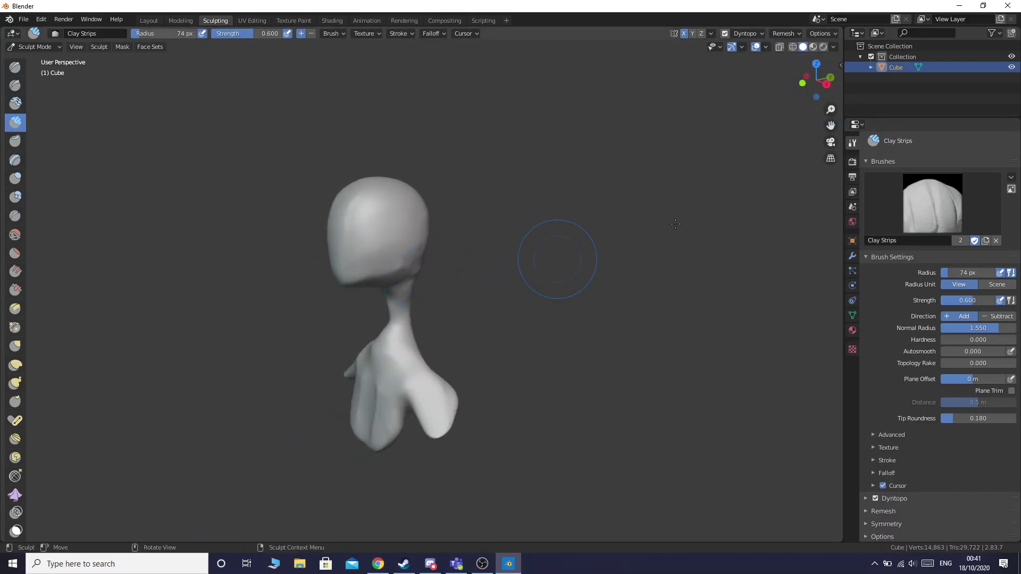
drag(803, 113, 822, 112)
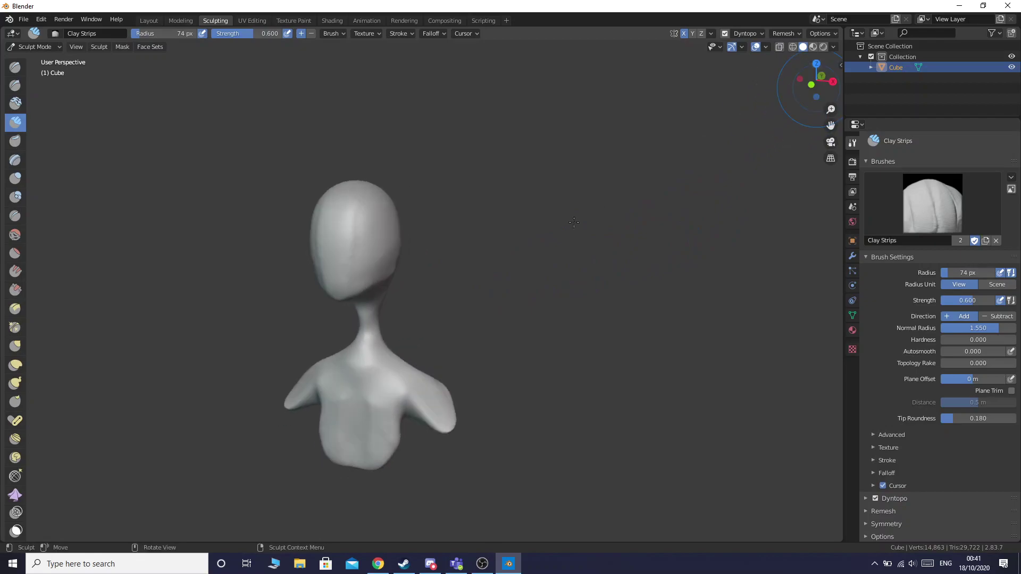
drag(348, 384, 351, 388)
drag(326, 280, 330, 209)
drag(319, 247, 321, 246)
drag(326, 289, 335, 204)
key(ctrl+z)
- Smooth the face from the chin up to the forehead and even out the cheek from the side
scroll(328, 222, up, 5)
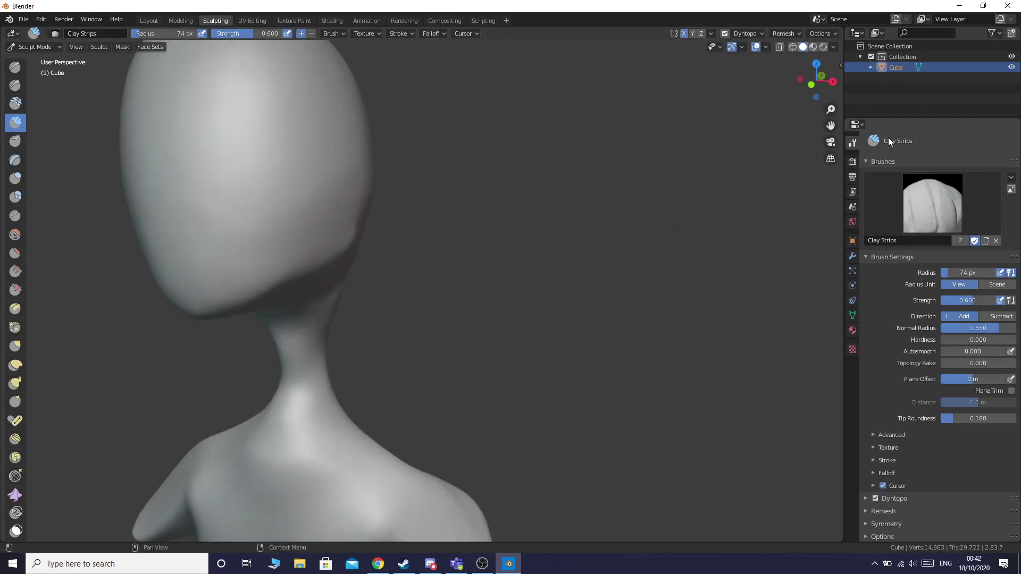
mouse_move(831, 125)
mouse_down()
mouse_move(1017, 226)
mouse_move(987, 236)
mouse_up()
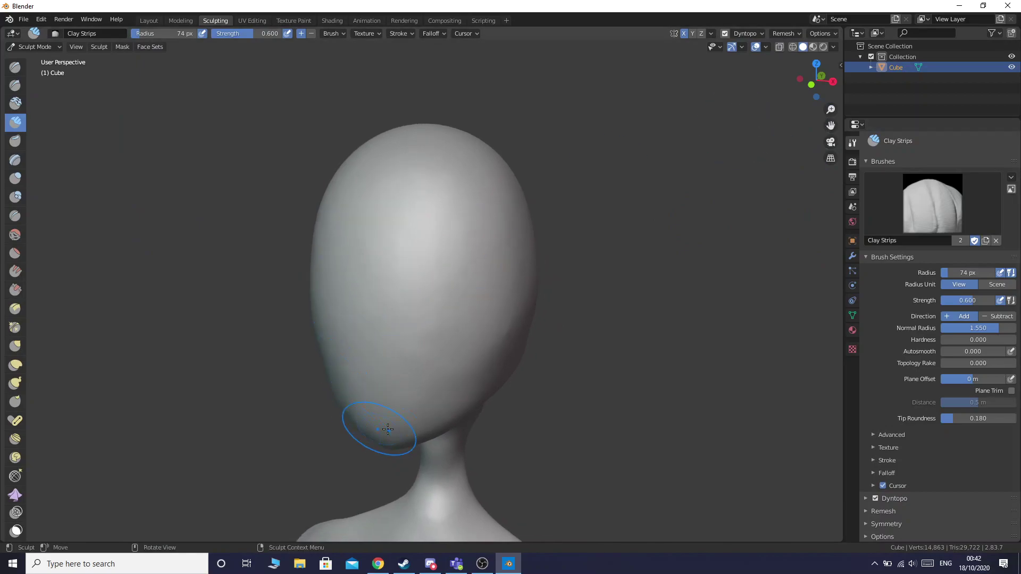
mouse_move(384, 435)
mouse_down()
mouse_move(358, 417)
mouse_move(383, 274)
mouse_move(419, 163)
mouse_move(360, 365)
mouse_move(364, 408)
mouse_up()
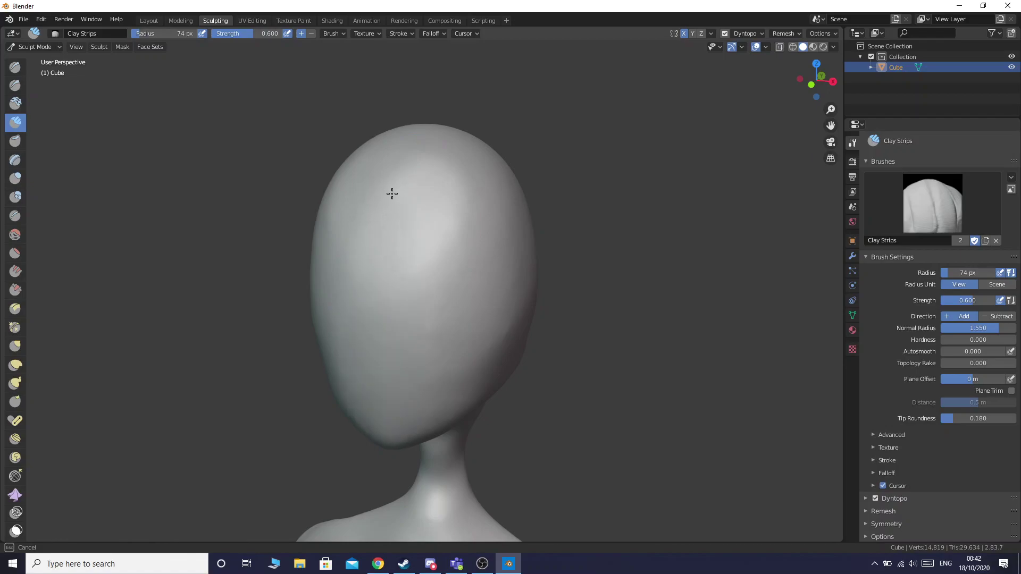
drag(816, 85, 756, 79)
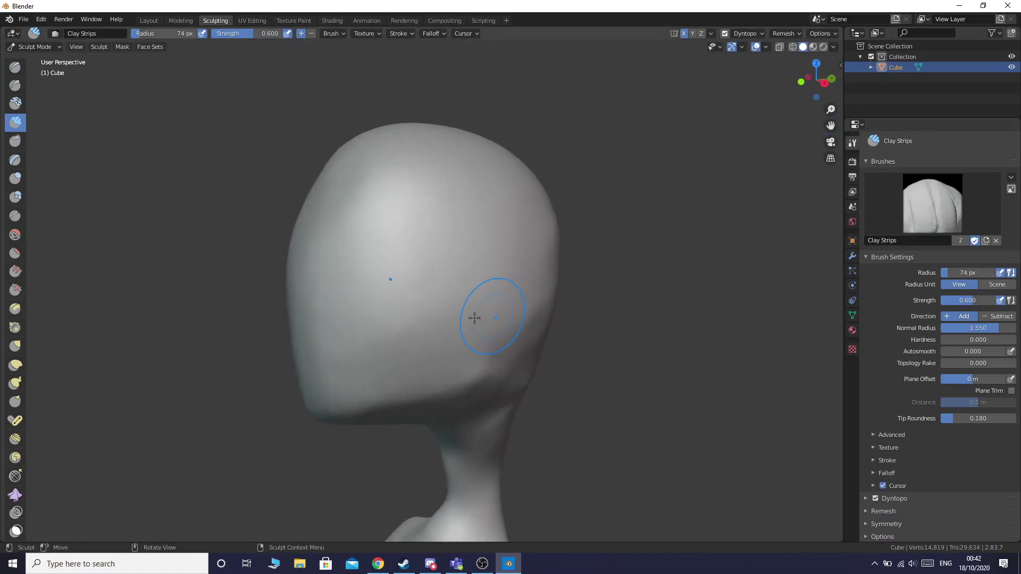
mouse_move(362, 324)
mouse_down()
mouse_move(519, 249)
mouse_move(372, 292)
mouse_move(360, 337)
mouse_move(578, 222)
mouse_move(378, 283)
mouse_move(376, 310)
mouse_up()
mouse_move(360, 413)
mouse_down()
mouse_move(554, 339)
mouse_move(345, 406)
mouse_move(419, 390)
mouse_up()
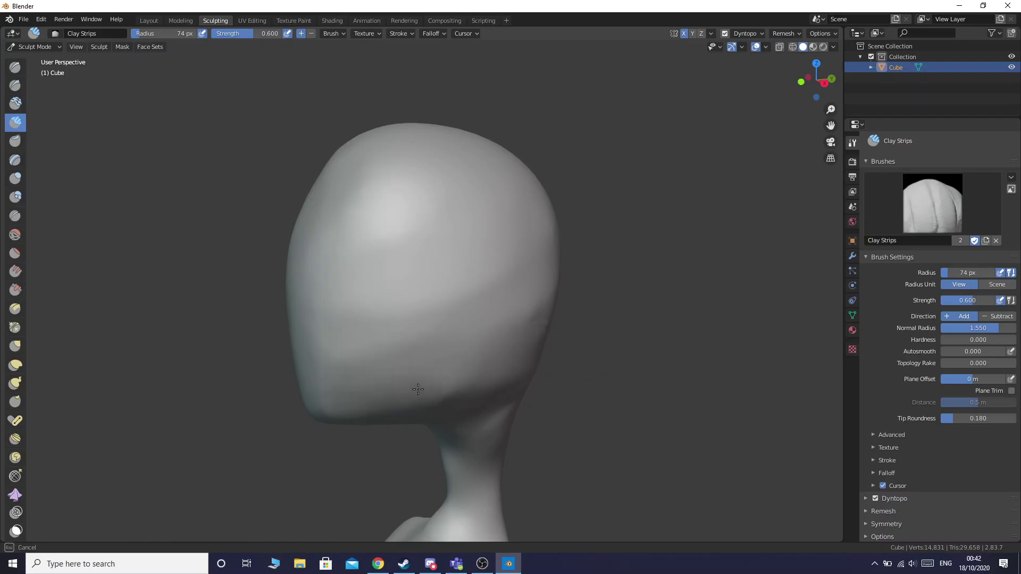
- Lay Clay Strips strokes along the jaw from the chin to the back of the head, smoothing between them
drag(339, 404, 558, 351)
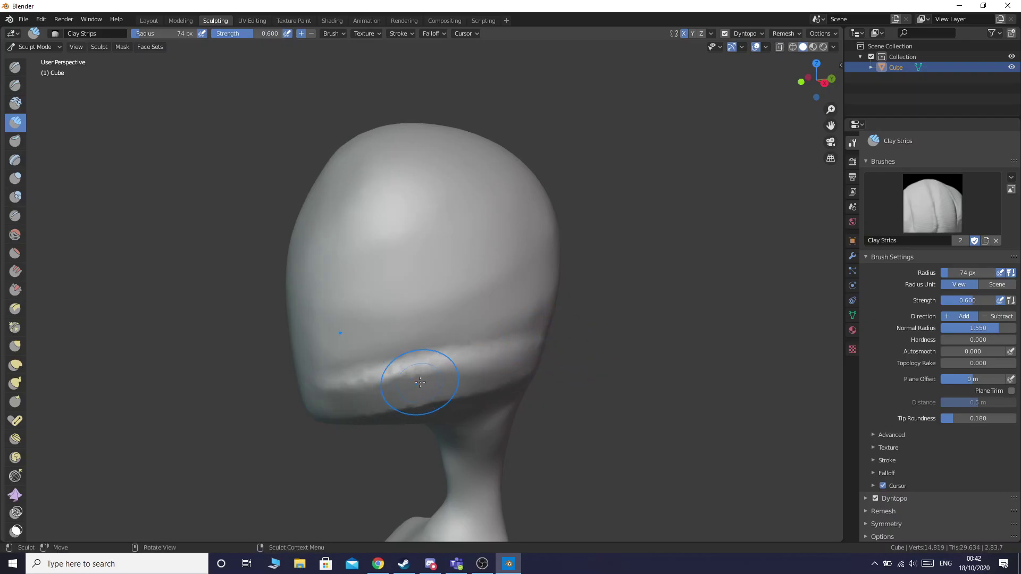
key(ctrl+z)
shift+drag(353, 410, 520, 338)
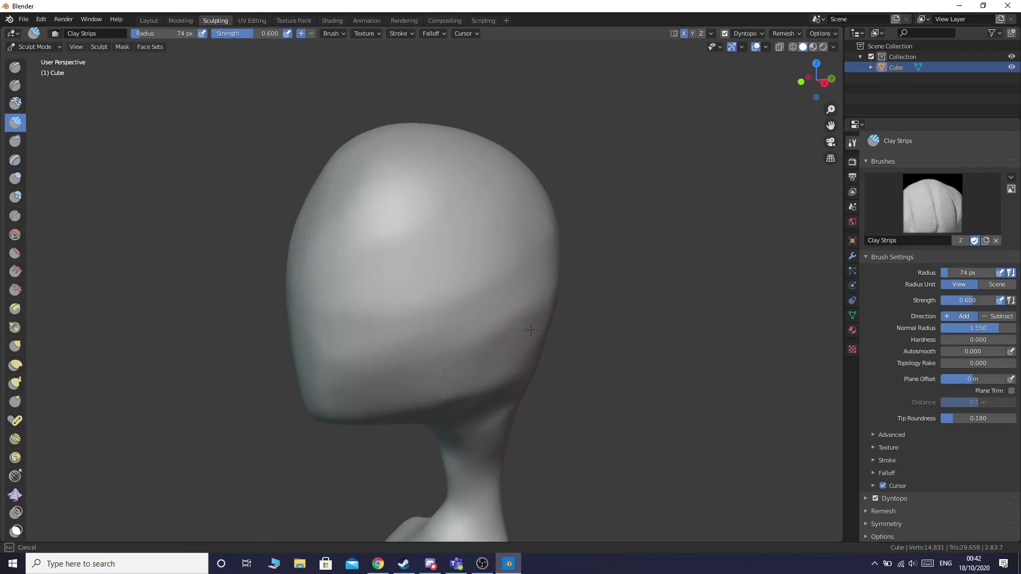
drag(428, 381, 566, 319)
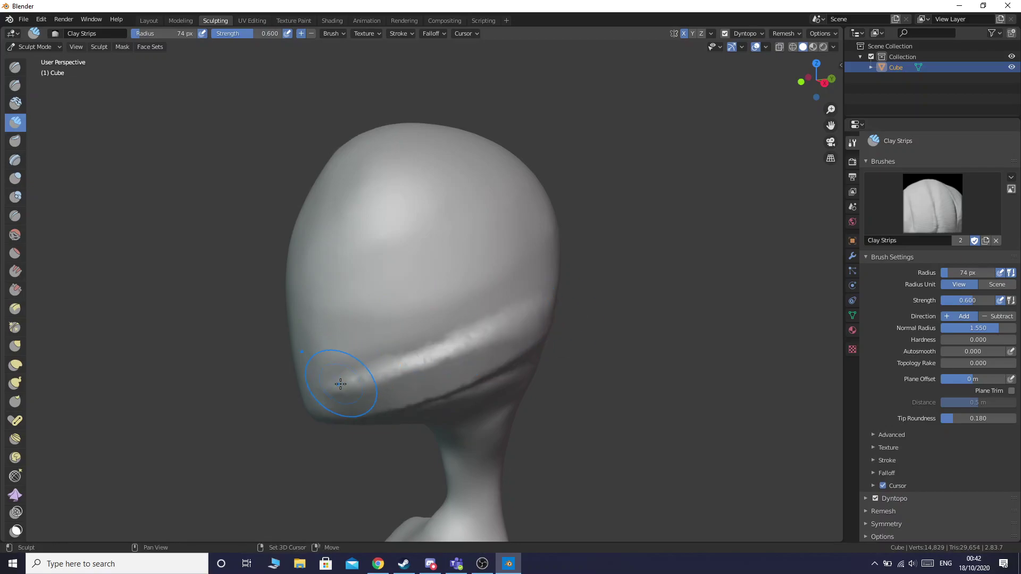
key(ctrl+z)
- Smooth the raised jaw strip into the cheek and soften the rear corner of the jaw
drag(340, 383, 500, 325)
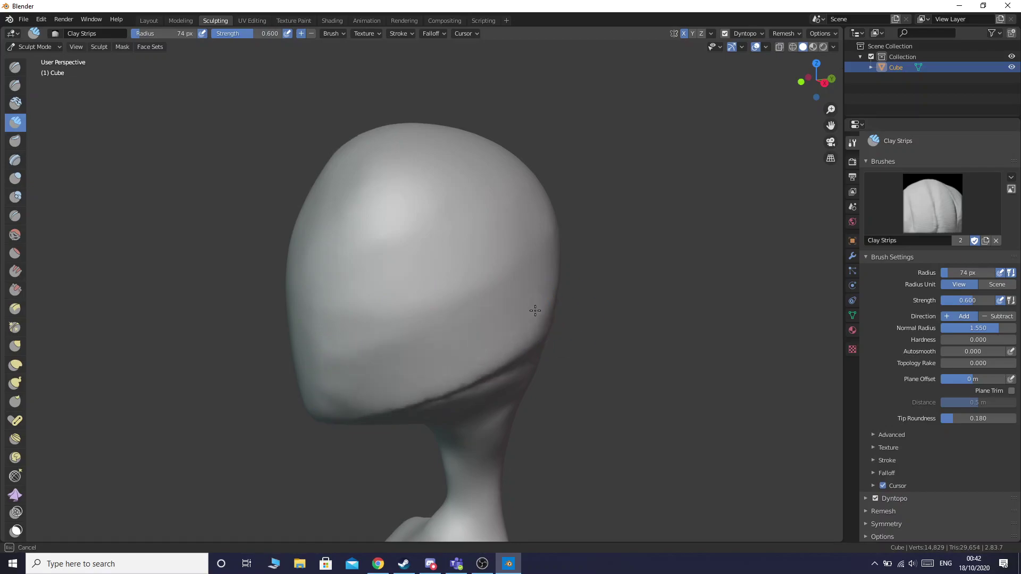
drag(492, 373, 545, 328)
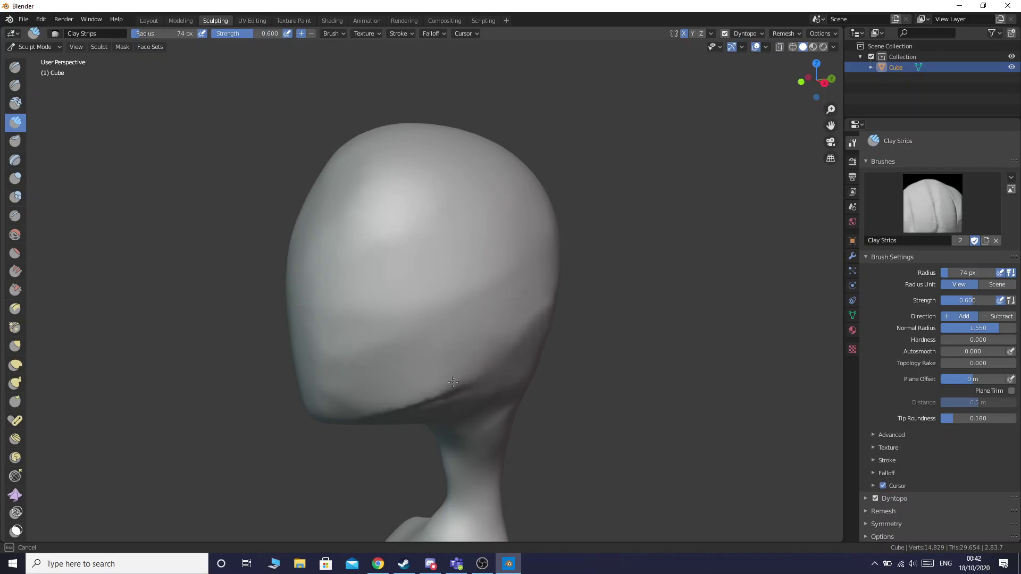
drag(453, 382, 466, 382)
scroll(467, 383, down, 3)
mouse_move(818, 88)
mouse_down()
mouse_move(940, 90)
mouse_move(902, 91)
mouse_up()
scroll(597, 383, down, 3)
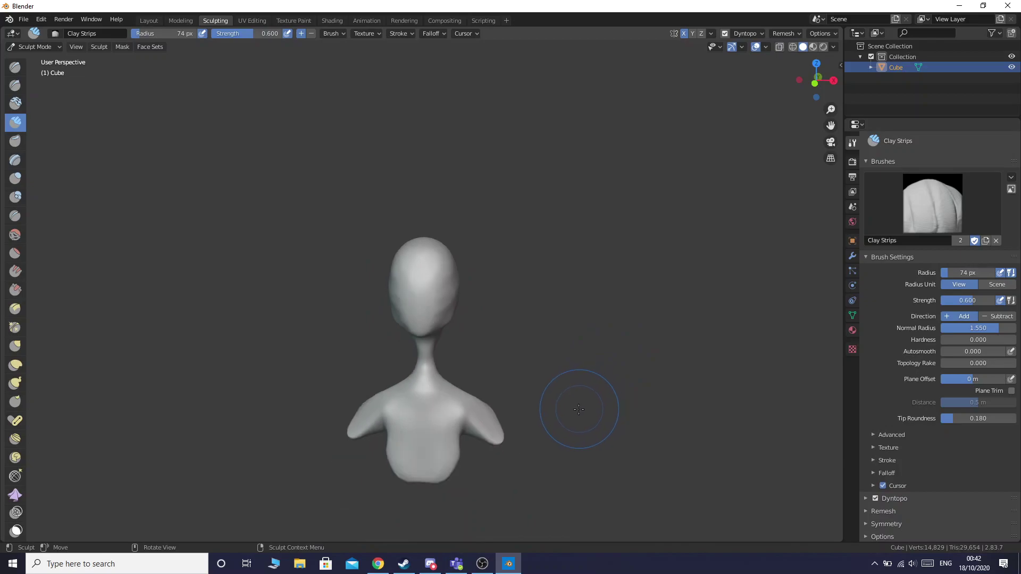